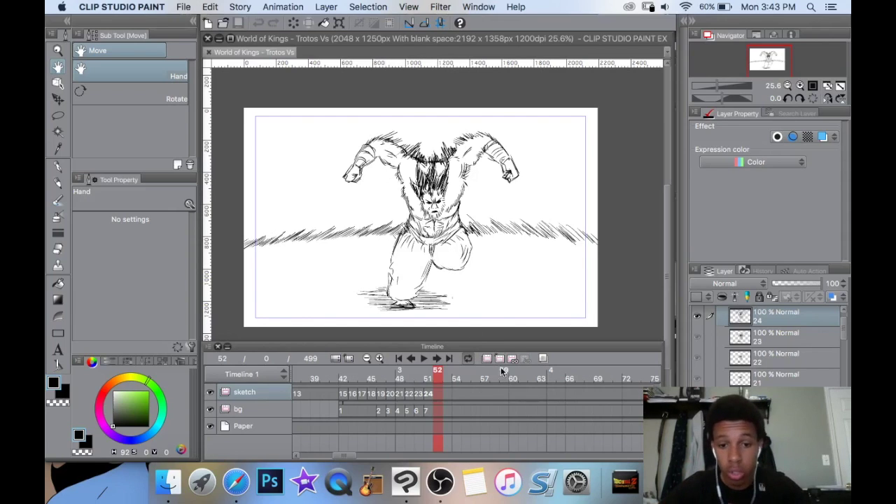
Add cel 25 to the sketch folder and cel 8 to the bg folder at frame 52, with onion skin on, and return to sketch cel 25.
left_click(501, 359)
left_click(545, 359)
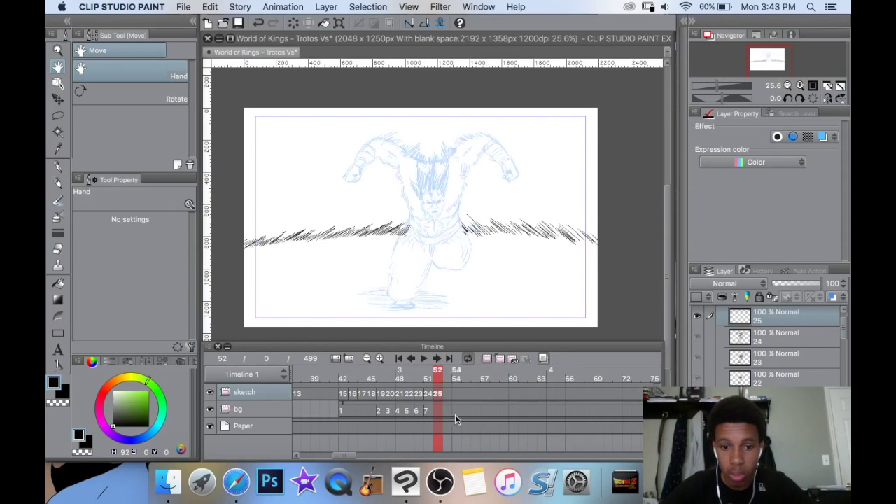
left_click(434, 414)
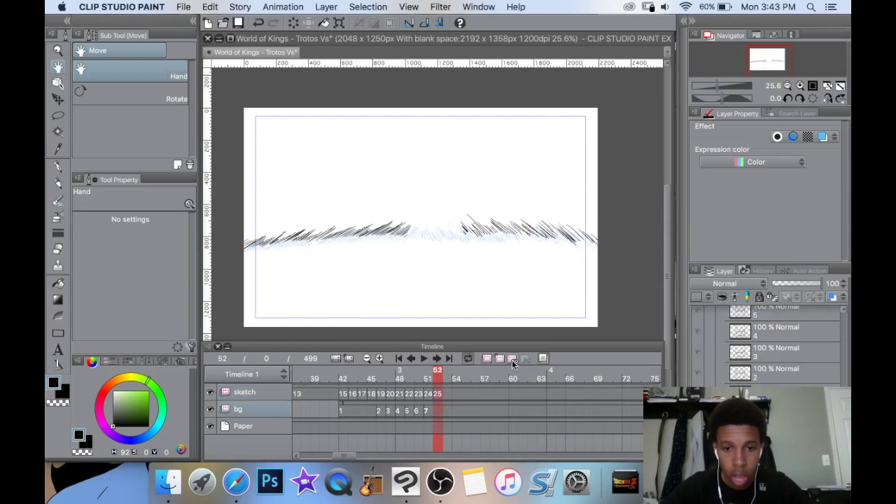
left_click(433, 394)
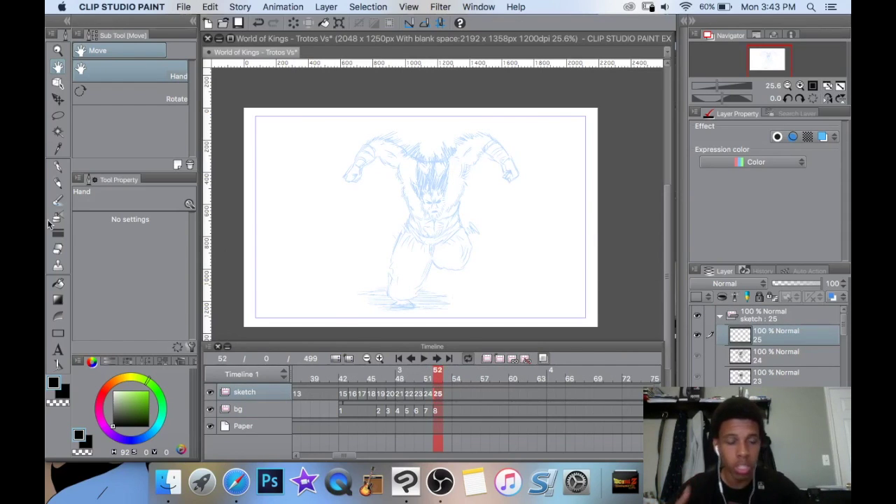
Draw the bearded jawline over the onion skin as short hatch strokes, using the G-pen at brush size 4.0.
left_click(58, 166)
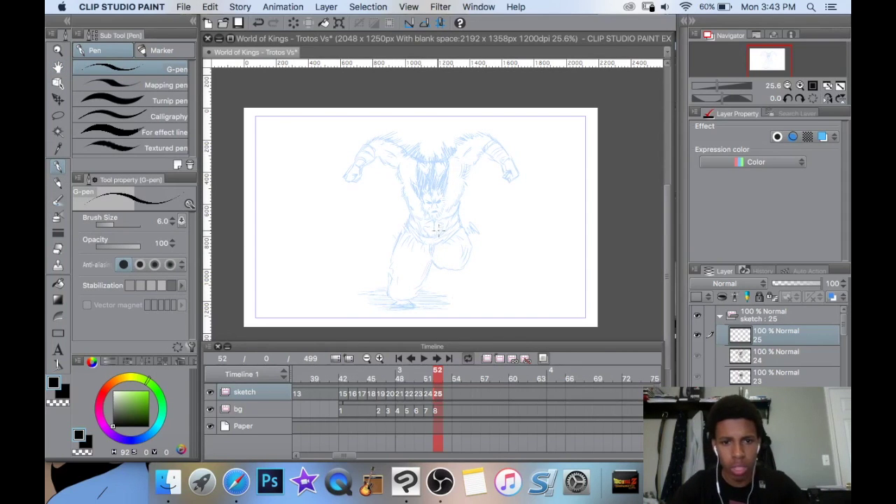
scroll(446, 223, "up", 3)
scroll(448, 186, "up", 4)
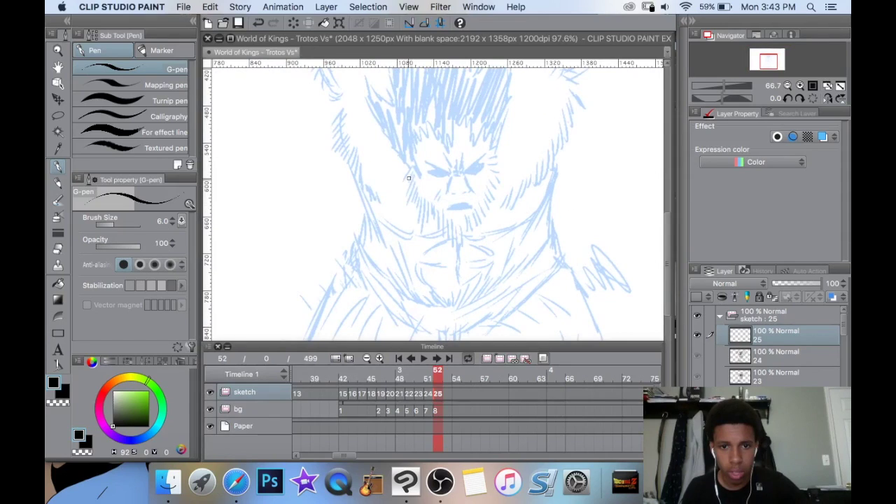
left_click(172, 224)
left_click(172, 224)
mouse_move(413, 172)
left_mouse_down()
mouse_move(405, 187)
mouse_move(413, 208)
left_mouse_up()
mouse_move(421, 197)
left_mouse_down()
mouse_move(418, 213)
mouse_move(438, 230)
left_mouse_up()
left_click_drag(446, 219, 452, 240)
left_click_drag(459, 228, 458, 242)
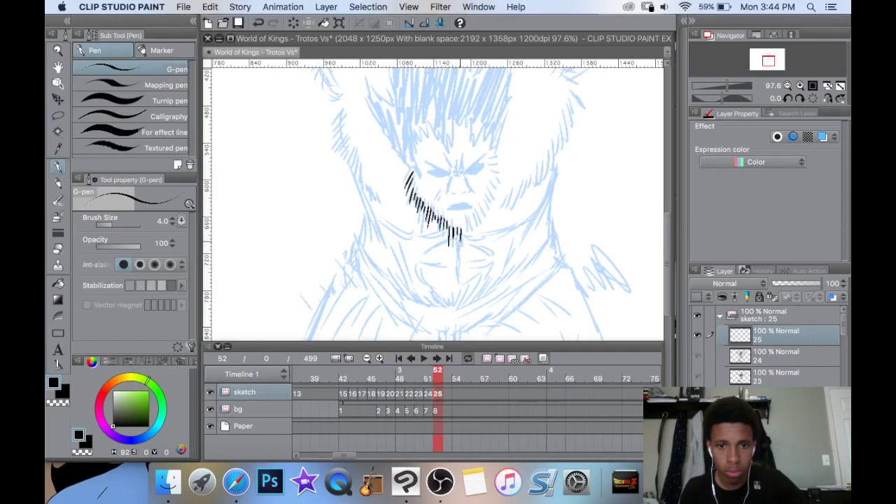
left_click_drag(483, 207, 484, 192)
left_click_drag(488, 203, 487, 189)
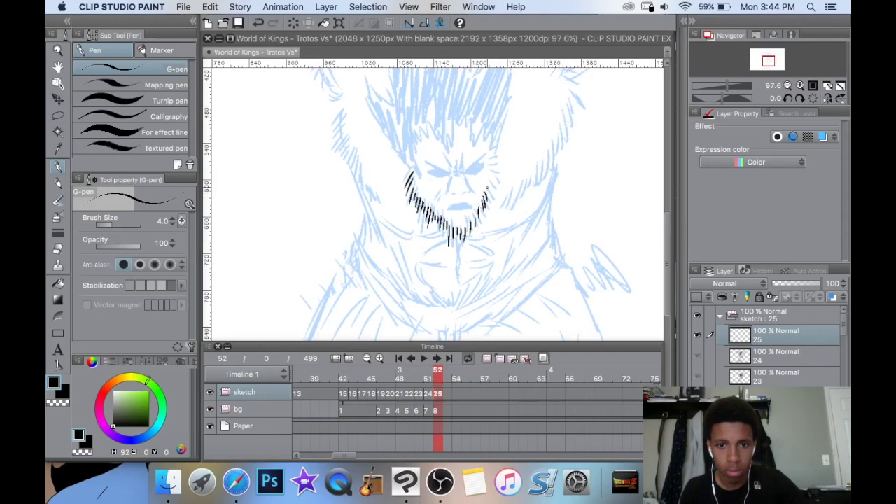
Outline the spiky hair and the jagged hairline across the forehead.
mouse_move(494, 130)
left_mouse_down()
mouse_move(491, 213)
mouse_move(488, 199)
left_mouse_up()
left_click_drag(486, 216, 493, 183)
mouse_move(492, 195)
left_mouse_down()
mouse_move(497, 116)
mouse_move(476, 161)
mouse_move(462, 152)
mouse_move(456, 81)
mouse_move(416, 176)
mouse_move(385, 112)
mouse_move(382, 181)
mouse_move(359, 173)
mouse_move(395, 262)
mouse_move(411, 272)
mouse_move(398, 212)
mouse_move(439, 235)
mouse_move(449, 210)
mouse_move(465, 238)
mouse_move(479, 231)
mouse_move(485, 242)
left_mouse_up()
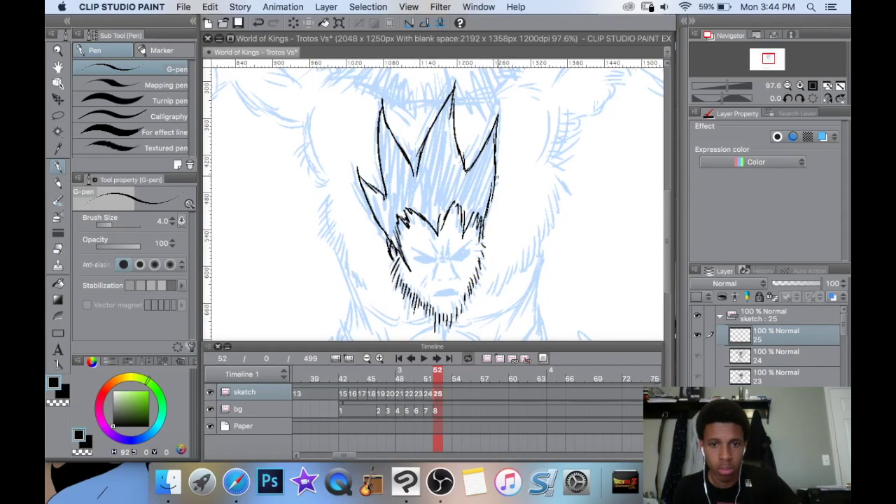
Fill the hair spikes with dense diagonal hatching from the tips down to the hairline.
left_click_drag(490, 183, 479, 219)
left_click_drag(495, 162, 465, 219)
left_click_drag(495, 140, 462, 211)
left_click_drag(479, 166, 440, 217)
left_click_drag(465, 152, 430, 221)
left_click_drag(454, 137, 420, 210)
left_click_drag(454, 101, 409, 206)
left_click_drag(416, 171, 394, 211)
mouse_move(409, 167)
left_mouse_down()
mouse_move(390, 211)
mouse_move(387, 205)
left_mouse_up()
mouse_move(401, 149)
left_mouse_down()
mouse_move(387, 187)
mouse_move(378, 177)
left_mouse_up()
left_click_drag(385, 118, 380, 143)
mouse_move(394, 192)
left_mouse_down()
mouse_move(381, 229)
mouse_move(370, 221)
left_mouse_up()
left_click_drag(378, 188, 366, 214)
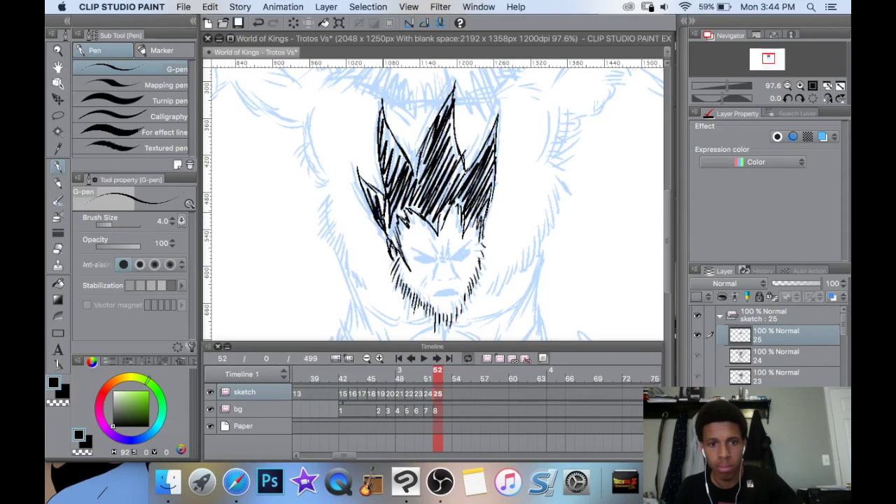
Draw the angry eyes, the frown lines between the brows and the nose on the face.
mouse_move(445, 228)
left_mouse_down()
mouse_move(418, 160)
mouse_move(423, 183)
mouse_move(440, 179)
mouse_move(374, 179)
mouse_move(355, 167)
mouse_move(393, 189)
mouse_move(396, 180)
left_mouse_up()
key("super+plus")
key("super+plus")
left_click_drag(422, 150, 413, 187)
left_click_drag(411, 170, 390, 218)
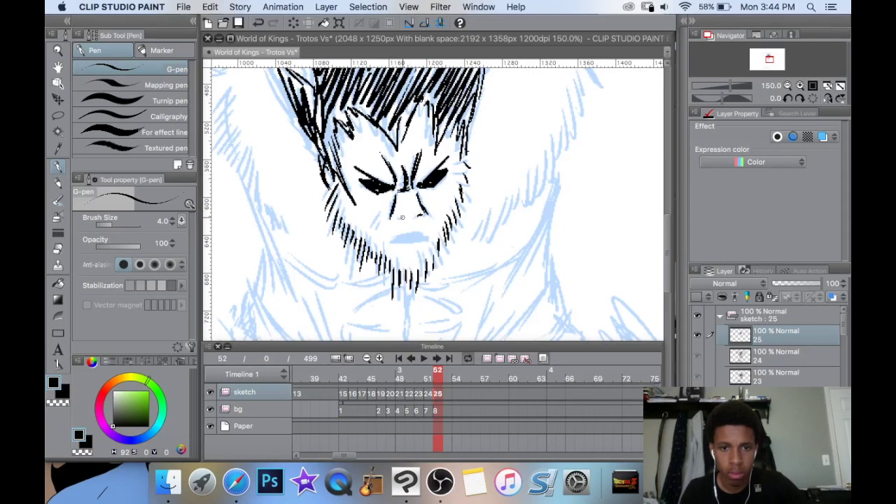
Draw the mouth and thicken the beard with hatch strokes on the chin and both cheeks.
mouse_move(391, 240)
left_mouse_down()
mouse_move(422, 238)
mouse_move(402, 239)
mouse_move(392, 259)
mouse_move(416, 277)
left_mouse_up()
left_click_drag(413, 266, 411, 273)
left_click_drag(372, 238, 372, 252)
left_click_drag(375, 224, 373, 249)
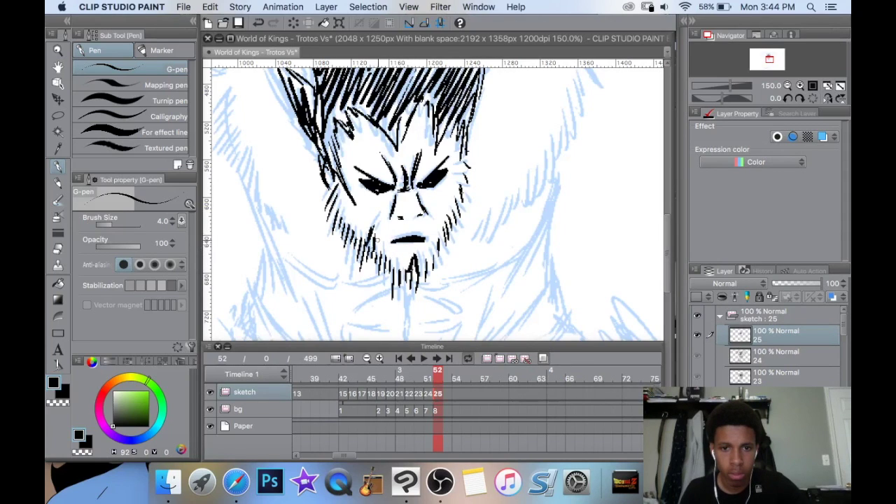
left_click_drag(439, 223, 435, 242)
left_click_drag(445, 227, 441, 242)
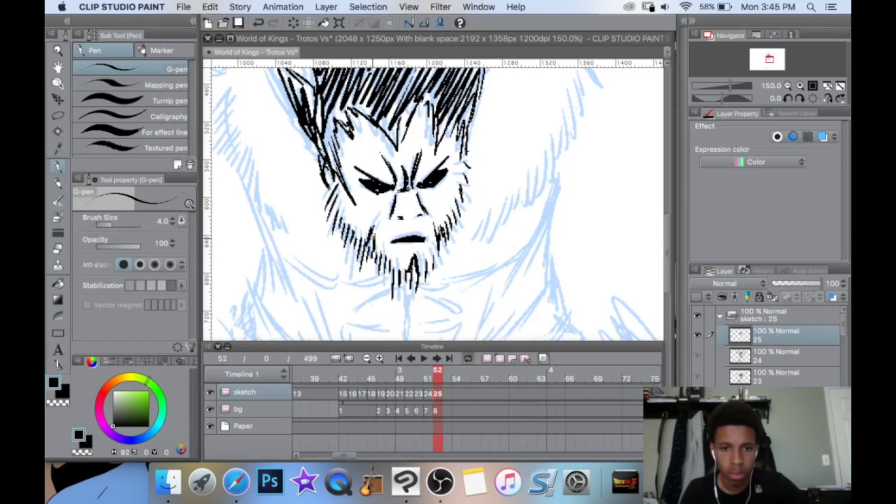
Draw the curved neckline behind the hair tips and the armpit curve on each side of the torso.
scroll(503, 145, "down", 5)
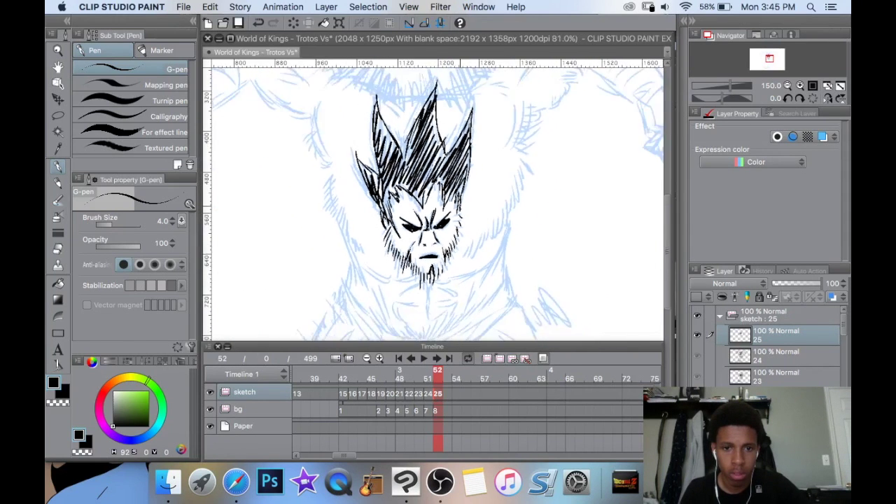
scroll(465, 150, "up", 3)
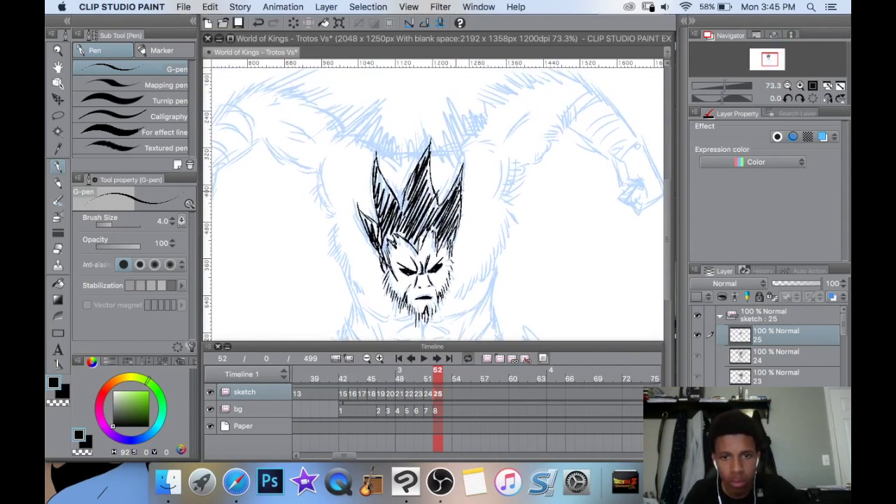
mouse_move(460, 150)
left_mouse_down()
mouse_move(437, 171)
mouse_move(473, 146)
mouse_move(413, 179)
mouse_move(365, 150)
mouse_move(352, 219)
left_mouse_up()
left_click_drag(335, 184, 354, 217)
mouse_move(516, 168)
left_mouse_down()
mouse_move(493, 220)
mouse_move(539, 159)
mouse_move(524, 208)
left_mouse_up()
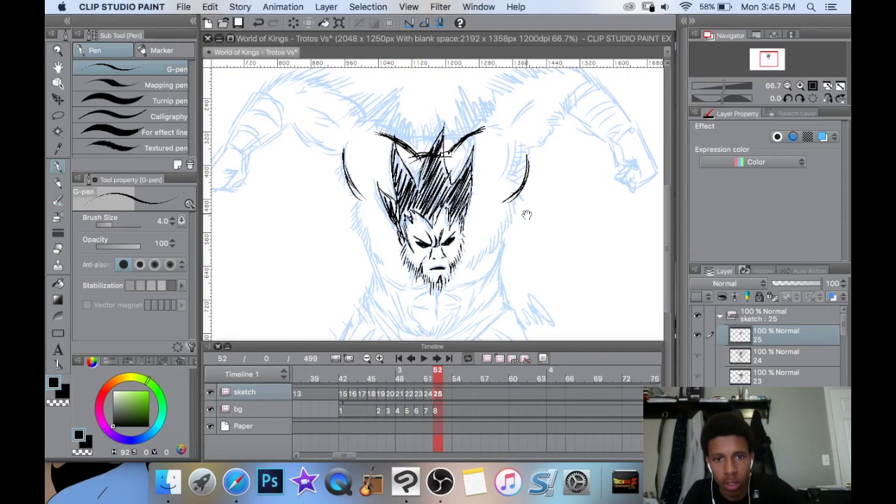
Hatch both sides of the torso and draw the curved chest lines beneath the beard.
mouse_move(512, 205)
left_mouse_down()
mouse_move(503, 231)
mouse_move(488, 257)
left_mouse_up()
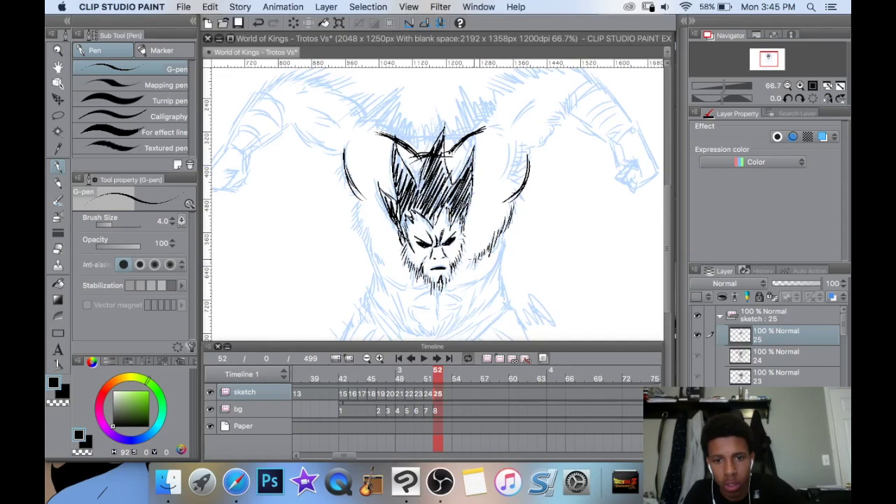
mouse_move(357, 197)
left_mouse_down()
mouse_move(369, 253)
mouse_move(382, 267)
left_mouse_up()
mouse_move(453, 238)
left_mouse_down()
mouse_move(428, 159)
mouse_move(464, 198)
left_mouse_up()
mouse_move(475, 161)
left_mouse_down()
mouse_move(460, 208)
mouse_move(423, 209)
left_mouse_up()
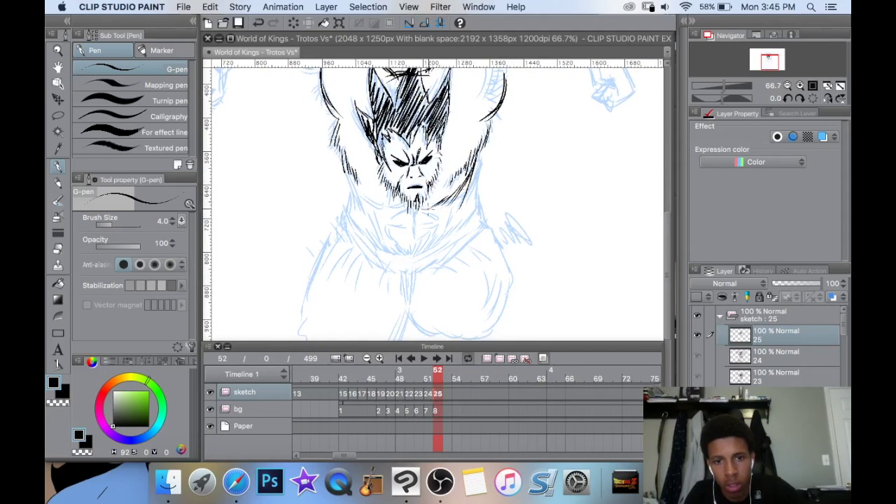
left_click_drag(351, 185, 384, 208)
left_click_drag(362, 195, 391, 208)
Draw the waist, the sash wrapped around it and the abdominal muscle lines.
left_click_drag(342, 167, 350, 222)
mouse_move(483, 183)
left_mouse_down()
mouse_move(473, 213)
mouse_move(448, 238)
mouse_move(400, 257)
mouse_move(346, 222)
mouse_move(345, 240)
mouse_move(379, 274)
mouse_move(482, 221)
mouse_move(480, 238)
mouse_move(399, 277)
mouse_move(367, 255)
mouse_move(356, 232)
mouse_move(412, 269)
left_mouse_up()
left_click_drag(448, 246, 411, 263)
mouse_move(411, 267)
left_mouse_down()
mouse_move(469, 235)
mouse_move(432, 222)
mouse_move(435, 236)
left_mouse_up()
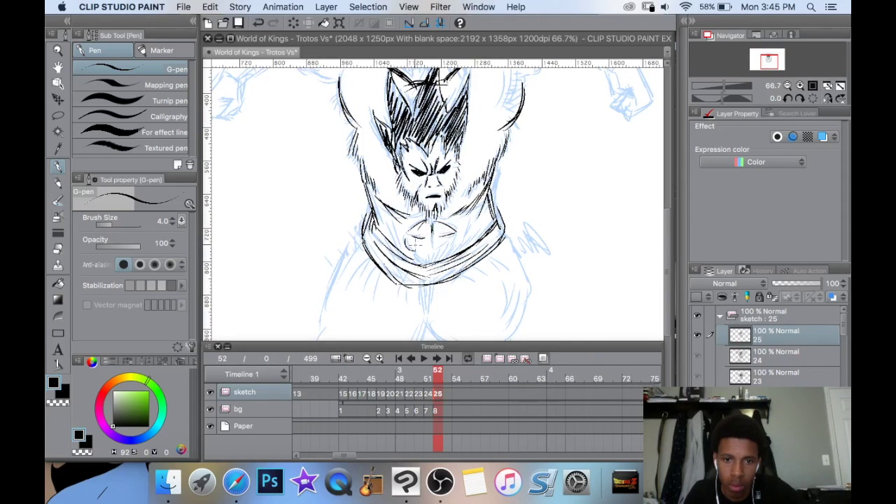
mouse_move(457, 228)
left_mouse_down()
mouse_move(430, 261)
mouse_move(405, 261)
left_mouse_up()
left_click_drag(473, 215, 469, 245)
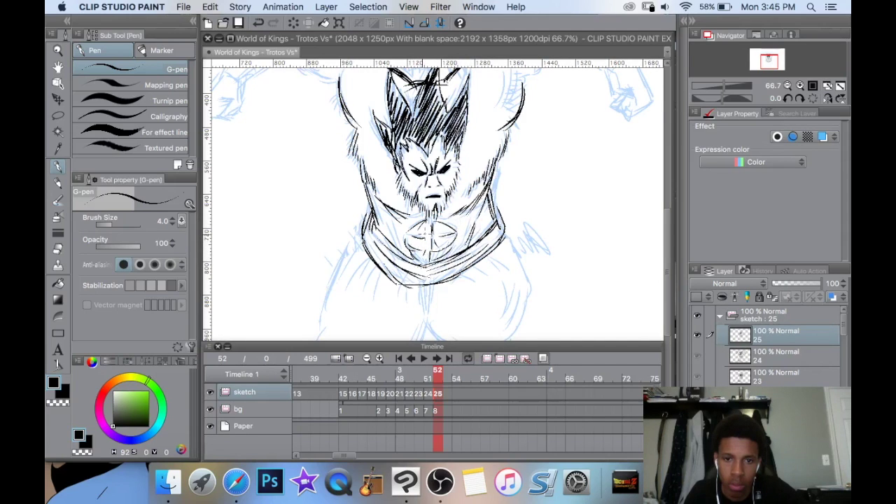
Draw the baggy trousers with the planted leg, the raised bent leg and the fabric folds.
left_click_drag(442, 212, 442, 121)
scroll(438, 204, "down", 3)
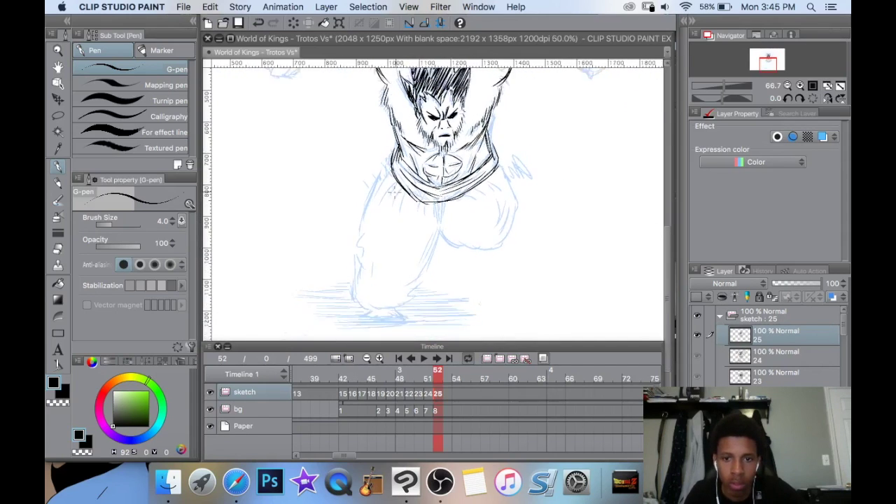
left_click_drag(426, 205, 454, 184)
left_click_drag(419, 144, 389, 225)
left_click_drag(400, 186, 393, 260)
mouse_move(455, 176)
left_mouse_down()
mouse_move(446, 240)
mouse_move(399, 260)
left_mouse_up()
left_click_drag(404, 219, 397, 259)
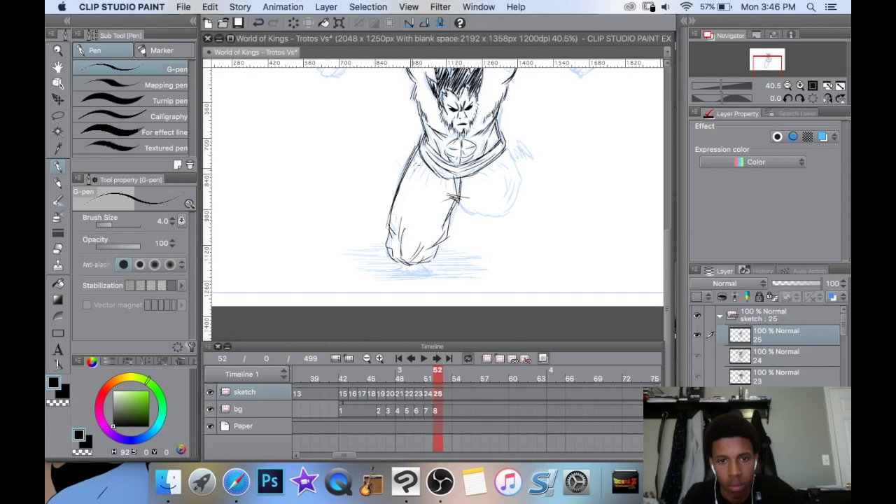
left_click_drag(425, 178, 438, 186)
mouse_move(499, 153)
left_mouse_down()
mouse_move(467, 177)
mouse_move(493, 210)
mouse_move(478, 241)
mouse_move(429, 233)
mouse_move(471, 233)
mouse_move(478, 209)
left_mouse_up()
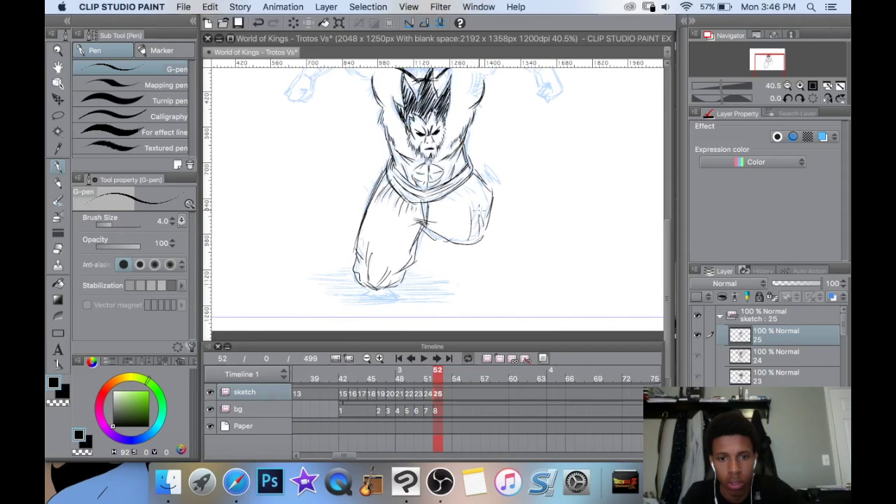
Draw the arm on the drawing's left side from the shoulder to the fist, including the forearm wrap bands.
scroll(375, 204, "up", 8)
scroll(375, 203, "left", 2)
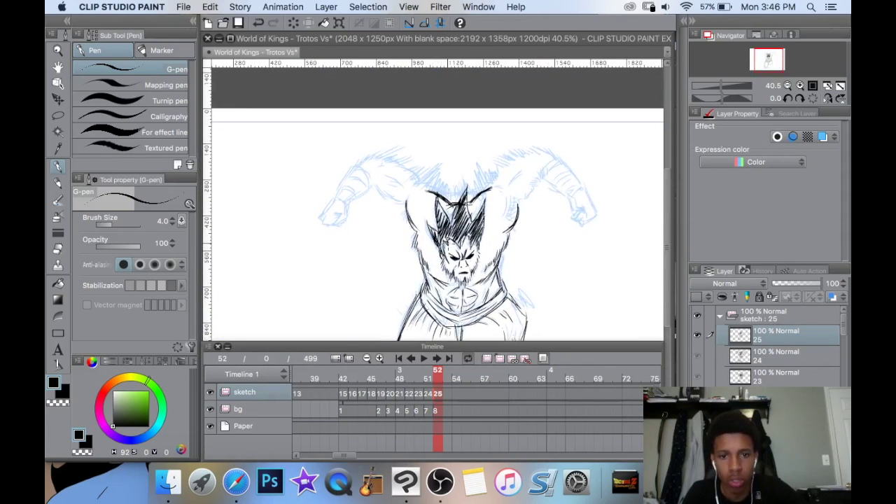
scroll(375, 203, "up", 1)
left_click_drag(444, 193, 394, 157)
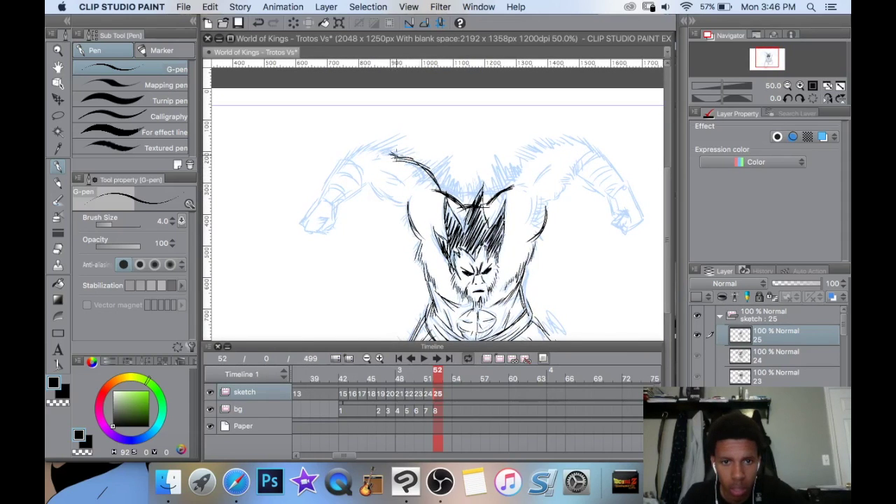
mouse_move(410, 209)
left_mouse_down()
mouse_move(386, 201)
mouse_move(375, 178)
mouse_move(456, 183)
left_mouse_up()
left_click_drag(402, 152, 359, 210)
left_click_drag(418, 179, 365, 213)
left_click_drag(407, 176, 393, 193)
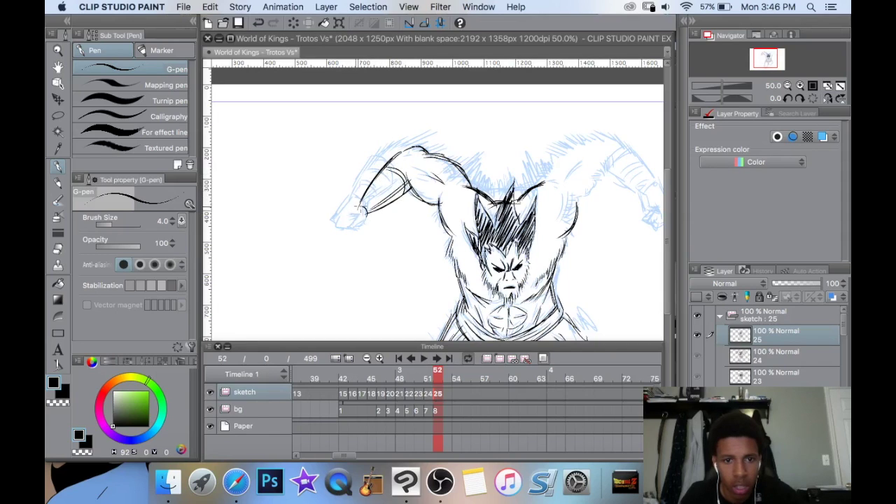
mouse_move(379, 179)
left_mouse_down()
mouse_move(398, 201)
mouse_move(379, 205)
left_mouse_up()
mouse_move(409, 187)
left_mouse_down()
mouse_move(379, 207)
mouse_move(429, 152)
left_mouse_up()
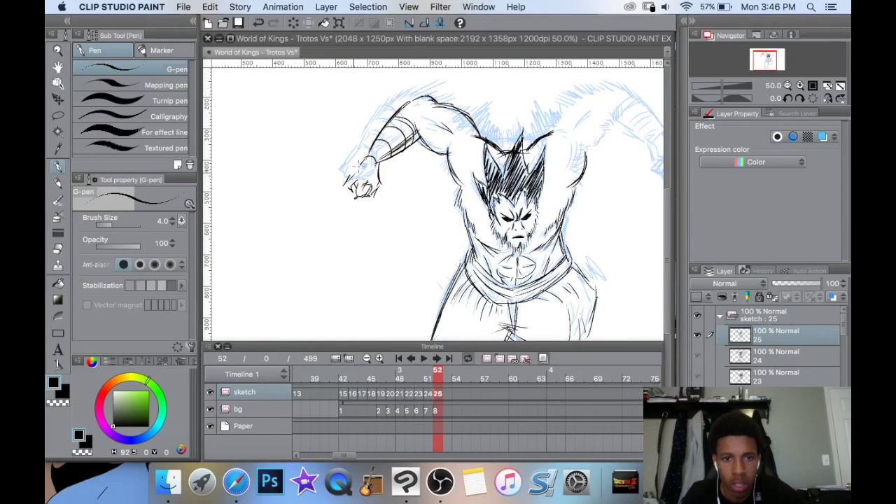
Outline the arm on the drawing's right side from the shoulder over the bent elbow to the forearm.
scroll(371, 193, "right", 8)
scroll(371, 193, "up", 3)
scroll(396, 198, "left", 2)
mouse_move(385, 205)
left_mouse_down()
mouse_move(382, 220)
mouse_move(396, 235)
mouse_move(414, 221)
left_mouse_up()
mouse_move(436, 189)
left_mouse_down()
mouse_move(415, 216)
mouse_move(414, 167)
left_mouse_up()
mouse_move(381, 202)
left_mouse_down()
mouse_move(434, 155)
mouse_move(461, 158)
mouse_move(460, 208)
mouse_move(475, 215)
left_mouse_up()
left_click_drag(462, 158, 489, 208)
Add the wrap bands to the forearm on the drawing's right side and draw its clenched fist.
mouse_move(465, 163)
left_mouse_down()
mouse_move(490, 213)
mouse_move(455, 173)
mouse_move(445, 187)
left_mouse_up()
left_click_drag(470, 172, 445, 187)
mouse_move(474, 217)
left_mouse_down()
mouse_move(479, 200)
mouse_move(470, 208)
left_mouse_up()
left_click_drag(452, 190, 469, 208)
mouse_move(450, 188)
left_mouse_down()
mouse_move(468, 210)
mouse_move(463, 202)
left_mouse_up()
left_click_drag(436, 173, 431, 191)
left_click_drag(434, 175, 431, 196)
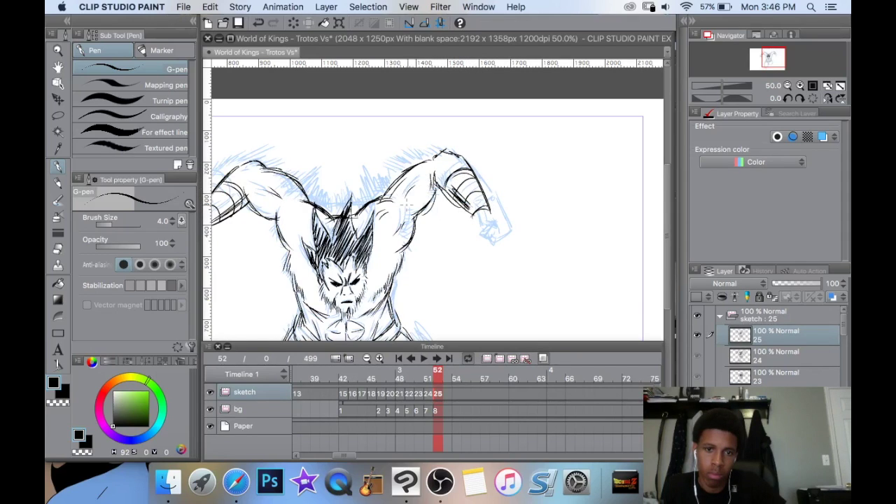
mouse_move(477, 225)
left_mouse_down()
mouse_move(489, 174)
mouse_move(484, 188)
mouse_move(500, 199)
left_mouse_up()
mouse_move(503, 158)
left_mouse_down()
mouse_move(513, 183)
mouse_move(499, 170)
left_mouse_up()
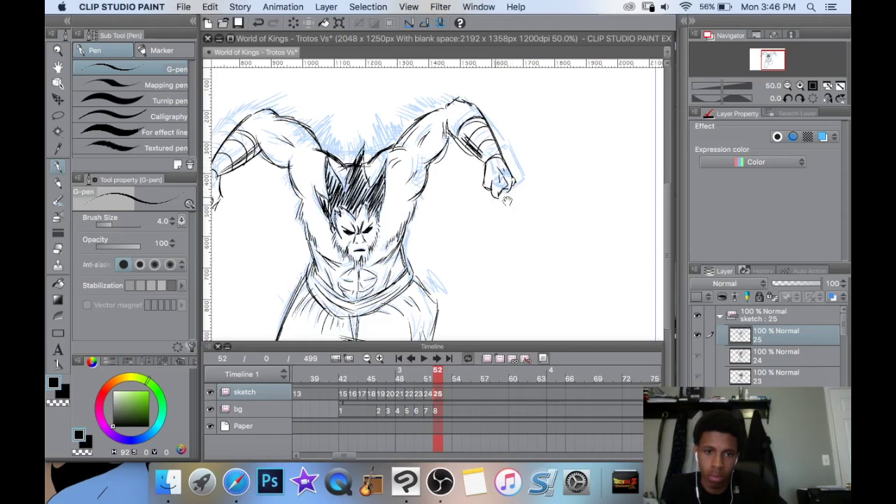
Draw the foot with its toes beneath the trouser cuff of the planted leg.
left_click_drag(508, 201, 622, 163)
left_click_drag(495, 219, 477, 192)
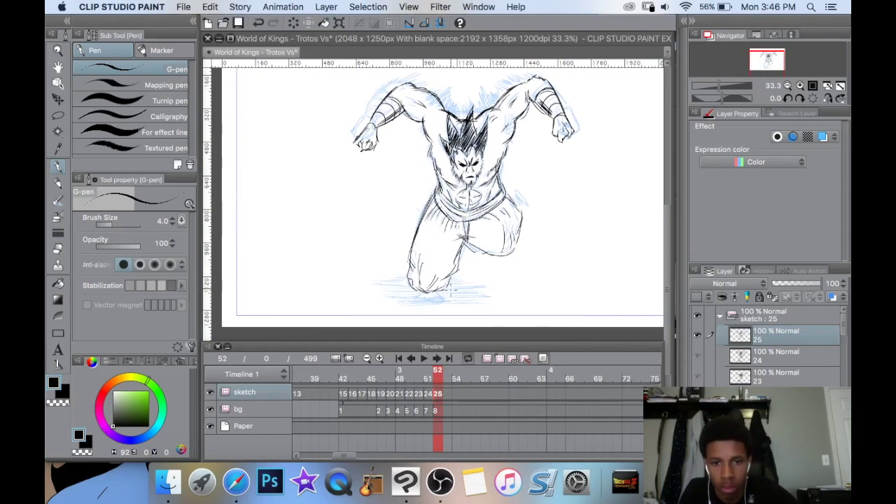
scroll(470, 273, "up", 2)
left_click_drag(415, 330, 453, 221)
left_click_drag(454, 225, 492, 227)
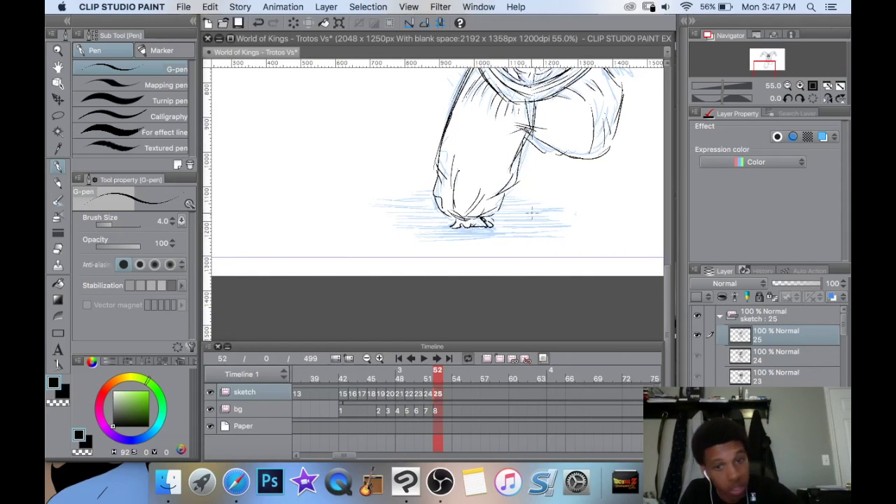
Hatch the ground shadow with horizontal strokes on both sides of the planted foot.
scroll(522, 222, "left", 3)
left_click_drag(544, 227, 430, 232)
mouse_move(484, 228)
left_mouse_down()
mouse_move(416, 229)
mouse_move(402, 217)
left_mouse_up()
mouse_move(468, 213)
left_mouse_down()
mouse_move(399, 209)
mouse_move(429, 196)
left_mouse_up()
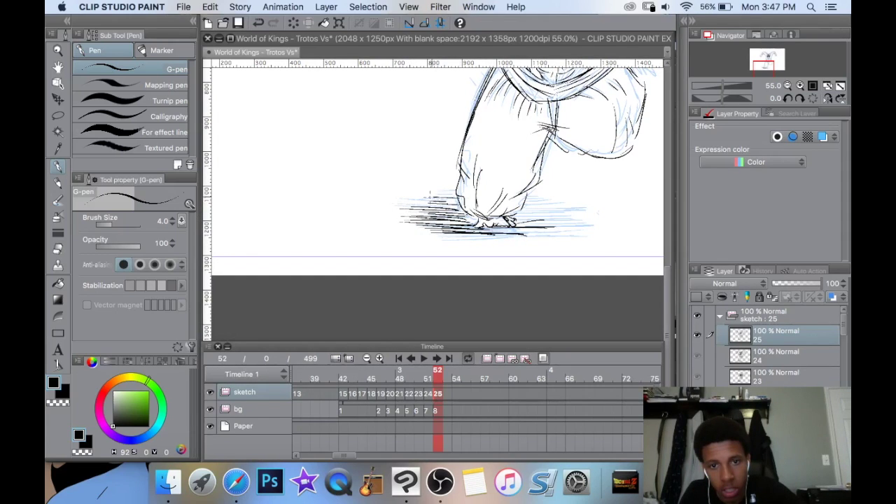
left_click_drag(567, 229, 518, 229)
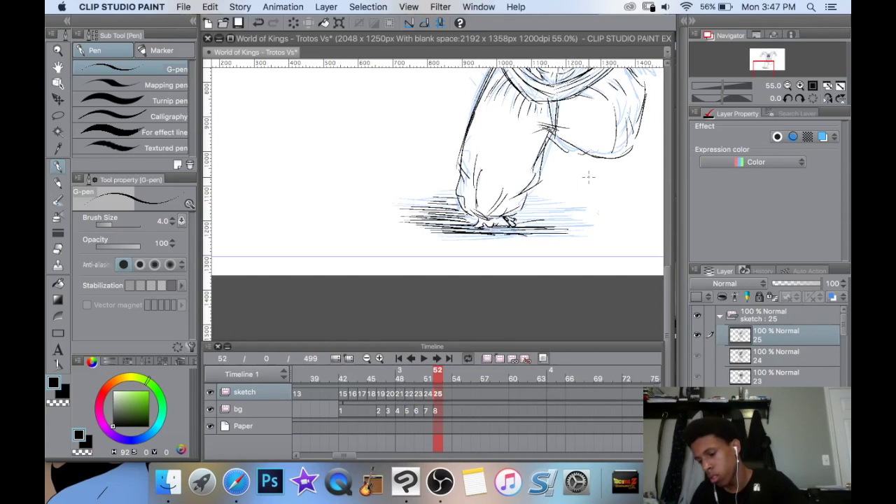
left_click_drag(583, 224, 534, 224)
left_click_drag(577, 217, 521, 219)
mouse_move(555, 211)
left_mouse_down()
mouse_move(514, 213)
mouse_move(523, 208)
left_mouse_up()
left_click_drag(546, 201, 525, 203)
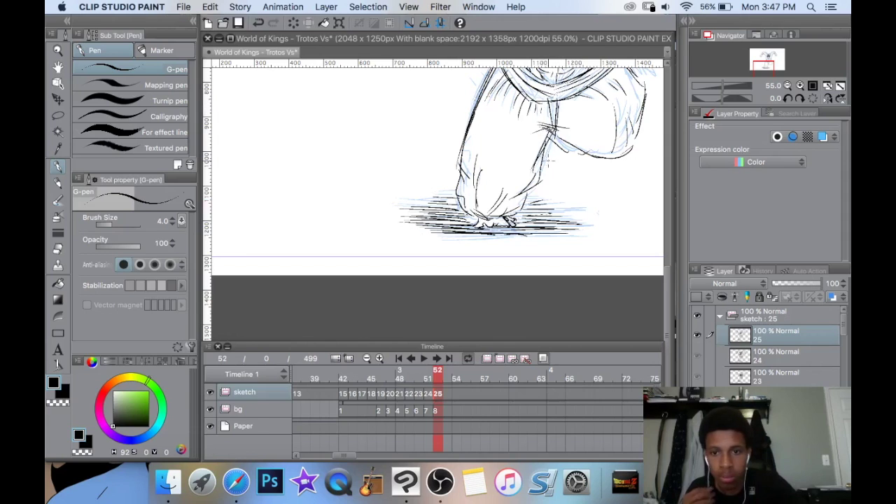
scroll(599, 211, "down", 4)
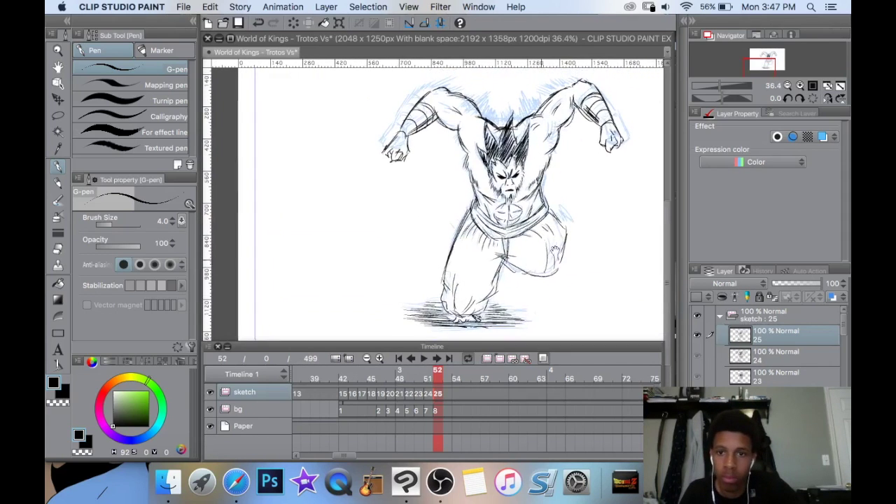
scroll(573, 203, "down", 3)
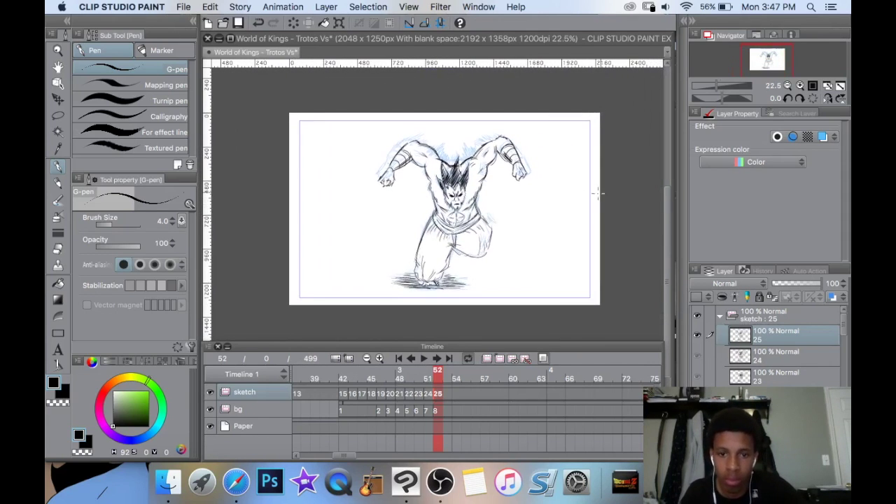
Scale the fighter drawing up to 137% with its proportions kept, reposition it over the canvas centre and apply the transformation.
key("super+t")
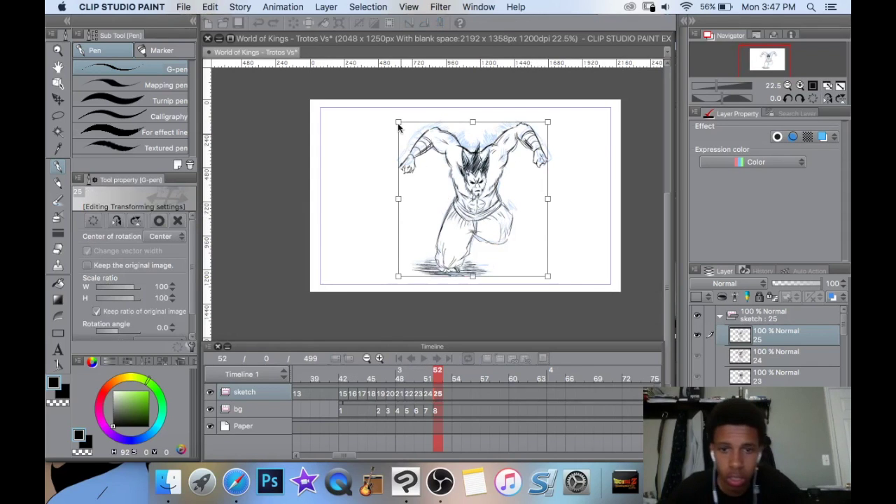
left_click_drag(398, 122, 323, 46)
mouse_move(403, 156)
left_mouse_down()
mouse_move(452, 194)
mouse_move(440, 206)
left_mouse_up()
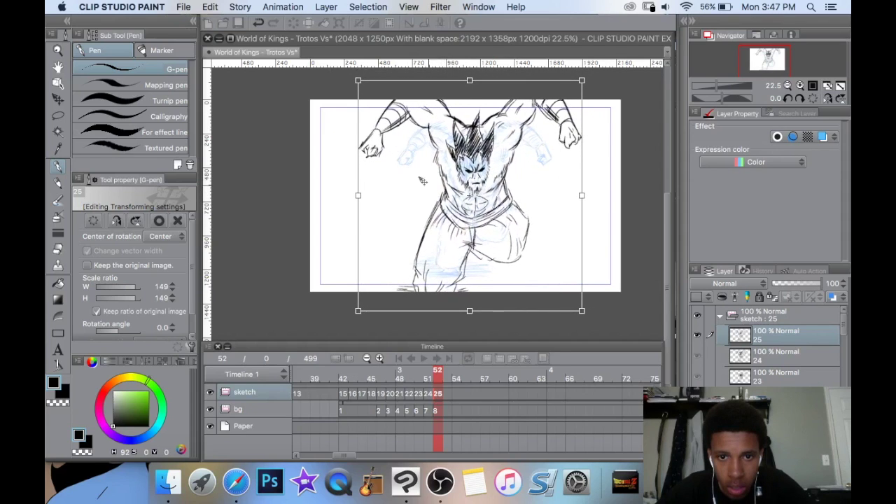
mouse_move(357, 80)
left_mouse_down()
mouse_move(374, 96)
mouse_move(365, 90)
left_mouse_up()
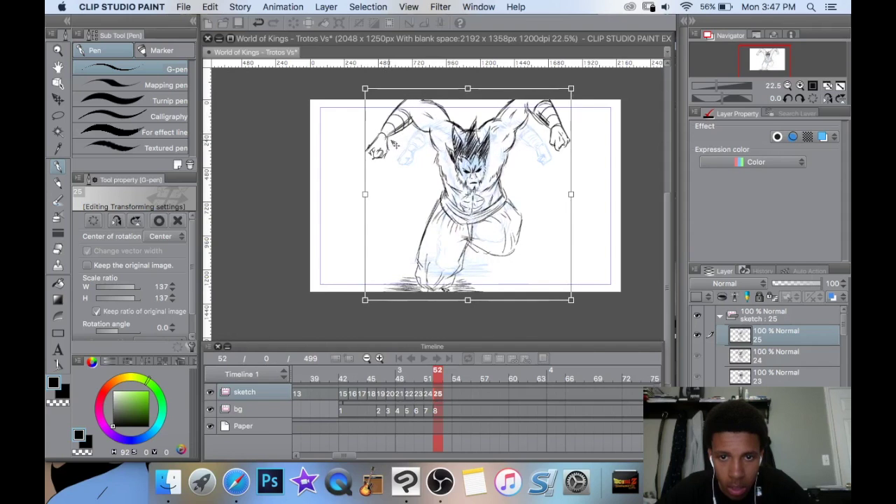
left_click_drag(391, 139, 388, 138)
left_click(58, 168)
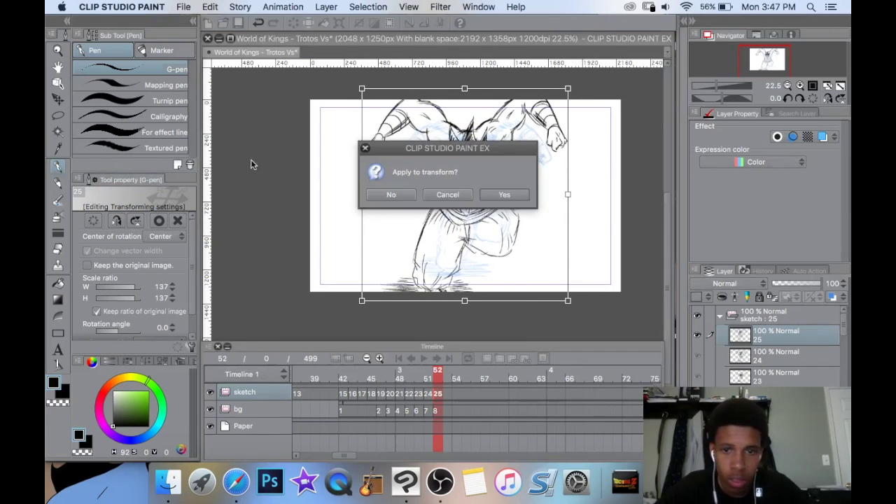
left_click(504, 195)
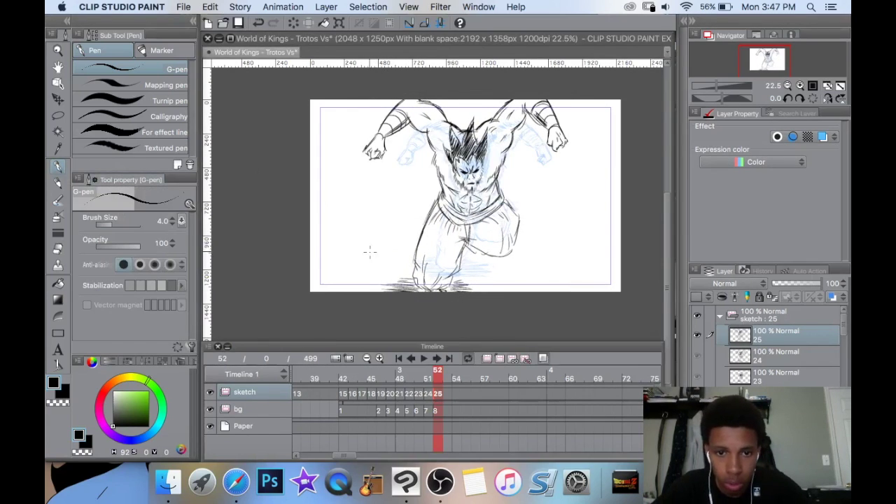
On bg cel 8, hatch the horizon with slanted strokes above the onion skin, from the canvas's left edge to the fighter's waist.
left_click(436, 411)
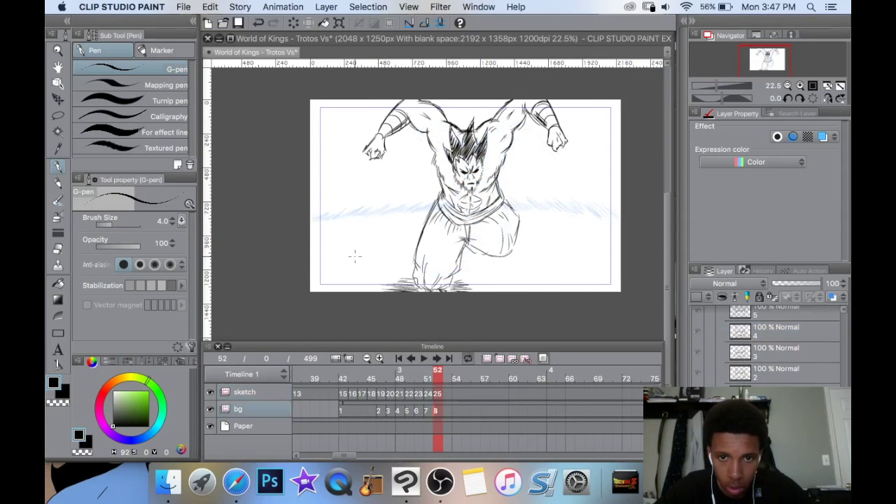
scroll(319, 232, "up", 2)
mouse_move(329, 205)
left_mouse_down()
mouse_move(297, 220)
mouse_move(322, 218)
left_mouse_up()
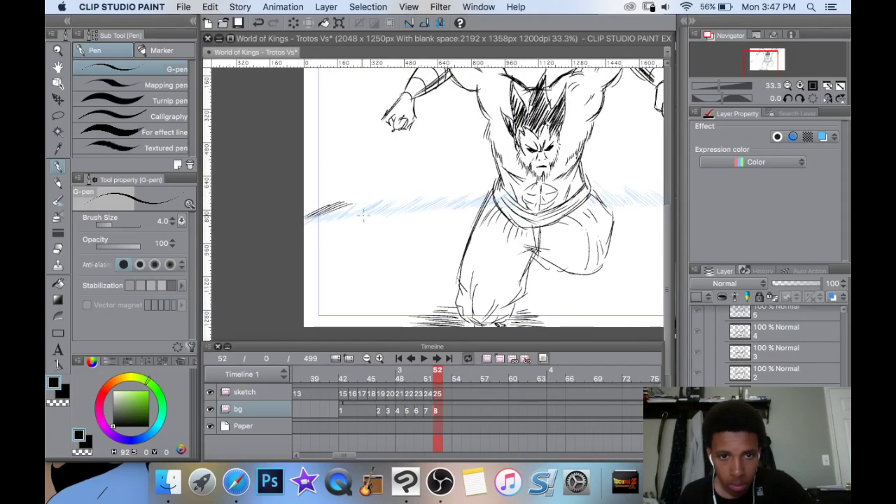
mouse_move(385, 193)
left_mouse_down()
mouse_move(336, 213)
mouse_move(361, 208)
left_mouse_up()
left_click_drag(414, 192, 380, 208)
left_click_drag(440, 187, 398, 205)
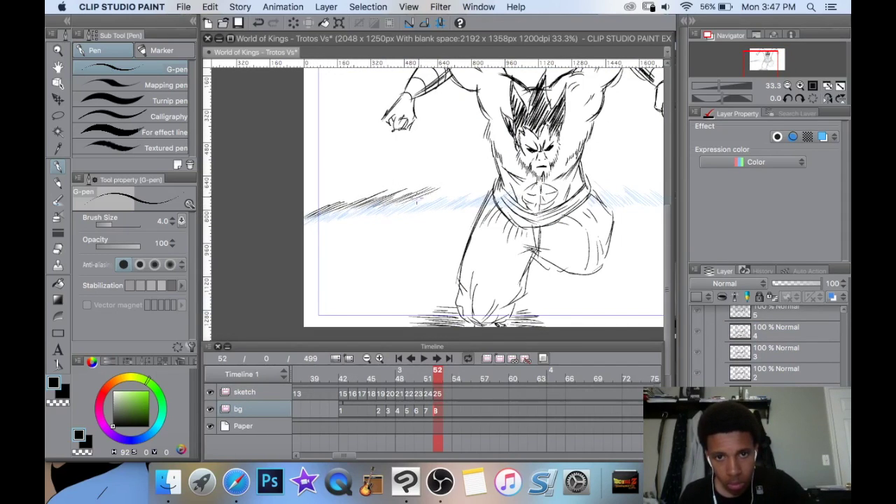
mouse_move(472, 176)
left_mouse_down()
mouse_move(413, 202)
mouse_move(441, 203)
left_mouse_up()
left_click_drag(491, 179, 453, 195)
Continue the bg horizon hatching with downward-slanting strokes from the fighter's waist to the canvas's right edge.
mouse_move(594, 138)
left_mouse_down()
mouse_move(402, 159)
mouse_move(362, 127)
left_mouse_up()
mouse_move(356, 165)
left_mouse_down()
mouse_move(383, 186)
mouse_move(361, 162)
mouse_move(407, 172)
mouse_move(390, 180)
mouse_move(382, 169)
mouse_move(419, 188)
mouse_move(400, 169)
mouse_move(444, 189)
left_mouse_up()
left_click_drag(413, 170, 444, 188)
mouse_move(424, 172)
left_mouse_down()
mouse_move(475, 199)
mouse_move(483, 190)
mouse_move(496, 201)
mouse_move(532, 196)
left_mouse_up()
scroll(426, 264, "down", 3)
Add a new sketch cel at frame 53 and draw the fighter's dark spiky hair and pointed jaw outline on it.
left_click(438, 393)
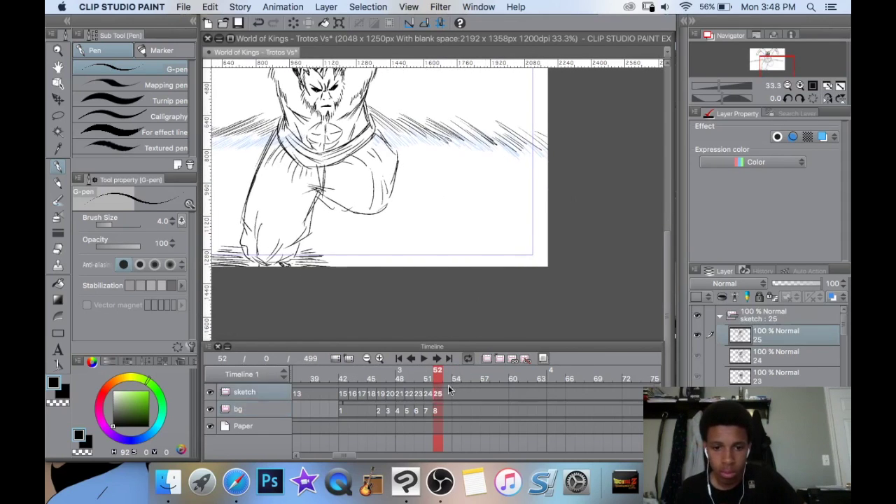
left_click(499, 358)
left_click_drag(388, 229, 454, 275)
left_click_drag(435, 241, 464, 313)
scroll(420, 215, "up", 3)
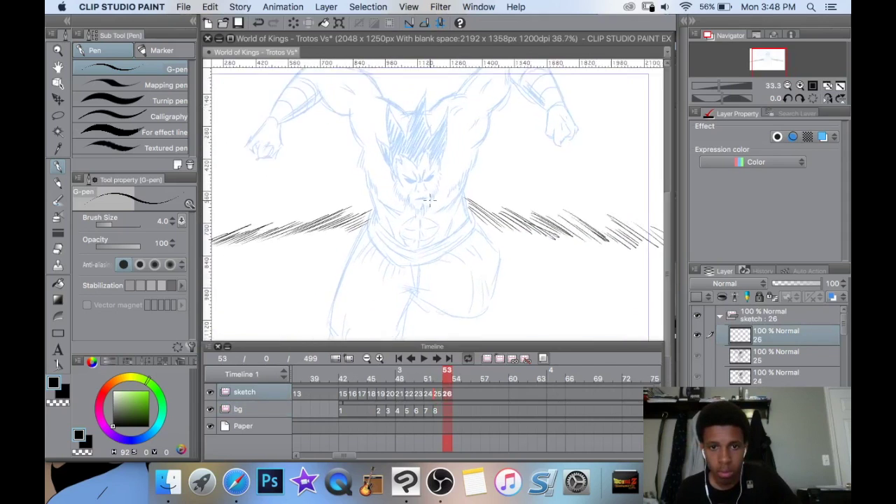
left_click_drag(448, 242, 452, 272)
left_click_drag(446, 206, 449, 229)
mouse_move(468, 264)
left_mouse_down()
mouse_move(449, 299)
mouse_move(418, 282)
mouse_move(404, 264)
left_mouse_up()
mouse_move(468, 244)
left_mouse_down()
mouse_move(480, 169)
mouse_move(456, 190)
mouse_move(429, 117)
mouse_move(422, 185)
mouse_move(385, 162)
mouse_move(396, 203)
mouse_move(377, 205)
mouse_move(415, 263)
mouse_move(405, 221)
mouse_move(416, 231)
mouse_move(426, 214)
mouse_move(443, 241)
mouse_move(449, 211)
mouse_move(462, 215)
mouse_move(468, 238)
mouse_move(474, 175)
mouse_move(456, 203)
mouse_move(441, 140)
mouse_move(436, 231)
mouse_move(428, 182)
mouse_move(413, 218)
mouse_move(389, 165)
mouse_move(392, 217)
mouse_move(381, 208)
mouse_move(395, 234)
left_mouse_up()
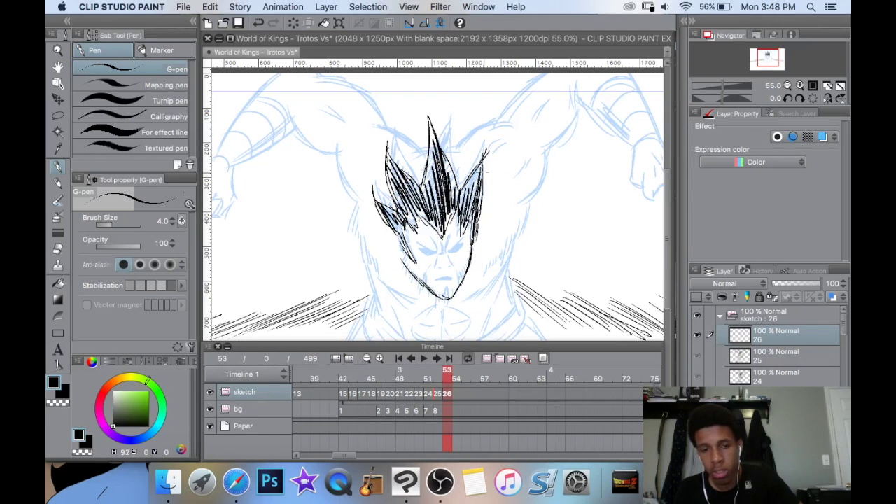
Draw the ear, the slanted brows and the filled dark eyes, and check the face with the onion skin off.
scroll(454, 198, "down", 3)
scroll(454, 198, "up", 3)
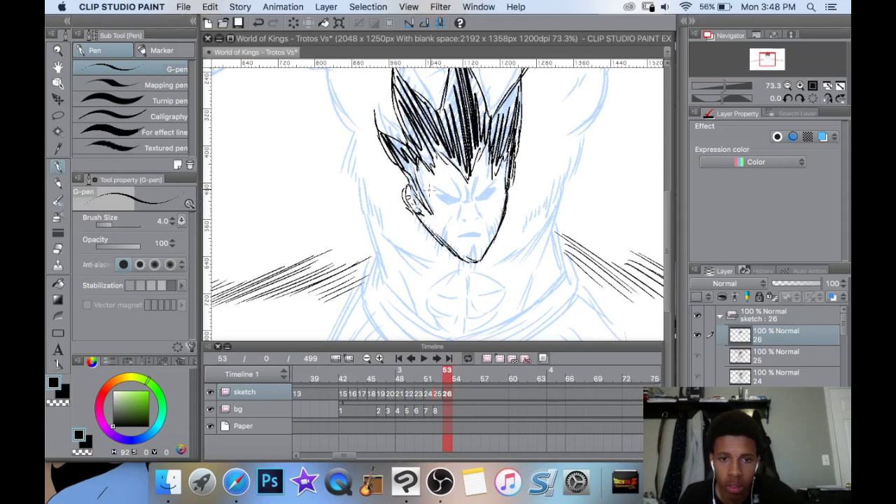
scroll(469, 182, "up", 1)
scroll(472, 182, "up", 1)
mouse_move(474, 181)
left_mouse_down()
mouse_move(487, 163)
mouse_move(465, 183)
mouse_move(490, 173)
mouse_move(467, 189)
left_mouse_up()
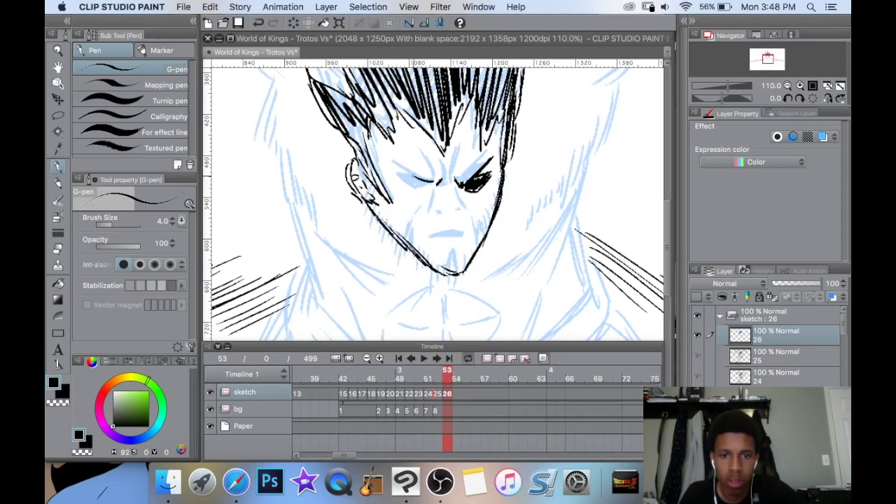
left_click_drag(398, 163, 425, 183)
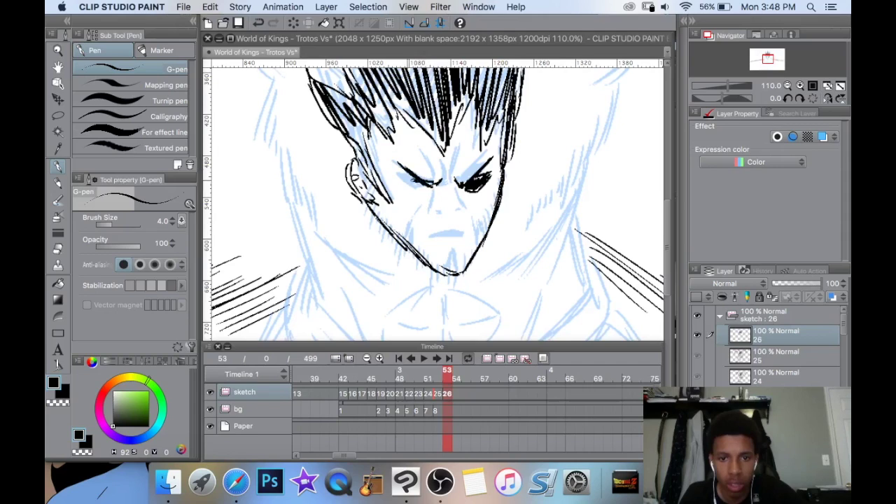
mouse_move(430, 186)
left_mouse_down()
mouse_move(419, 193)
mouse_move(409, 185)
mouse_move(464, 203)
left_mouse_up()
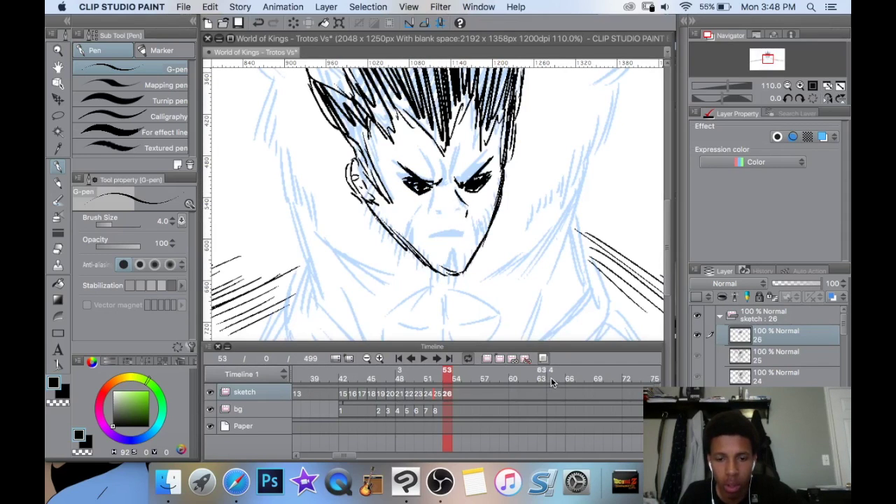
left_click(542, 359)
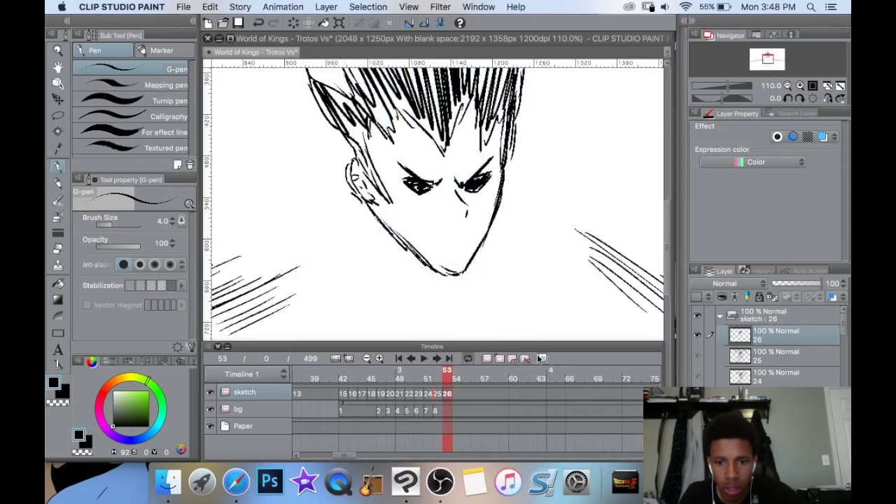
left_click(541, 359)
Add the furrow lines between the brows, the nose, the frowning mouth and a dark chin patch.
left_click_drag(454, 140, 458, 172)
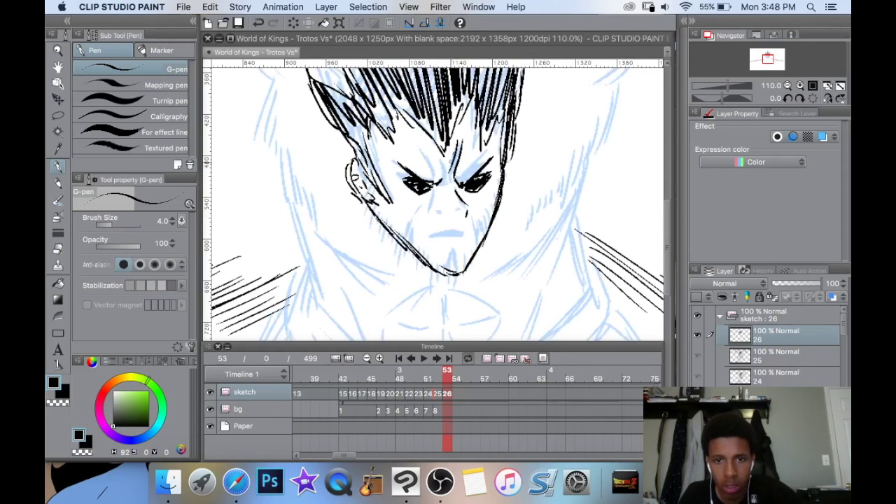
left_click_drag(423, 149, 438, 175)
left_click_drag(416, 138, 424, 153)
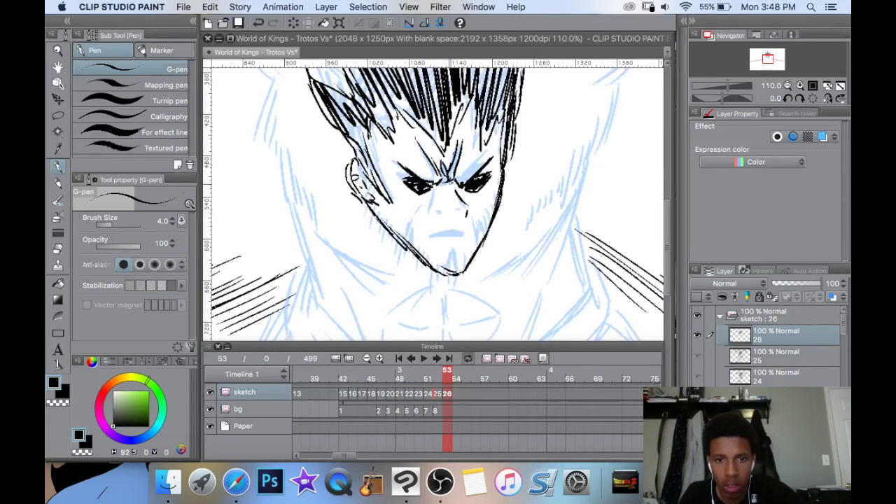
left_click_drag(443, 195, 436, 215)
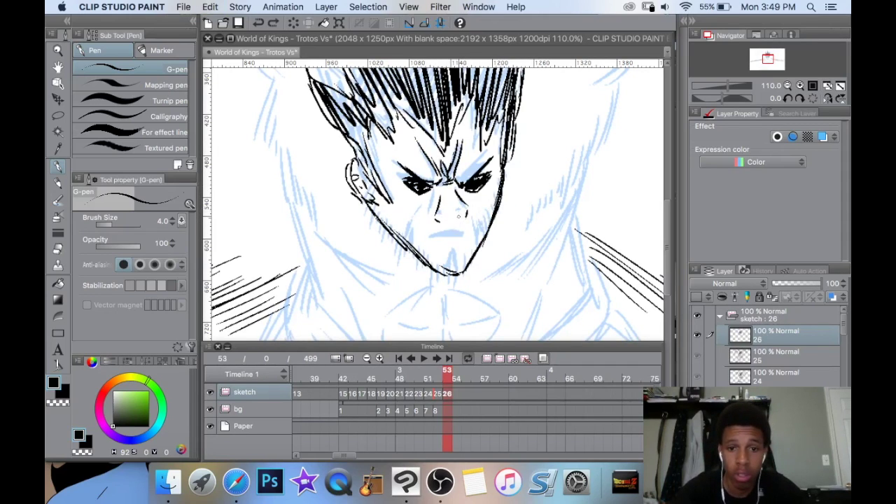
mouse_move(446, 236)
left_mouse_down()
mouse_move(472, 240)
mouse_move(454, 237)
mouse_move(458, 272)
left_mouse_up()
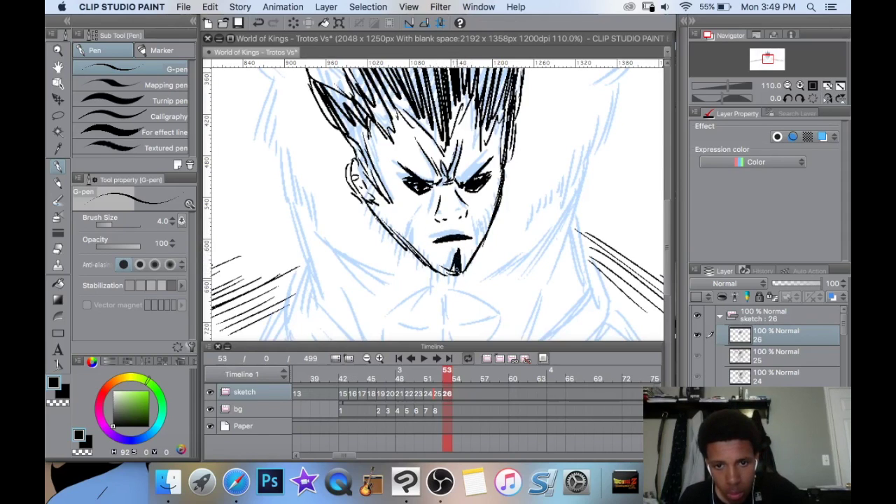
Fill dark pointed beard patches on both cheeks beside the mouth.
left_click_drag(485, 217, 478, 237)
left_click_drag(490, 210, 480, 228)
left_click_drag(420, 229, 417, 250)
left_click_drag(415, 213, 415, 248)
left_click_drag(487, 212, 480, 241)
Add short crease lines beneath the eyes and check the head with the onion skin off.
left_click_drag(462, 201, 459, 207)
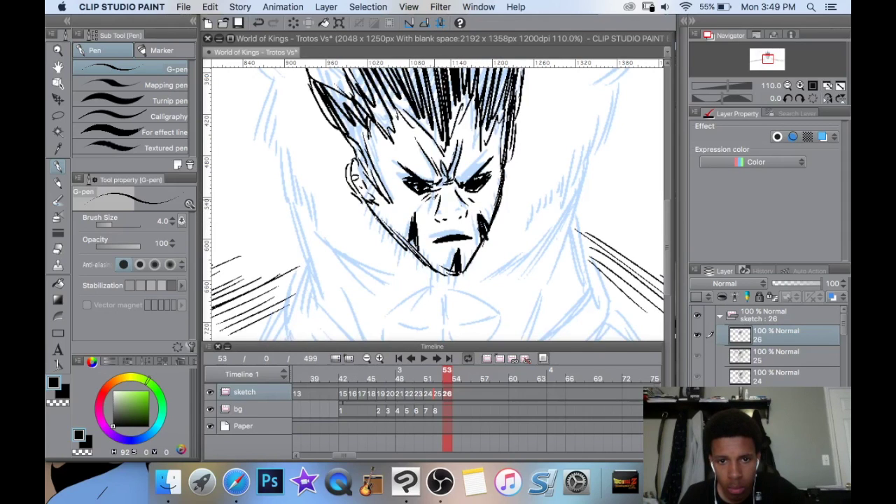
scroll(494, 275, "down", 4)
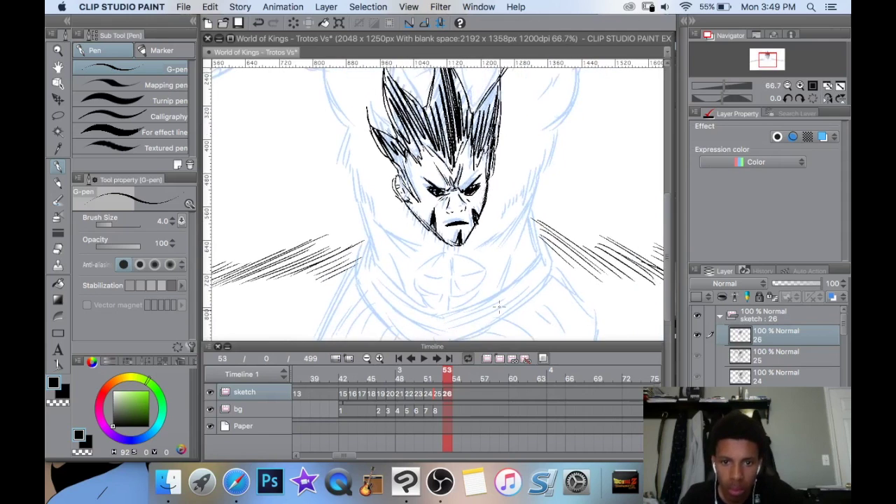
left_click(544, 357)
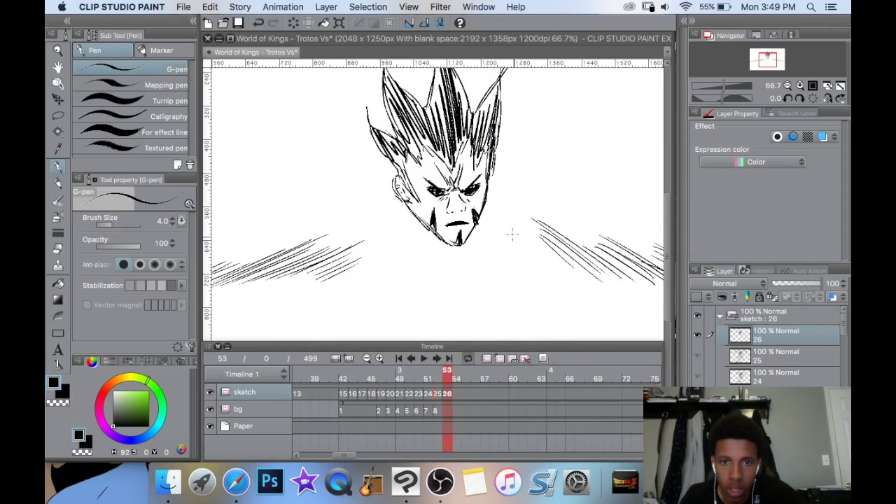
left_click(548, 359)
scroll(441, 197, "down", 3)
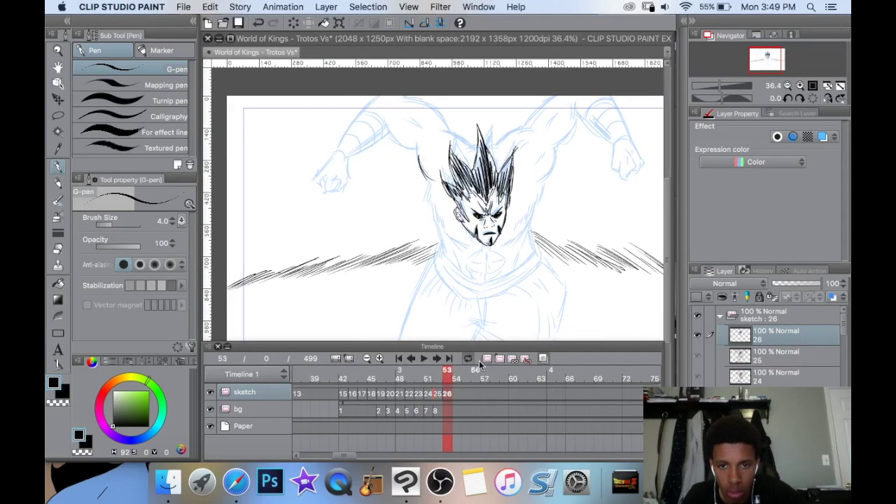
Erase the jaw outline together with the dark cheek and chin patches.
key("e")
scroll(499, 228, "up", 3)
mouse_move(509, 209)
left_mouse_down()
mouse_move(487, 252)
mouse_move(496, 234)
mouse_move(463, 242)
left_mouse_up()
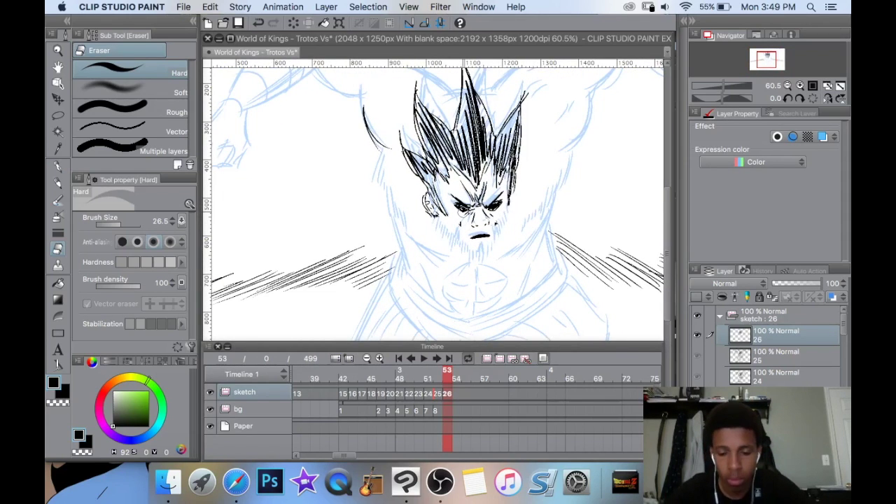
Redraw the lower face as a beard of short hatched strokes along both cheeks and the chin.
key("p")
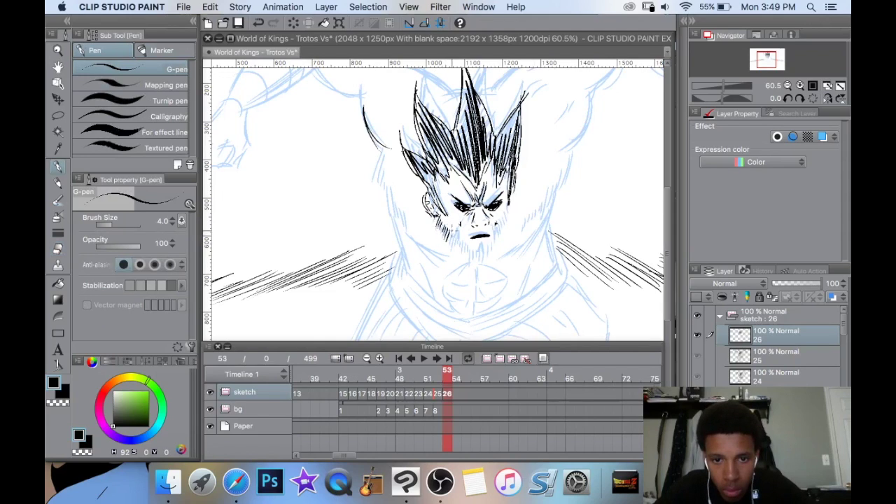
mouse_move(468, 249)
left_mouse_down()
mouse_move(480, 262)
mouse_move(491, 256)
left_mouse_up()
left_click_drag(501, 220, 493, 240)
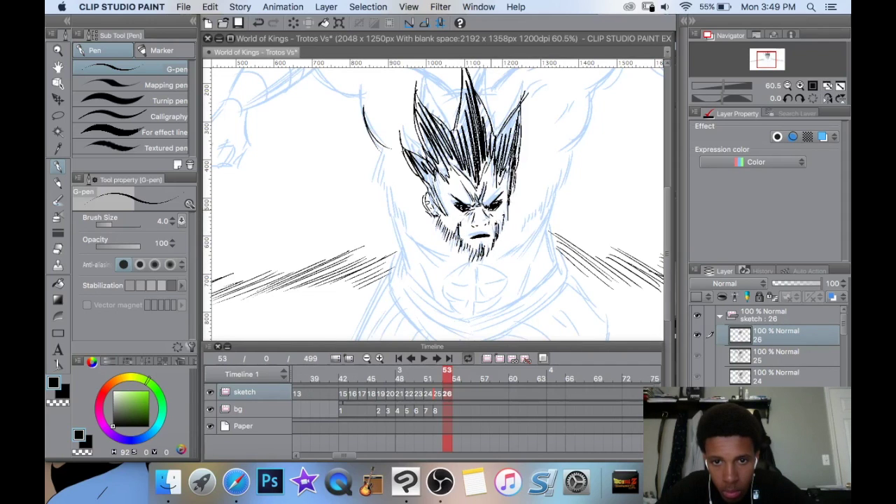
Outline both sides of the torso from the armpits down to the curved waistline.
scroll(513, 216, "down", 1)
scroll(546, 168, "down", 1)
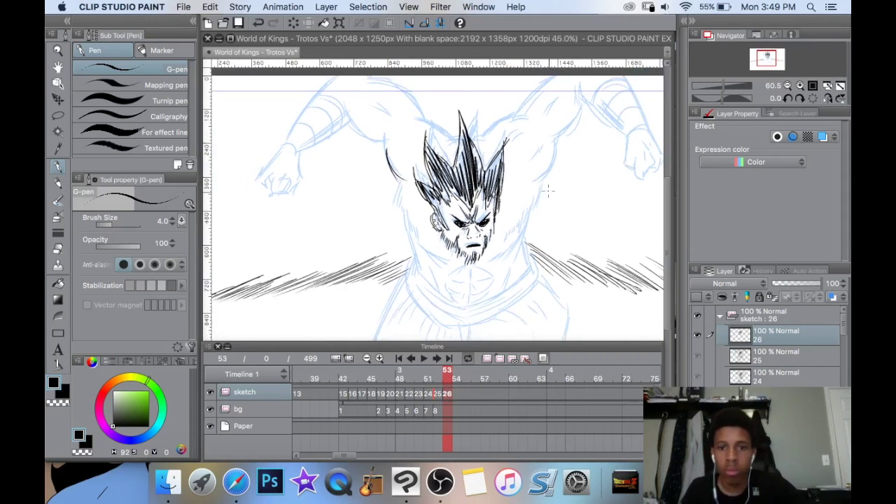
left_click_drag(552, 157, 524, 221)
left_click_drag(502, 256, 530, 218)
mouse_move(398, 184)
left_mouse_down()
mouse_move(423, 236)
mouse_move(423, 276)
left_mouse_up()
left_click_drag(480, 280, 457, 220)
mouse_move(496, 169)
left_mouse_down()
mouse_move(503, 219)
mouse_move(434, 253)
left_mouse_up()
Draw the lower edge of the waistband and the abdominal muscles above it.
mouse_move(497, 223)
left_mouse_down()
mouse_move(420, 250)
mouse_move(387, 197)
left_mouse_up()
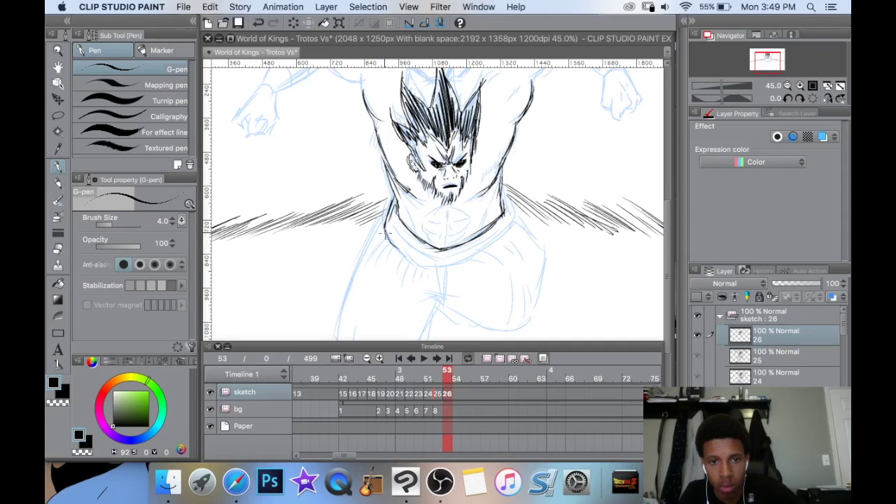
mouse_move(512, 193)
left_mouse_down()
mouse_move(501, 238)
mouse_move(449, 272)
mouse_move(419, 268)
mouse_move(392, 231)
mouse_move(441, 258)
mouse_move(504, 221)
mouse_move(459, 252)
left_mouse_up()
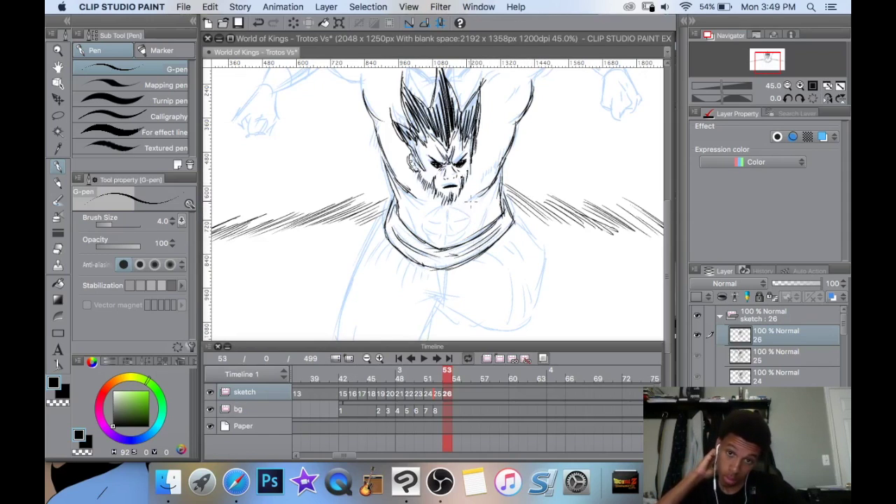
mouse_move(473, 200)
left_mouse_down()
mouse_move(438, 201)
mouse_move(457, 223)
left_mouse_up()
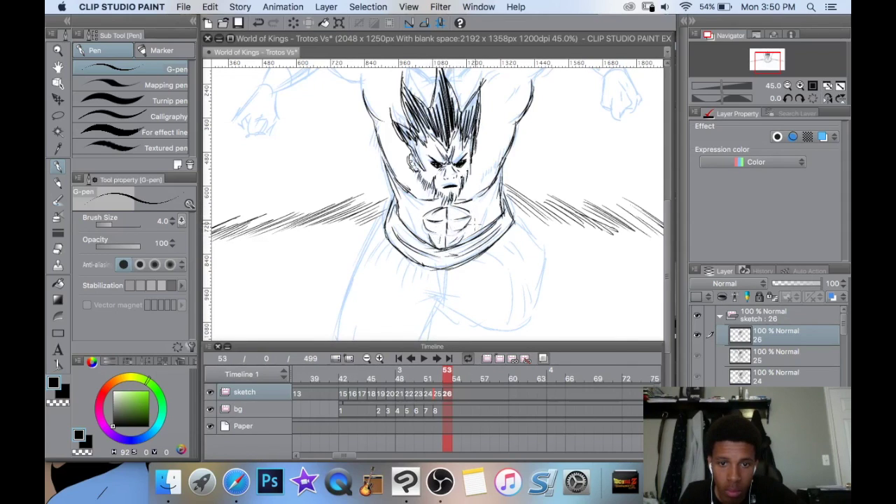
Outline the shoulder and upper arm on the drawing's left side, positioned lower than in the onion skin.
scroll(432, 191, "up", 5)
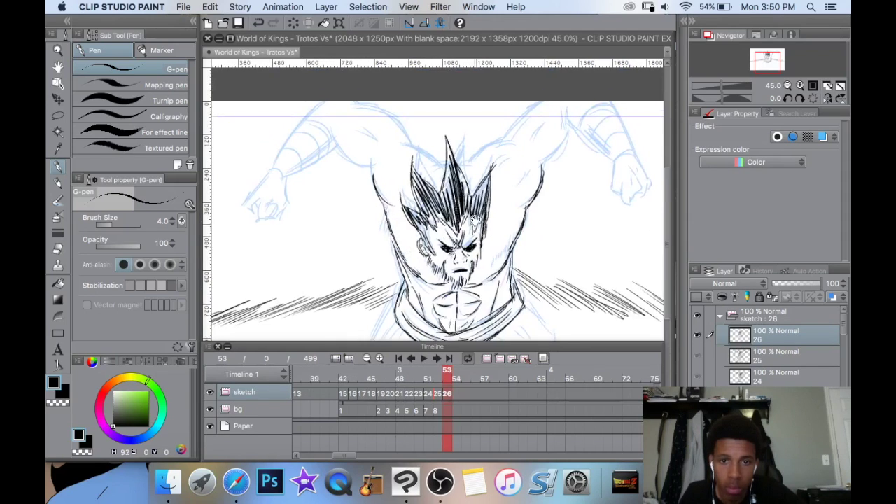
mouse_move(422, 183)
left_mouse_down()
mouse_move(436, 192)
mouse_move(335, 153)
mouse_move(324, 166)
left_mouse_up()
mouse_move(376, 207)
left_mouse_down()
mouse_move(350, 211)
mouse_move(345, 196)
mouse_move(359, 184)
left_mouse_up()
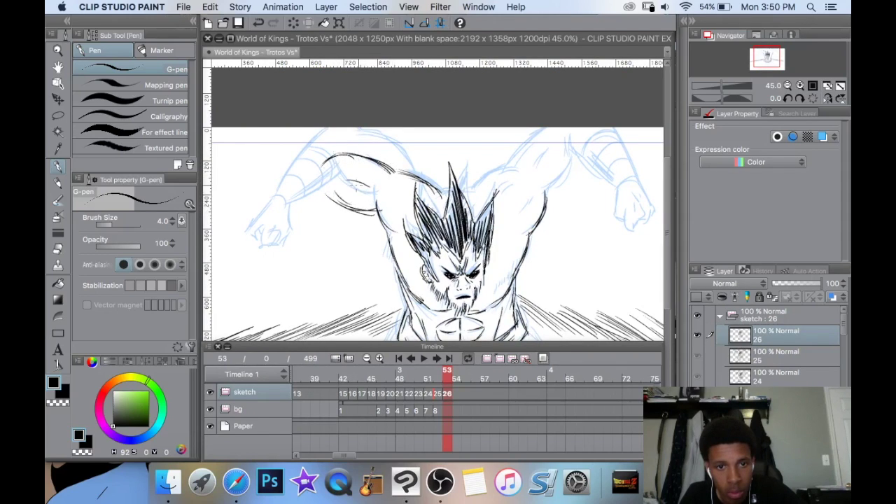
Draw the elbow and both edges of the downward-bent forearm on the drawing's left side.
left_click_drag(325, 158, 304, 170)
mouse_move(328, 203)
left_mouse_down()
mouse_move(375, 168)
mouse_move(351, 205)
left_mouse_up()
mouse_move(379, 163)
left_mouse_down()
mouse_move(344, 213)
mouse_move(351, 207)
left_mouse_up()
left_click_drag(350, 140, 325, 193)
mouse_move(350, 133)
left_mouse_down()
mouse_move(335, 155)
mouse_move(322, 210)
left_mouse_up()
Add the wrap bands to the forearm on the drawing's left side and draw its clenched fist.
left_click_drag(328, 179, 321, 217)
mouse_move(372, 159)
left_mouse_down()
mouse_move(329, 194)
mouse_move(337, 211)
left_mouse_up()
mouse_move(364, 179)
left_mouse_down()
mouse_move(335, 219)
mouse_move(347, 222)
mouse_move(345, 242)
mouse_move(326, 248)
left_mouse_up()
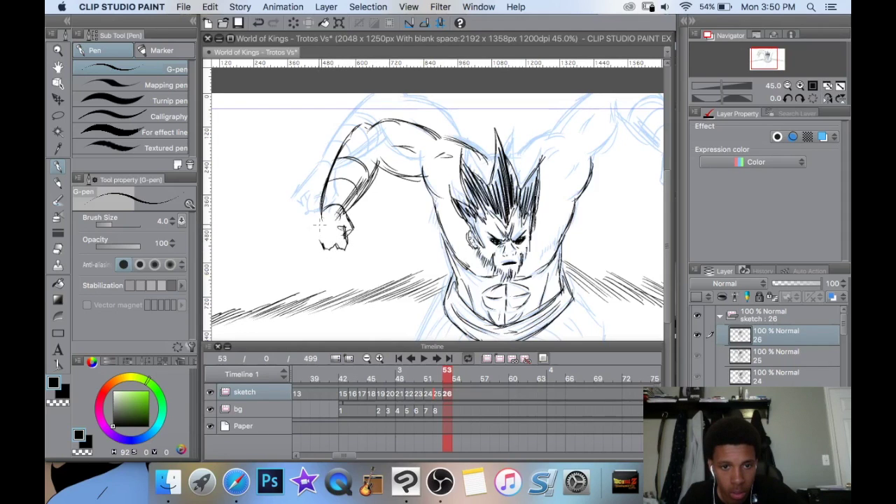
Outline the shoulder, raised upper arm and both edges of the forearm on the drawing's right side.
mouse_move(478, 159)
left_mouse_down()
mouse_move(361, 199)
mouse_move(412, 195)
mouse_move(442, 172)
mouse_move(434, 188)
mouse_move(471, 190)
mouse_move(502, 163)
left_mouse_up()
left_click_drag(440, 174, 483, 135)
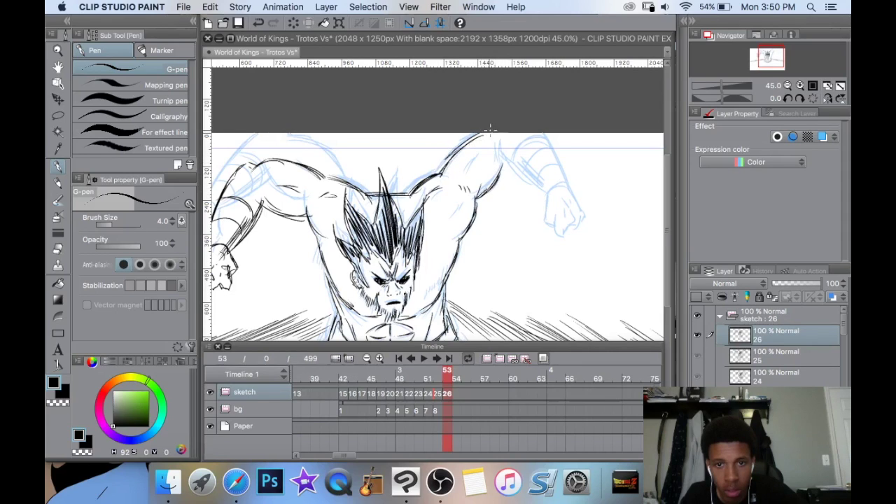
mouse_move(502, 167)
left_mouse_down()
mouse_move(505, 140)
mouse_move(542, 187)
left_mouse_up()
mouse_move(552, 135)
left_mouse_down()
mouse_move(564, 183)
mouse_move(547, 188)
left_mouse_up()
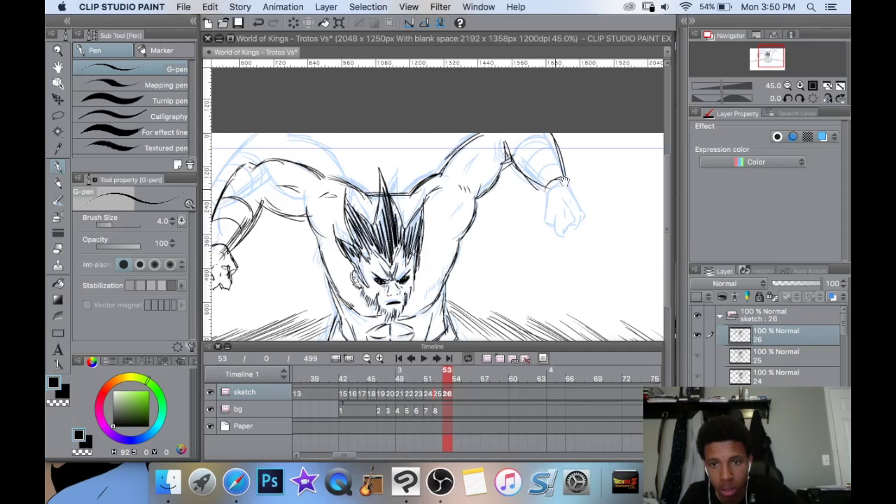
Add the wrap bands to the forearm on the drawing's right side and draw its clenched fist.
scroll(548, 188, "right", 1)
mouse_move(510, 161)
left_mouse_down()
mouse_move(552, 147)
mouse_move(546, 163)
mouse_move(562, 169)
mouse_move(521, 164)
mouse_move(554, 214)
left_mouse_up()
left_click_drag(544, 203, 549, 225)
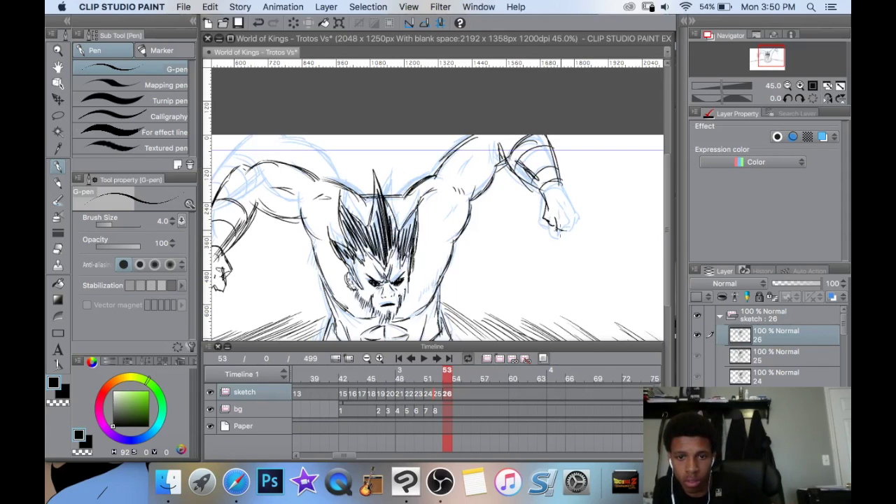
mouse_move(564, 181)
left_mouse_down()
mouse_move(587, 225)
mouse_move(553, 208)
mouse_move(570, 216)
left_mouse_up()
scroll(455, 170, "down", 3)
key("super+minus")
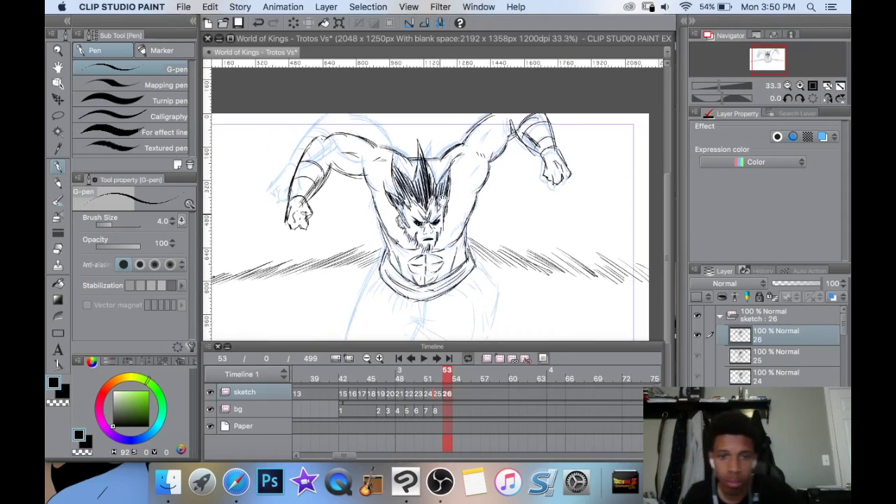
Draw the outer edge of the planted leg below the waistband and the vertical crotch seam.
scroll(455, 170, "down", 3)
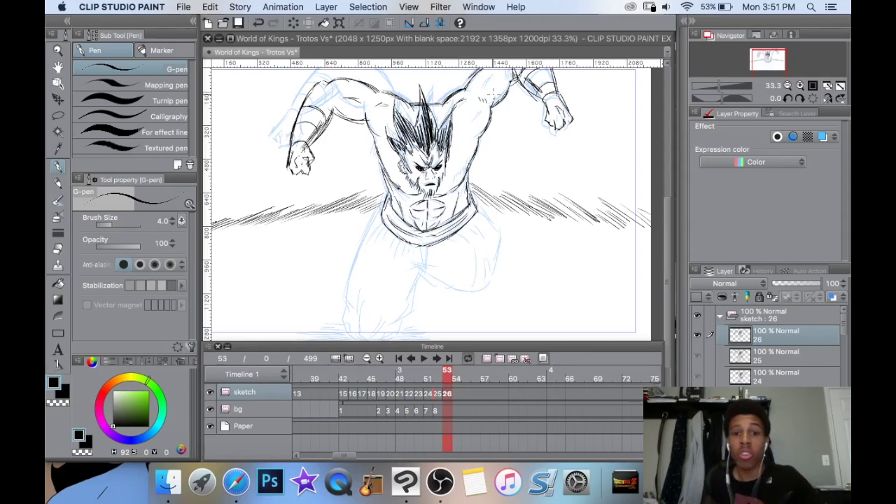
scroll(484, 133, "up", 3)
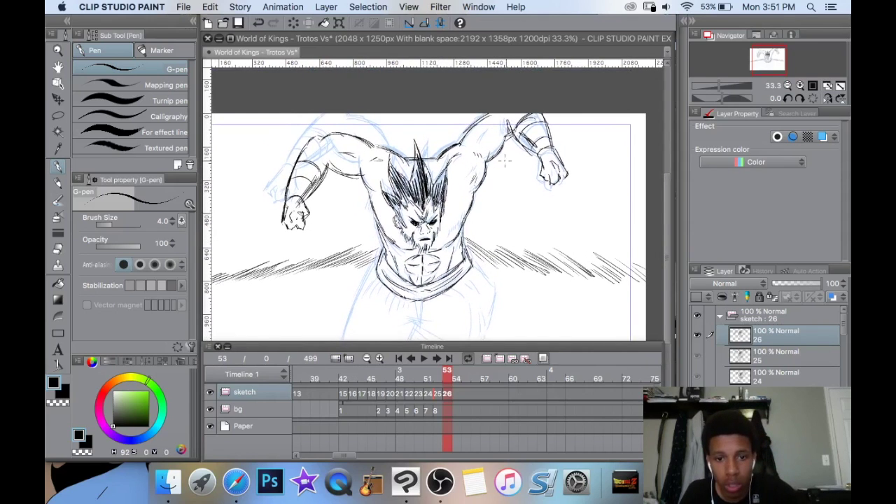
scroll(484, 182, "down", 2)
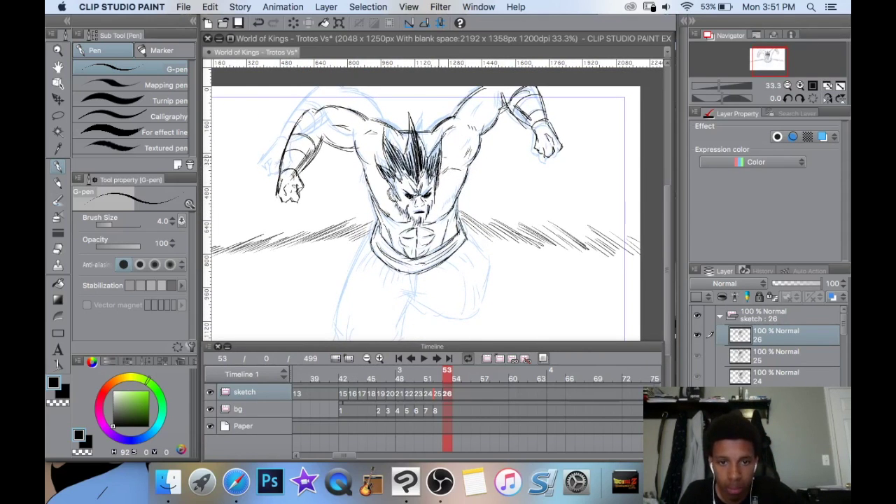
scroll(444, 164, "down", 1)
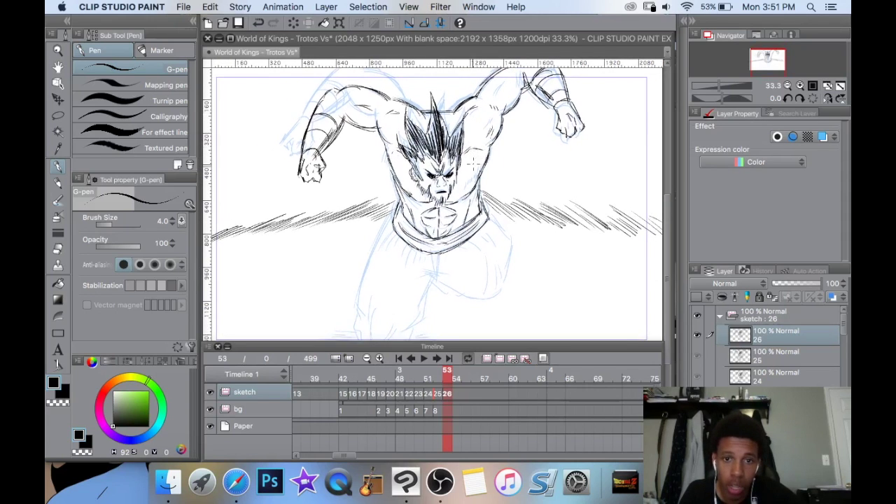
scroll(447, 187, "down", 5)
scroll(438, 157, "up", 2)
scroll(437, 198, "left", 2)
scroll(438, 197, "down", 1)
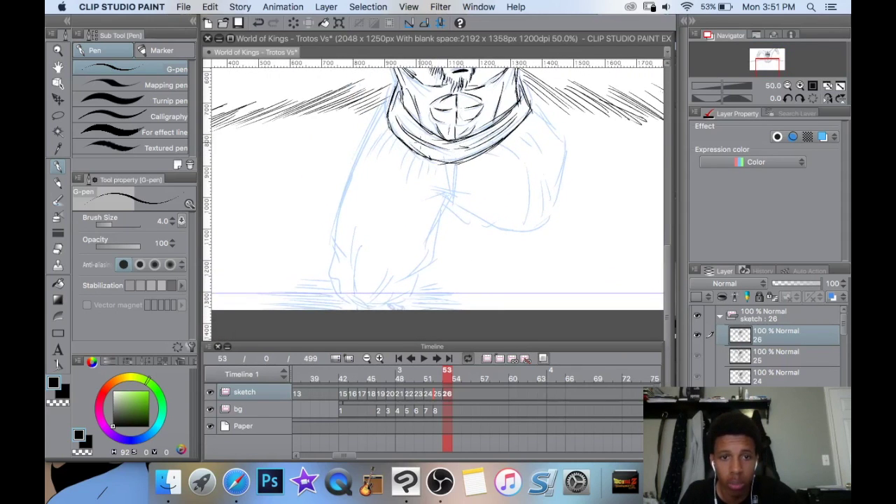
mouse_move(388, 105)
left_mouse_down()
mouse_move(341, 204)
mouse_move(335, 267)
left_mouse_up()
left_click_drag(455, 157, 451, 197)
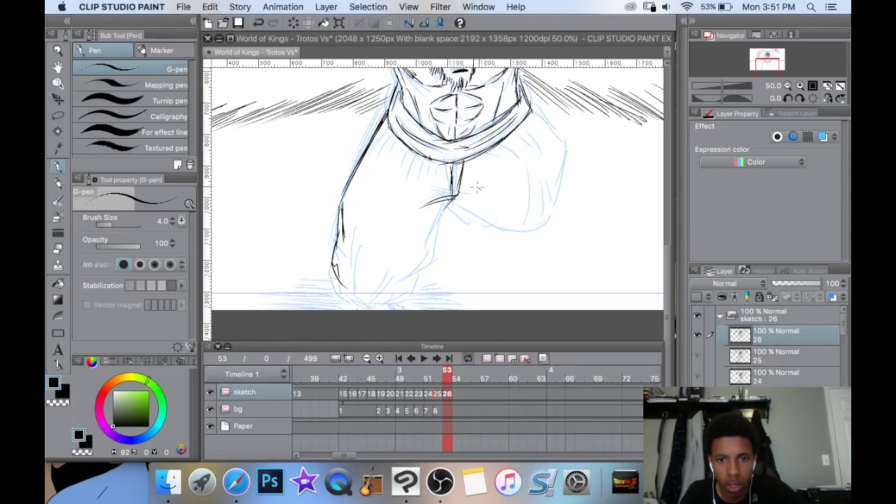
Add the crotch creases, the planted leg's inner edge and rounded lower end, and fabric folds under the waistband.
left_click_drag(456, 195, 426, 178)
left_click_drag(444, 190, 425, 183)
scroll(528, 162, "down", 2)
left_click_drag(471, 147, 441, 196)
mouse_move(452, 184)
left_mouse_down()
mouse_move(416, 209)
mouse_move(446, 215)
mouse_move(382, 254)
mouse_move(352, 233)
left_mouse_up()
mouse_move(413, 238)
left_mouse_down()
mouse_move(382, 241)
mouse_move(365, 199)
left_mouse_up()
left_click_drag(405, 84, 391, 126)
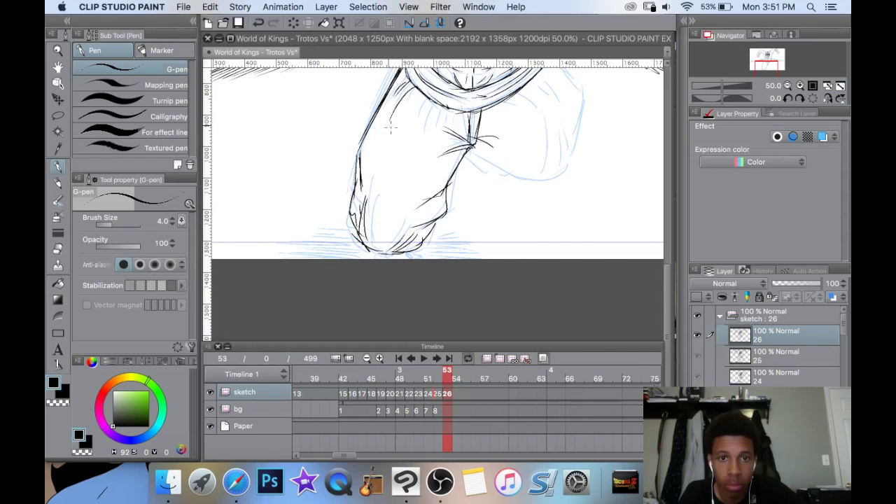
left_click_drag(494, 119, 449, 198)
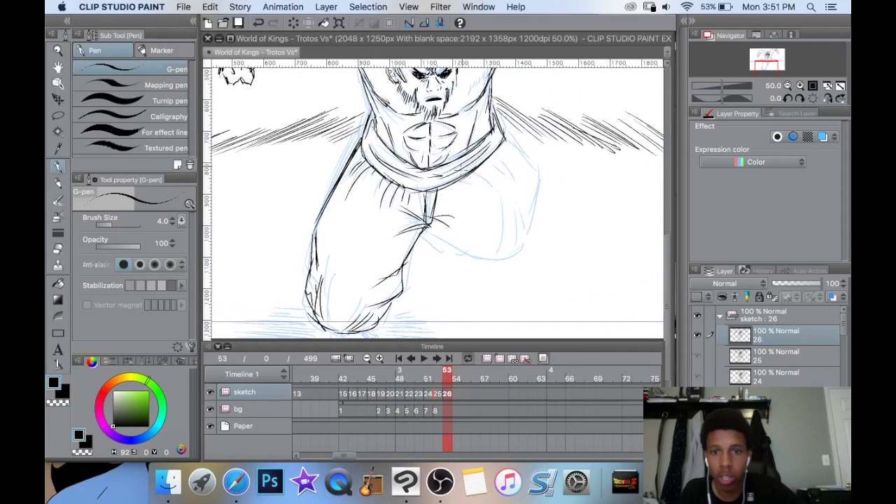
Outline the raised thigh on the drawing's right side and add fabric folds along its underside.
mouse_move(504, 139)
left_mouse_down()
mouse_move(540, 165)
mouse_move(525, 248)
mouse_move(455, 247)
mouse_move(438, 223)
left_mouse_up()
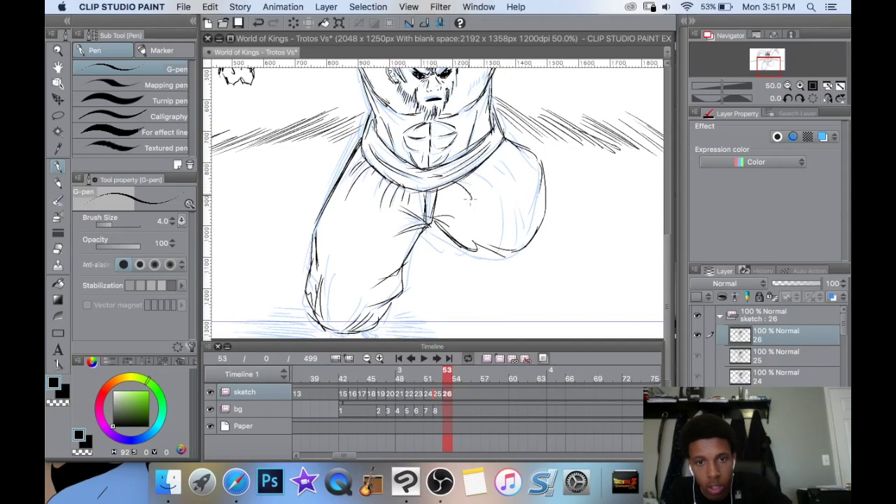
left_click_drag(527, 229, 519, 244)
left_click_drag(496, 231, 473, 242)
mouse_move(453, 220)
left_mouse_down()
mouse_move(466, 244)
mouse_move(500, 254)
left_mouse_up()
scroll(509, 181, "down", 3)
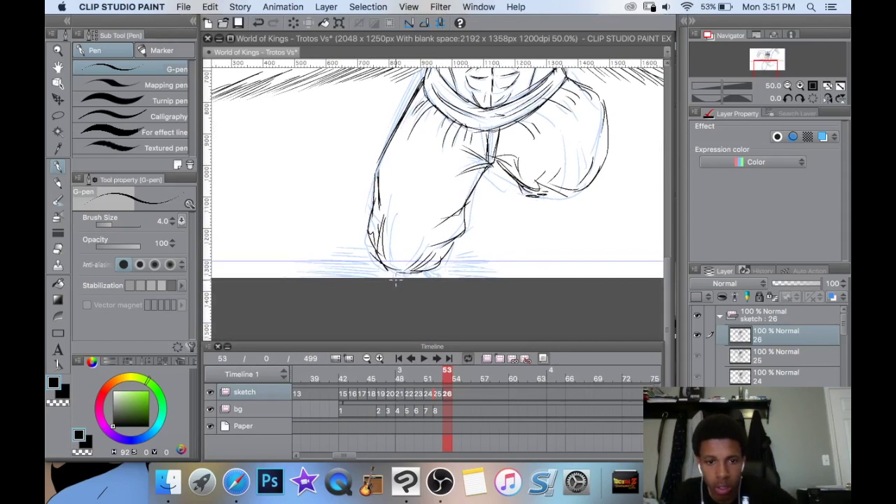
Hatch horizontal ground lines on both sides of the planted leg's lower end.
mouse_move(449, 282)
left_mouse_down()
mouse_move(424, 272)
mouse_move(290, 272)
left_mouse_up()
mouse_move(382, 268)
left_mouse_down()
mouse_move(312, 265)
mouse_move(330, 256)
left_mouse_up()
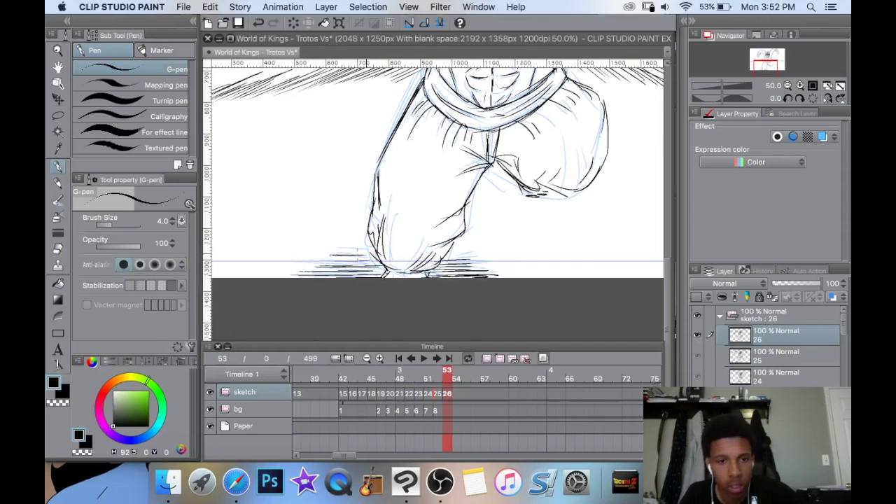
scroll(460, 185, "down", 5)
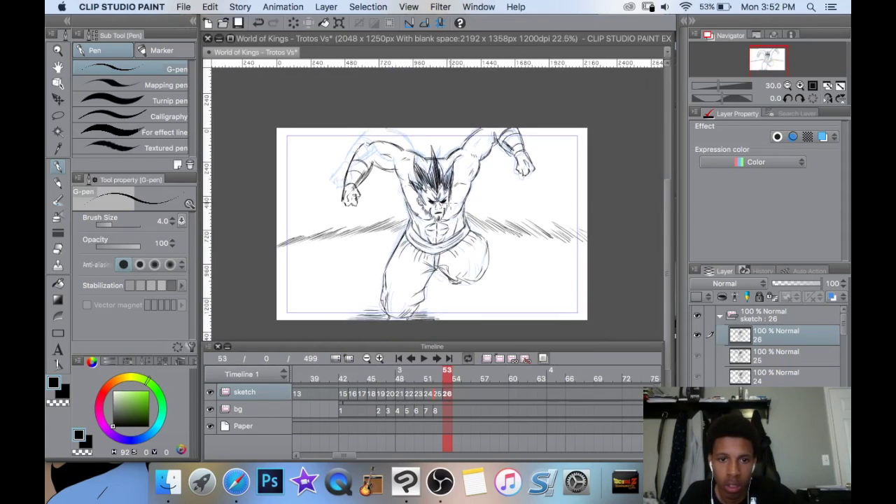
Scale the fighter drawing on frame 53 up to 135% and reposition it so the legs run off the canvas bottom.
key("super+t")
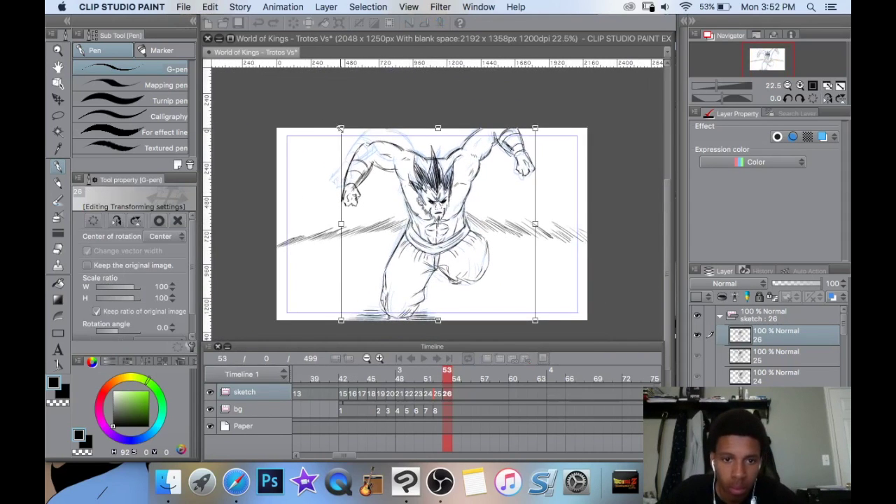
left_click_drag(335, 123, 279, 68)
mouse_move(351, 202)
left_mouse_down()
mouse_move(372, 227)
mouse_move(327, 241)
left_mouse_up()
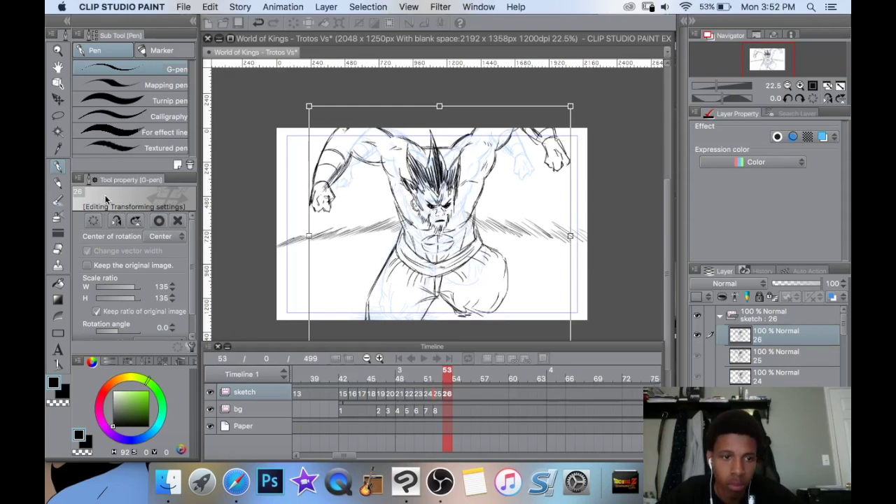
left_click(59, 168)
key("Return")
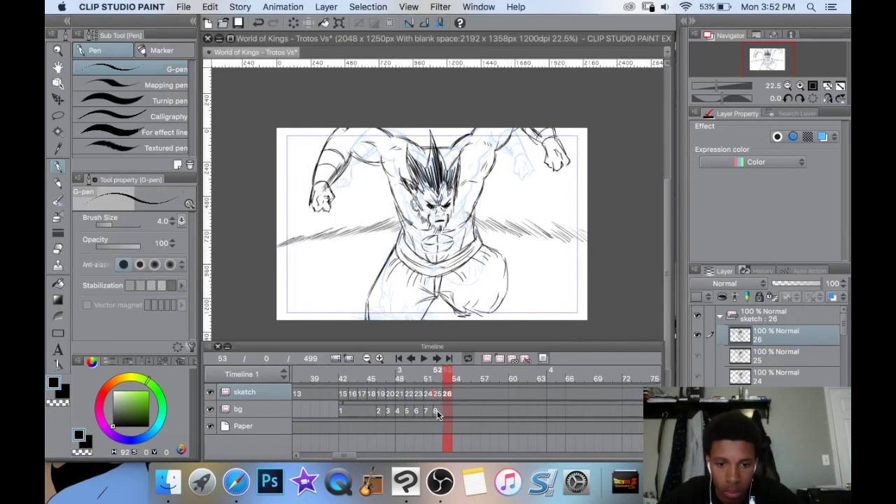
Add a new bg cel at frame 53 and hatch the horizon left of the fighter, slightly above the onion skin.
left_click(437, 410)
left_click(499, 359)
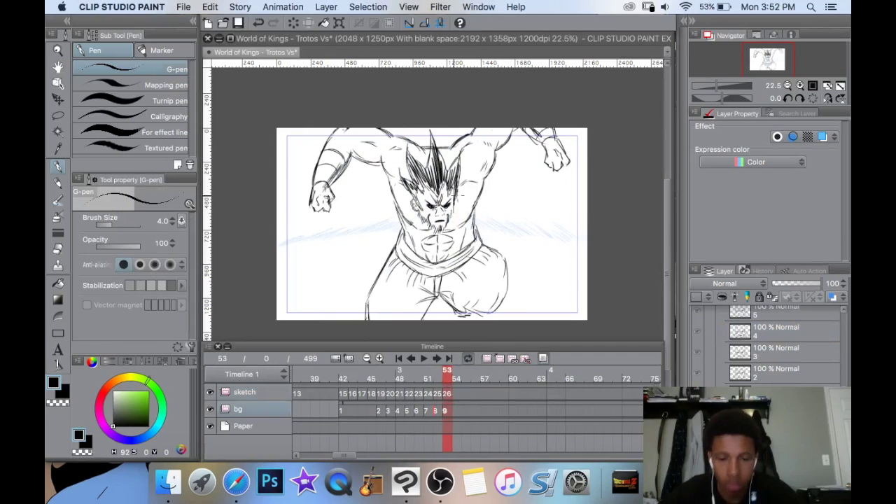
scroll(301, 210, "up", 4)
left_click_drag(330, 218, 402, 189)
left_click_drag(357, 209, 421, 183)
left_click_drag(373, 207, 423, 185)
mouse_move(389, 203)
left_mouse_down()
mouse_move(421, 189)
mouse_move(384, 210)
mouse_move(497, 170)
left_mouse_up()
left_click_drag(447, 193, 501, 171)
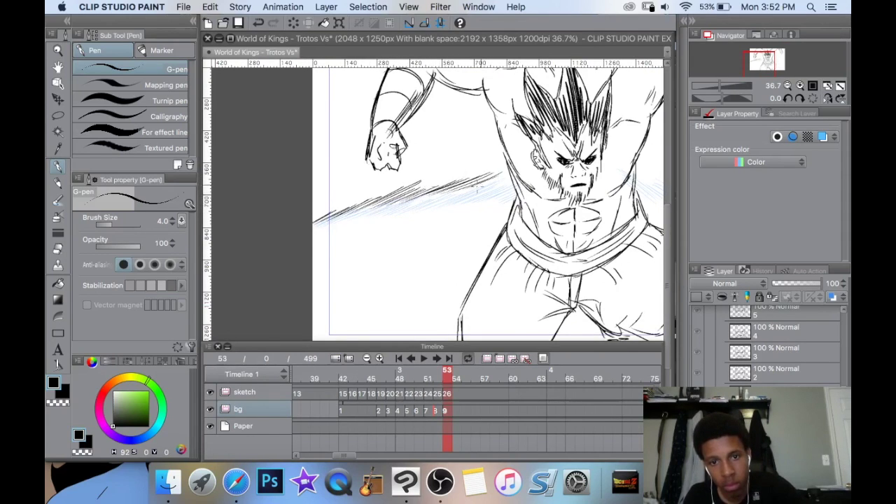
Hatch the horizon right of the fighter out to the canvas edge, slightly above the onion skin.
scroll(483, 187, "right", 5)
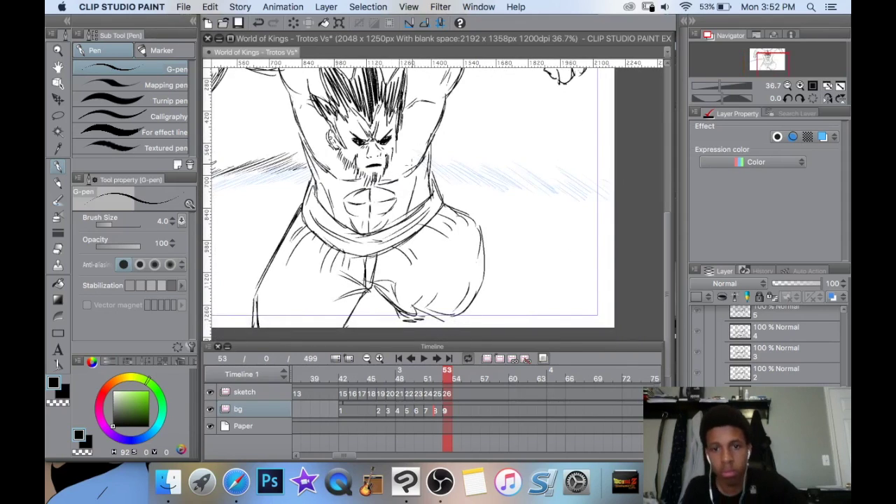
left_click_drag(470, 187, 402, 196)
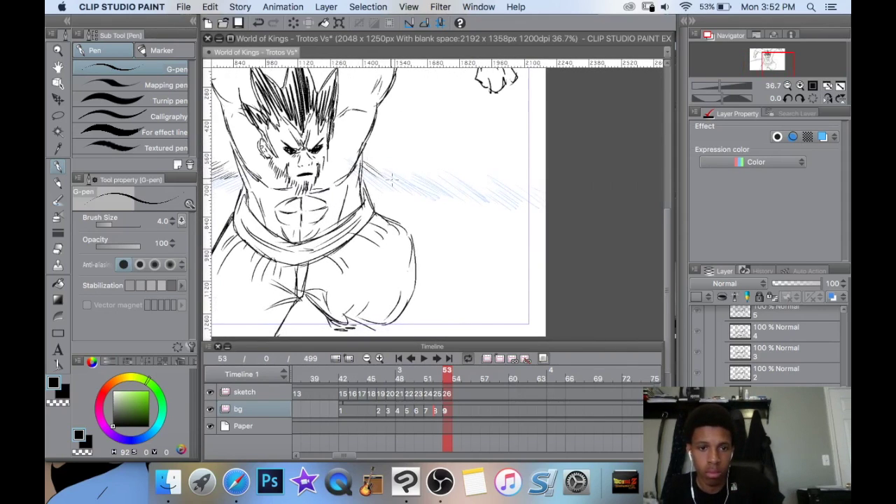
left_click_drag(378, 162, 409, 179)
mouse_move(389, 167)
left_mouse_down()
mouse_move(424, 181)
mouse_move(414, 184)
mouse_move(440, 183)
left_mouse_up()
left_click_drag(414, 166, 453, 184)
mouse_move(427, 167)
left_mouse_down()
mouse_move(465, 189)
mouse_move(548, 197)
left_mouse_up()
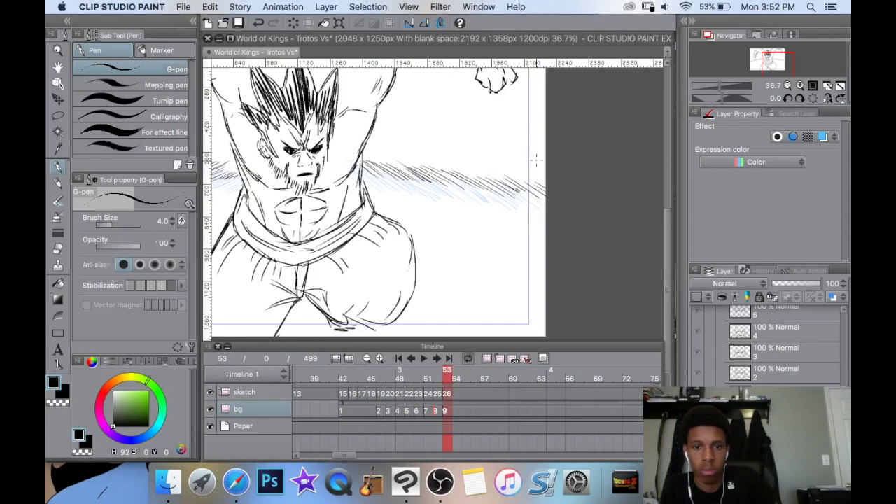
Add a new blank cel to the sketch folder at frame 54.
scroll(535, 160, "left", 5)
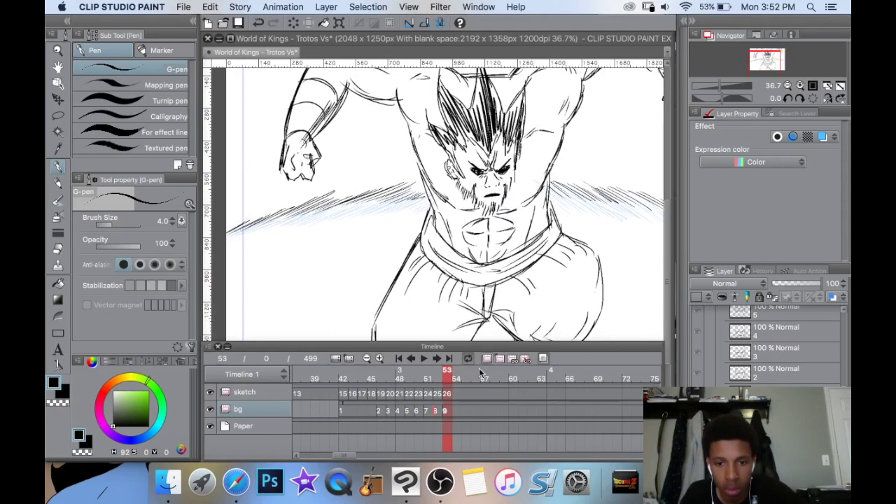
left_click(448, 395)
left_click(500, 358)
left_click_drag(509, 214, 457, 262)
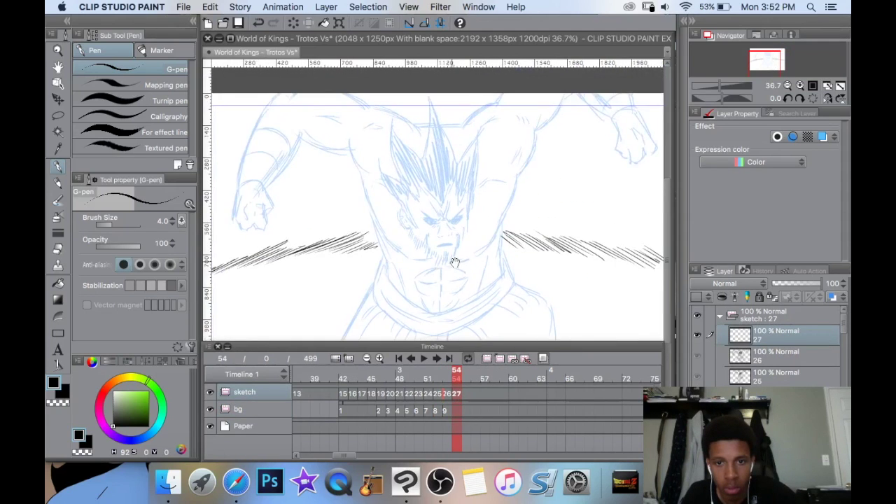
Draw the bearded jawline with short hatch strokes from both cheeks to the chin, and add the ear.
scroll(467, 230, "up", 2)
scroll(467, 229, "up", 2)
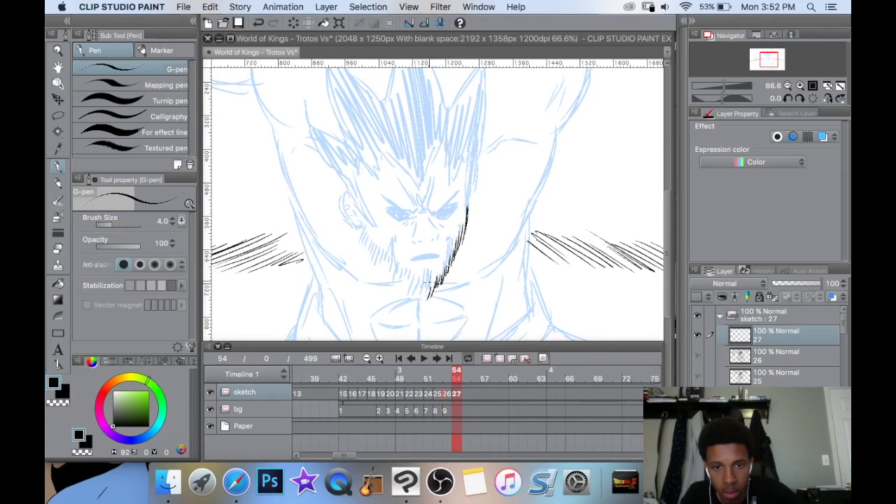
left_click_drag(419, 282, 416, 295)
left_click_drag(408, 276, 408, 287)
left_click_drag(401, 266, 401, 283)
left_click_drag(376, 244, 381, 263)
left_click_drag(369, 239, 369, 256)
left_click_drag(360, 232, 364, 249)
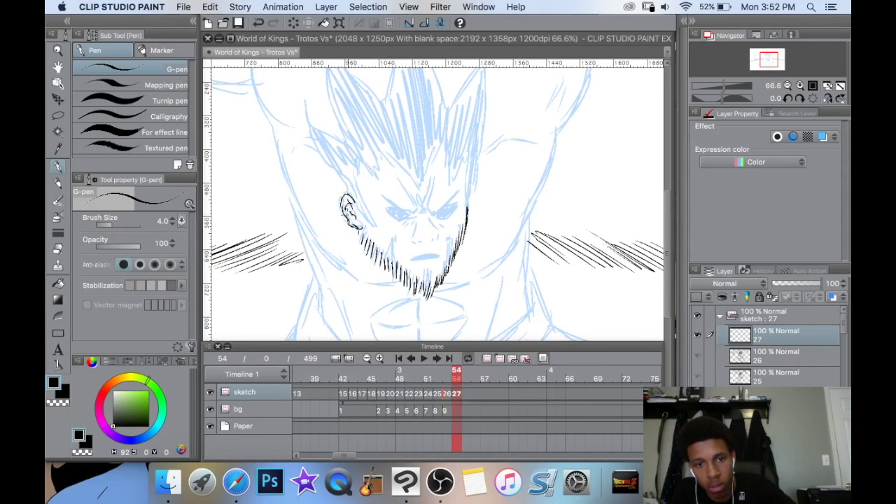
Draw the sideburn and jagged hairline, and outline the tall hair spikes leaning left of the onion skin.
mouse_move(364, 203)
left_mouse_down()
mouse_move(376, 225)
mouse_move(371, 218)
left_mouse_up()
left_click_drag(353, 176, 365, 210)
mouse_move(363, 169)
left_mouse_down()
mouse_move(378, 188)
mouse_move(389, 153)
mouse_move(423, 199)
mouse_move(441, 156)
mouse_move(463, 183)
mouse_move(482, 247)
mouse_move(468, 223)
mouse_move(473, 160)
mouse_move(458, 94)
left_mouse_up()
mouse_move(458, 94)
left_mouse_down()
mouse_move(449, 159)
mouse_move(503, 188)
mouse_move(504, 240)
mouse_move(459, 166)
mouse_move(414, 129)
mouse_move(419, 232)
mouse_move(353, 171)
mouse_move(352, 204)
mouse_move(384, 264)
left_mouse_up()
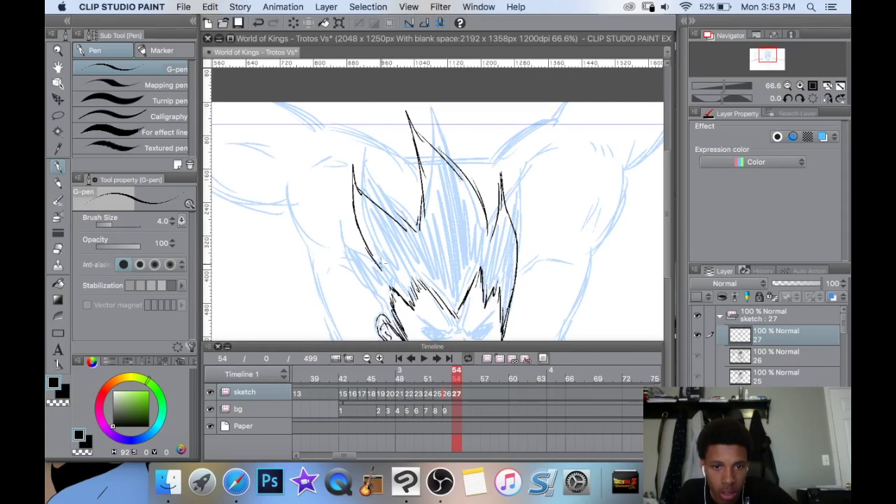
Draw the small side spikes and fill all the hair spikes with dense strokes.
key("super+minus")
scroll(391, 178, "down", 2)
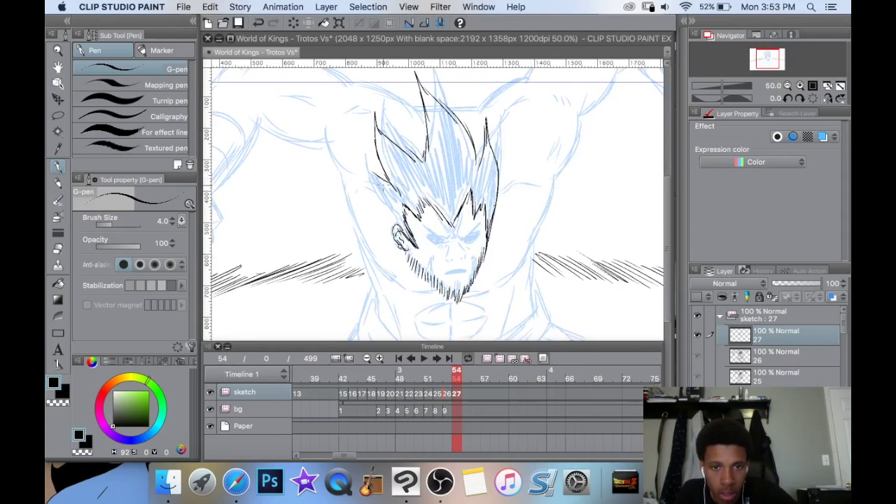
mouse_move(363, 172)
left_mouse_down()
mouse_move(382, 210)
mouse_move(406, 225)
left_mouse_up()
mouse_move(384, 183)
left_mouse_down()
mouse_move(396, 220)
mouse_move(384, 210)
left_mouse_up()
mouse_move(375, 134)
left_mouse_down()
mouse_move(385, 169)
mouse_move(411, 204)
left_mouse_up()
left_click_drag(396, 150, 423, 201)
left_click_drag(416, 164, 442, 218)
mouse_move(434, 147)
left_mouse_down()
mouse_move(452, 211)
mouse_move(459, 204)
left_mouse_up()
left_click_drag(431, 113, 465, 189)
mouse_move(429, 98)
left_mouse_down()
mouse_move(457, 172)
mouse_move(476, 171)
left_mouse_up()
left_click_drag(468, 133, 482, 197)
mouse_move(468, 167)
left_mouse_down()
mouse_move(477, 207)
mouse_move(499, 218)
left_mouse_up()
mouse_move(483, 145)
left_mouse_down()
mouse_move(498, 194)
mouse_move(496, 171)
left_mouse_up()
mouse_move(477, 220)
left_mouse_down()
mouse_move(485, 161)
mouse_move(517, 182)
left_mouse_up()
left_click_drag(502, 144, 472, 172)
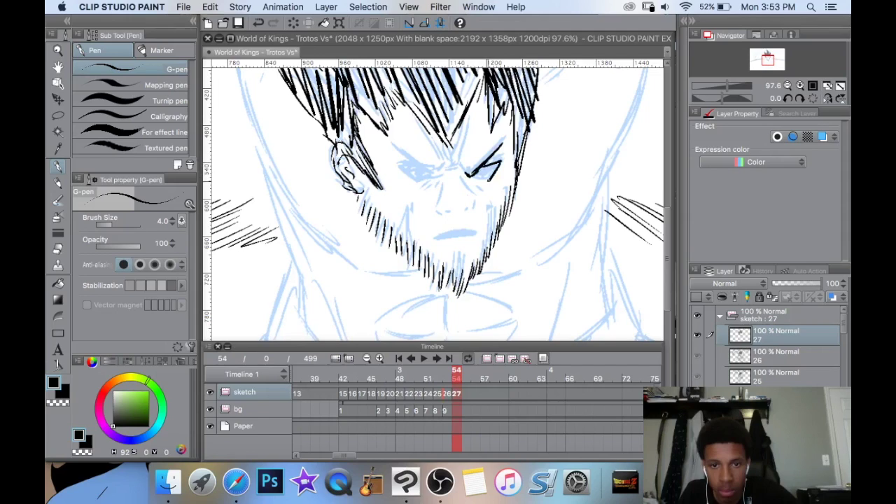
Fill in the eye on the drawing's right side and add the frown creases between the brows.
left_click_drag(496, 166, 486, 180)
left_click_drag(493, 166, 482, 178)
left_click_drag(465, 138, 453, 175)
left_click_drag(433, 136, 445, 168)
left_click_drag(449, 148, 440, 180)
left_click_drag(453, 176, 437, 181)
Draw the brow and dark eye on the drawing's left side, and add the nose lines.
left_click_drag(403, 151, 415, 161)
left_click_drag(393, 153, 428, 174)
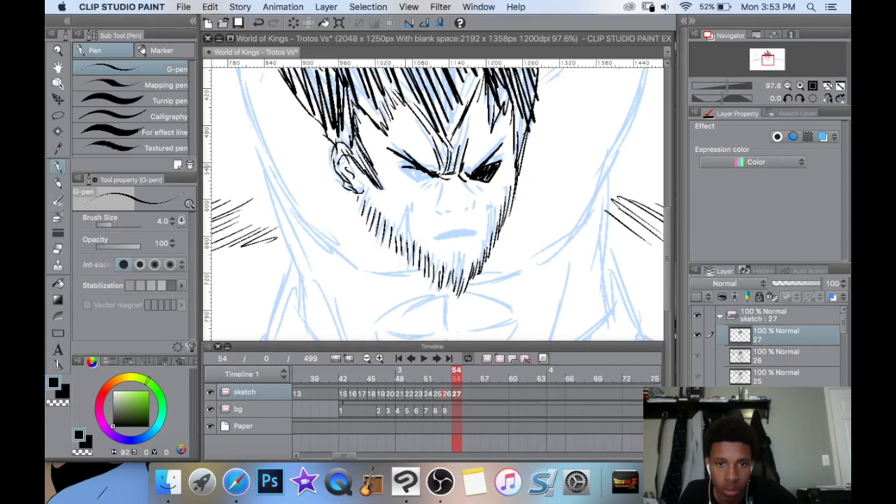
left_click_drag(429, 172, 418, 182)
mouse_move(429, 172)
left_mouse_down()
mouse_move(400, 173)
mouse_move(435, 209)
mouse_move(474, 203)
left_mouse_up()
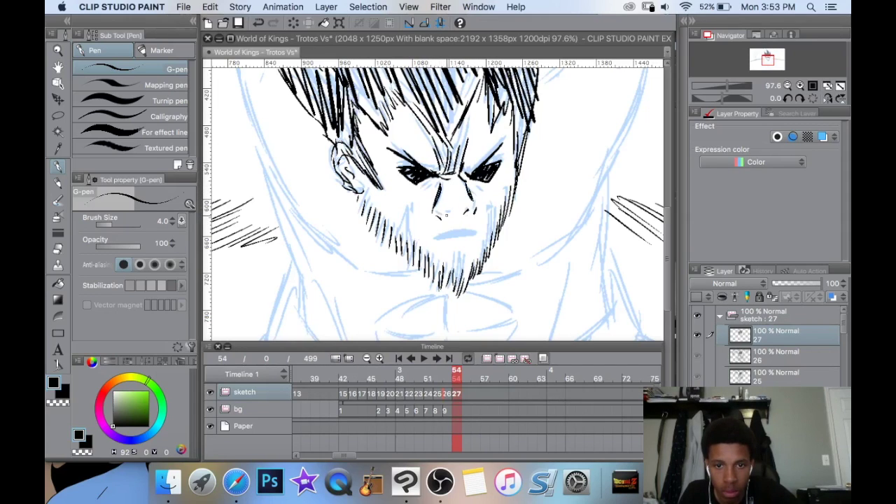
Draw the thick frowning mouth line and the dark cheek crease on the drawing's left side.
left_click_drag(445, 234, 474, 232)
mouse_move(451, 234)
left_mouse_down()
mouse_move(434, 242)
mouse_move(478, 233)
left_mouse_up()
left_click_drag(463, 232, 477, 230)
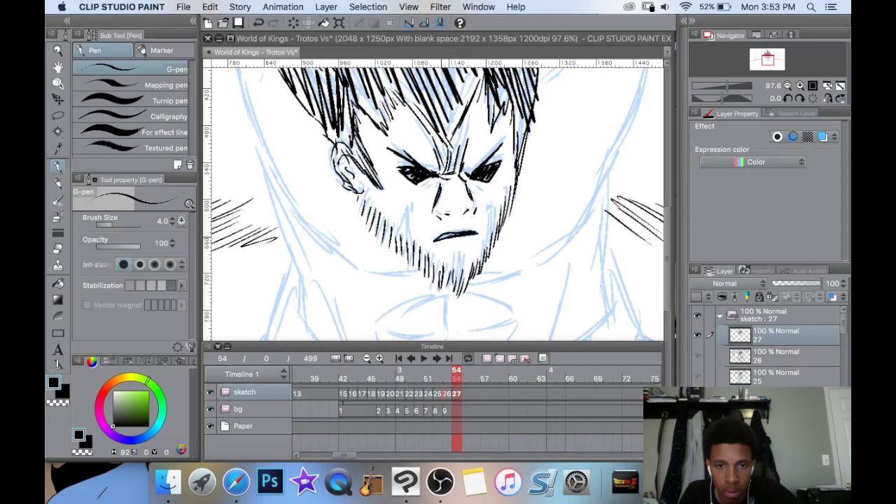
scroll(536, 206, "down", 2)
left_click_drag(435, 181, 419, 212)
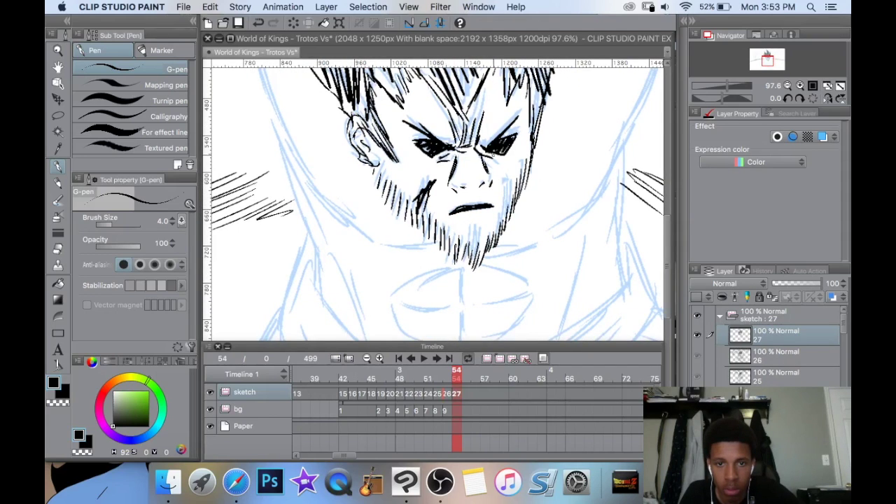
Darken the tuft under the fighter's mouth and draw the outer contours of the chest and waist on both sides.
left_click_drag(502, 182, 507, 212)
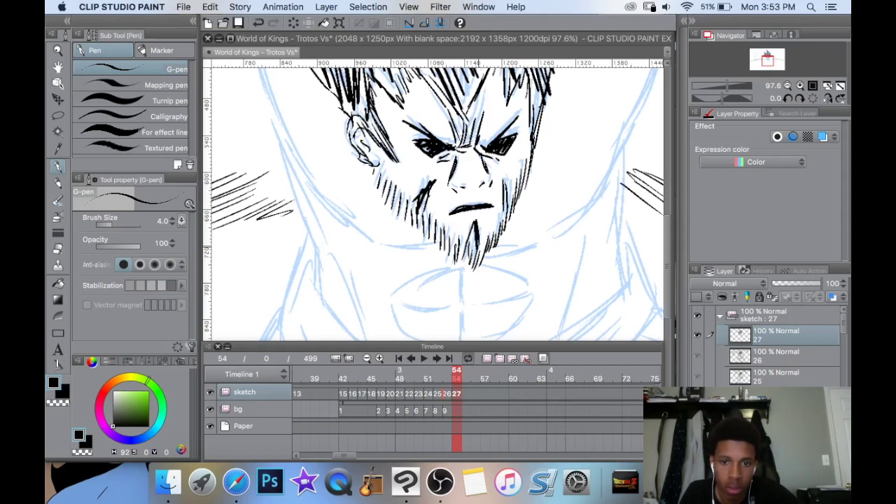
scroll(465, 238, "down", 4)
scroll(476, 194, "down", 4)
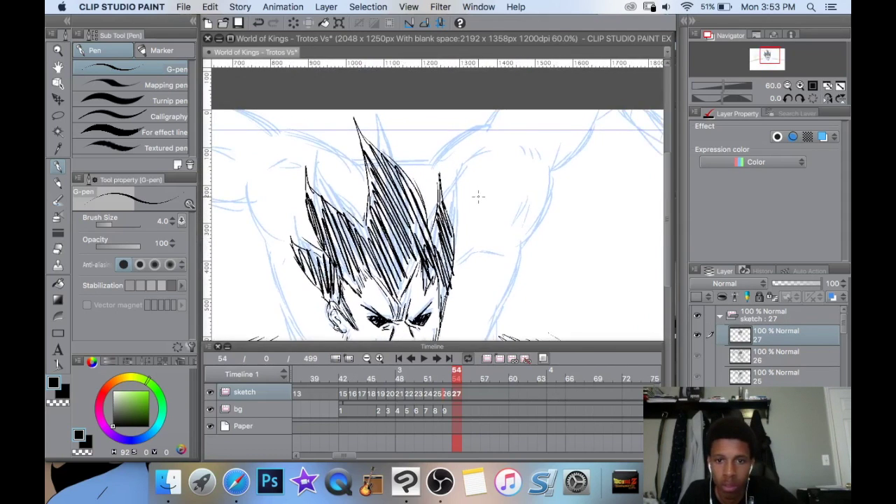
mouse_move(515, 169)
left_mouse_down()
mouse_move(501, 214)
mouse_move(476, 237)
left_mouse_up()
left_click_drag(506, 207, 502, 249)
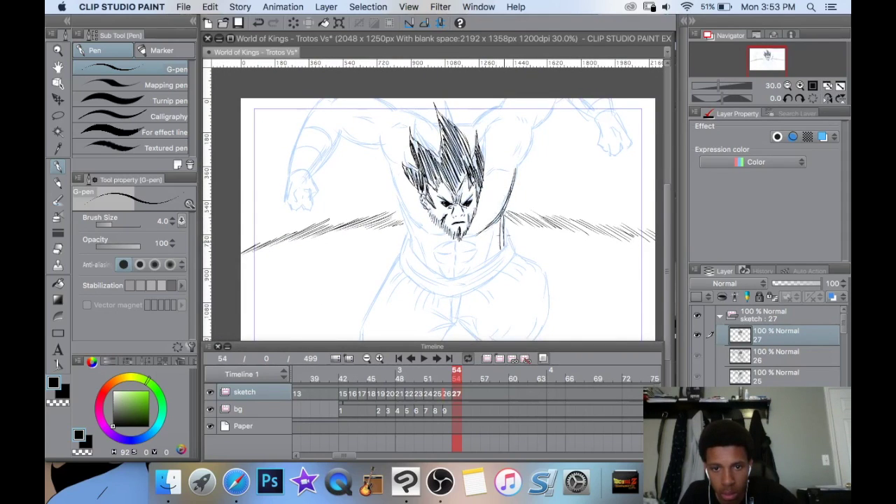
mouse_move(392, 173)
left_mouse_down()
mouse_move(415, 223)
mouse_move(402, 216)
mouse_move(419, 155)
mouse_move(409, 192)
mouse_move(433, 255)
left_mouse_up()
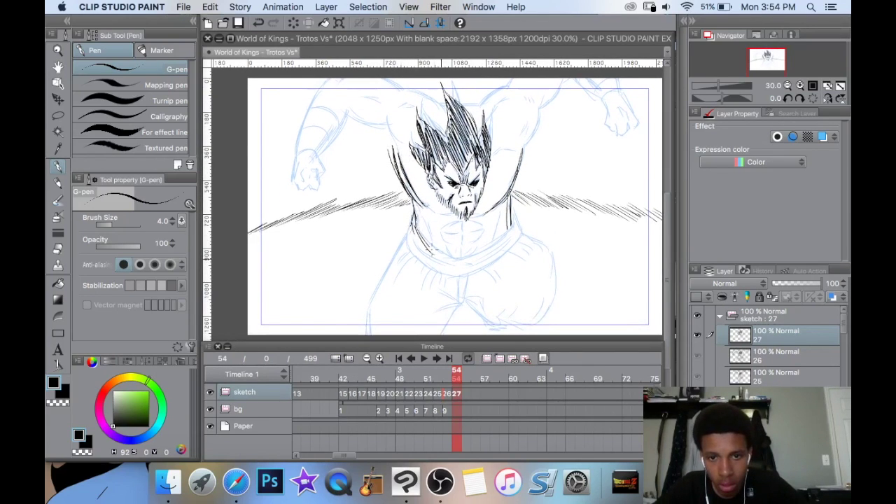
Draw the wrapped sash around the fighter's waist and the abdominal muscle lines above it.
left_click_drag(513, 224, 474, 250)
left_click_drag(514, 227, 455, 260)
mouse_move(510, 222)
left_mouse_down()
mouse_move(522, 236)
mouse_move(488, 268)
mouse_move(453, 280)
left_mouse_up()
left_click_drag(486, 264, 429, 277)
mouse_move(405, 249)
left_mouse_down()
mouse_move(426, 265)
mouse_move(451, 272)
left_mouse_up()
left_click_drag(428, 213, 488, 225)
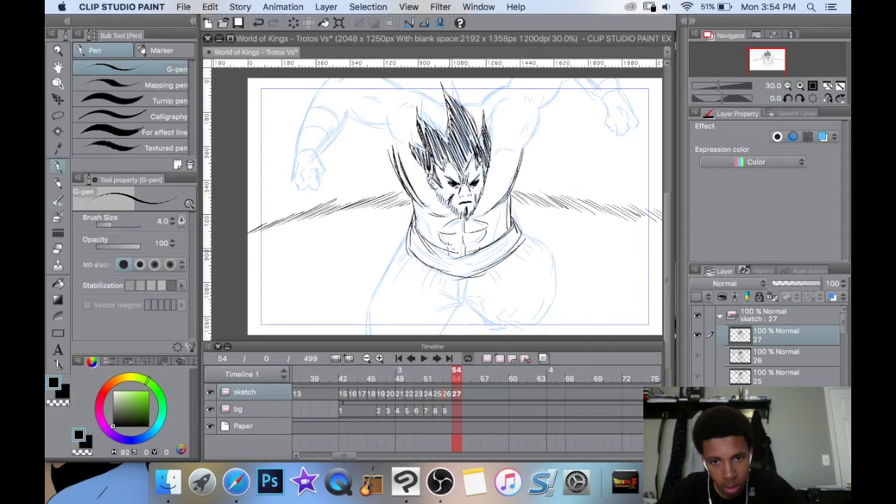
left_click_drag(494, 223, 489, 246)
Draw the undersides of both raised upper arms and the shoulder lines behind the hair.
left_click_drag(377, 128, 388, 150)
mouse_move(521, 148)
left_mouse_down()
mouse_move(534, 126)
mouse_move(542, 133)
mouse_move(542, 114)
mouse_move(575, 85)
left_mouse_up()
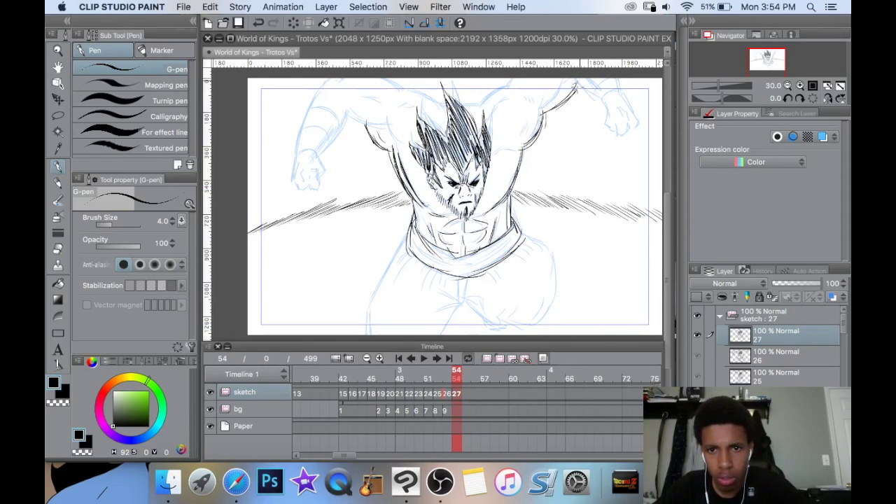
mouse_move(516, 80)
left_mouse_down()
mouse_move(469, 107)
mouse_move(430, 106)
mouse_move(352, 82)
left_mouse_up()
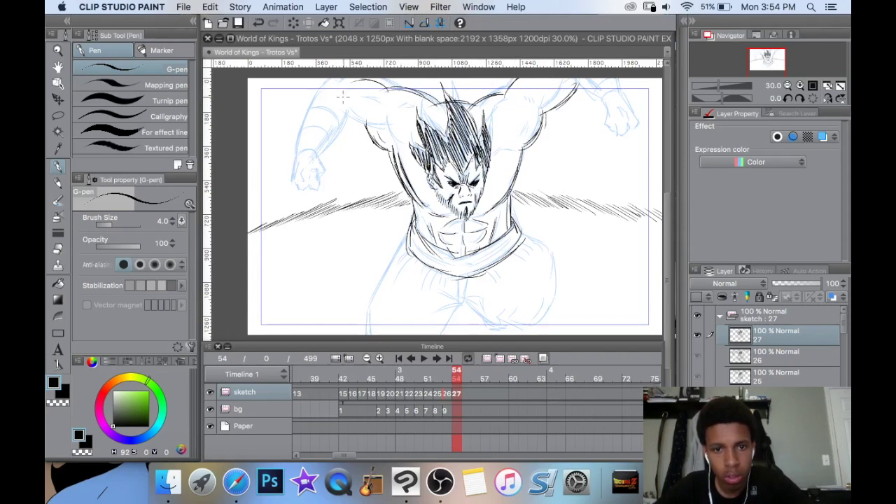
Draw the forearm, wristband and clenched fist on the drawing's left side over the onion skin.
mouse_move(369, 129)
left_mouse_down()
mouse_move(348, 111)
mouse_move(315, 155)
left_mouse_up()
left_click_drag(346, 112, 308, 158)
mouse_move(308, 105)
left_mouse_down()
mouse_move(294, 171)
mouse_move(322, 160)
left_mouse_up()
mouse_move(299, 167)
left_mouse_down()
mouse_move(324, 163)
mouse_move(302, 171)
mouse_move(324, 181)
mouse_move(317, 200)
mouse_move(298, 162)
mouse_move(318, 184)
mouse_move(297, 192)
left_mouse_up()
left_click_drag(296, 178, 292, 192)
Draw the forearm, wristband and clenched hand on the drawing's right side.
mouse_move(578, 110)
left_mouse_down()
mouse_move(508, 115)
mouse_move(534, 109)
left_mouse_up()
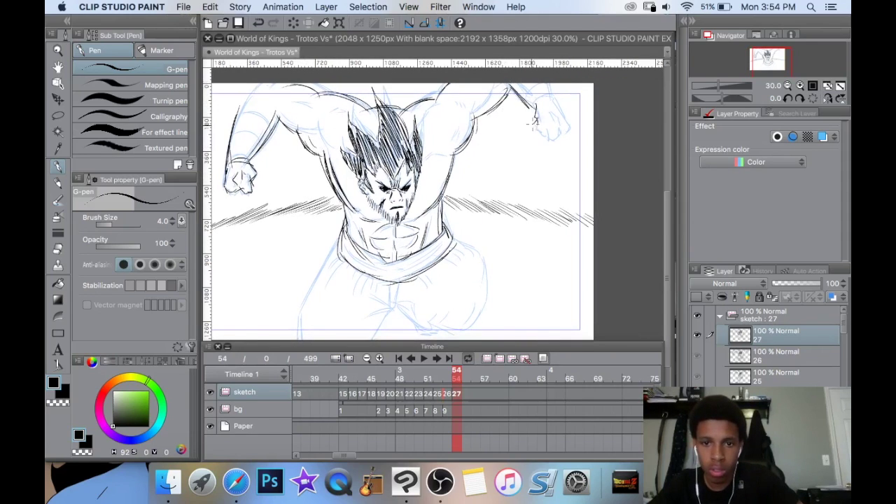
left_click_drag(559, 132, 571, 121)
mouse_move(566, 108)
left_mouse_down()
mouse_move(576, 128)
mouse_move(553, 129)
left_mouse_up()
mouse_move(538, 95)
left_mouse_down()
mouse_move(556, 104)
mouse_move(519, 95)
mouse_move(531, 103)
left_mouse_up()
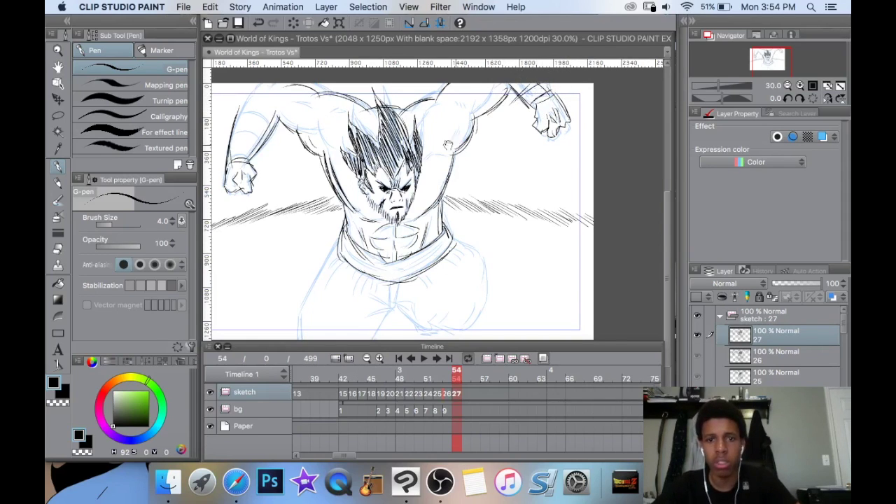
Draw the outer hip and thigh lines below the sash on both sides of the fighter.
left_click_drag(467, 164, 469, 198)
scroll(486, 154, "down", 3)
scroll(486, 154, "left", 2)
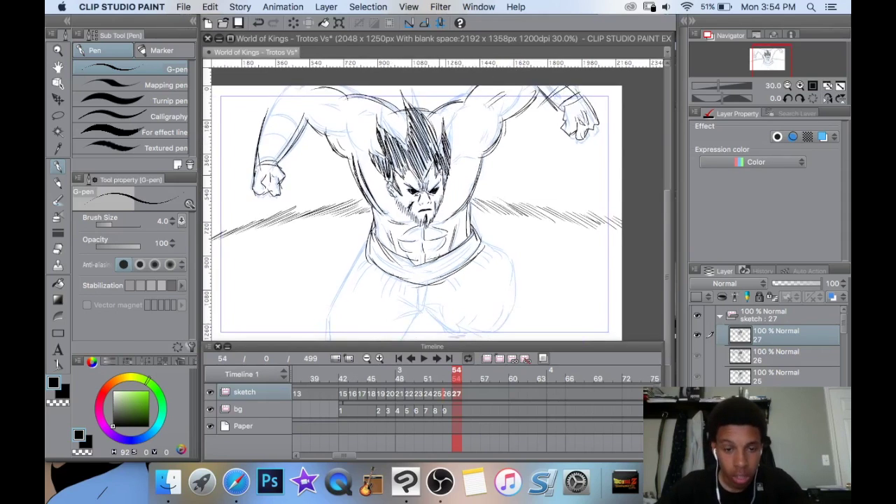
left_click_drag(373, 216, 339, 273)
mouse_move(483, 206)
left_mouse_down()
mouse_move(524, 226)
mouse_move(522, 256)
left_mouse_up()
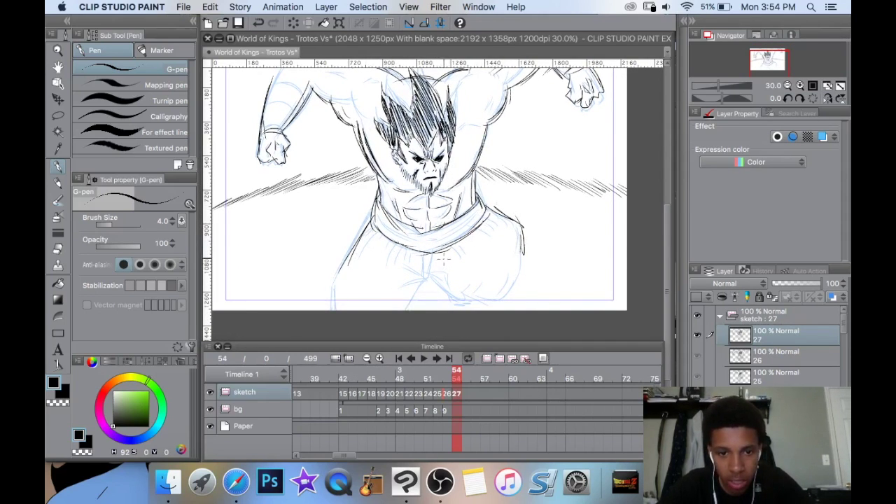
Enlarge the frame 54 fighter sketch to 153% and reposition it so it overfills the canvas, applying the transformation.
key("super+t")
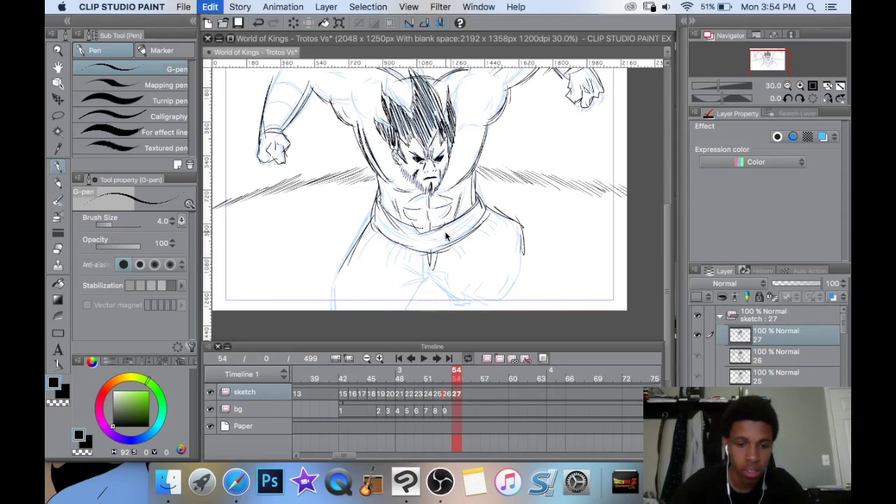
scroll(432, 210, "down", 3)
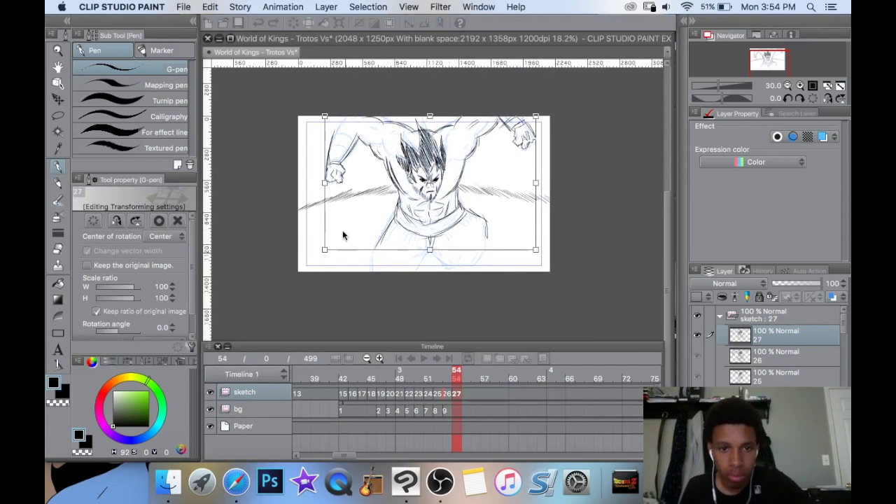
mouse_move(325, 118)
left_mouse_down()
mouse_move(301, 92)
mouse_move(230, 59)
mouse_move(241, 55)
left_mouse_up()
left_click_drag(365, 205, 395, 226)
left_click_drag(281, 92, 264, 80)
left_click_drag(327, 174, 336, 184)
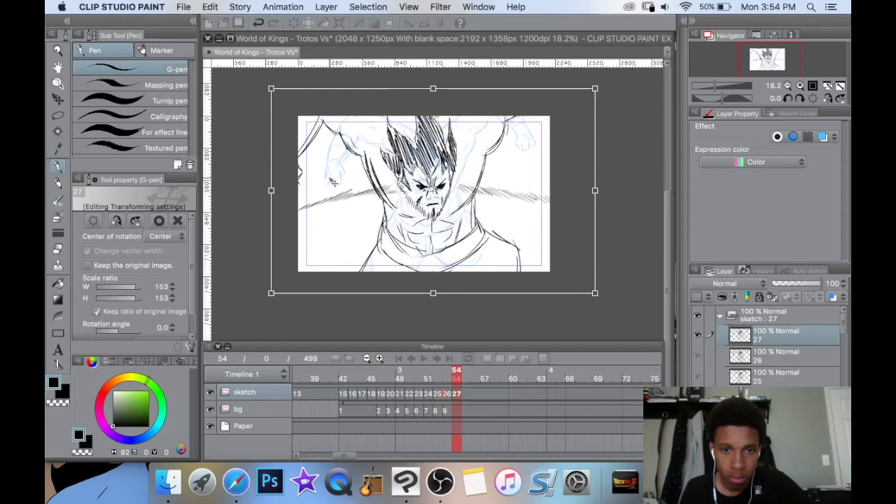
left_click(59, 169)
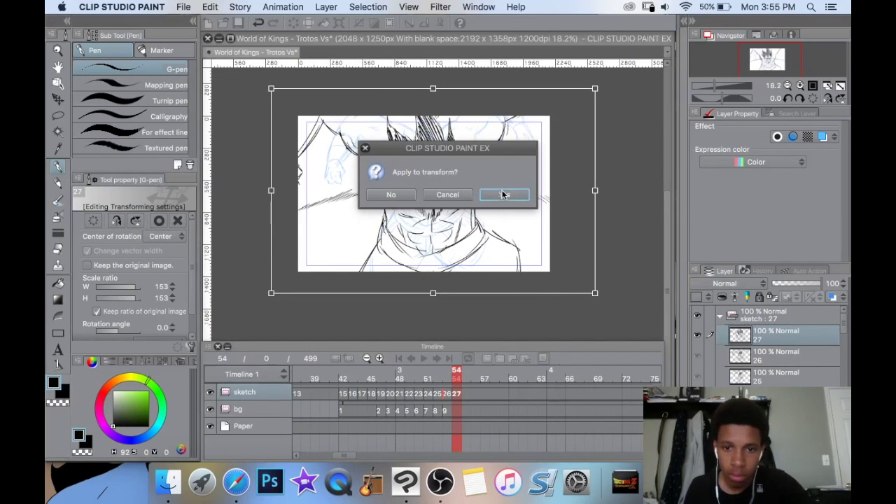
key("Return")
Add a new bg cel at frame 54 and hatch the horizon on both sides of the fighter.
left_click(445, 410)
left_click(499, 358)
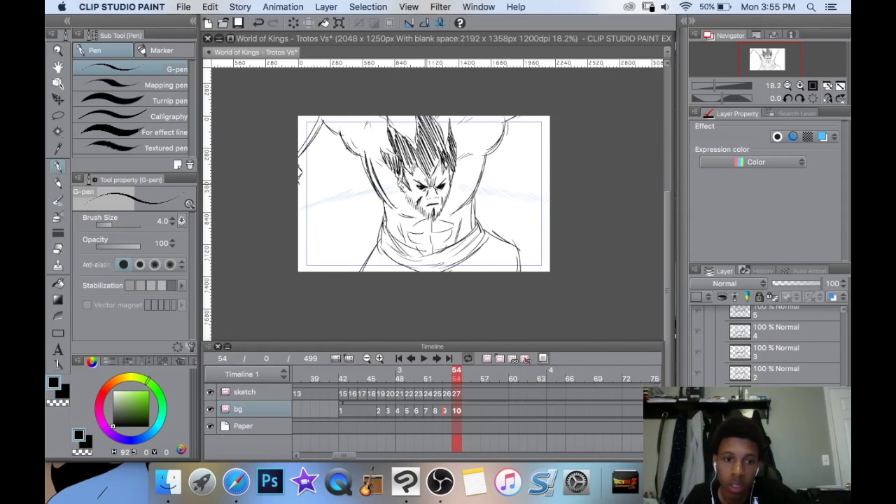
mouse_move(448, 186)
left_mouse_down()
mouse_move(423, 204)
mouse_move(464, 182)
left_mouse_up()
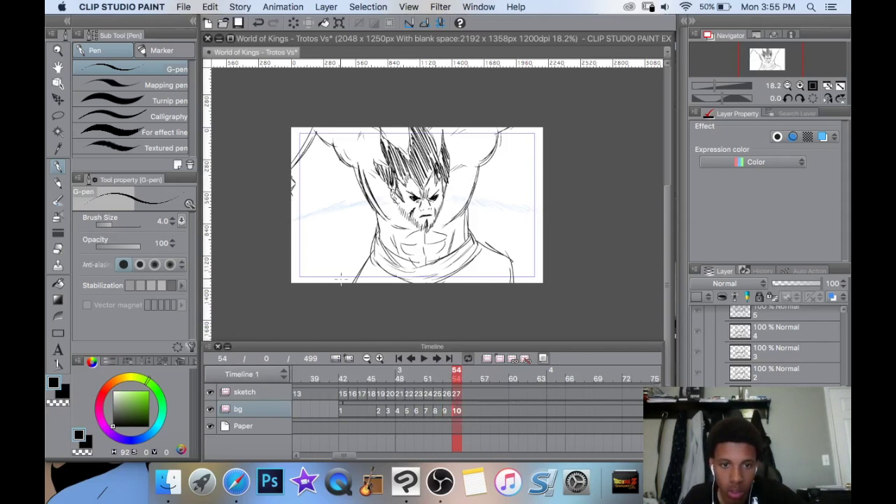
scroll(306, 218, "up", 4)
left_click_drag(301, 198, 366, 173)
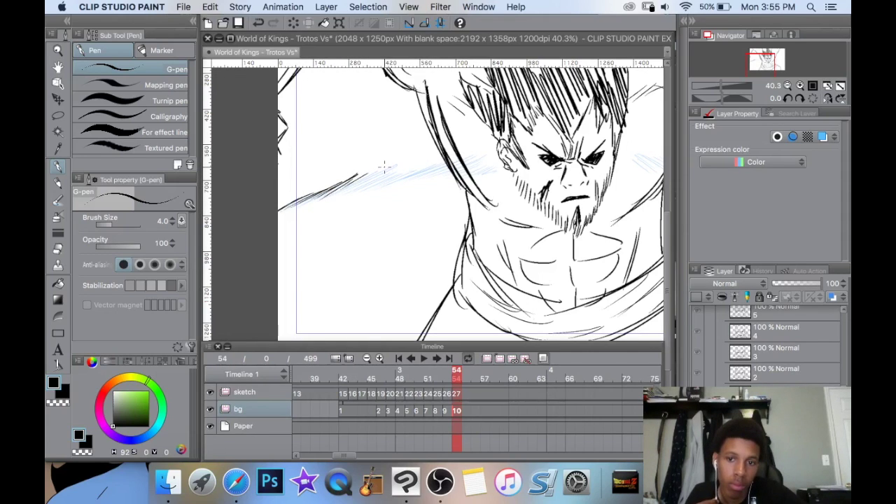
mouse_move(390, 164)
left_mouse_down()
mouse_move(425, 161)
mouse_move(439, 175)
left_mouse_up()
left_click_drag(307, 193, 279, 203)
left_click_drag(630, 194, 275, 198)
mouse_move(319, 162)
left_mouse_down()
mouse_move(370, 179)
mouse_move(481, 187)
left_mouse_up()
scroll(480, 186, "down", 5)
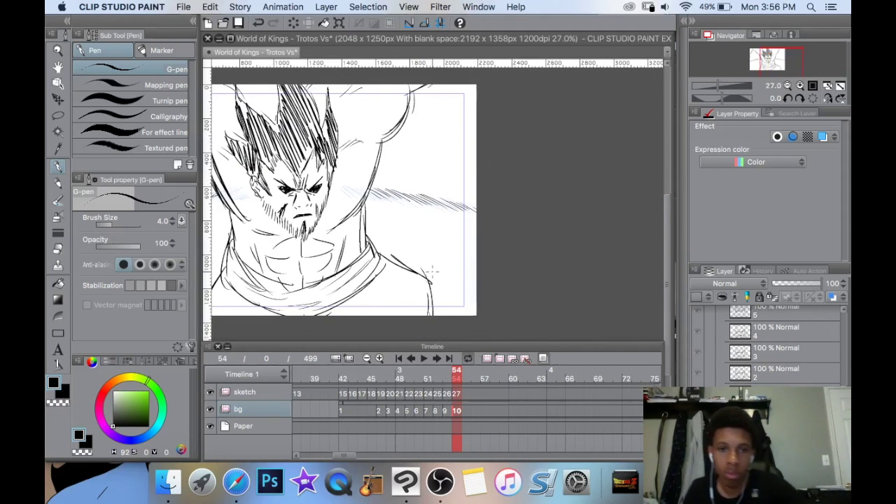
Play the animation from the beginning to review the frames up to 54.
left_click(399, 358)
left_click(418, 358)
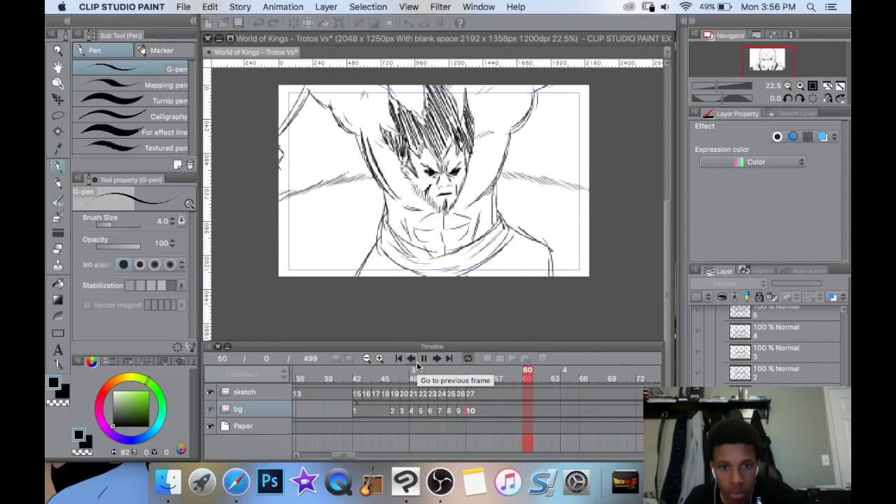
left_click(423, 358)
Add new empty cels at frame 55 on the sketch and bg tracks.
left_click(472, 394)
left_click(498, 359)
left_click(472, 376)
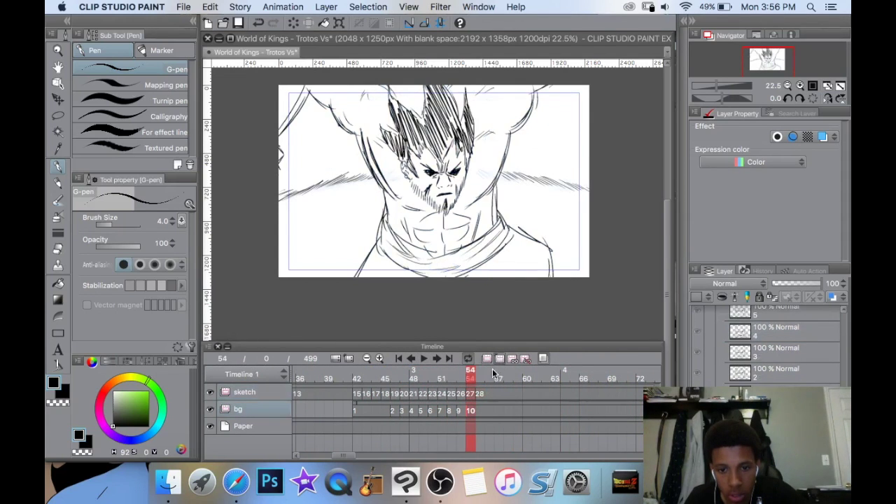
Play the animation from the beginning, and save the file with frame 55 of the sketch track selected.
left_click(398, 359)
left_click(424, 358)
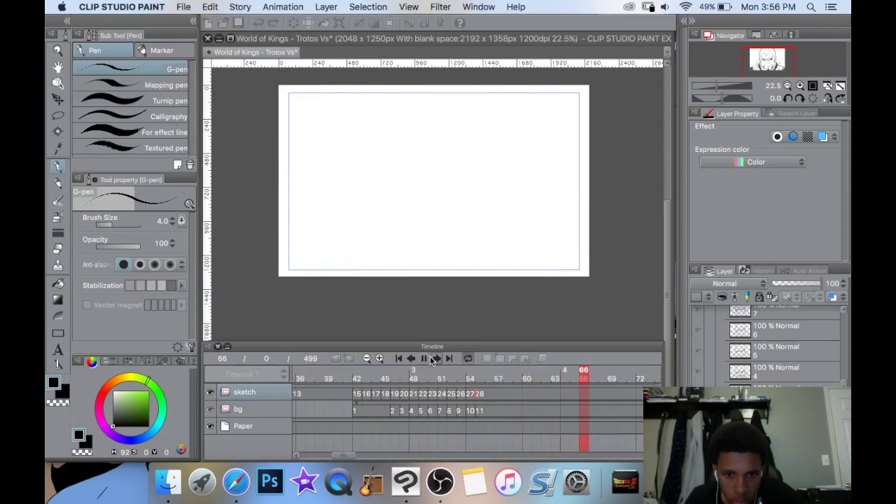
left_click(428, 359)
left_click(476, 385)
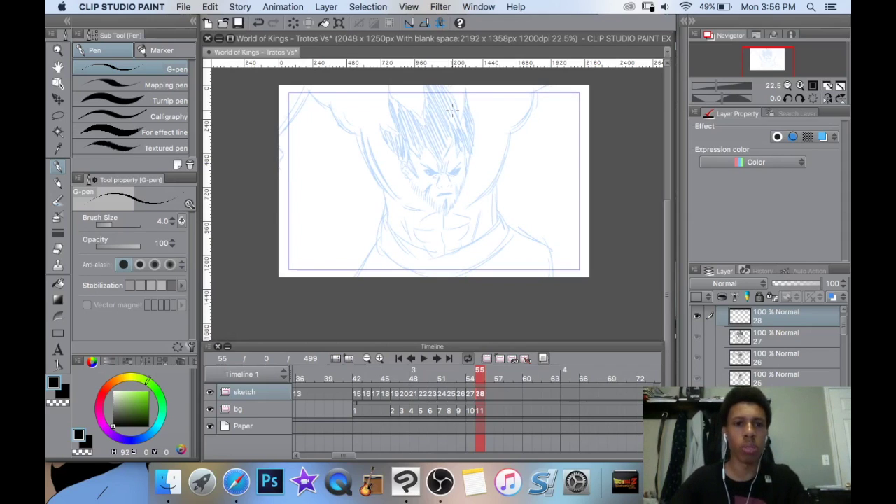
left_click(181, 6)
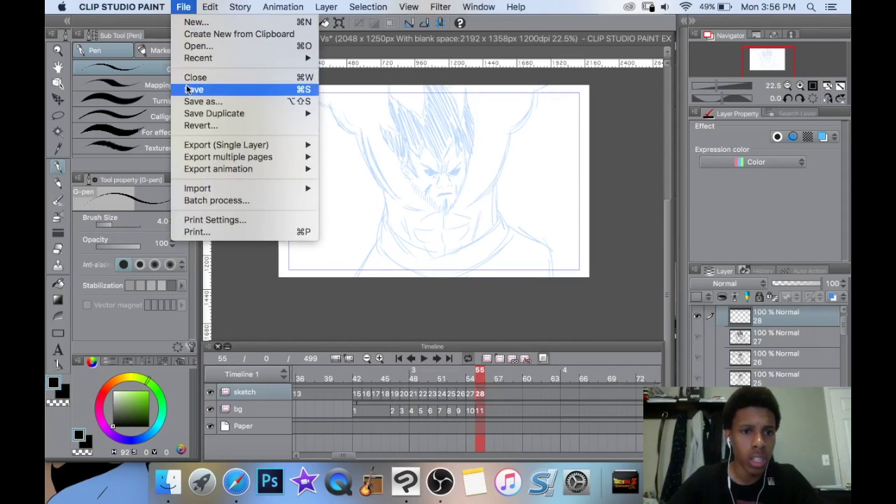
left_click(193, 89)
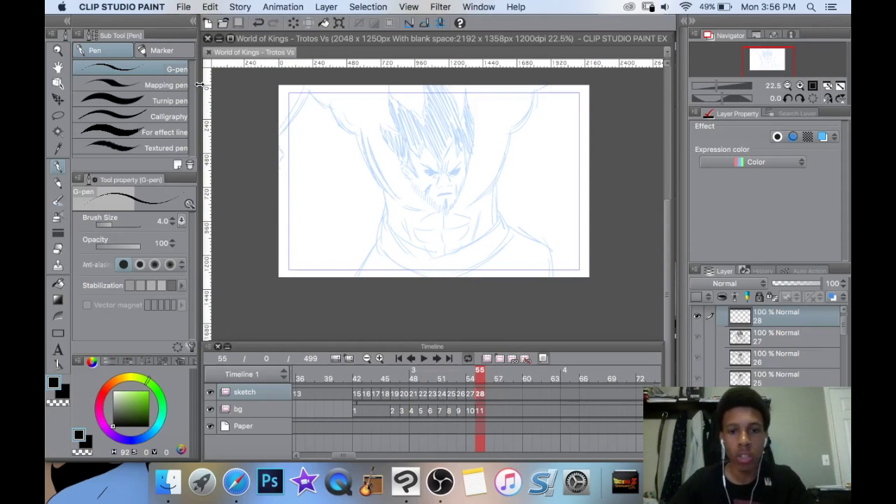
Draw clusters of diagonal speed lines in the lower left of the canvas on frame 55.
left_click_drag(416, 257, 371, 276)
left_click_drag(420, 254, 355, 274)
mouse_move(404, 255)
left_mouse_down()
mouse_move(352, 274)
mouse_move(357, 270)
left_mouse_up()
mouse_move(413, 243)
left_mouse_down()
mouse_move(340, 275)
mouse_move(390, 250)
left_mouse_up()
mouse_move(332, 271)
left_mouse_down()
mouse_move(359, 257)
mouse_move(277, 256)
left_mouse_up()
left_click_drag(309, 226, 281, 243)
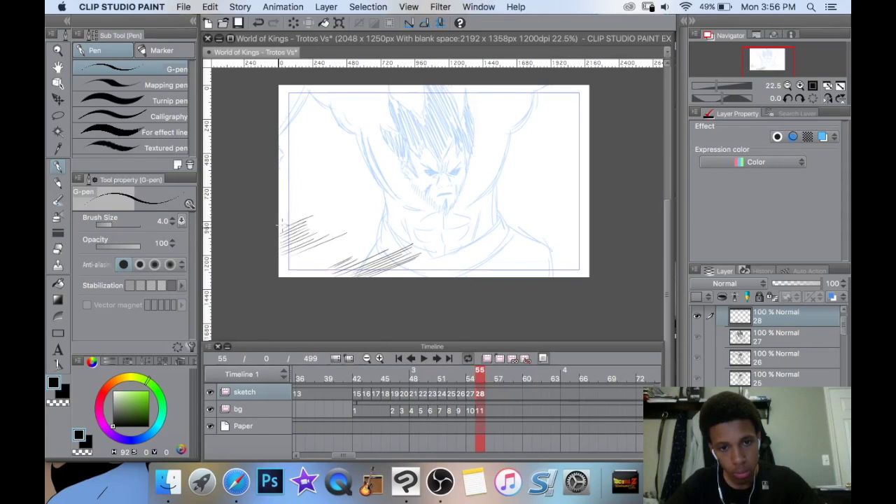
Add a sketch cel at frame 56 and draw two diagonal bands of speed lines shifted up and to the right.
left_click(500, 359)
mouse_move(471, 251)
left_mouse_down()
mouse_move(530, 194)
mouse_move(490, 231)
mouse_move(400, 234)
mouse_move(360, 254)
left_mouse_up()
mouse_move(381, 196)
left_mouse_down()
mouse_move(439, 150)
mouse_move(341, 194)
mouse_move(311, 189)
mouse_move(290, 200)
mouse_move(289, 187)
left_mouse_up()
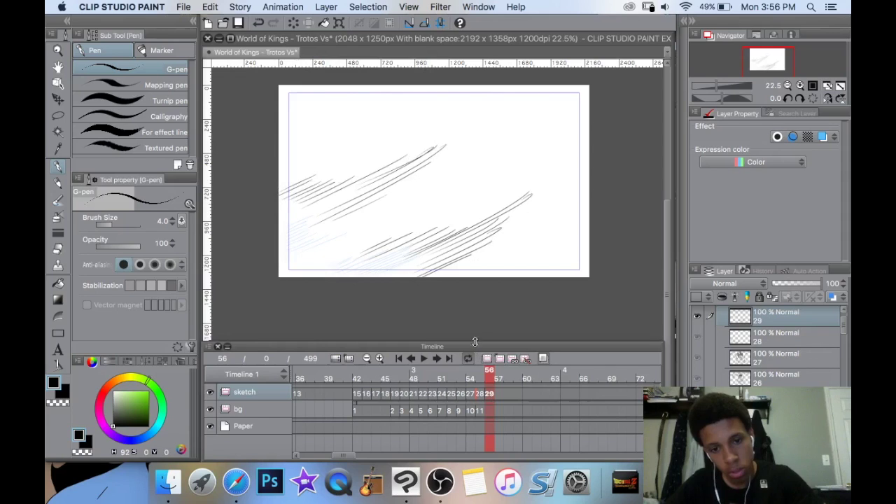
Add a sketch cel at frame 57 and scatter clusters of diagonal speed lines across the whole canvas.
left_click(500, 359)
mouse_move(574, 222)
left_mouse_down()
mouse_move(491, 260)
mouse_move(566, 198)
mouse_move(583, 166)
mouse_move(490, 210)
mouse_move(560, 166)
mouse_move(436, 219)
left_mouse_up()
mouse_move(491, 141)
left_mouse_down()
mouse_move(402, 180)
mouse_move(477, 120)
mouse_move(378, 172)
mouse_move(312, 183)
mouse_move(396, 116)
mouse_move(310, 140)
mouse_move(292, 155)
left_mouse_up()
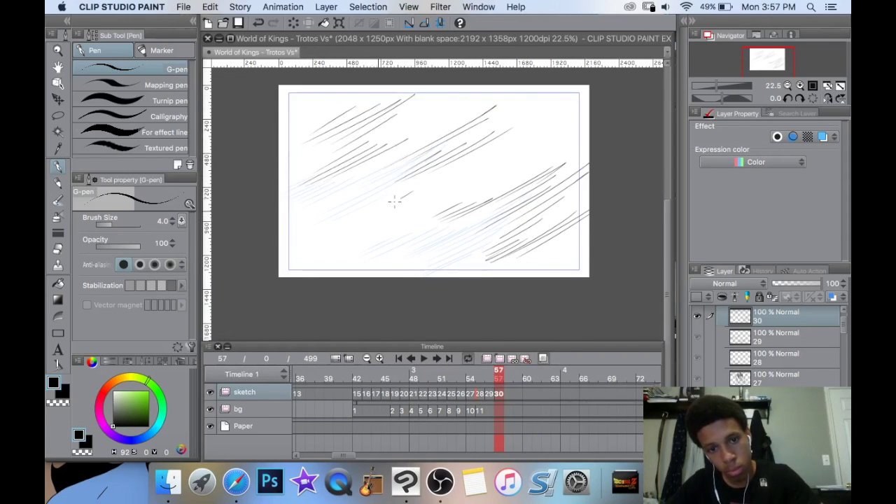
mouse_move(395, 202)
left_mouse_down()
mouse_move(311, 248)
mouse_move(412, 215)
left_mouse_up()
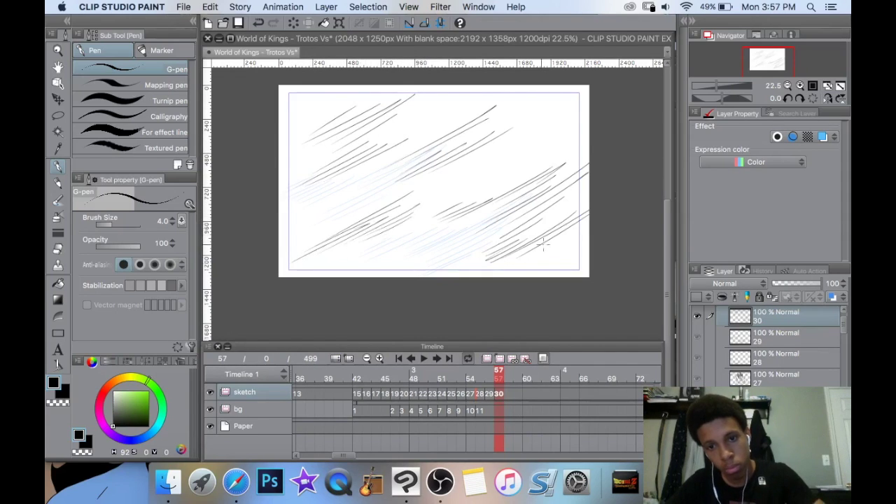
mouse_move(315, 137)
left_mouse_down()
mouse_move(301, 112)
mouse_move(323, 93)
left_mouse_up()
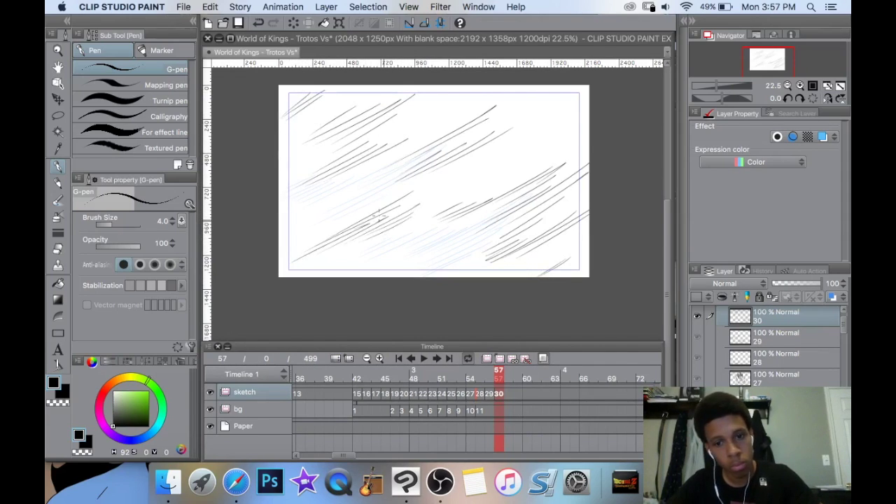
Add a sketch cel at frame 58 and draw clusters of diagonal speed lines along the canvas's upper, lower and left areas.
left_click(500, 358)
left_click_drag(590, 117, 463, 183)
left_click_drag(552, 129, 444, 184)
mouse_move(559, 109)
left_mouse_down()
mouse_move(465, 164)
mouse_move(489, 140)
left_mouse_up()
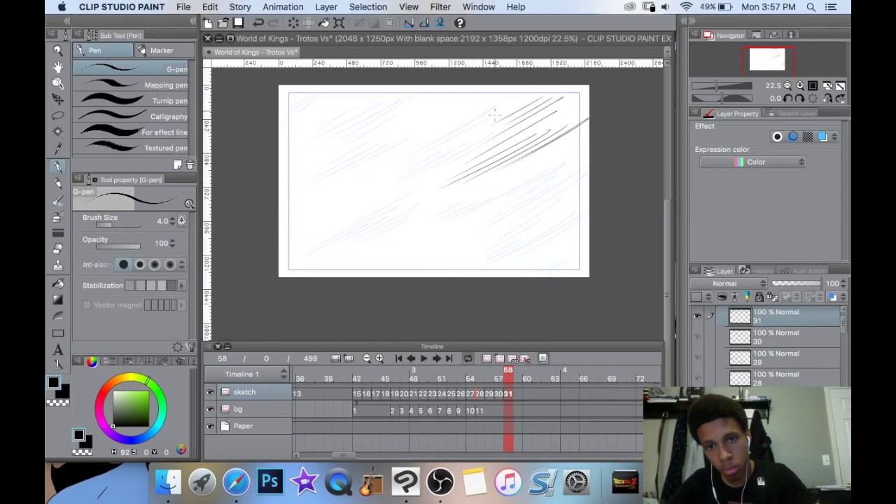
left_click_drag(460, 87, 381, 131)
mouse_move(451, 91)
left_mouse_down()
mouse_move(359, 145)
mouse_move(371, 143)
left_mouse_up()
left_click_drag(433, 111, 324, 182)
left_click_drag(421, 133, 372, 161)
left_click_drag(445, 122, 378, 164)
left_click_drag(574, 202, 492, 243)
left_click_drag(559, 210, 464, 267)
mouse_move(531, 244)
left_mouse_down()
mouse_move(454, 277)
mouse_move(497, 267)
left_mouse_up()
mouse_move(553, 242)
left_mouse_down()
mouse_move(511, 263)
mouse_move(531, 261)
left_mouse_up()
mouse_move(587, 234)
left_mouse_down()
mouse_move(529, 264)
mouse_move(543, 269)
left_mouse_up()
left_click_drag(578, 251, 543, 274)
left_click_drag(461, 235, 394, 264)
left_click_drag(422, 245, 337, 276)
left_click_drag(385, 188, 281, 230)
left_click_drag(334, 201, 278, 229)
mouse_move(372, 99)
left_mouse_down()
mouse_move(296, 138)
mouse_move(305, 129)
left_mouse_up()
mouse_move(353, 95)
left_mouse_down()
mouse_move(295, 126)
mouse_move(304, 118)
left_mouse_up()
Add a sketch cel at frame 59 and draw diagonal speed lines across the top and right side of the canvas.
left_click(501, 359)
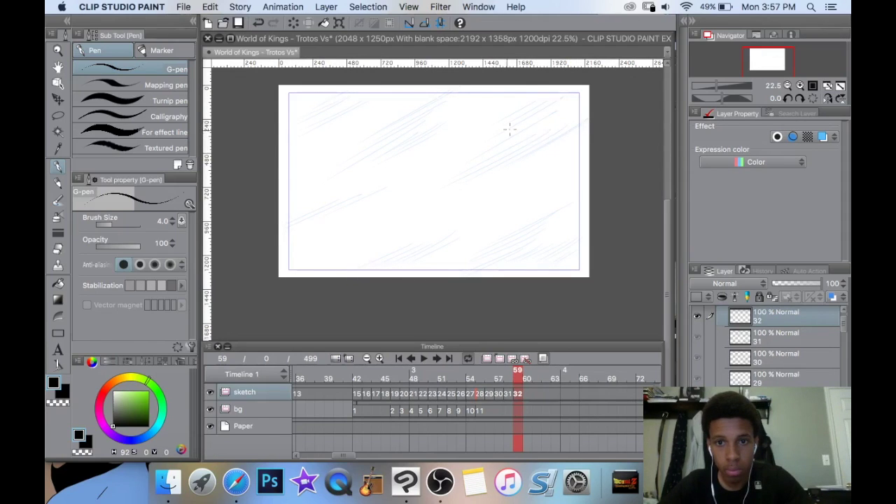
left_click_drag(497, 103, 409, 155)
left_click_drag(486, 119, 393, 170)
left_click_drag(514, 106, 493, 119)
mouse_move(512, 111)
left_mouse_down()
mouse_move(433, 154)
mouse_move(445, 152)
left_mouse_up()
left_click_drag(505, 127, 435, 164)
left_click_drag(527, 119, 482, 152)
left_click_drag(586, 151, 483, 207)
mouse_move(580, 172)
left_mouse_down()
mouse_move(535, 195)
mouse_move(587, 180)
left_mouse_up()
left_click_drag(552, 211, 576, 198)
left_click_drag(533, 250, 587, 221)
left_click_drag(551, 252, 589, 232)
left_click_drag(521, 245, 570, 220)
mouse_move(335, 131)
left_mouse_down()
mouse_move(399, 96)
mouse_move(327, 127)
left_mouse_up()
Play the animation from the beginning to review the speed lines, and return to frame 59.
left_click(398, 358)
left_click(419, 358)
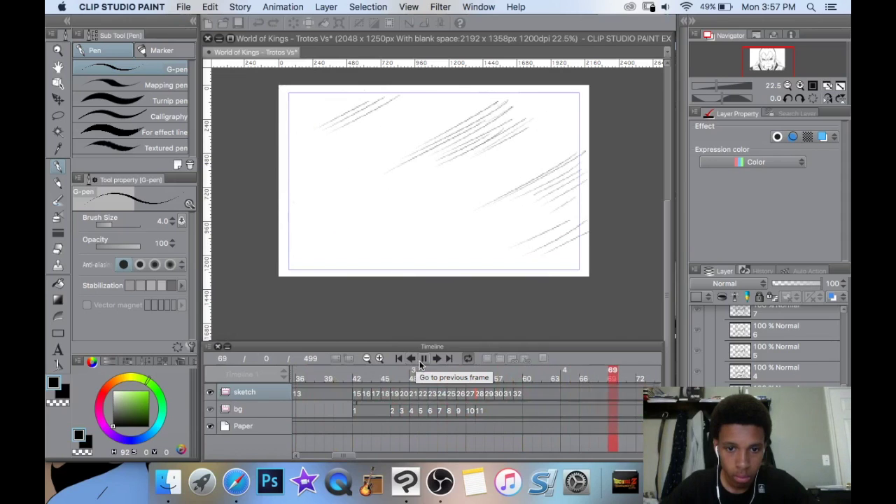
left_click(421, 360)
left_click_drag(365, 455, 351, 455)
left_click(421, 372)
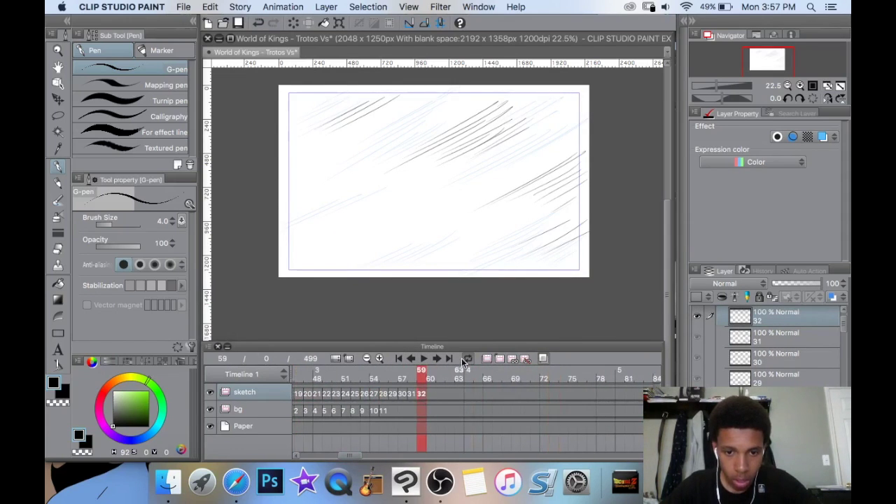
Add an empty sketch cel at frame 60, and play back the animation to review the speed lines.
left_click(499, 359)
left_click_drag(438, 219, 457, 220)
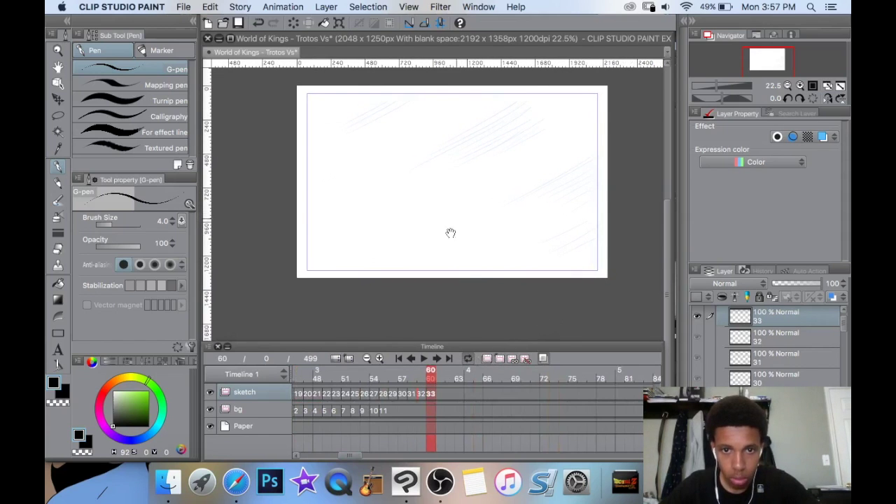
left_click(423, 358)
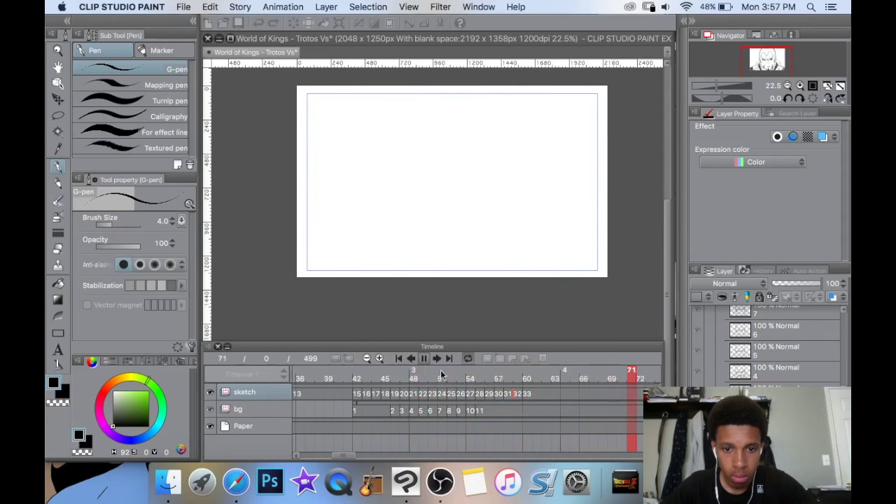
left_click(527, 394)
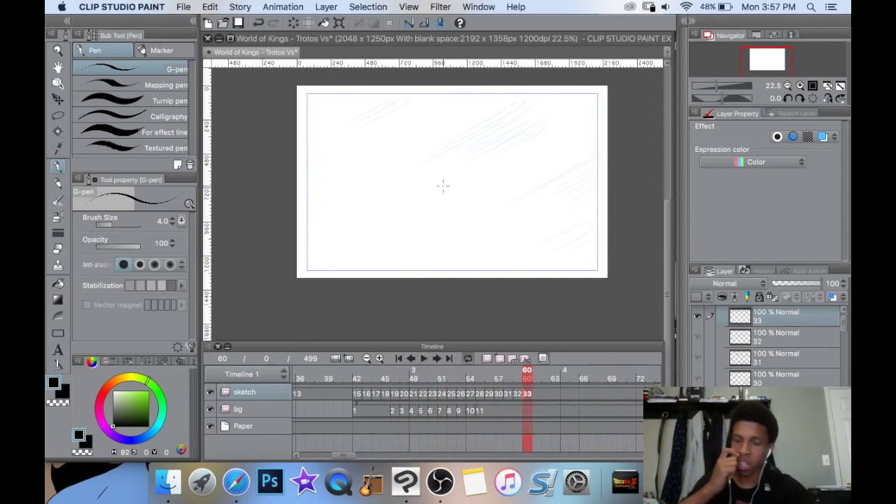
Add a sketch cel at frame 61 and draw a small back-view head with shaded, flowing hair near the canvas centre.
left_click(499, 358)
left_click_drag(458, 192, 429, 243)
scroll(444, 227, "up", 2)
scroll(412, 214, "up", 2)
left_click_drag(470, 203, 442, 241)
scroll(486, 186, "down", 2)
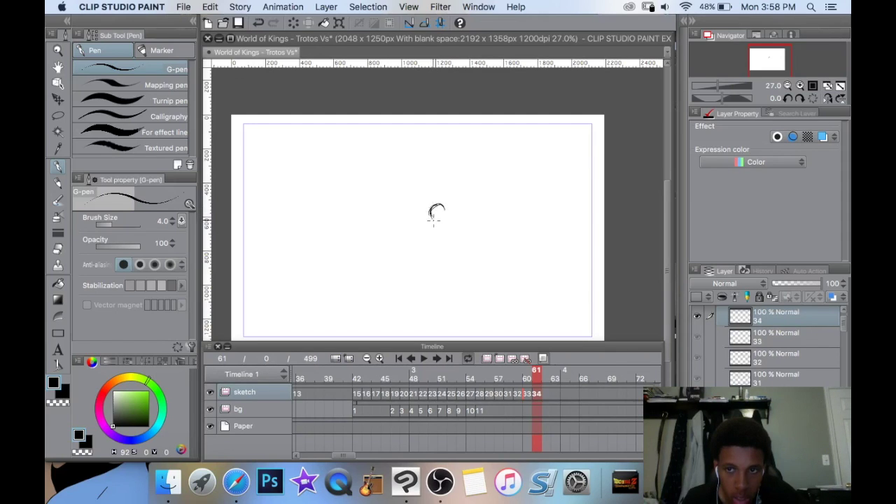
scroll(433, 220, "up", 2)
left_click_drag(518, 206, 526, 176)
scroll(436, 190, "up", 2)
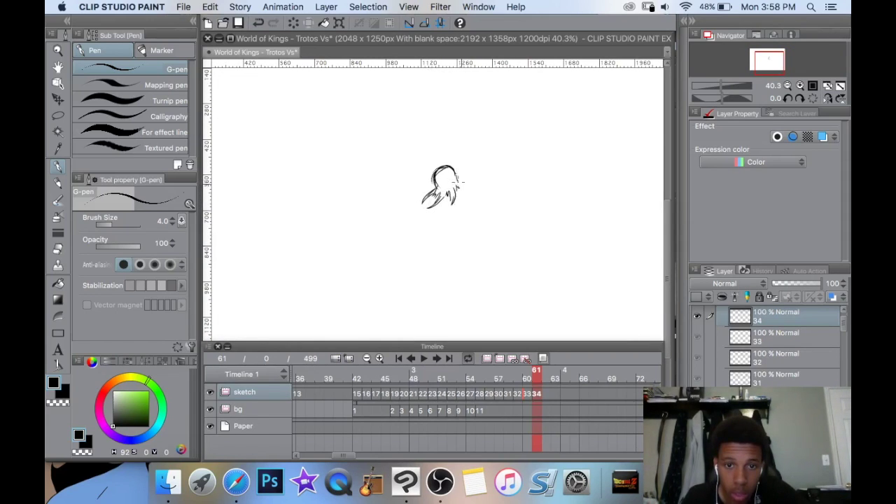
mouse_move(447, 190)
left_mouse_down()
mouse_move(452, 198)
mouse_move(434, 196)
mouse_move(447, 187)
mouse_move(434, 178)
mouse_move(442, 188)
left_mouse_up()
mouse_move(502, 182)
left_mouse_down()
mouse_move(495, 133)
mouse_move(491, 185)
left_mouse_up()
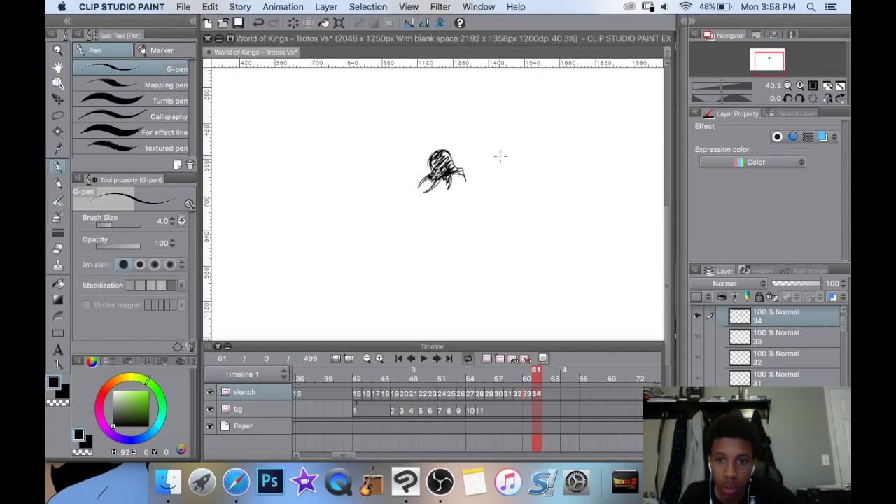
scroll(498, 157, "down", 2)
scroll(455, 175, "up", 2)
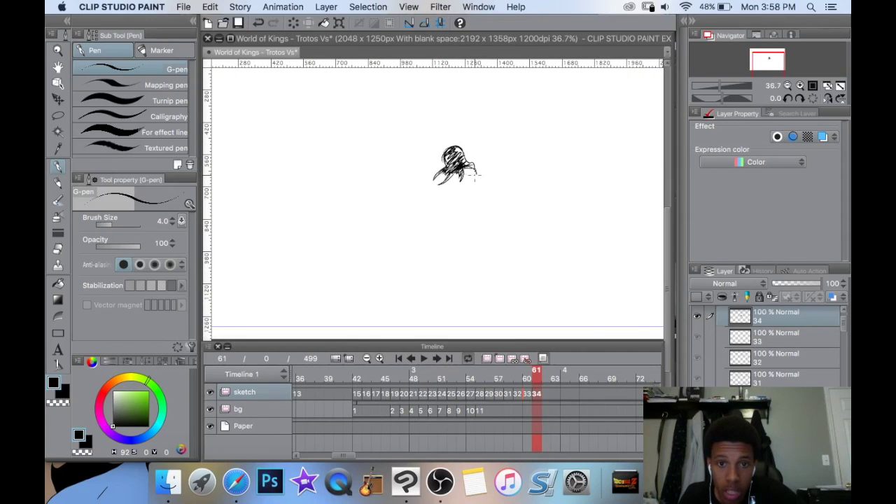
Sketch the figure's muscular shoulders, back and waistline, with both arms and a wrapped right forearm.
left_click_drag(465, 171, 488, 181)
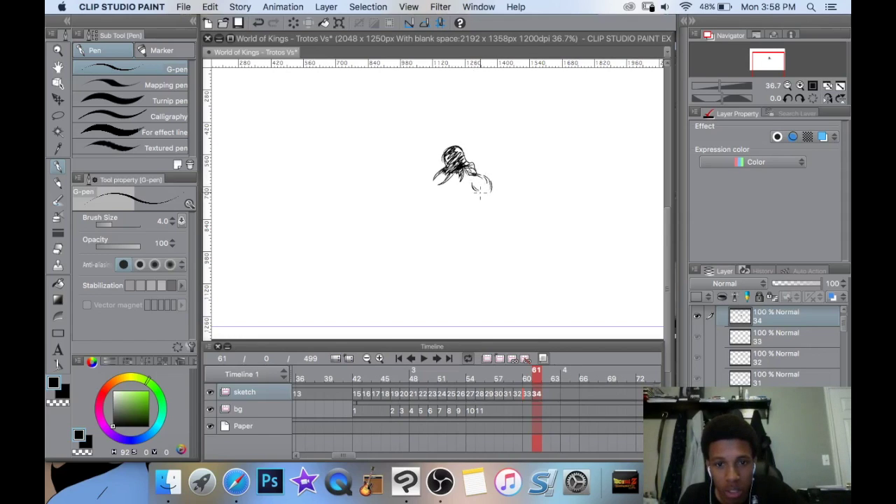
mouse_move(475, 198)
left_mouse_down()
mouse_move(476, 214)
mouse_move(492, 216)
mouse_move(480, 223)
left_mouse_up()
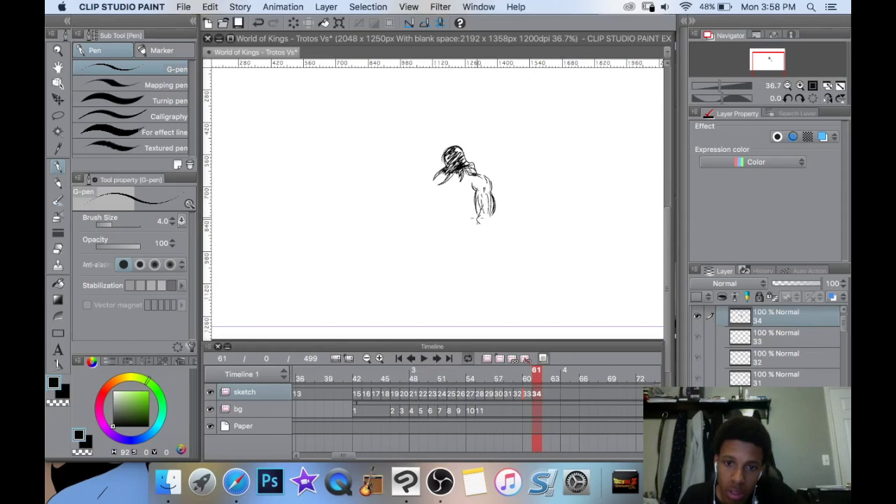
mouse_move(457, 180)
left_mouse_down()
mouse_move(460, 190)
mouse_move(450, 191)
mouse_move(435, 180)
left_mouse_up()
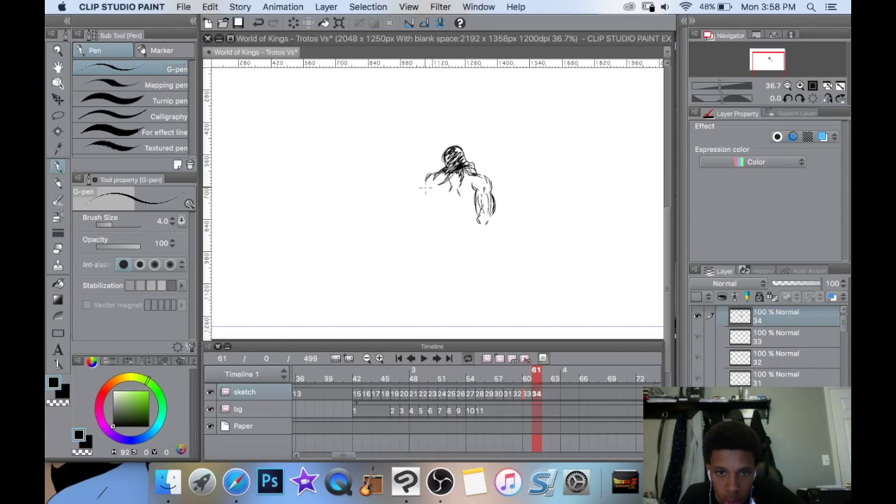
mouse_move(430, 188)
left_mouse_down()
mouse_move(426, 203)
mouse_move(452, 213)
mouse_move(434, 224)
left_mouse_up()
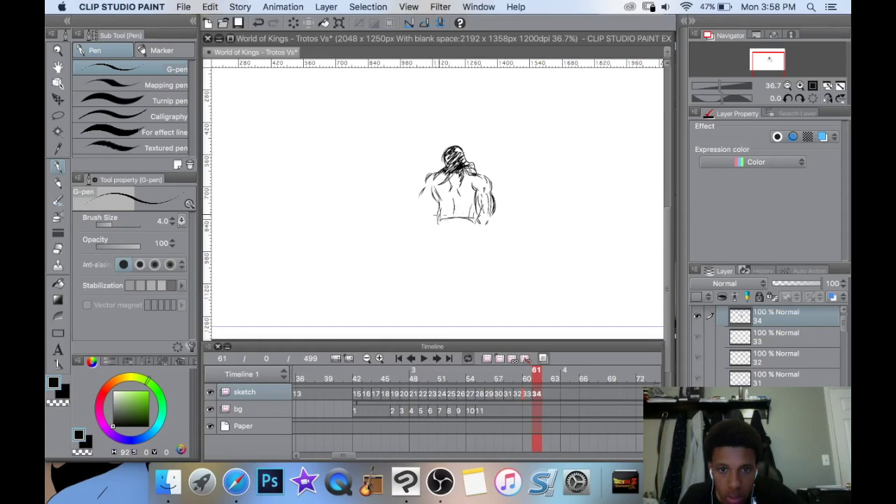
mouse_move(499, 222)
left_mouse_down()
mouse_move(503, 241)
mouse_move(492, 238)
left_mouse_up()
mouse_move(484, 231)
left_mouse_down()
mouse_move(497, 244)
mouse_move(500, 218)
left_mouse_up()
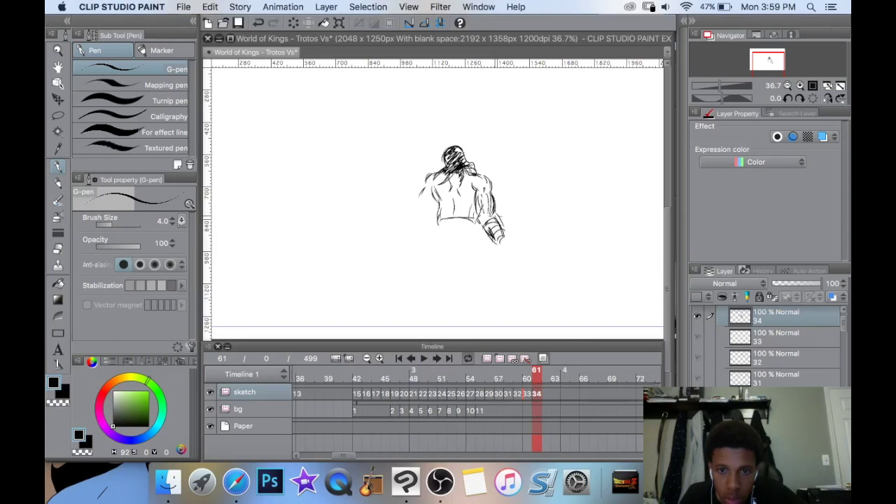
mouse_move(425, 186)
left_mouse_down()
mouse_move(406, 209)
mouse_move(430, 211)
mouse_move(406, 204)
mouse_move(415, 190)
left_mouse_up()
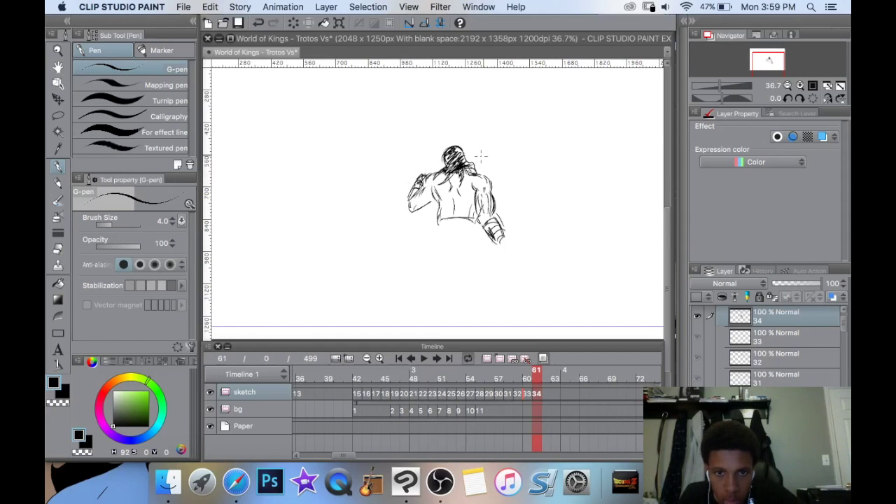
Erase the figure's right arm and redraw it hanging away from the body with a wristband and closed fist.
left_click_drag(474, 191, 459, 188)
key("e")
mouse_move(486, 227)
left_mouse_down()
mouse_move(485, 239)
mouse_move(481, 213)
mouse_move(467, 224)
mouse_move(470, 184)
left_mouse_up()
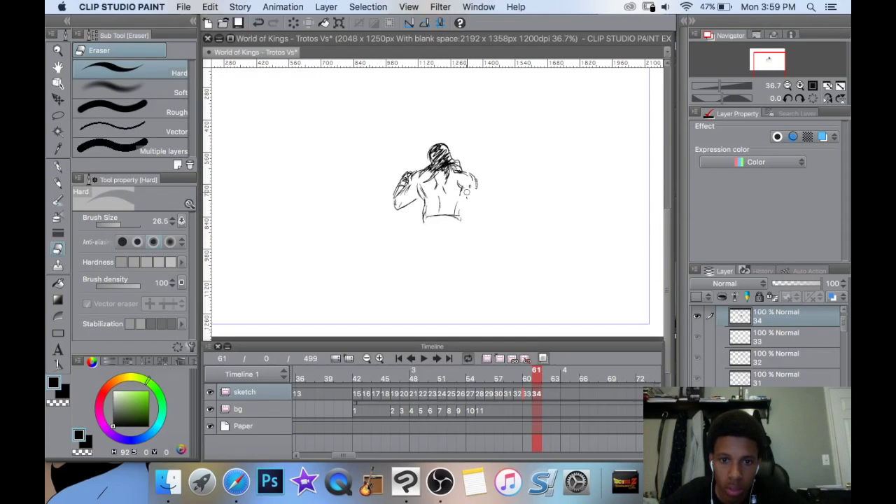
key("p")
left_click_drag(472, 188, 486, 207)
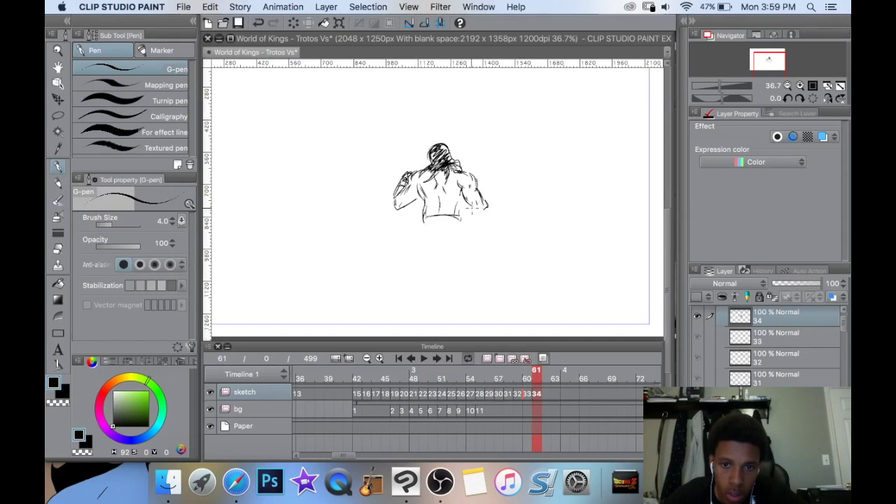
left_click_drag(488, 209, 478, 249)
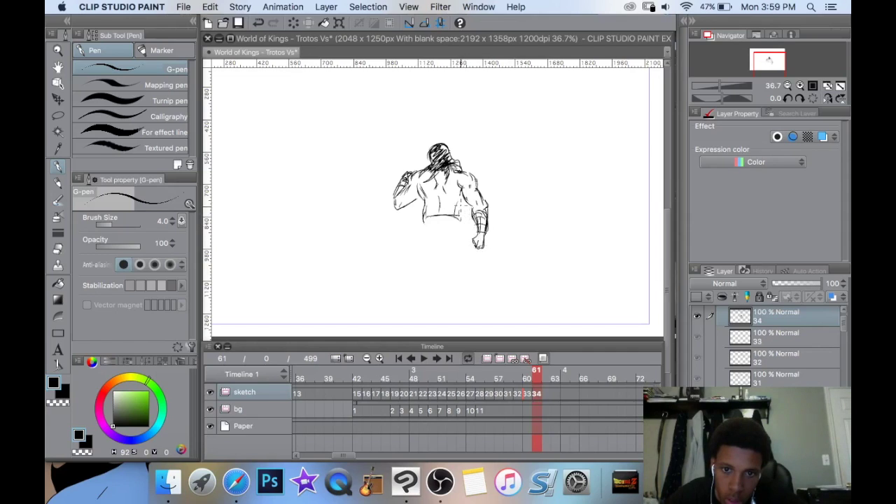
Draw a sash around the figure's waist and start the outline of the left hip below it.
mouse_move(462, 222)
left_mouse_down()
mouse_move(420, 229)
mouse_move(445, 214)
left_mouse_up()
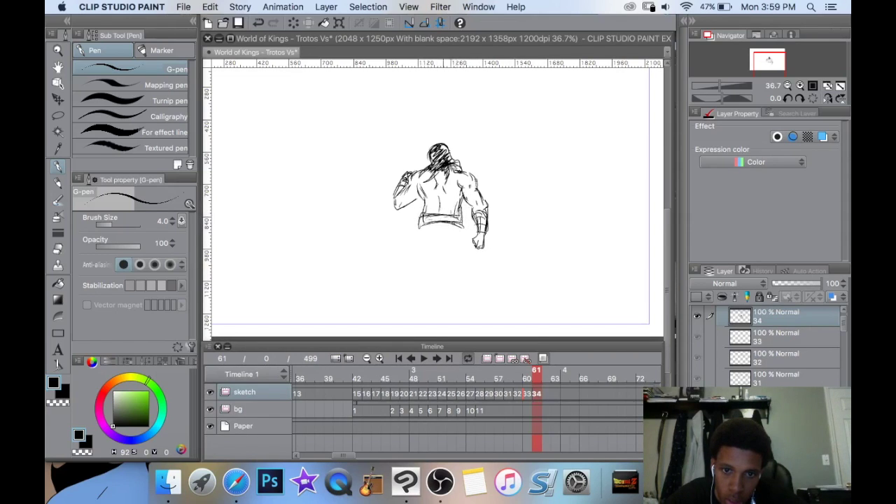
mouse_move(492, 186)
left_mouse_down()
mouse_move(503, 164)
mouse_move(453, 158)
left_mouse_up()
scroll(452, 160, "down", 3)
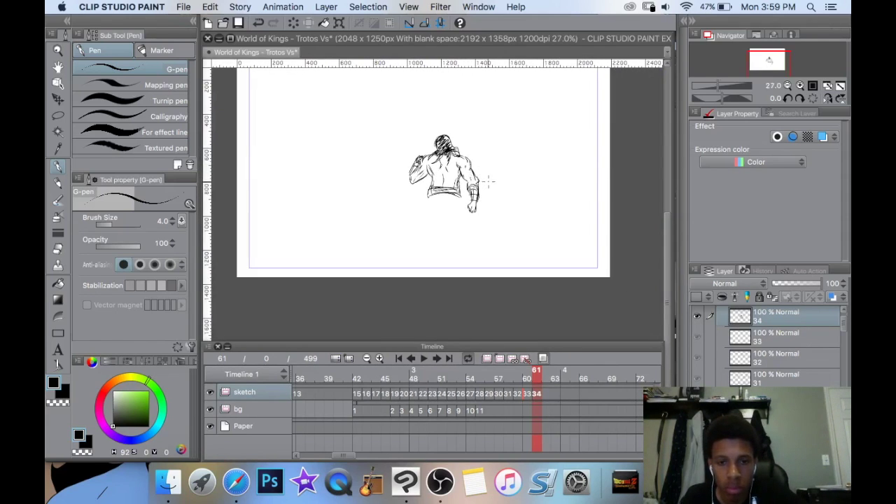
scroll(420, 233, "up", 3)
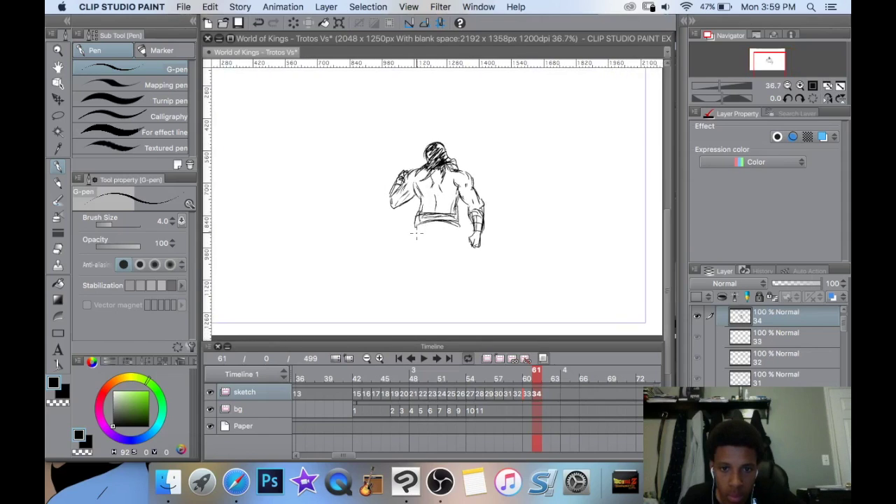
left_click_drag(409, 234, 421, 221)
scroll(455, 224, "down", 3)
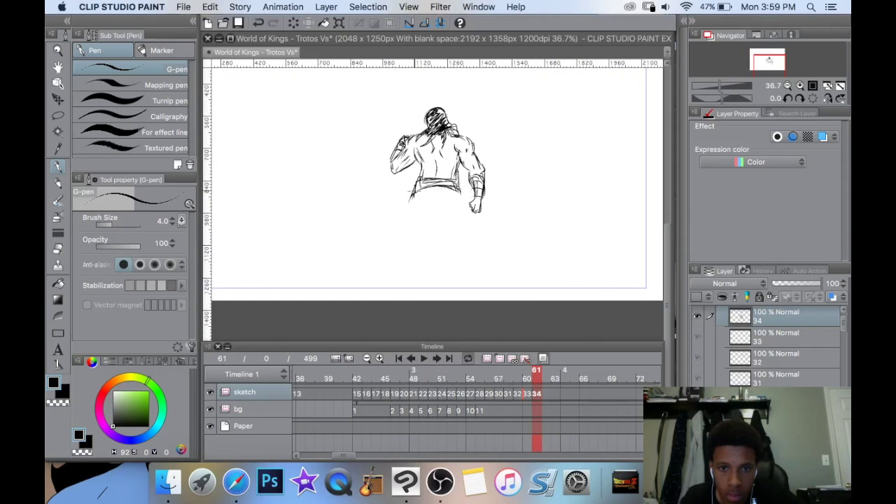
left_click_drag(415, 190, 425, 186)
Erase the waist, lower back and hanging hair, and redraw the shoulder line and upper back strokes.
key("e")
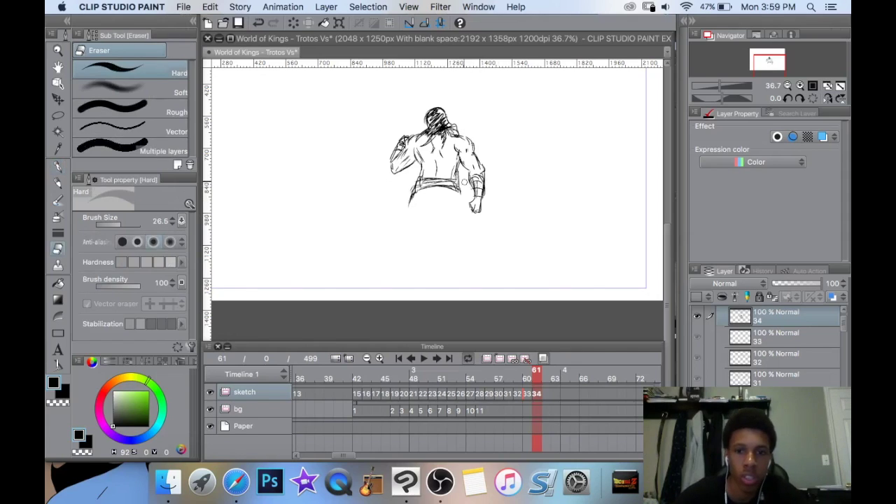
mouse_move(448, 186)
left_mouse_down()
mouse_move(417, 184)
mouse_move(409, 211)
left_mouse_up()
left_click_drag(439, 168, 456, 171)
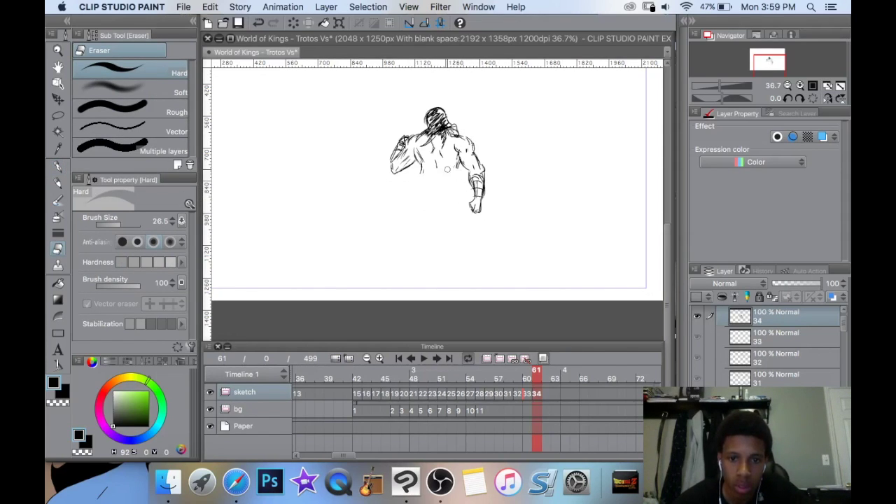
key("super")
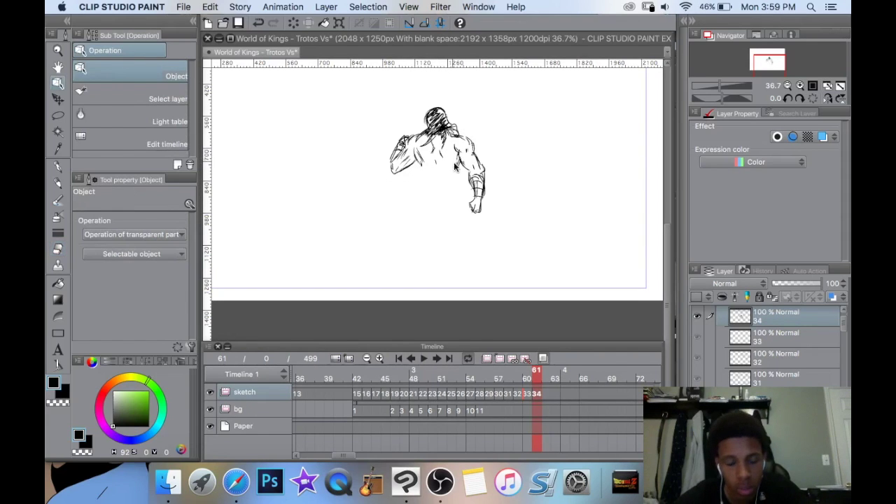
mouse_move(450, 155)
left_mouse_down()
mouse_move(458, 168)
mouse_move(418, 137)
mouse_move(463, 138)
mouse_move(425, 134)
mouse_move(448, 137)
left_mouse_up()
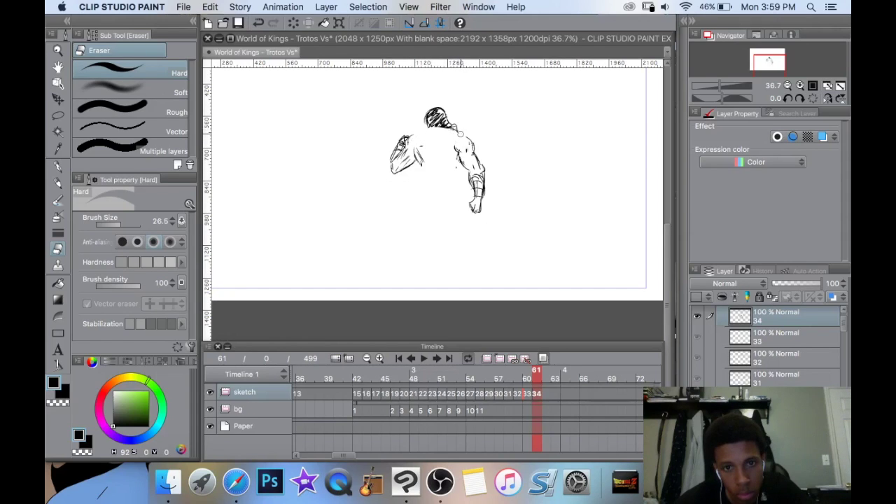
key("p")
mouse_move(448, 129)
left_mouse_down()
mouse_move(424, 133)
mouse_move(430, 144)
left_mouse_up()
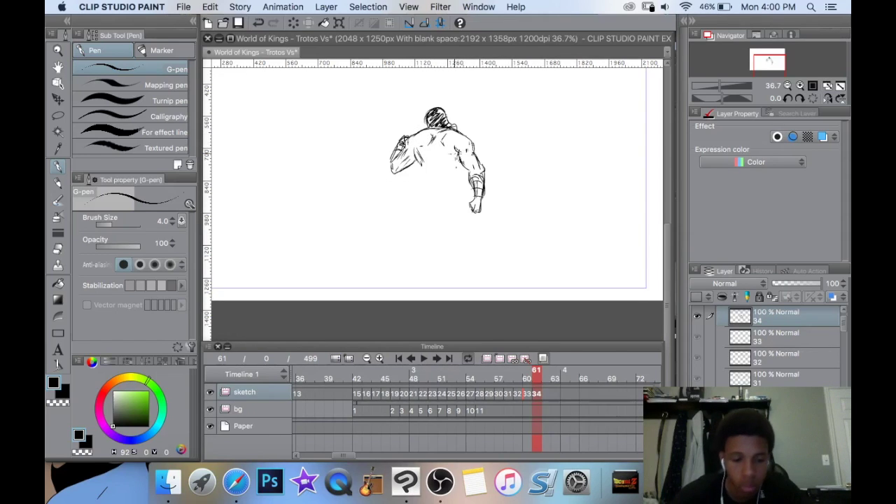
Erase both of the figure's arms, leaving the head, shoulder line and upper back.
key("e")
mouse_move(408, 137)
left_mouse_down()
mouse_move(396, 158)
mouse_move(393, 143)
mouse_move(410, 150)
left_mouse_up()
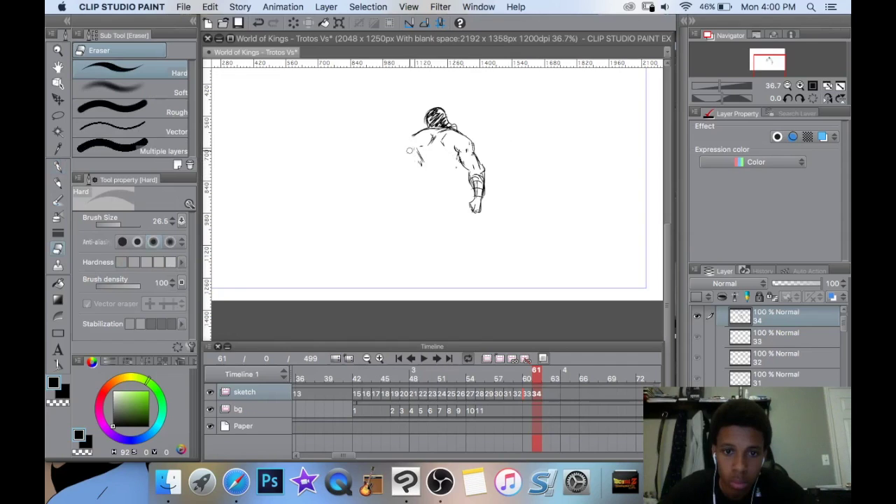
mouse_move(482, 160)
left_mouse_down()
mouse_move(481, 202)
mouse_move(469, 144)
mouse_move(459, 164)
mouse_move(463, 142)
mouse_move(400, 139)
left_mouse_up()
Redraw the figure's right arm raised out from the shoulder and bent down at the elbow, with forearm wraps and a fist.
key("p")
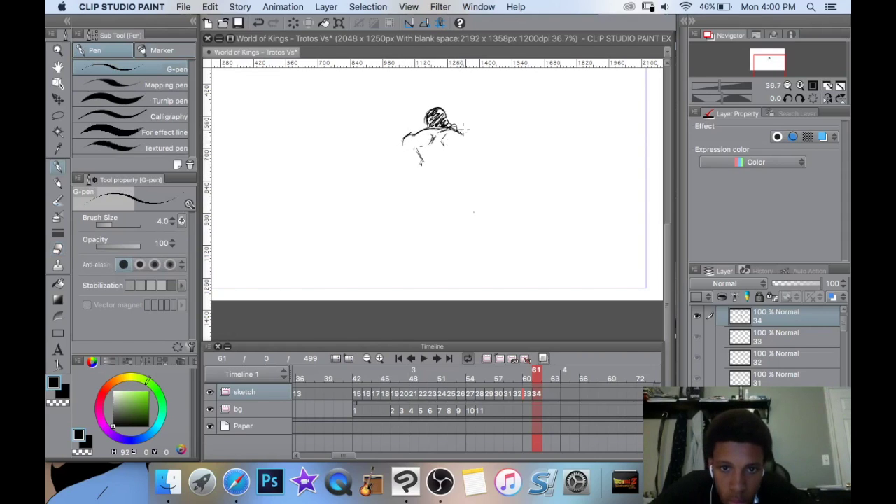
left_click_drag(460, 126, 468, 138)
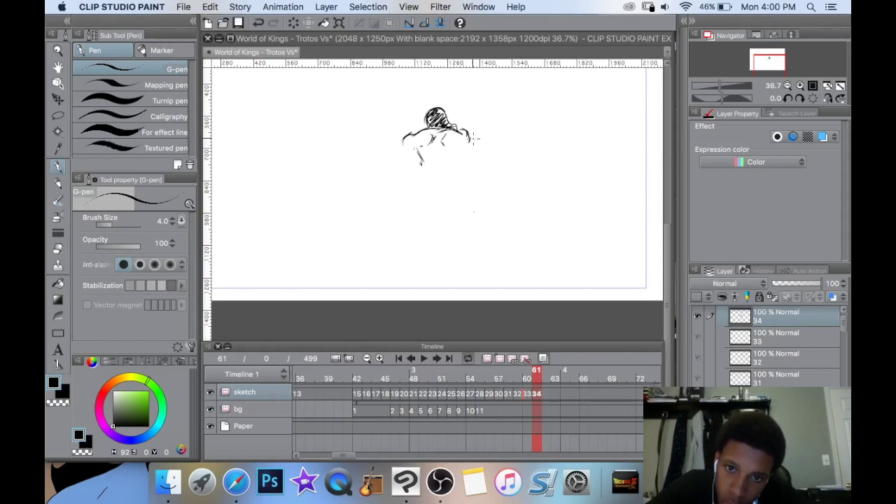
key("e")
mouse_move(466, 142)
left_mouse_down()
mouse_move(465, 129)
mouse_move(475, 131)
left_mouse_up()
key("p")
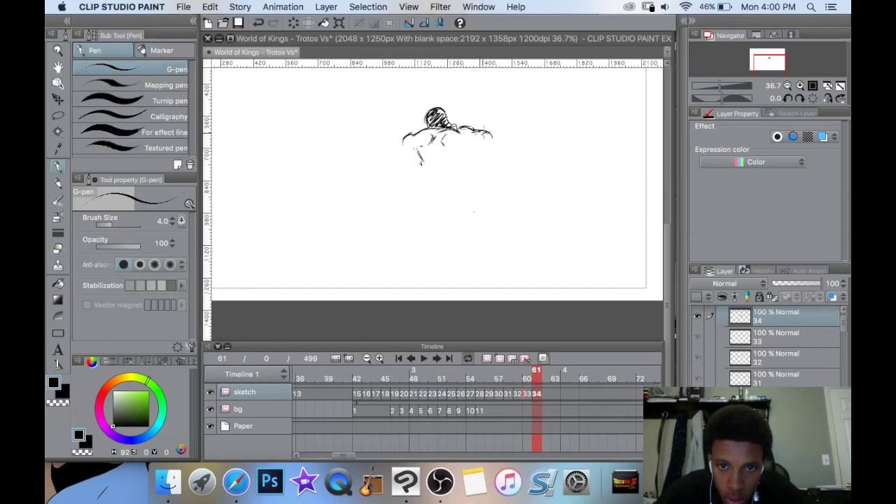
mouse_move(494, 138)
left_mouse_down()
mouse_move(484, 162)
mouse_move(498, 161)
mouse_move(501, 145)
mouse_move(488, 188)
left_mouse_up()
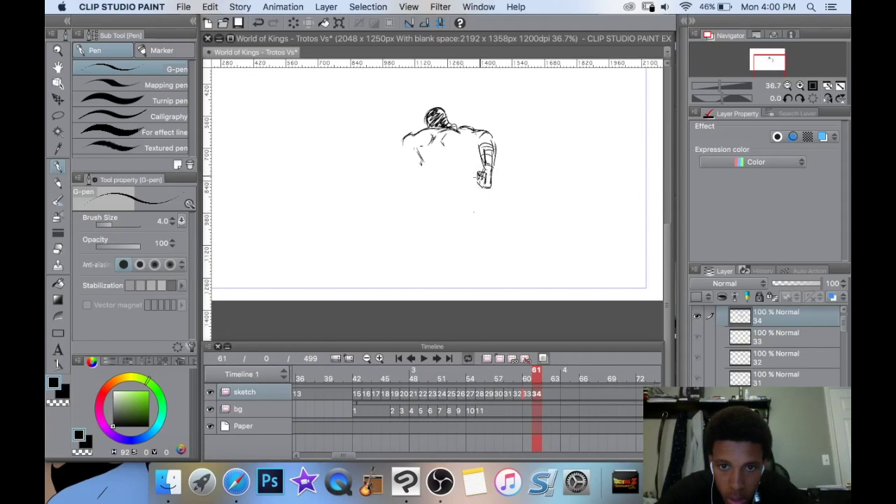
Draw the torso sides and waist sash, try a left arm stretched outward, and undo that arm.
mouse_move(471, 138)
left_mouse_down()
mouse_move(454, 166)
mouse_move(412, 170)
mouse_move(450, 171)
mouse_move(436, 174)
mouse_move(417, 175)
mouse_move(422, 160)
mouse_move(394, 139)
mouse_move(398, 150)
mouse_move(379, 153)
left_mouse_up()
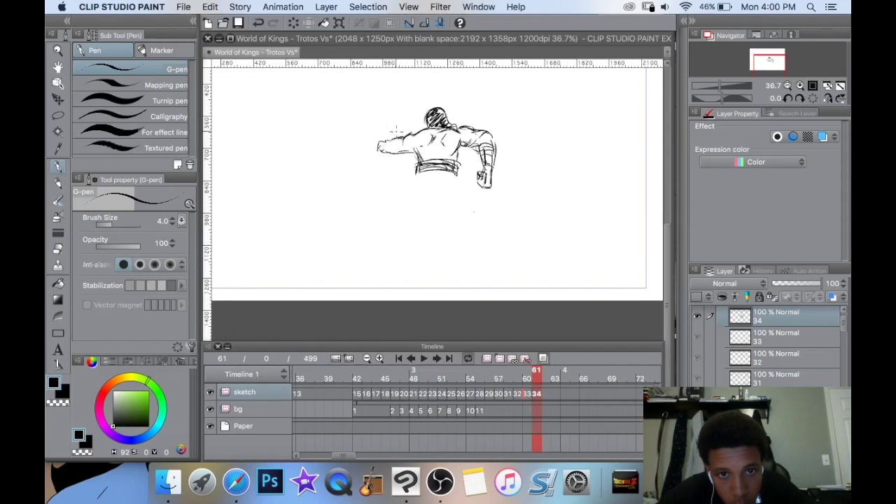
key("super+z")
key("super+z")
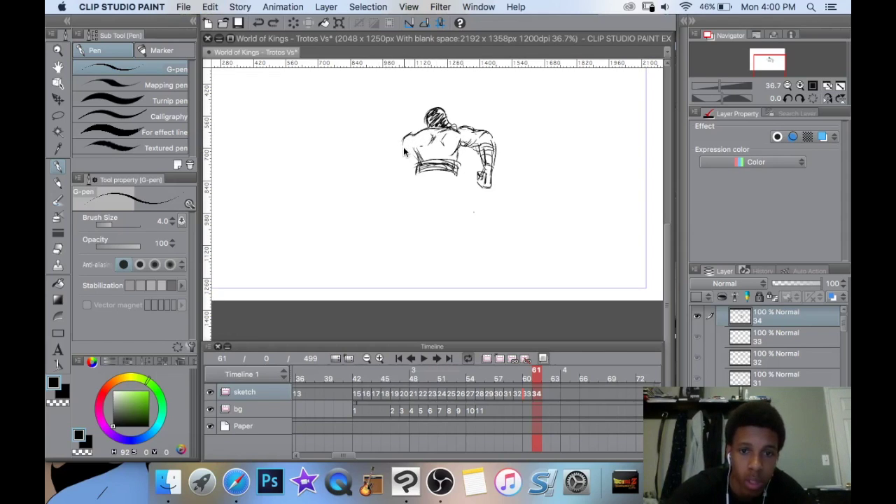
Draw the figure's left arm angled down from the shoulder with shading, and add hair strands and muscle lines on the back.
mouse_move(400, 146)
left_mouse_down()
mouse_move(385, 167)
mouse_move(394, 175)
mouse_move(414, 157)
mouse_move(402, 160)
mouse_move(407, 136)
mouse_move(402, 141)
left_mouse_up()
left_click_drag(390, 154, 401, 143)
scroll(437, 182, "down", 1)
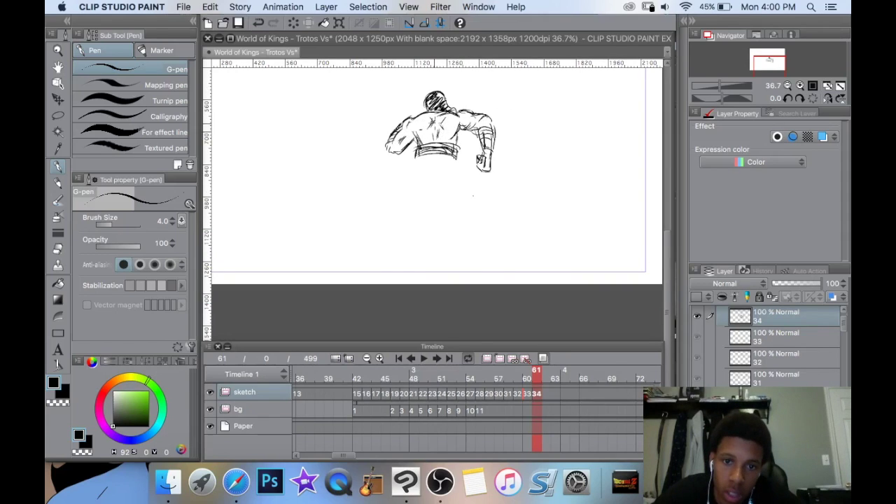
mouse_move(414, 126)
left_mouse_down()
mouse_move(423, 115)
mouse_move(392, 127)
mouse_move(418, 134)
left_mouse_up()
Draw the outer line of the figure's right leg down from the sash, and erase the trial line on the left hip.
scroll(433, 175, "right", 2)
scroll(433, 175, "up", 1)
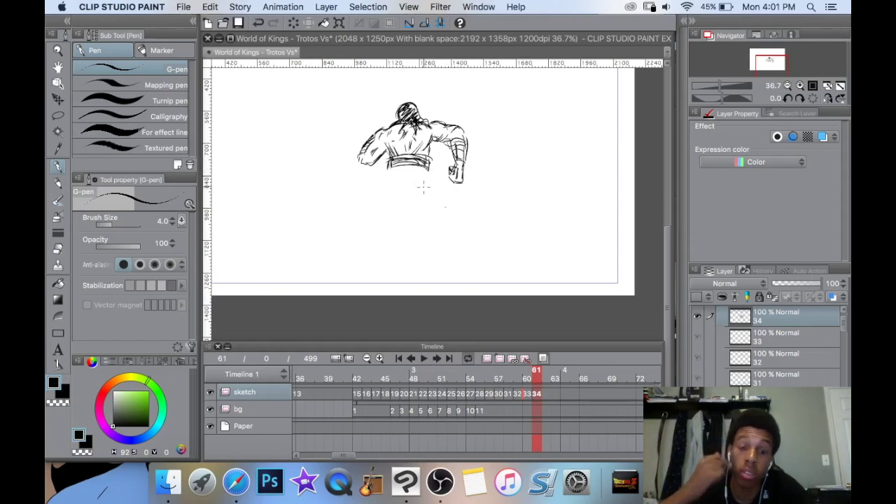
left_click_drag(429, 166, 433, 193)
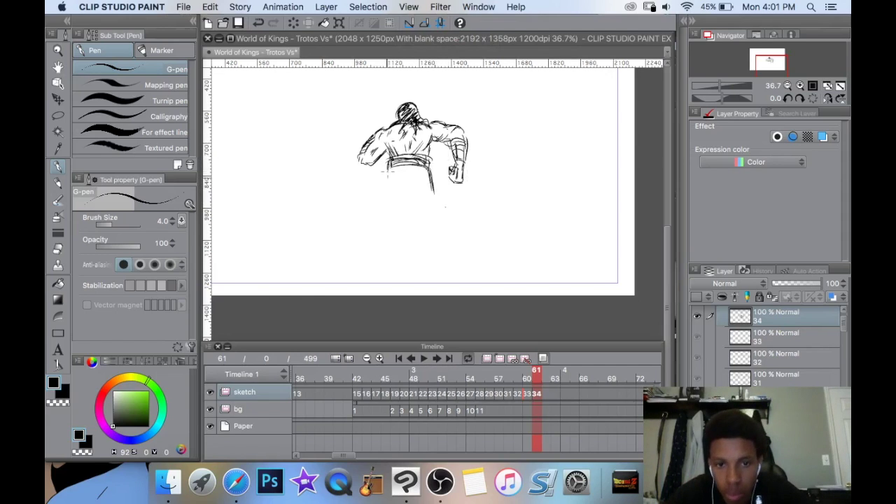
mouse_move(388, 167)
left_mouse_down()
mouse_move(386, 193)
mouse_move(395, 181)
left_mouse_up()
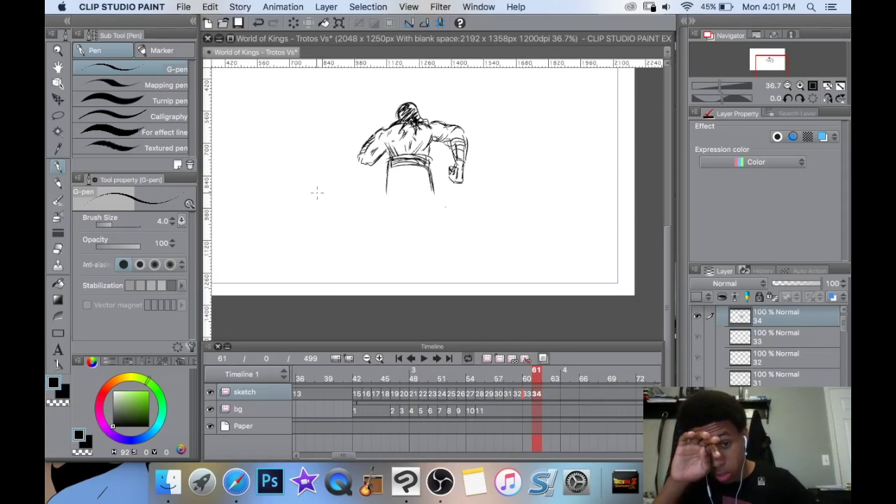
left_click_drag(430, 175, 437, 222)
mouse_move(389, 185)
left_mouse_down()
mouse_move(393, 209)
mouse_move(411, 190)
mouse_move(396, 188)
mouse_move(400, 217)
mouse_move(404, 182)
mouse_move(396, 166)
left_mouse_up()
key("e")
mouse_move(397, 168)
left_mouse_down()
mouse_move(403, 178)
mouse_move(436, 183)
left_mouse_up()
key("p")
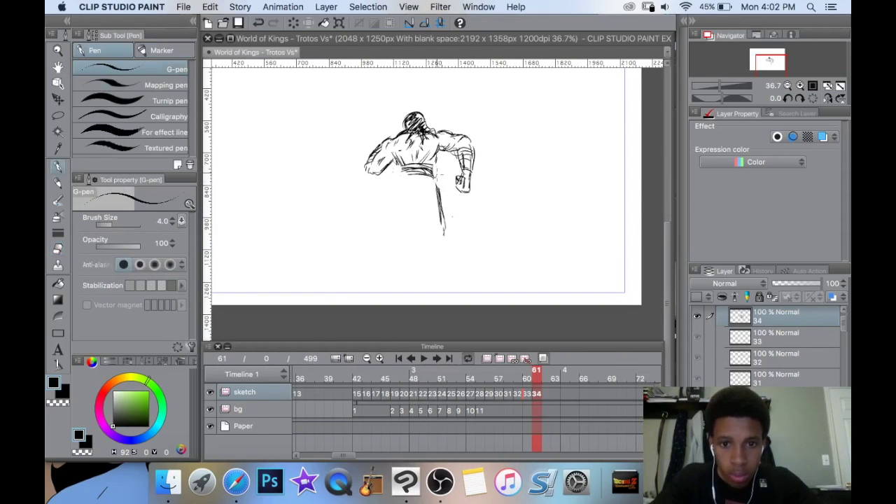
Draw the right thigh and trouser leg and the left leg bent up behind, with fabric folds below the sash.
mouse_move(395, 169)
left_mouse_down()
mouse_move(445, 200)
mouse_move(450, 263)
left_mouse_up()
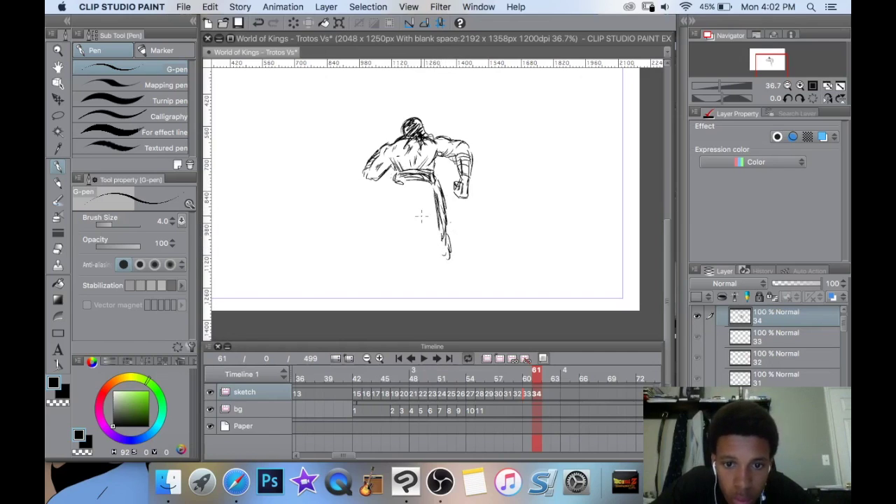
mouse_move(421, 216)
left_mouse_down()
mouse_move(416, 231)
mouse_move(431, 263)
left_mouse_up()
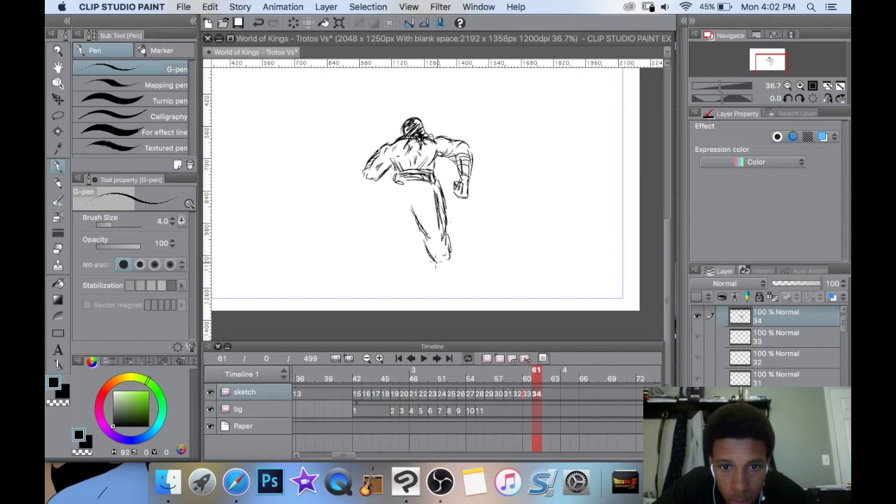
mouse_move(394, 173)
left_mouse_down()
mouse_move(381, 220)
mouse_move(396, 210)
mouse_move(405, 225)
mouse_move(386, 234)
mouse_move(398, 221)
mouse_move(393, 241)
mouse_move(408, 241)
mouse_move(380, 230)
mouse_move(378, 245)
mouse_move(406, 248)
mouse_move(414, 206)
mouse_move(401, 213)
mouse_move(426, 206)
mouse_move(423, 221)
left_mouse_up()
left_click_drag(396, 179, 431, 180)
mouse_move(388, 183)
left_mouse_down()
mouse_move(399, 168)
mouse_move(442, 179)
mouse_move(445, 172)
left_mouse_up()
mouse_move(415, 175)
left_mouse_down()
mouse_move(436, 168)
mouse_move(397, 178)
mouse_move(427, 205)
left_mouse_up()
Draw the right lower leg with its calf and ankle, ending in a foot planted on the ground.
mouse_move(466, 228)
left_mouse_down()
mouse_move(451, 196)
mouse_move(412, 212)
mouse_move(425, 217)
mouse_move(416, 200)
mouse_move(435, 238)
left_mouse_up()
left_click_drag(424, 226, 438, 257)
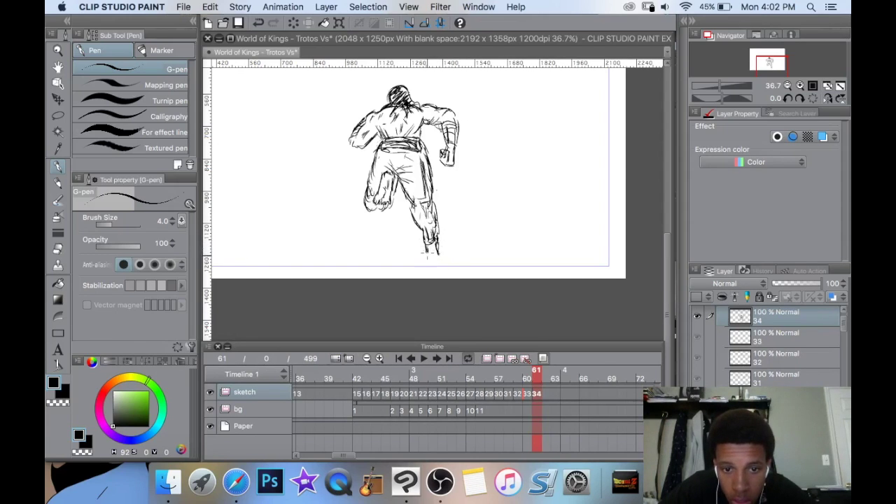
mouse_move(438, 257)
left_mouse_down()
mouse_move(441, 269)
mouse_move(428, 264)
left_mouse_up()
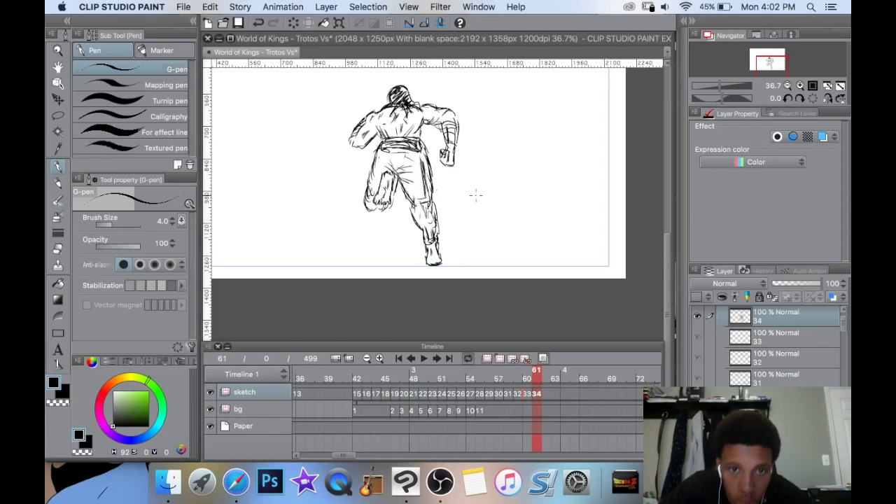
Move the running figure up toward the middle of the canvas and rotate it to -7.9 degrees.
scroll(448, 201, "up", 1)
scroll(428, 283, "down", 2)
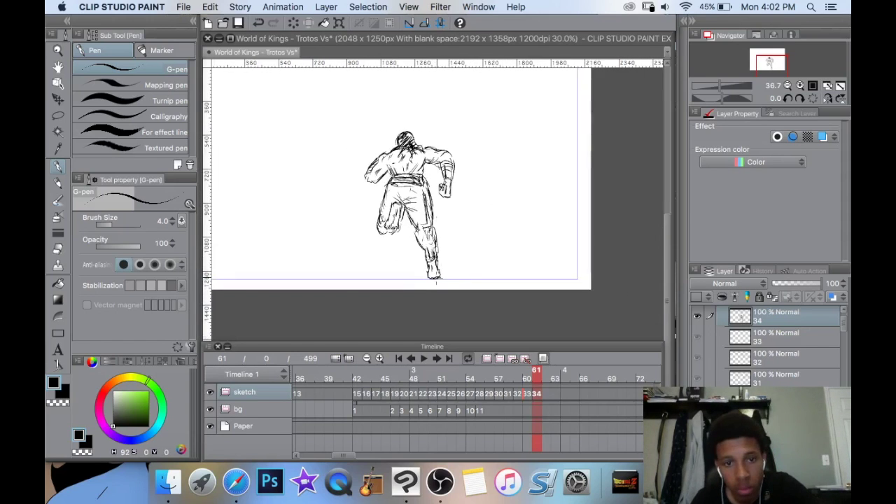
scroll(520, 231, "left", 1)
key("k")
mouse_move(479, 241)
left_mouse_down()
mouse_move(466, 230)
mouse_move(476, 221)
mouse_move(465, 209)
left_mouse_up()
key("super+t")
mouse_move(474, 255)
left_mouse_down()
mouse_move(487, 244)
mouse_move(456, 228)
mouse_move(477, 234)
left_mouse_up()
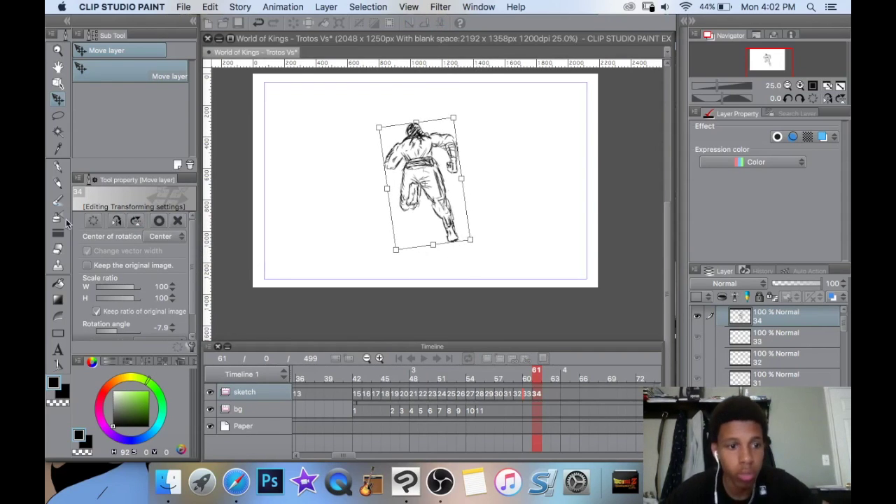
left_click(58, 165)
left_click(501, 198)
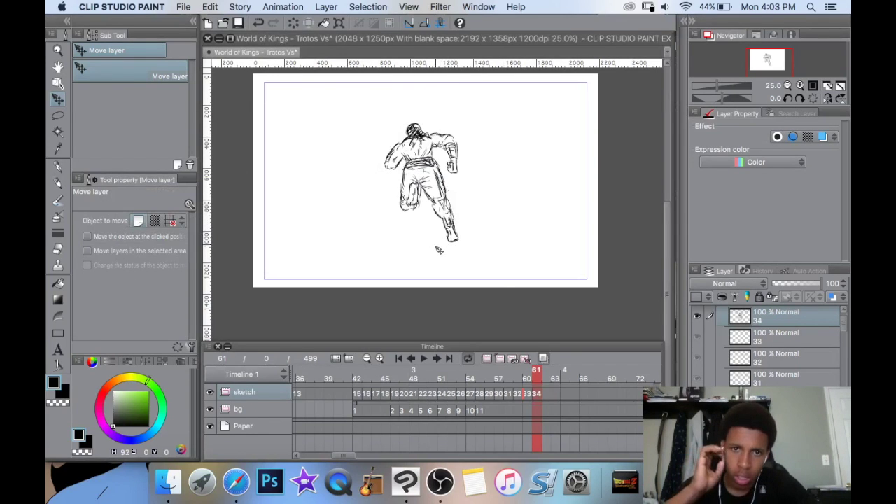
Add a new animation cel to the bg track at frame 61 and get the G-pen ready.
left_click(527, 413)
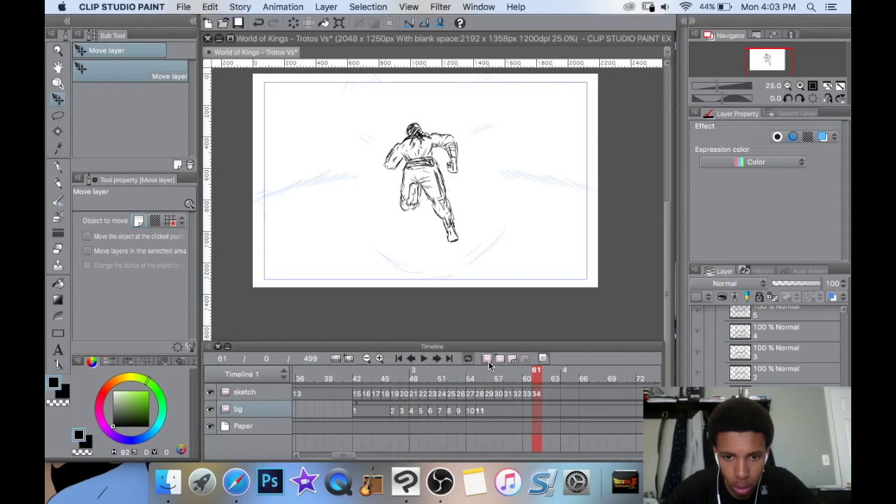
left_click(500, 360)
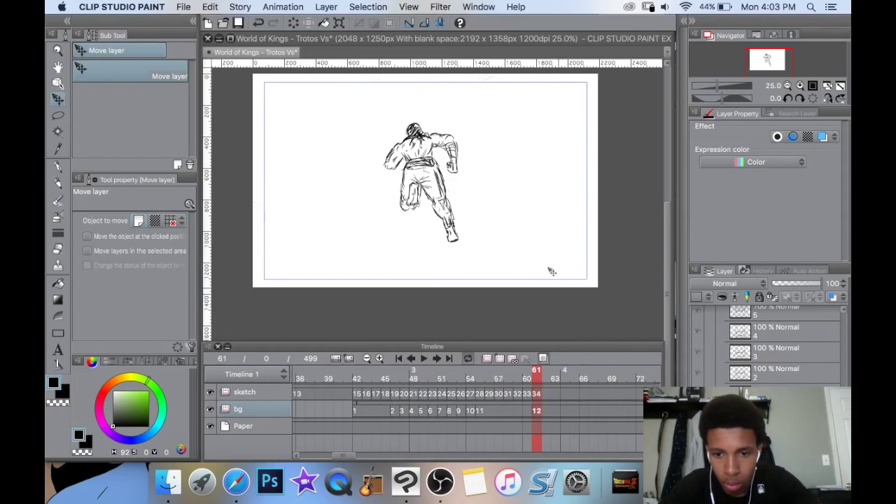
key("p")
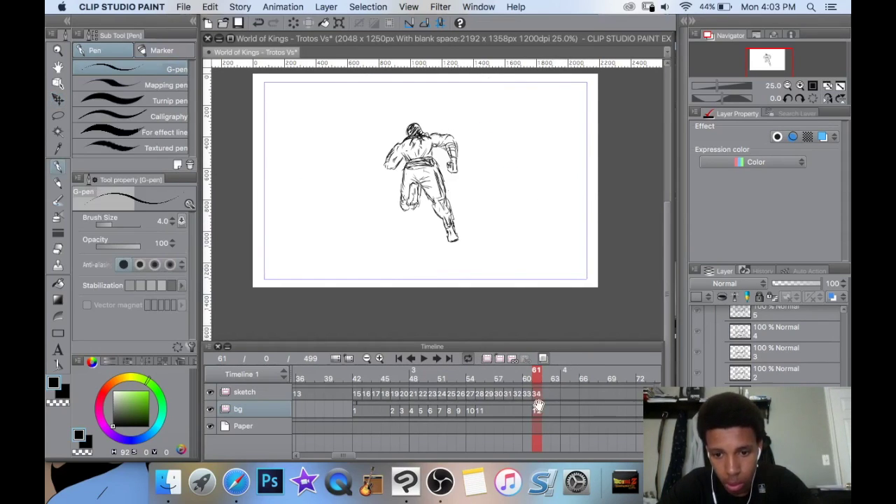
left_click_drag(599, 168, 461, 191)
left_click_drag(571, 174, 447, 192)
left_click_drag(524, 182, 451, 191)
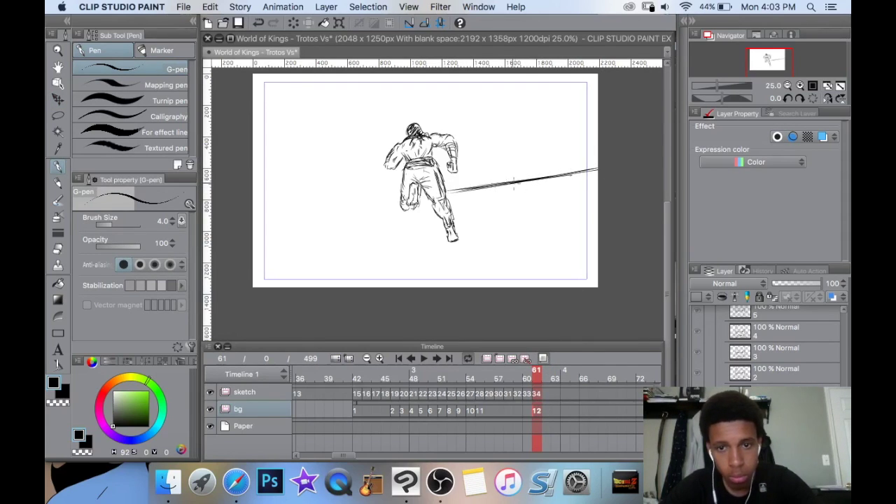
key("super+z")
key("super+z")
key("super+z")
key("super+z")
key("super+z")
Draw a tilted horizon line on the bg cel, rising from the canvas's left edge to its right edge on both sides of the figure.
mouse_move(602, 148)
left_mouse_down()
mouse_move(472, 175)
mouse_move(599, 147)
mouse_move(487, 169)
mouse_move(582, 159)
mouse_move(448, 177)
left_mouse_up()
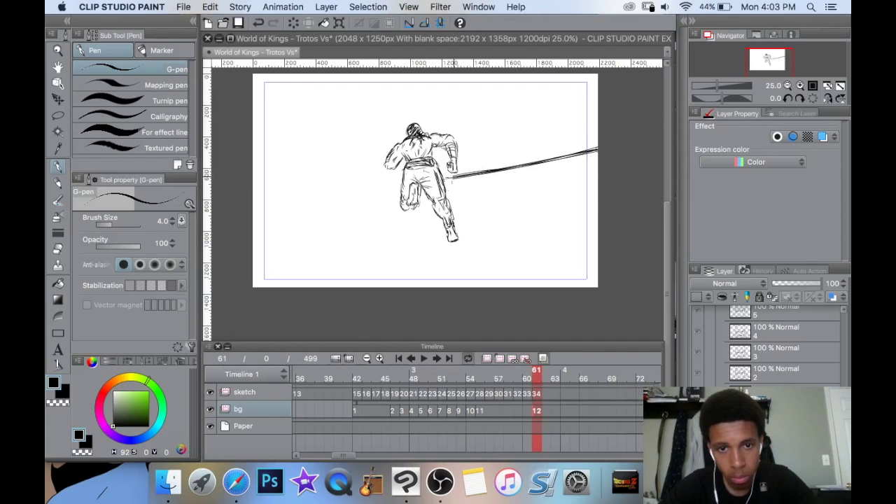
left_click_drag(390, 188, 226, 223)
left_click_drag(293, 211, 252, 218)
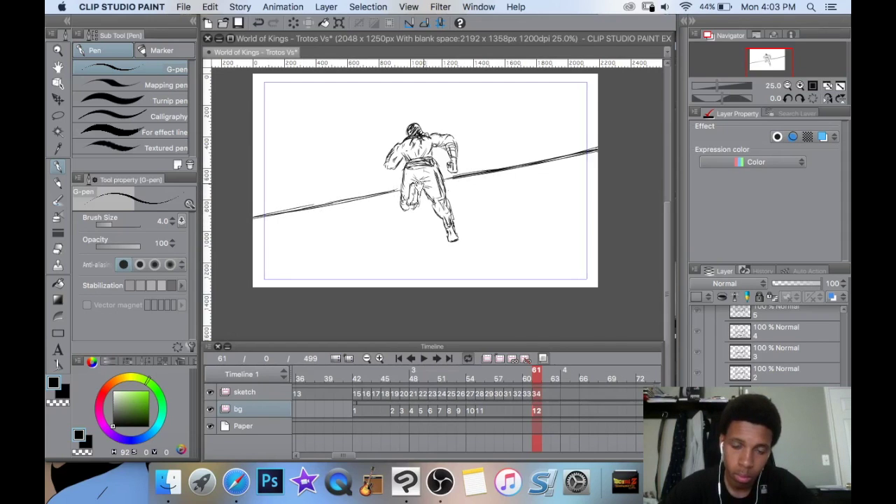
left_click_drag(419, 185, 399, 192)
Sketch short ground shadow strokes under the figure's planted foot on the sketch track's frame 61 cel.
left_click(543, 392)
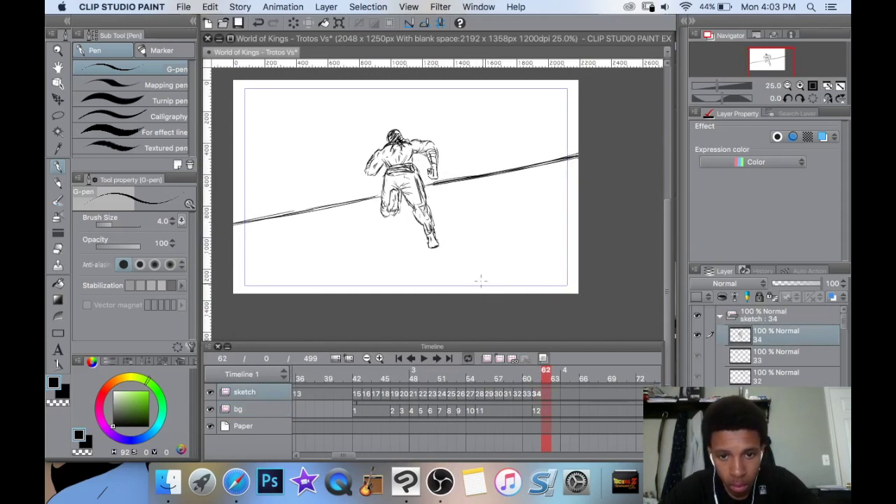
key("Left")
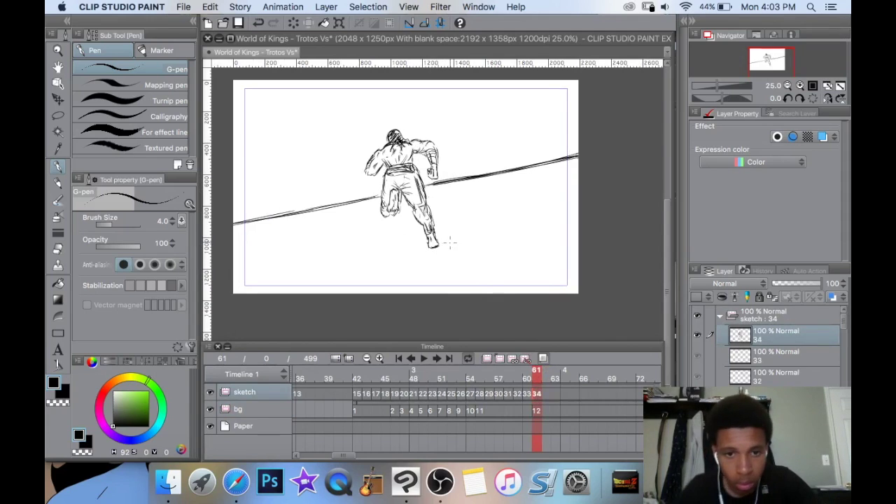
scroll(447, 245, "up", 3)
mouse_move(444, 248)
left_mouse_down()
mouse_move(407, 257)
mouse_move(437, 249)
left_mouse_up()
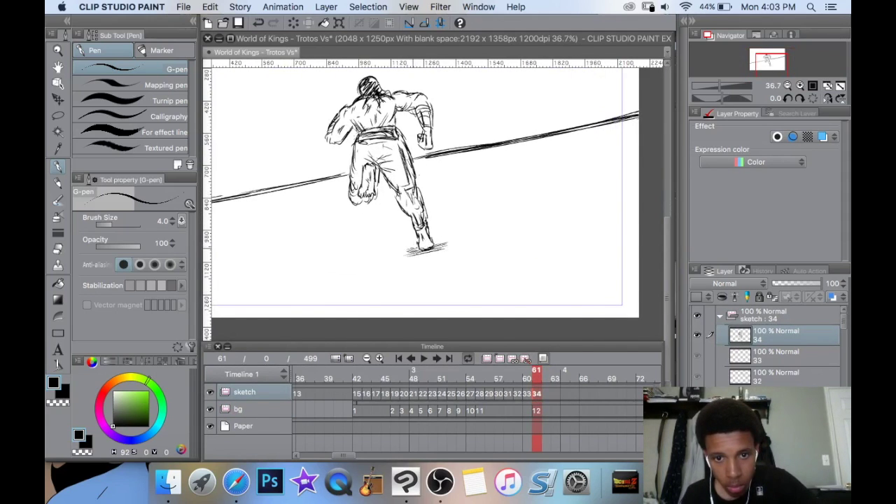
Join the two halves of the horizon line across the figure's legs on the bg cel at frame 61.
left_click(539, 410)
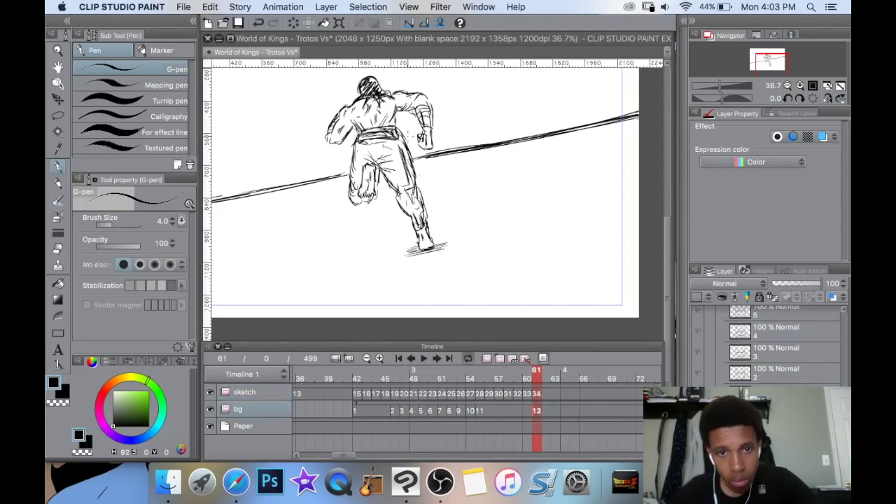
left_click_drag(417, 157, 378, 166)
left_click_drag(404, 162, 325, 180)
left_click_drag(470, 133, 496, 119)
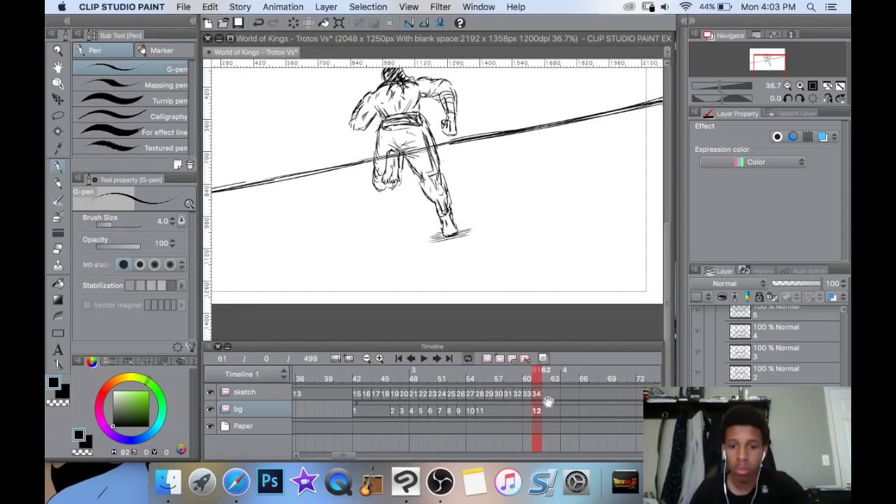
Add a new blank cel to the sketch track at frame 62.
left_click(537, 395)
scroll(524, 224, "down", 3)
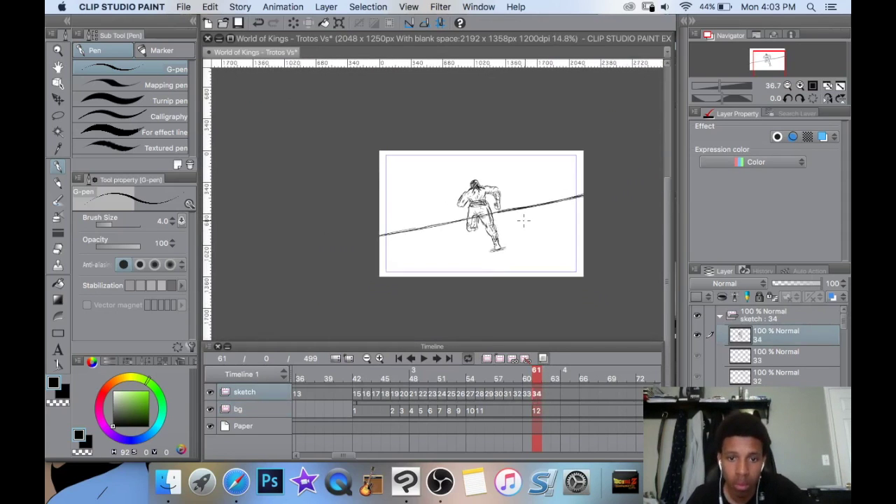
scroll(524, 221, "up", 1)
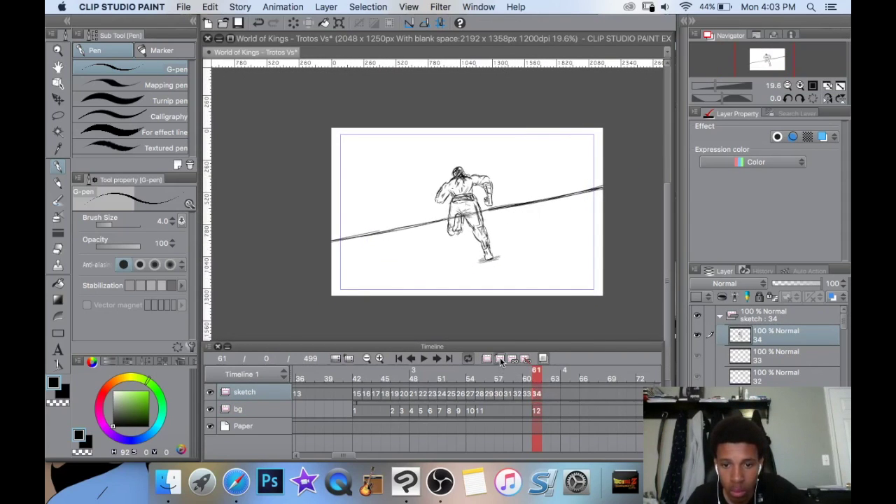
left_click(512, 358)
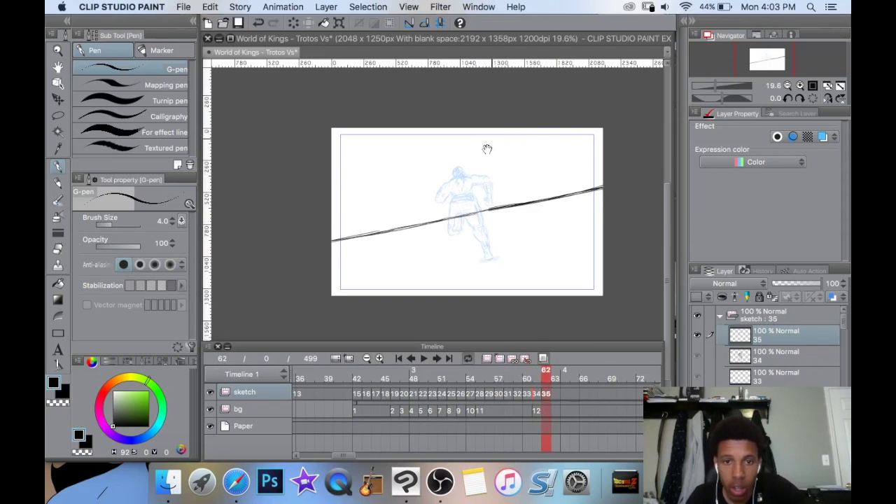
Draw the shoulder line over the onion skin and a raised left upper arm reaching outward to the elbow.
scroll(488, 149, "up", 2)
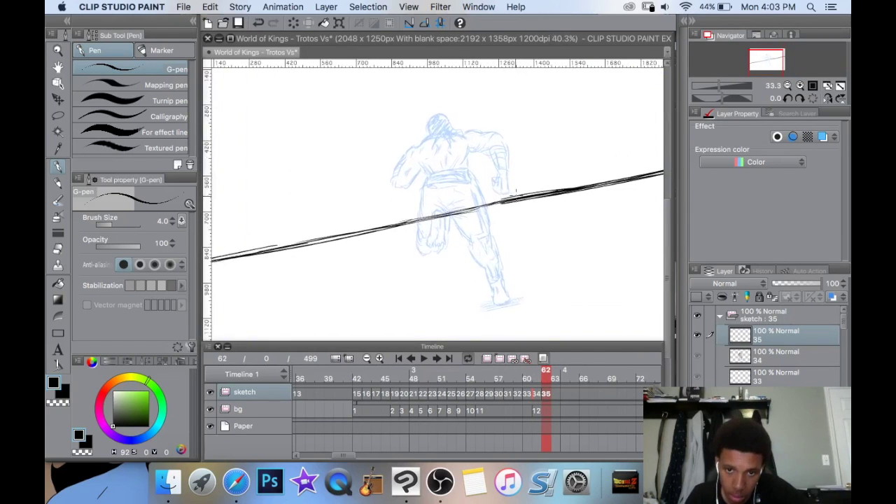
scroll(516, 190, "up", 3)
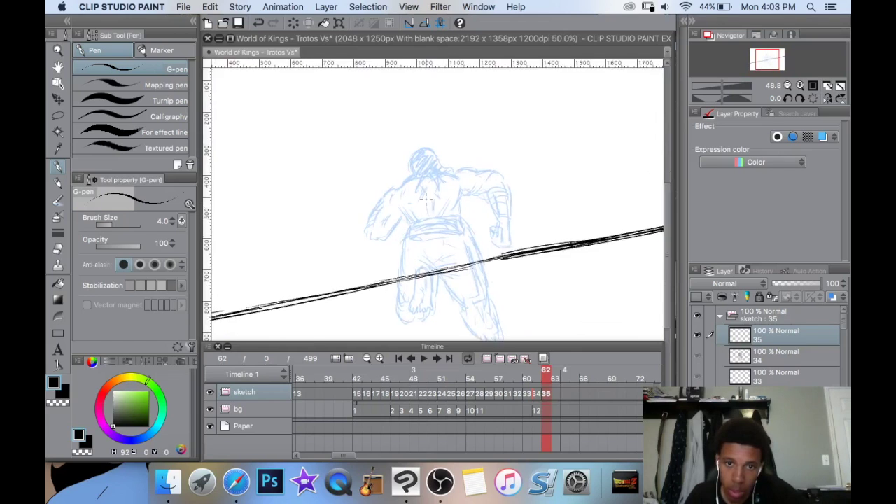
scroll(426, 199, "up", 2)
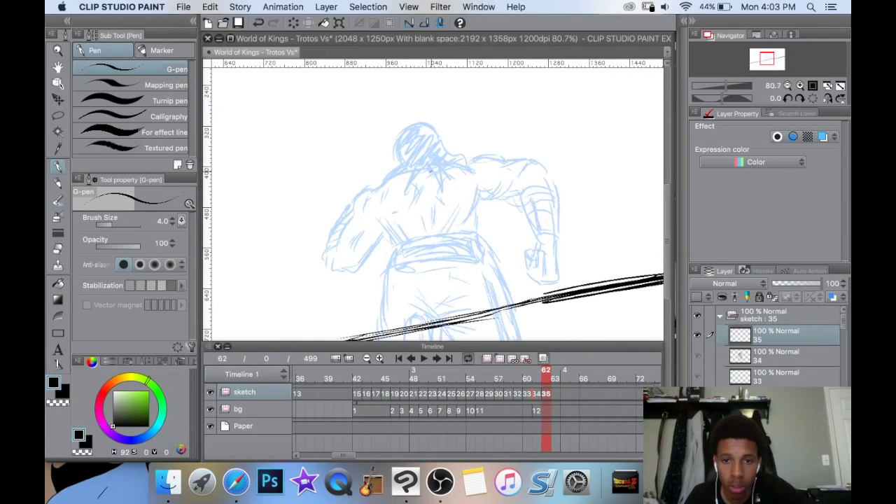
mouse_move(408, 169)
left_mouse_down()
mouse_move(382, 183)
mouse_move(461, 161)
left_mouse_up()
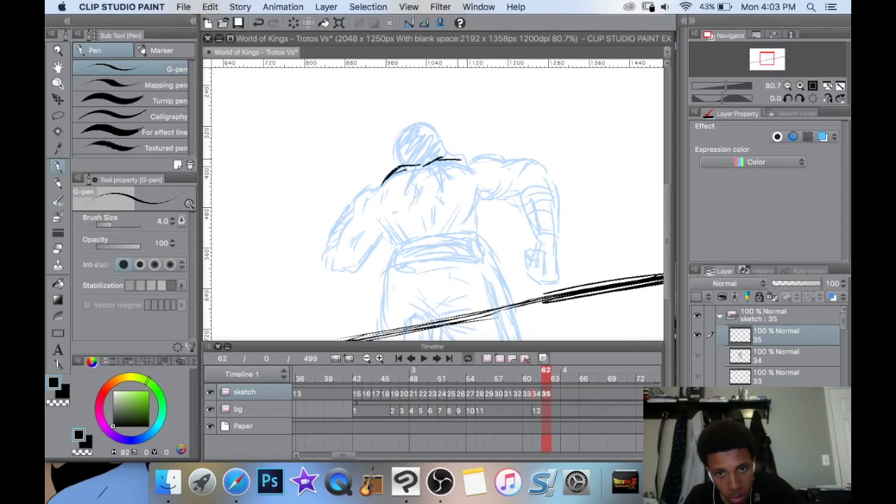
left_click_drag(383, 183, 348, 188)
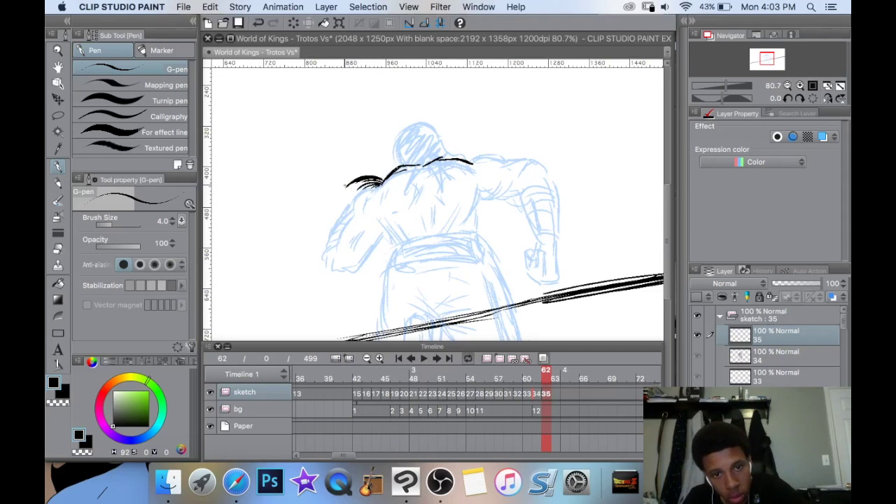
left_click_drag(358, 183, 314, 199)
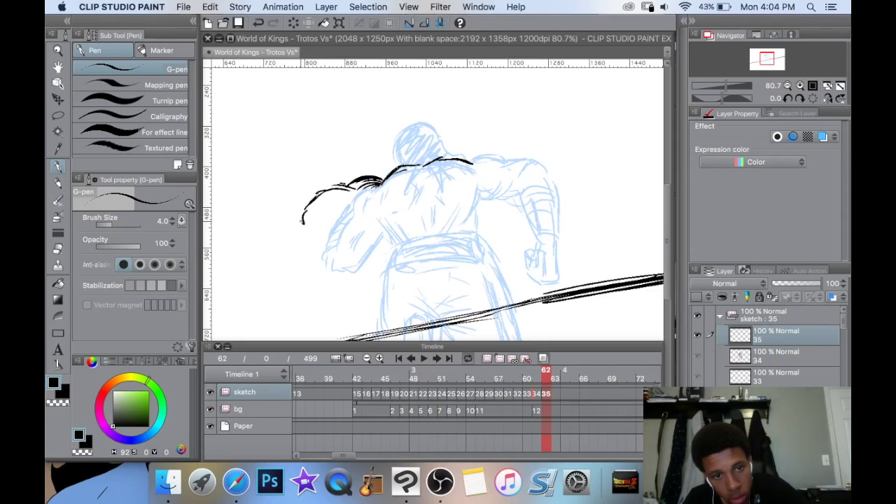
left_click_drag(378, 199, 372, 210)
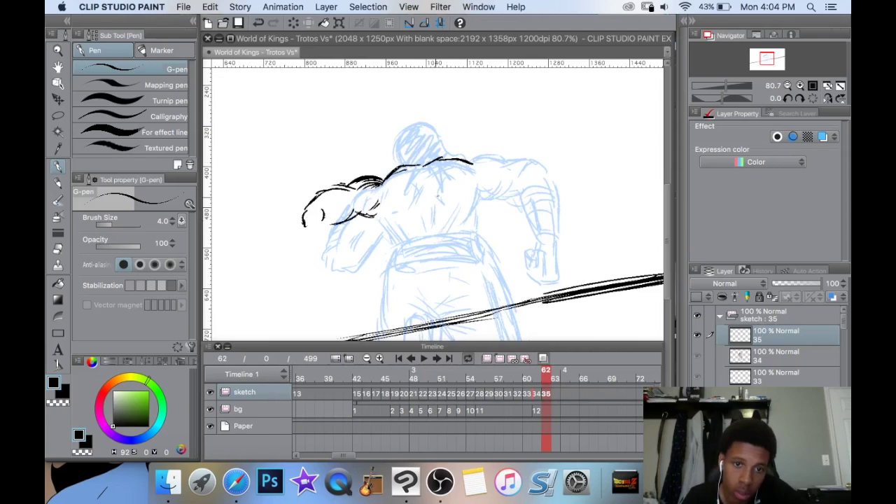
Draw the left forearm hanging down from the elbow, with wraps around it and a clenched fist.
left_click_drag(437, 196, 481, 147)
left_click_drag(379, 176, 366, 217)
left_click_drag(380, 177, 370, 219)
mouse_move(349, 177)
left_mouse_down()
mouse_move(352, 223)
mouse_move(377, 176)
left_mouse_up()
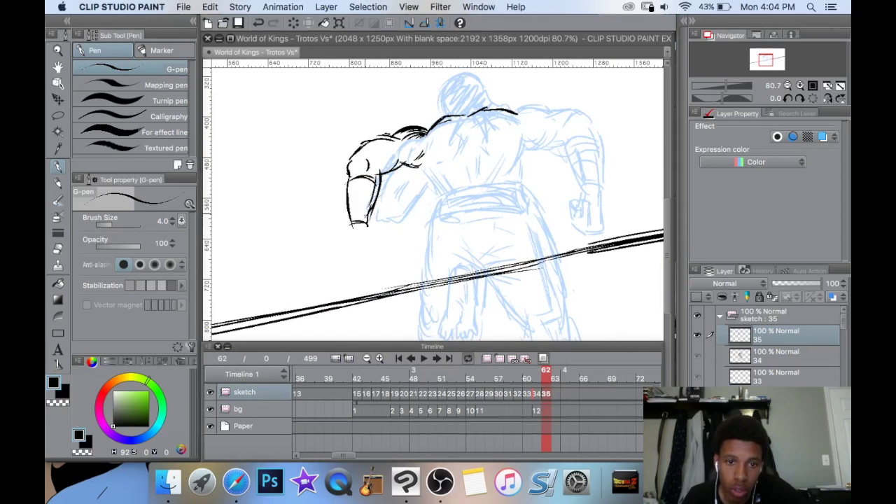
mouse_move(371, 187)
left_mouse_down()
mouse_move(370, 236)
mouse_move(358, 255)
left_mouse_up()
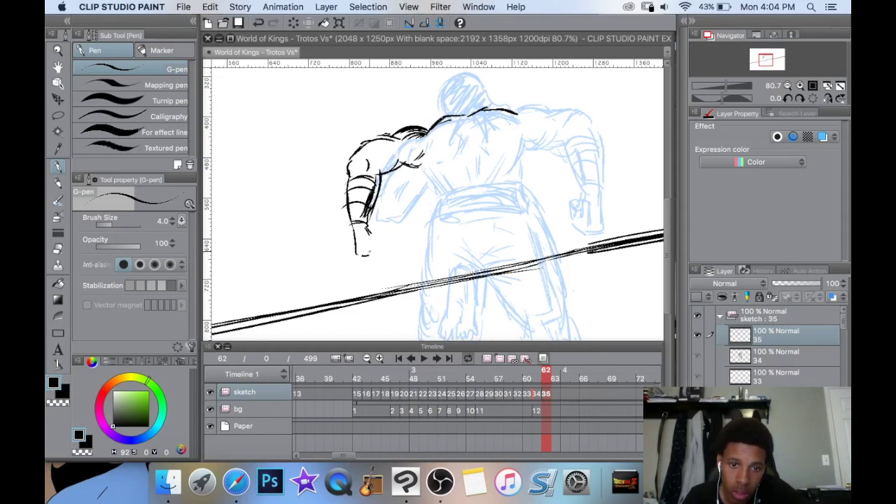
left_click_drag(374, 235, 378, 251)
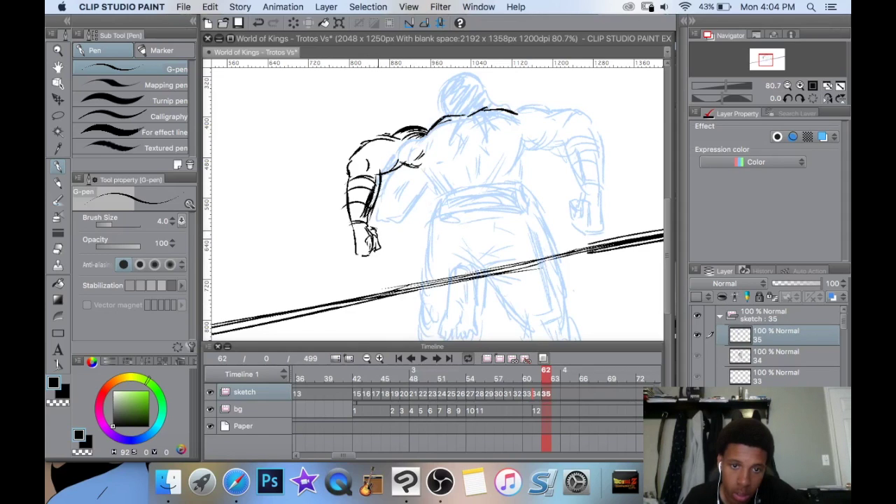
Draw the back muscle lines, the right arm bent forward at the elbow, and the two sides of the waist.
left_click_drag(405, 204, 384, 230)
left_click_drag(405, 188, 426, 197)
left_click_drag(446, 161, 438, 191)
mouse_move(476, 167)
left_mouse_down()
mouse_move(500, 144)
mouse_move(526, 164)
left_mouse_up()
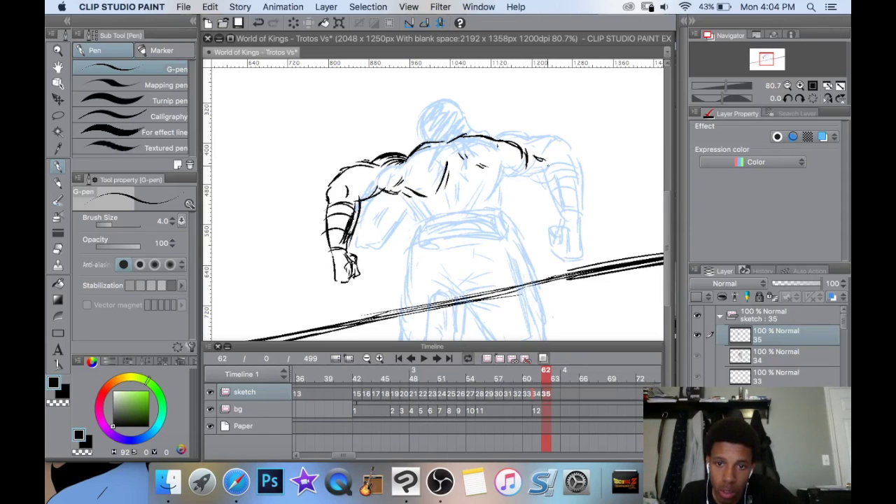
mouse_move(562, 195)
left_mouse_down()
mouse_move(514, 188)
mouse_move(543, 185)
mouse_move(528, 147)
left_mouse_up()
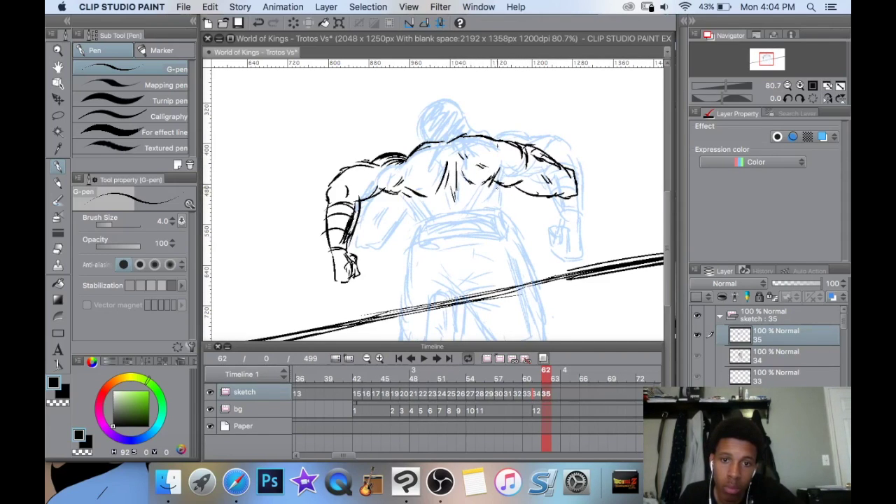
left_click_drag(500, 185, 496, 213)
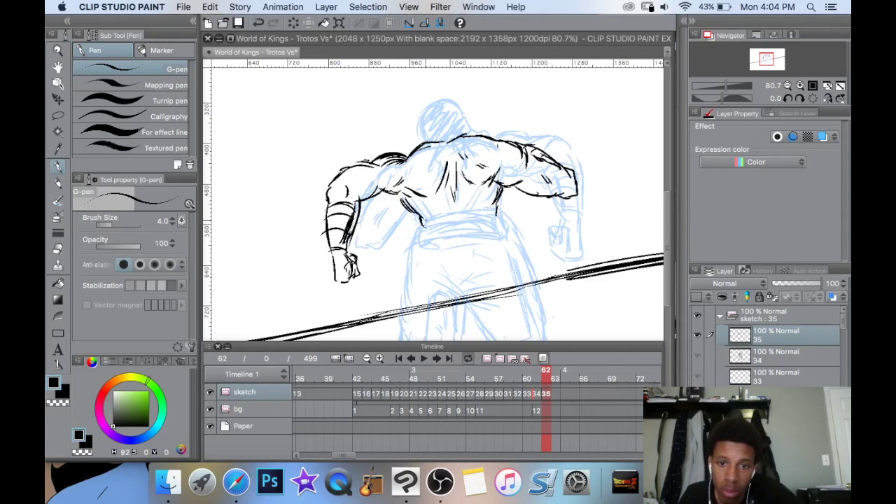
Draw the wide waist sash with slanted ends and several fold lines across it.
mouse_move(500, 217)
left_mouse_down()
mouse_move(419, 226)
mouse_move(411, 248)
mouse_move(506, 236)
left_mouse_up()
mouse_move(450, 239)
left_mouse_down()
mouse_move(502, 235)
mouse_move(496, 226)
left_mouse_up()
left_click_drag(420, 235, 469, 222)
left_click_drag(436, 239, 484, 232)
Draw the head from behind over the onion skin, filling in dark hair that hangs down to the neck.
left_click_drag(524, 155, 538, 143)
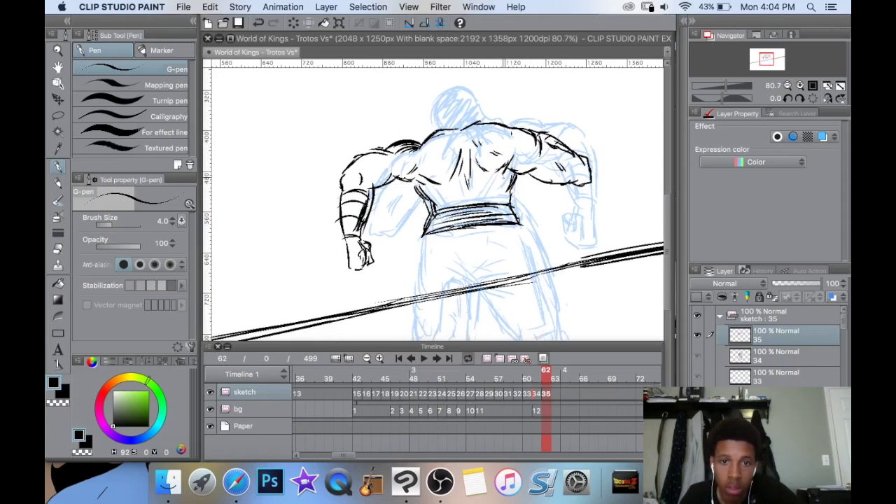
scroll(435, 210, "up", 2)
scroll(434, 210, "right", 1)
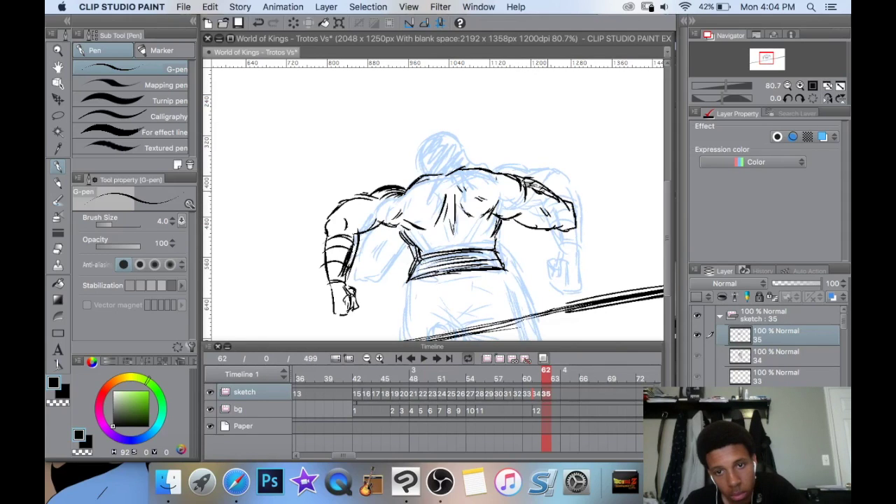
mouse_move(449, 133)
left_mouse_down()
mouse_move(460, 155)
mouse_move(423, 147)
left_mouse_up()
key("super+z")
key("super+z")
key("super+z")
left_click_drag(420, 145, 432, 154)
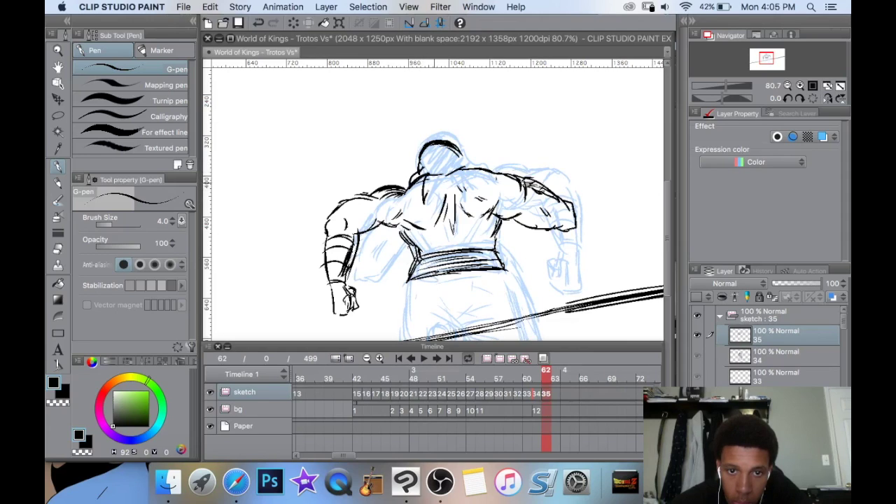
left_click_drag(474, 172, 492, 178)
mouse_move(469, 159)
left_mouse_down()
mouse_move(491, 177)
mouse_move(431, 176)
mouse_move(425, 156)
mouse_move(418, 177)
mouse_move(426, 193)
mouse_move(466, 188)
left_mouse_up()
Draw the outer trouser lines from the sash and the raised right foot kicked up behind the bent knee.
scroll(507, 191, "down", 3)
scroll(507, 184, "down", 2)
scroll(510, 183, "up", 1)
left_click_drag(510, 184, 506, 131)
scroll(530, 156, "up", 1)
left_click_drag(438, 124, 433, 170)
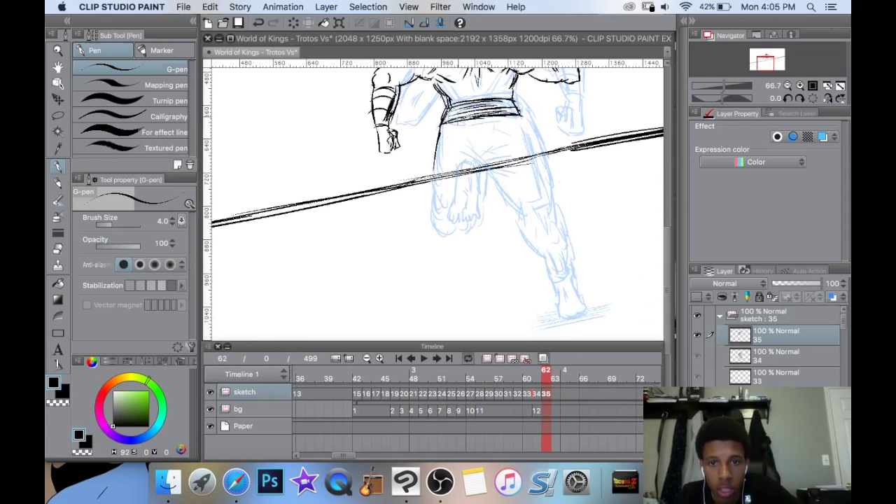
mouse_move(520, 117)
left_mouse_down()
mouse_move(560, 183)
mouse_move(564, 206)
mouse_move(567, 199)
mouse_move(554, 228)
left_mouse_up()
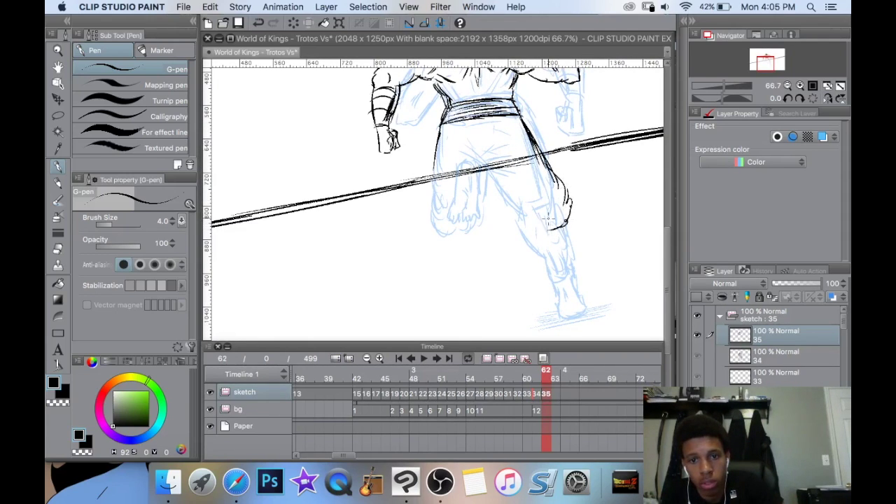
mouse_move(542, 199)
left_mouse_down()
mouse_move(550, 226)
mouse_move(536, 200)
mouse_move(525, 208)
mouse_move(533, 214)
mouse_move(520, 201)
mouse_move(529, 230)
mouse_move(545, 240)
mouse_move(557, 224)
mouse_move(564, 245)
mouse_move(538, 246)
left_mouse_up()
Draw the right leg's inner line up to the crotch and add trouser folds across the seat.
left_click_drag(512, 201, 521, 219)
left_click_drag(496, 176, 522, 223)
left_click_drag(478, 162, 527, 223)
left_click_drag(467, 161, 490, 181)
mouse_move(479, 165)
left_mouse_down()
mouse_move(498, 178)
mouse_move(509, 163)
left_mouse_up()
mouse_move(473, 166)
left_mouse_down()
mouse_move(512, 156)
mouse_move(476, 165)
mouse_move(483, 161)
left_mouse_up()
Try an extended left leg running straight down from the hip to a foot with toes.
mouse_move(470, 172)
left_mouse_down()
mouse_move(486, 181)
mouse_move(466, 240)
left_mouse_up()
left_click_drag(432, 148, 431, 274)
scroll(512, 164, "down", 3)
mouse_move(484, 172)
left_mouse_down()
mouse_move(478, 212)
mouse_move(465, 219)
mouse_move(472, 241)
mouse_move(442, 245)
mouse_move(439, 274)
left_mouse_up()
mouse_move(476, 245)
left_mouse_down()
mouse_move(462, 282)
mouse_move(452, 284)
left_mouse_up()
mouse_move(445, 250)
left_mouse_down()
mouse_move(448, 278)
mouse_move(465, 279)
mouse_move(452, 285)
left_mouse_up()
scroll(474, 145, "up", 4)
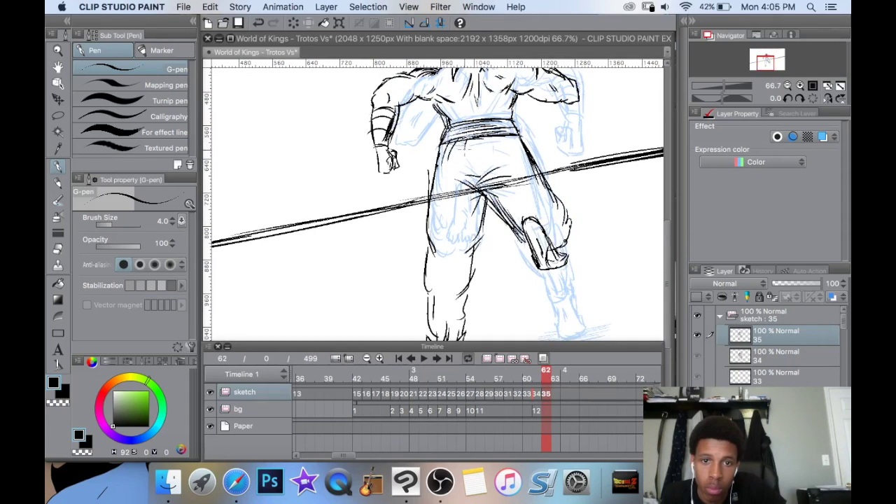
scroll(514, 143, "down", 4)
scroll(505, 147, "down", 4)
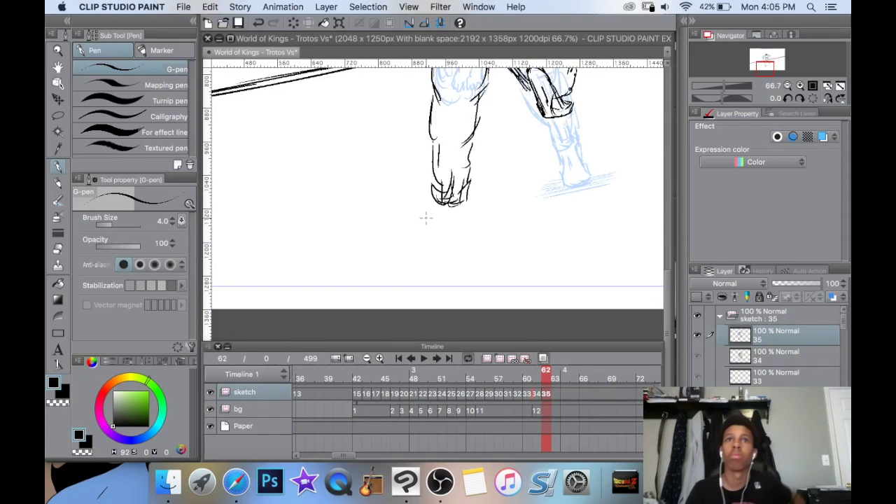
scroll(380, 282, "up", 5)
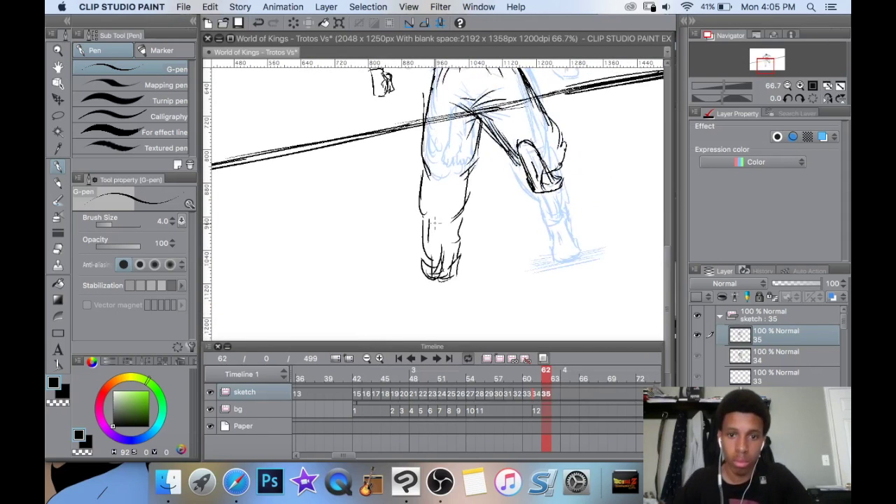
Erase the left leg's lines from the hip down to the foot.
key("e")
mouse_move(414, 172)
left_mouse_down()
mouse_move(413, 274)
mouse_move(459, 144)
mouse_move(414, 153)
mouse_move(407, 140)
mouse_move(458, 76)
left_mouse_up()
scroll(458, 76, "up", 4)
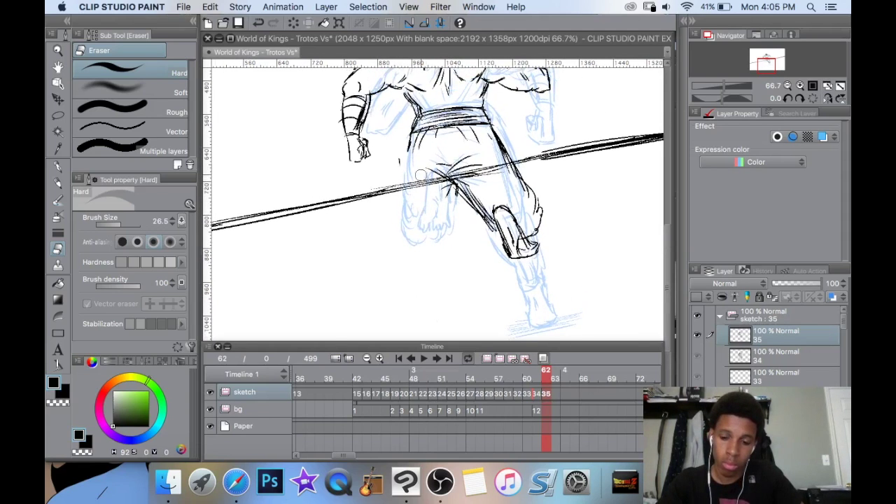
Draw a new extended left leg slanting inward from the hip, with a knee fold, calf and gathered trouser cuff.
key("p")
left_click_drag(400, 134, 413, 245)
mouse_move(458, 208)
left_mouse_down()
mouse_move(458, 153)
mouse_move(464, 188)
mouse_move(446, 255)
left_mouse_up()
mouse_move(466, 201)
left_mouse_down()
mouse_move(470, 240)
mouse_move(446, 279)
mouse_move(460, 291)
left_mouse_up()
mouse_move(476, 246)
left_mouse_down()
mouse_move(459, 285)
mouse_move(467, 288)
mouse_move(458, 285)
left_mouse_up()
left_click_drag(453, 268, 453, 308)
scroll(453, 308, "down", 3)
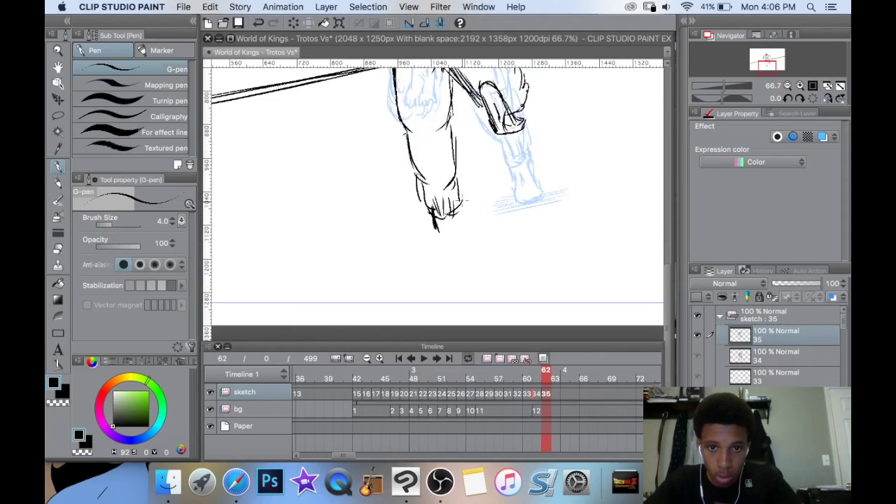
Draw the left foot planted on the ground below the trouser cuff.
mouse_move(459, 199)
left_mouse_down()
mouse_move(466, 229)
mouse_move(444, 243)
mouse_move(466, 246)
mouse_move(458, 252)
left_mouse_up()
mouse_move(437, 222)
left_mouse_down()
mouse_move(449, 253)
mouse_move(480, 238)
mouse_move(462, 249)
left_mouse_up()
mouse_move(490, 204)
left_mouse_down()
mouse_move(498, 203)
mouse_move(461, 234)
left_mouse_up()
left_click_drag(454, 221, 454, 232)
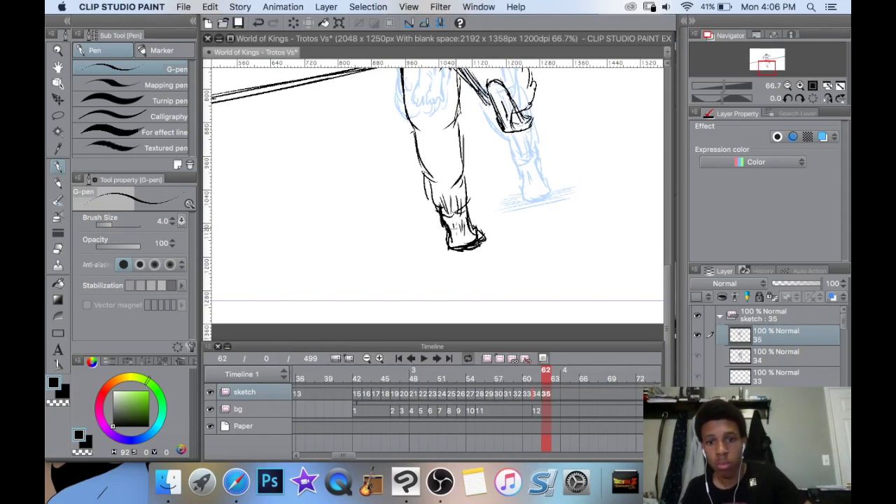
Add fold lines on the left thigh and slanted ground shading strokes beneath the planted foot.
scroll(516, 208, "up", 1)
scroll(518, 206, "down", 3)
scroll(500, 215, "up", 2)
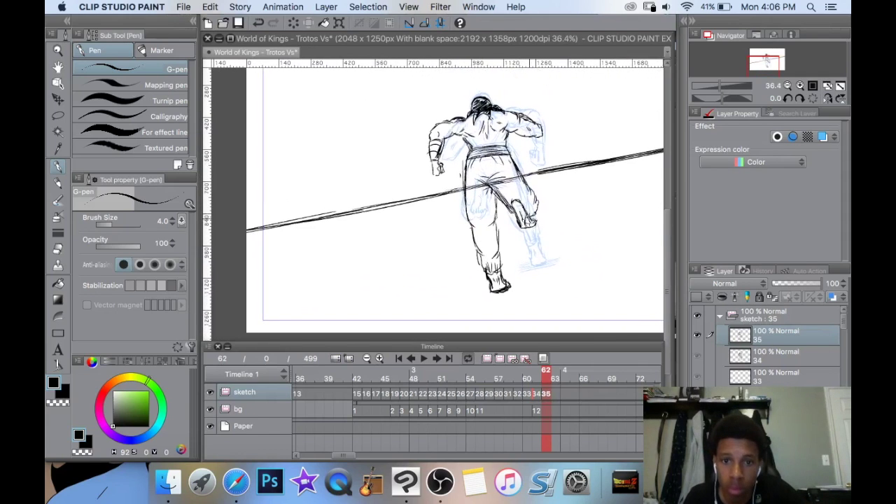
scroll(500, 214, "up", 1)
left_click_drag(488, 196, 488, 214)
left_click_drag(484, 190, 482, 212)
left_click_drag(475, 188, 480, 215)
mouse_move(525, 295)
left_mouse_down()
mouse_move(541, 244)
mouse_move(487, 249)
left_mouse_up()
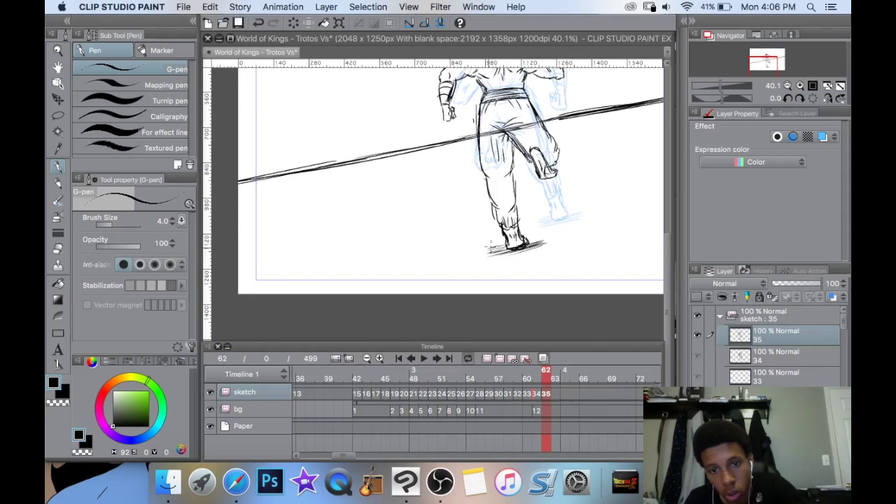
scroll(550, 204, "down", 3)
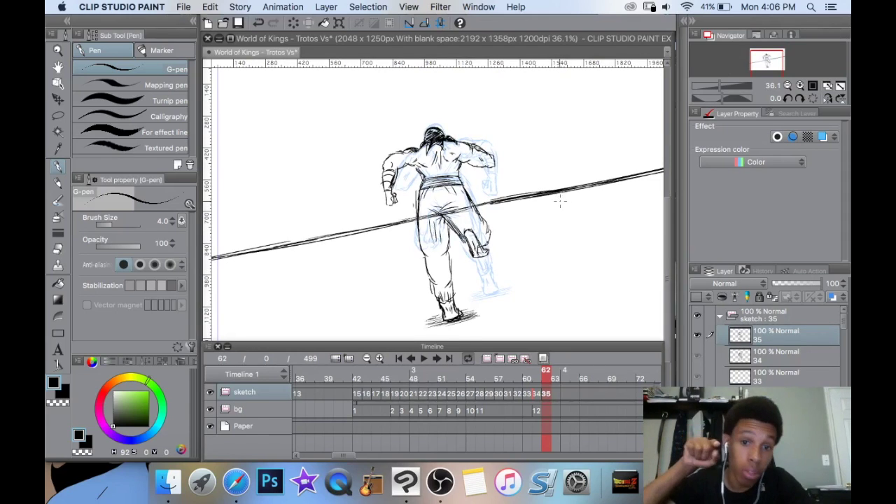
Scale the whole figure on frame 62 to 94%, nudge it slightly upward, and apply the transformation.
key("super+t")
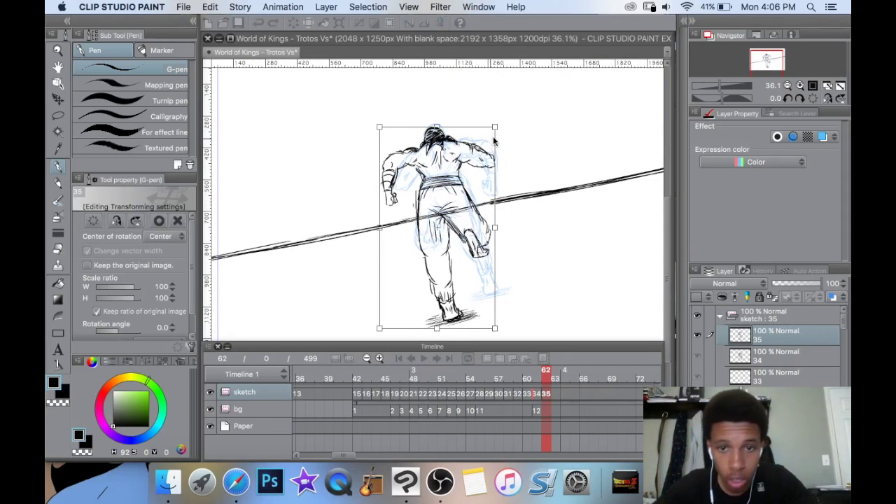
left_click_drag(495, 126, 491, 135)
left_click_drag(475, 181, 476, 174)
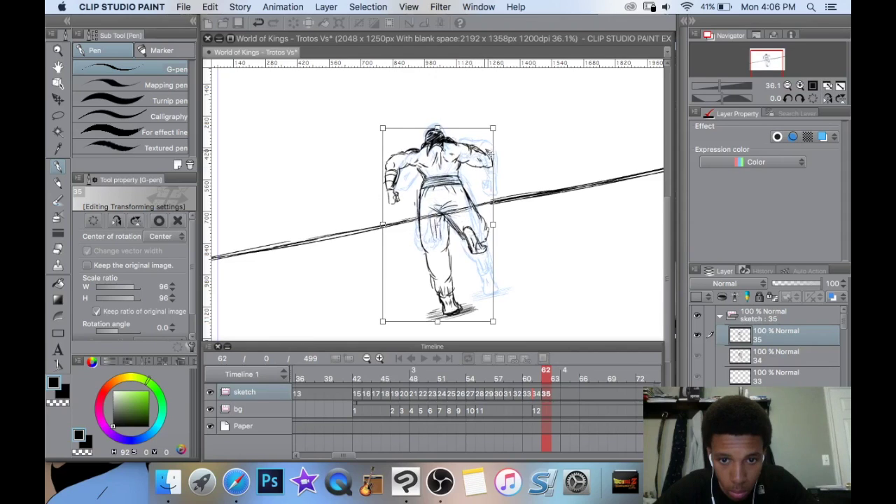
left_click_drag(493, 129, 482, 151)
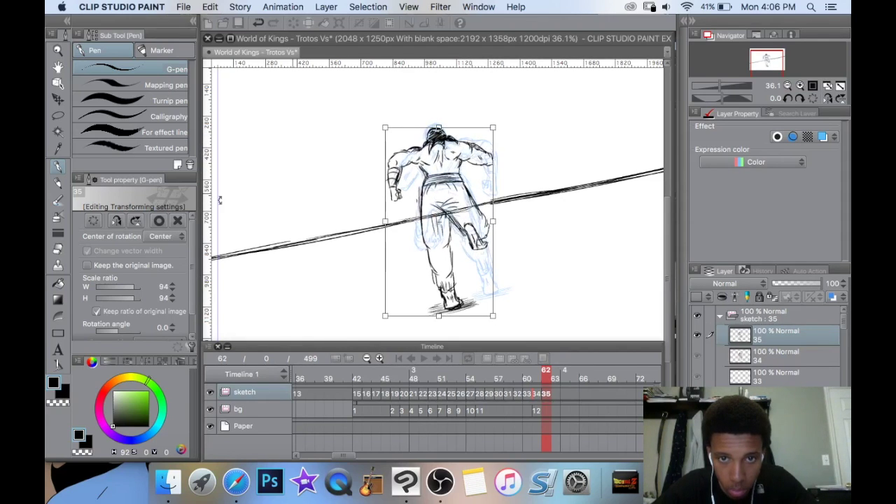
left_click(57, 181)
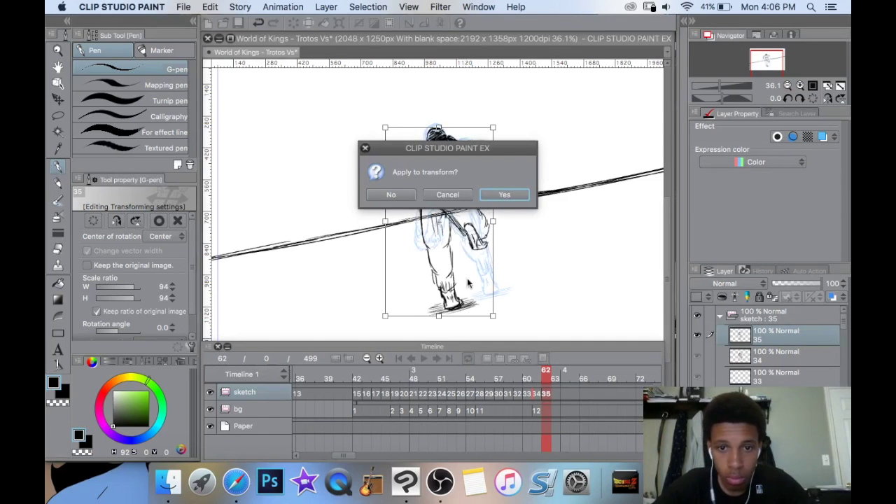
left_click(507, 195)
Add a new blank cel to the sketch track at frame 63.
left_click(500, 359)
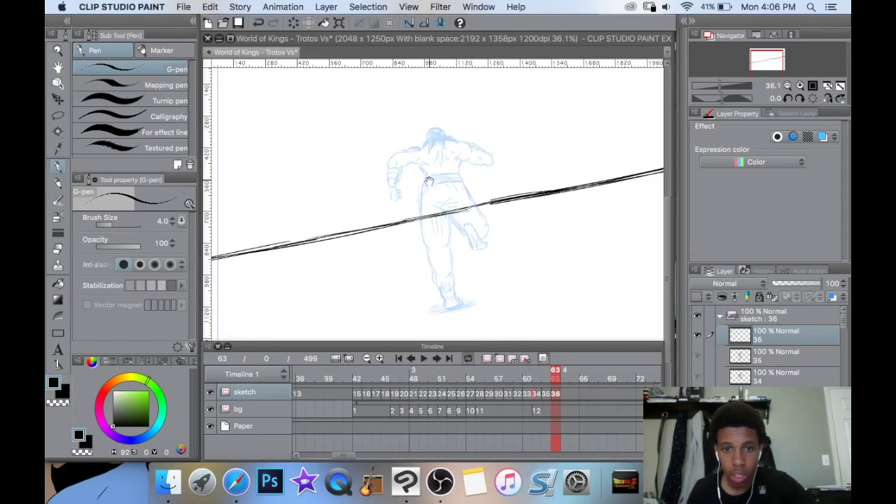
left_click_drag(430, 182, 454, 181)
scroll(474, 153, "up", 3)
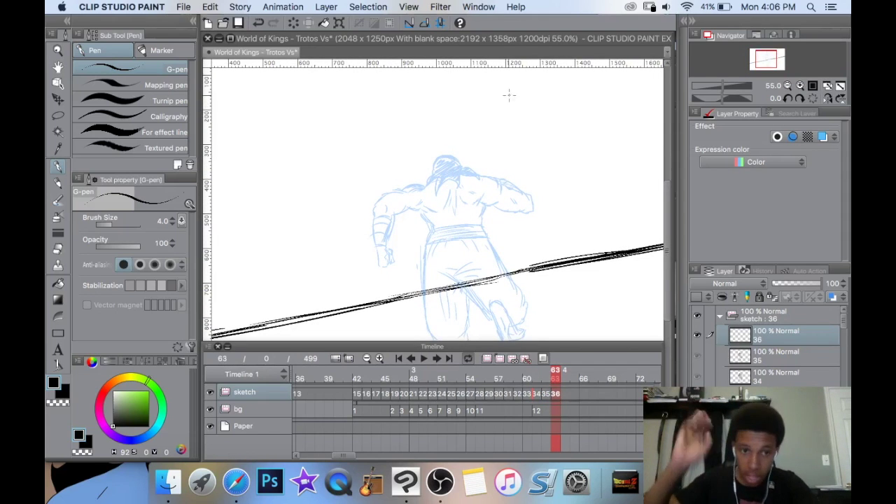
scroll(458, 167, "down", 3)
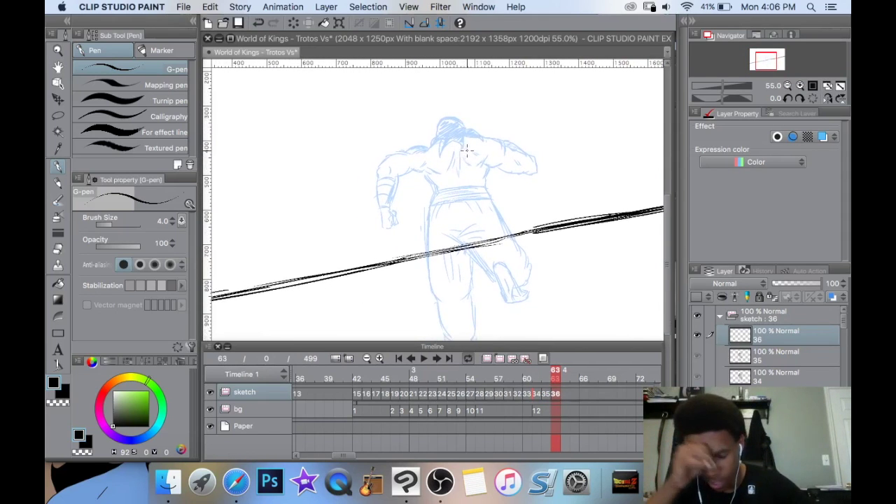
scroll(451, 152, "up", 3)
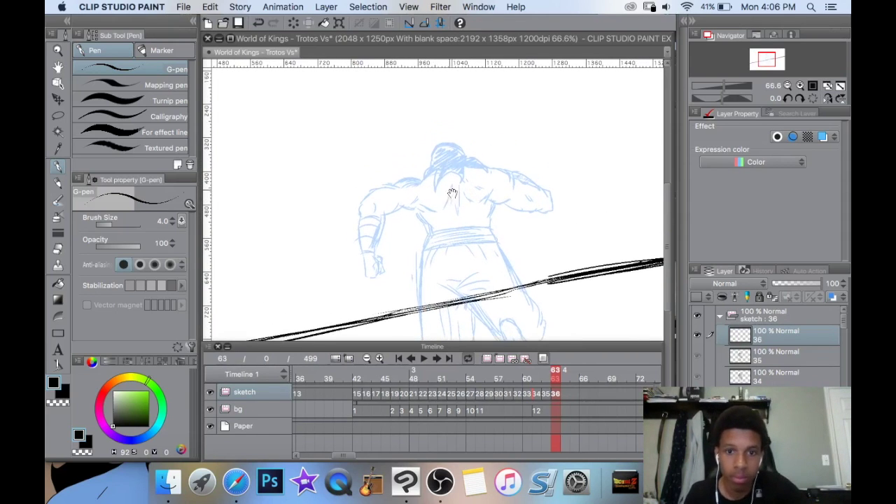
scroll(439, 191, "up", 2)
Draw the shoulder line over the onion skin and the top of a raised right upper arm reaching outward to the elbow.
mouse_move(500, 166)
left_mouse_down()
mouse_move(422, 159)
mouse_move(385, 167)
mouse_move(364, 184)
left_mouse_up()
left_click_drag(461, 154, 490, 154)
left_click_drag(500, 184, 479, 177)
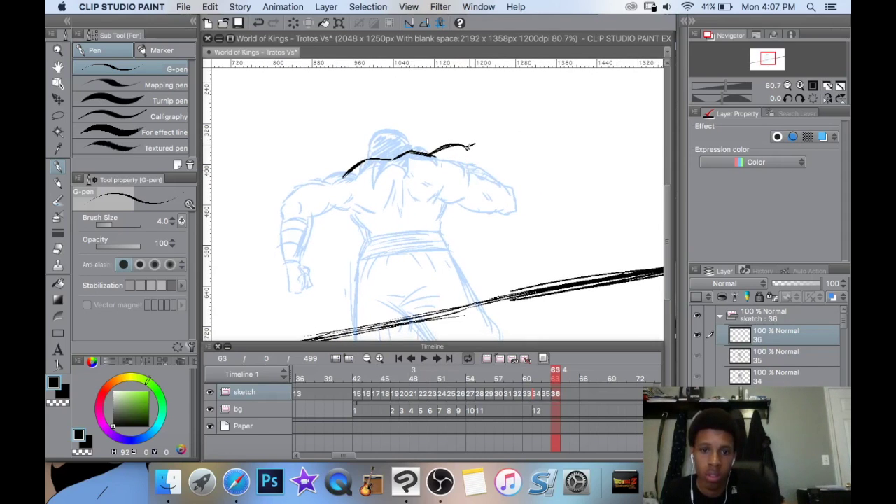
left_click_drag(499, 145, 522, 149)
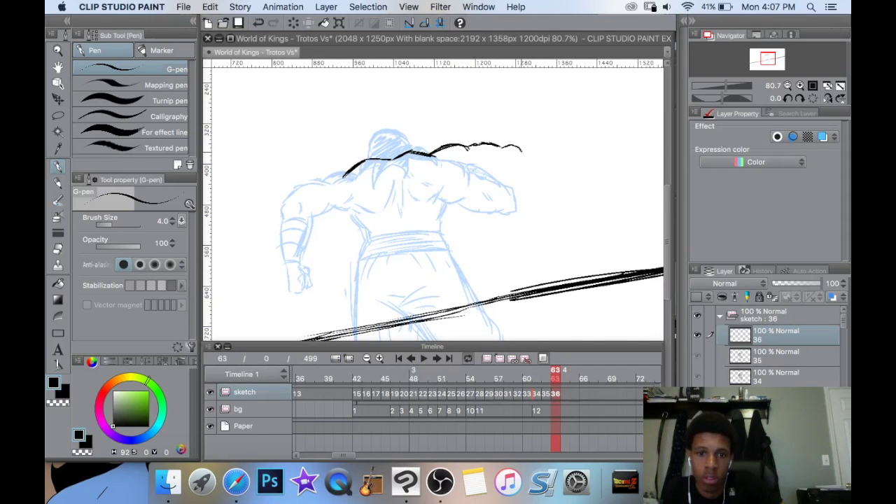
key("super+z")
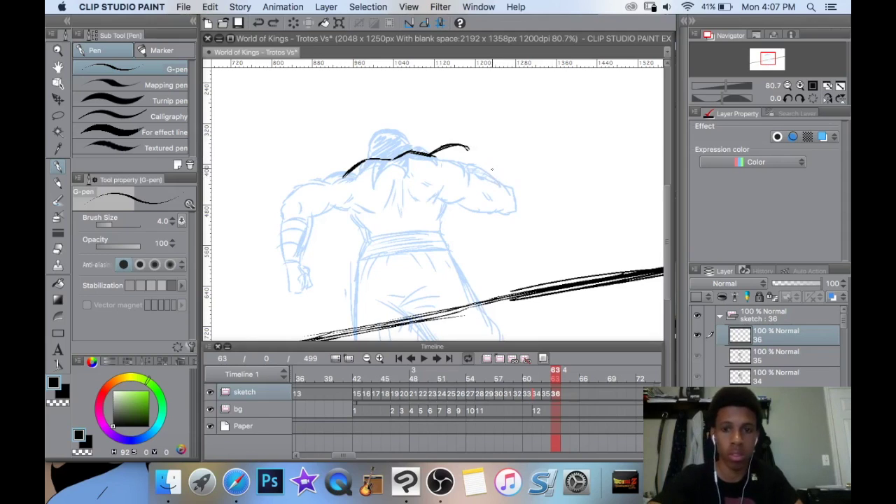
left_click_drag(471, 145, 508, 141)
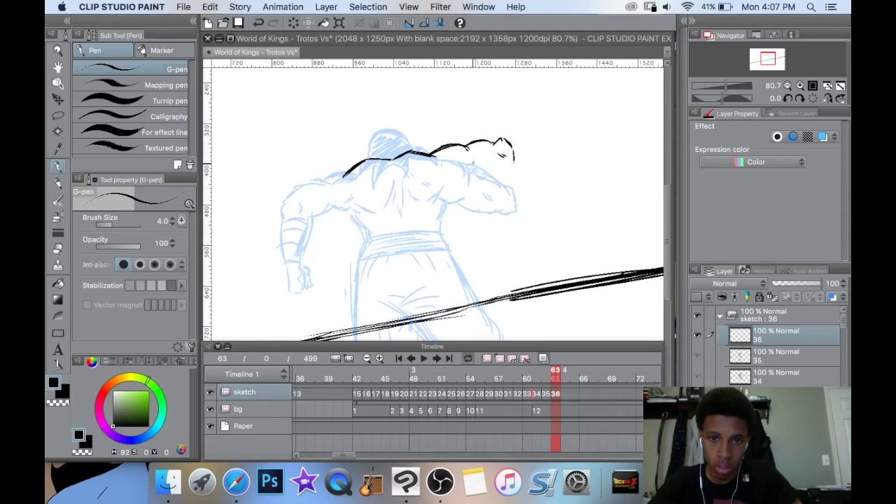
Draw the right forearm hanging from the elbow with wraps and a clenched fist, plus the upper arm's underside.
left_click_drag(486, 157, 493, 197)
left_click_drag(515, 157, 514, 207)
mouse_move(486, 163)
left_mouse_down()
mouse_move(516, 161)
mouse_move(501, 201)
left_mouse_up()
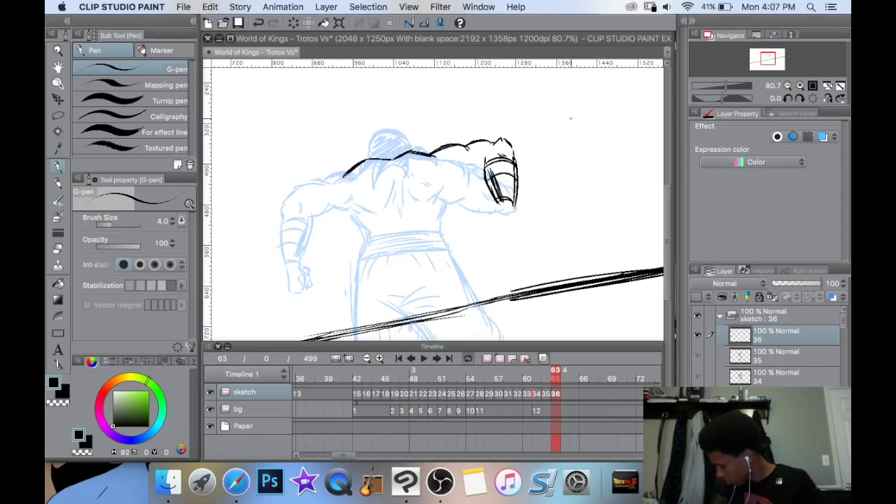
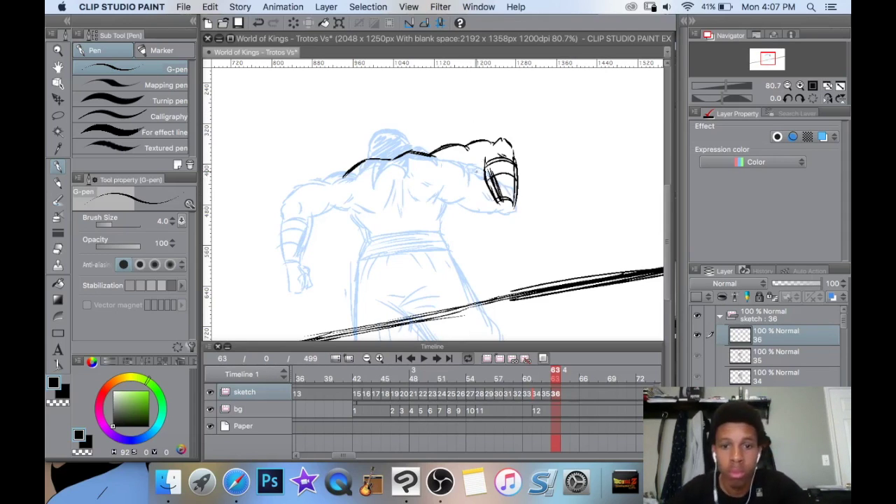
mouse_move(465, 166)
left_mouse_down()
mouse_move(501, 139)
mouse_move(448, 188)
left_mouse_up()
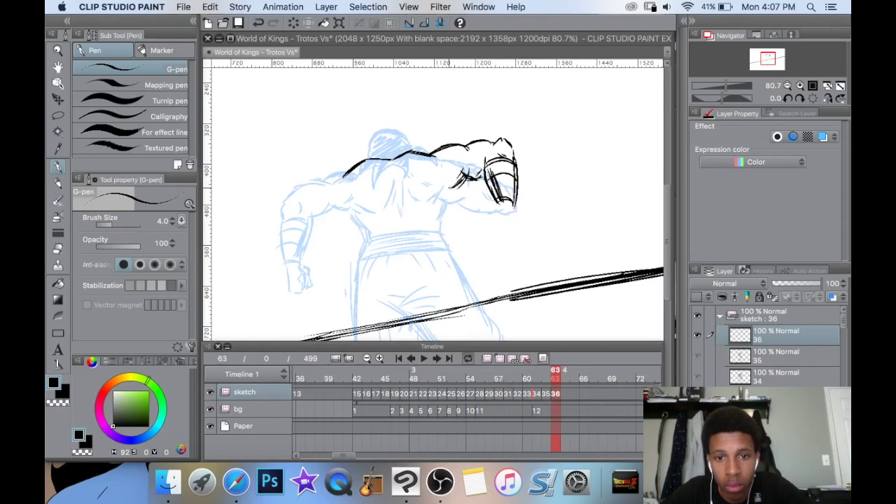
left_click_drag(499, 200, 496, 230)
mouse_move(515, 207)
left_mouse_down()
mouse_move(510, 226)
mouse_move(494, 228)
left_mouse_up()
mouse_move(495, 215)
left_mouse_down()
mouse_move(499, 225)
mouse_move(509, 216)
left_mouse_up()
Draw the spine and back muscle lines, plus the outline and shading of the left upper arm down to the elbow.
mouse_move(480, 178)
left_mouse_down()
mouse_move(455, 188)
mouse_move(424, 177)
left_mouse_up()
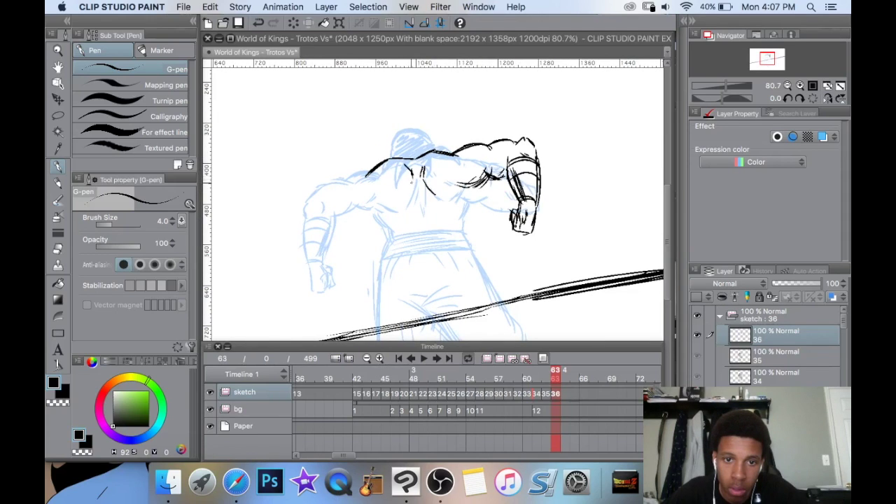
left_click_drag(419, 185, 420, 216)
left_click_drag(422, 190, 425, 224)
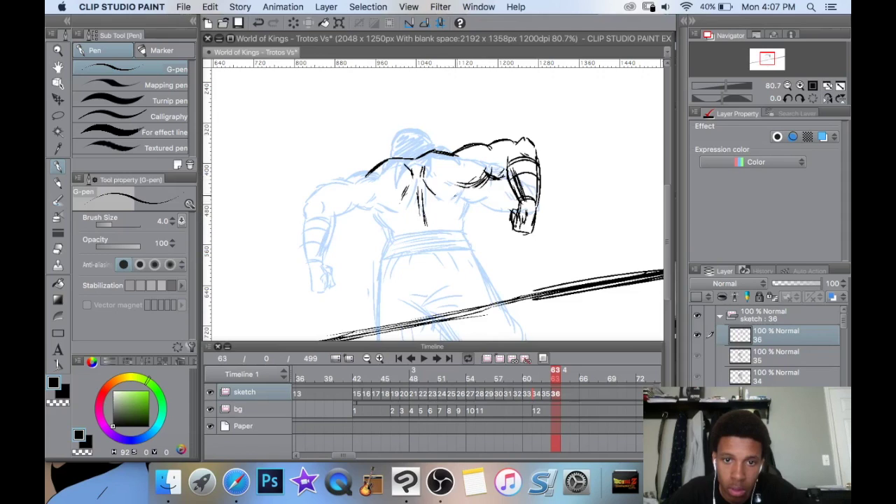
left_click_drag(371, 198, 382, 211)
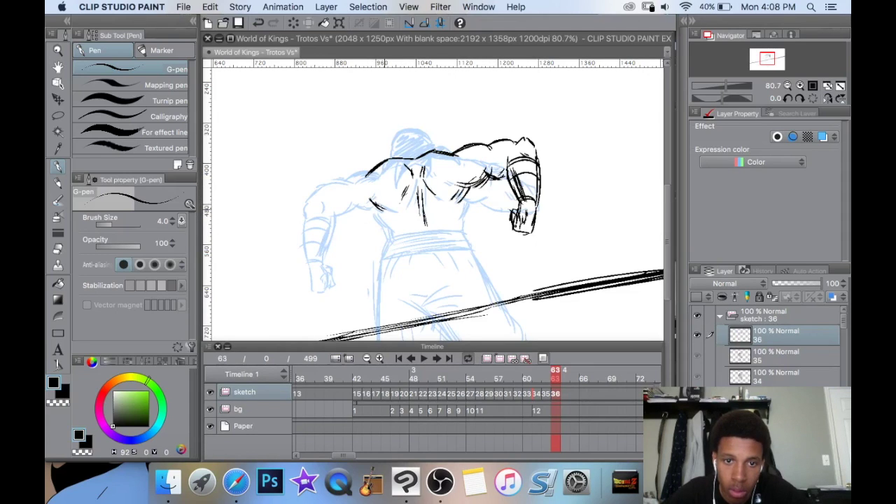
mouse_move(368, 169)
left_mouse_down()
mouse_move(391, 154)
mouse_move(348, 189)
left_mouse_up()
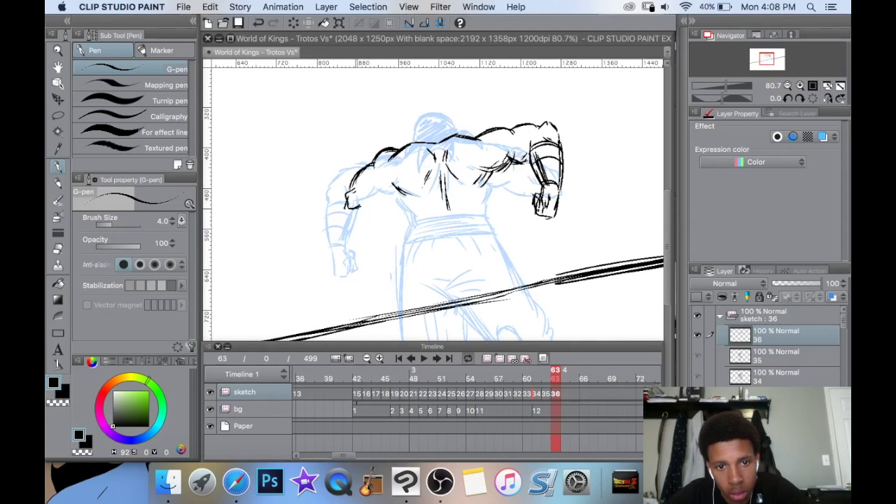
mouse_move(396, 184)
left_mouse_down()
mouse_move(362, 208)
mouse_move(370, 193)
left_mouse_up()
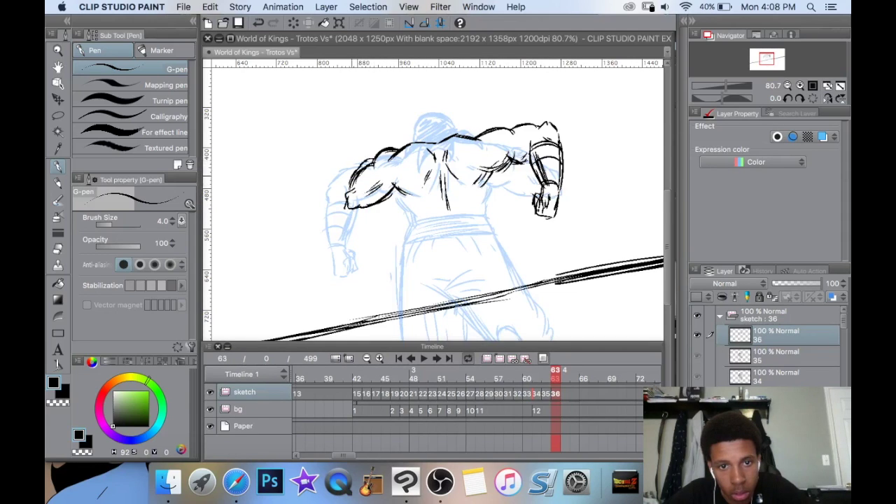
Draw both sides of the torso tapering to the waist and the wrapped sash around it over the onion skin.
left_click_drag(430, 163, 444, 140)
left_click_drag(408, 168, 425, 196)
left_click_drag(420, 184, 422, 203)
mouse_move(500, 160)
left_mouse_down()
mouse_move(487, 185)
mouse_move(431, 196)
mouse_move(416, 216)
mouse_move(467, 212)
left_mouse_up()
mouse_move(498, 187)
left_mouse_down()
mouse_move(505, 203)
mouse_move(451, 210)
left_mouse_up()
left_click_drag(510, 201, 424, 214)
left_click_drag(484, 165, 460, 237)
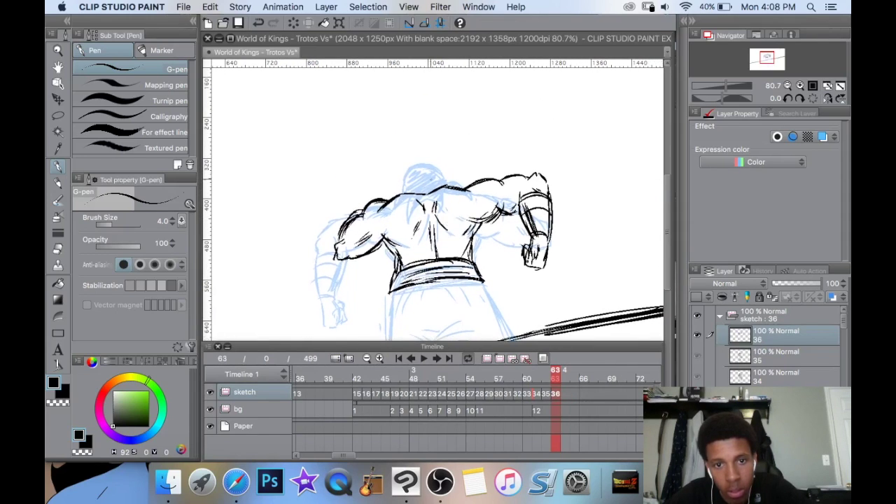
Draw the rounded back of the head with long hair strands over the neck and shade the hair dark.
mouse_move(443, 174)
left_mouse_down()
mouse_move(414, 167)
mouse_move(365, 208)
mouse_move(419, 162)
mouse_move(409, 166)
mouse_move(432, 205)
left_mouse_up()
left_click_drag(448, 201, 439, 220)
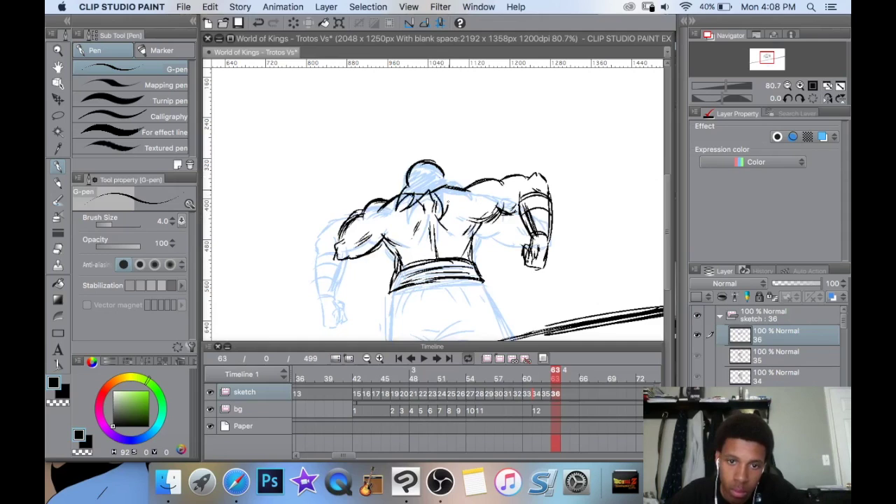
mouse_move(473, 194)
left_mouse_down()
mouse_move(447, 179)
mouse_move(434, 186)
left_mouse_up()
mouse_move(441, 174)
left_mouse_down()
mouse_move(432, 186)
mouse_move(431, 169)
mouse_move(410, 183)
mouse_move(401, 202)
mouse_move(437, 190)
mouse_move(447, 218)
left_mouse_up()
mouse_move(432, 171)
left_mouse_down()
mouse_move(446, 183)
mouse_move(416, 184)
left_mouse_up()
left_click_drag(431, 164, 409, 179)
mouse_move(443, 296)
left_mouse_down()
mouse_move(464, 227)
mouse_move(449, 162)
mouse_move(442, 235)
left_mouse_up()
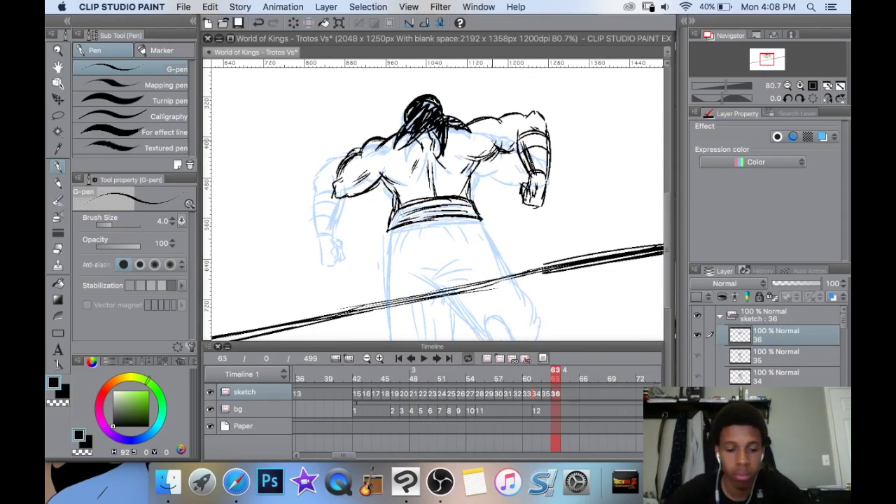
Erase the messy lines under the right upper arm and redraw its underside joining the side of the torso.
key("e")
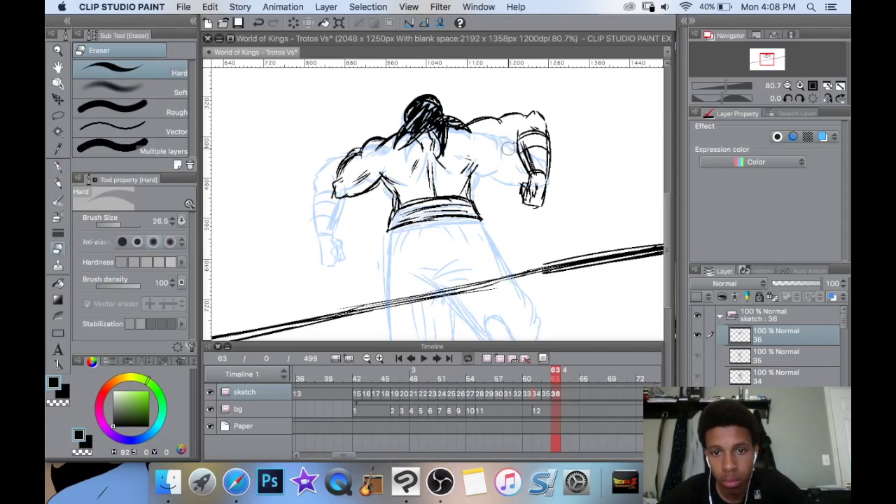
key("p")
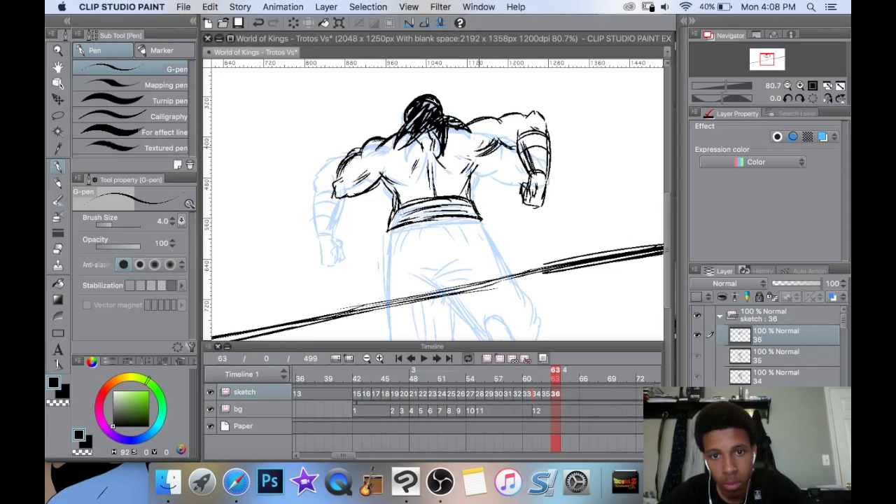
left_click_drag(489, 145, 472, 171)
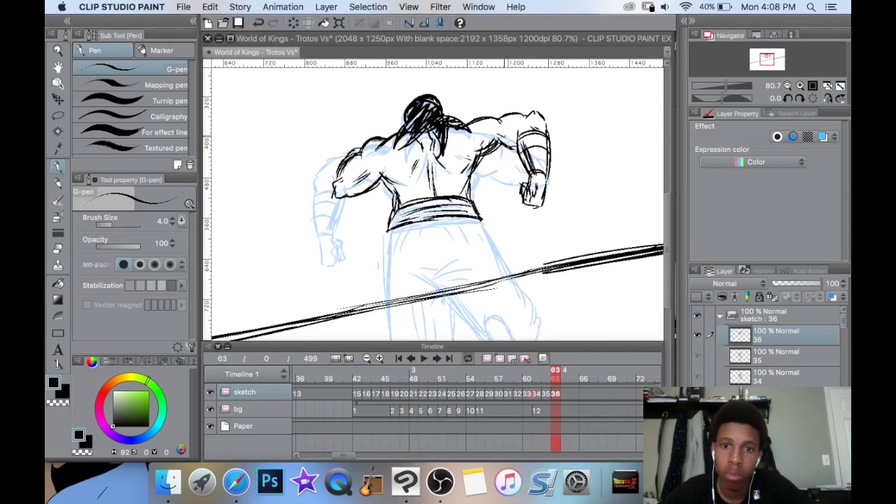
left_click_drag(522, 118, 510, 131)
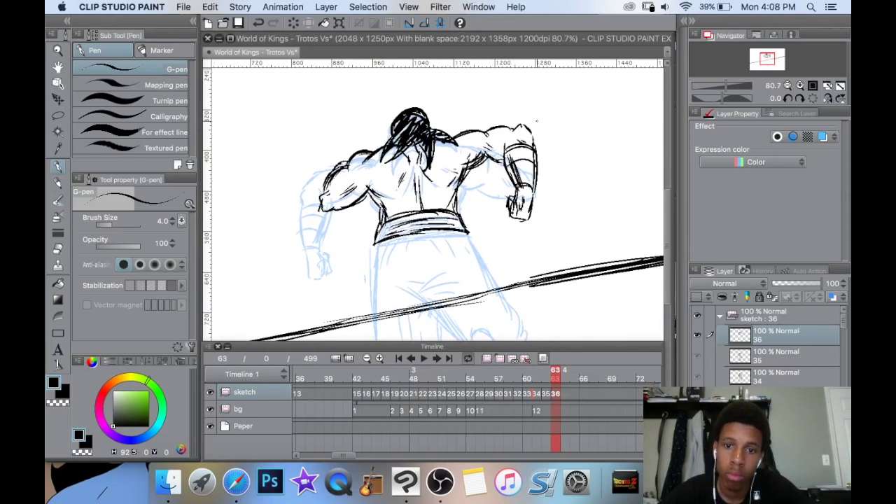
Erase the right upper arm's outer top contour, rotate the lassoed forearm and fist to -11.9°, move them closer to the shoulder, and apply.
key("e")
mouse_move(502, 123)
left_mouse_down()
mouse_move(486, 145)
mouse_move(494, 144)
left_mouse_up()
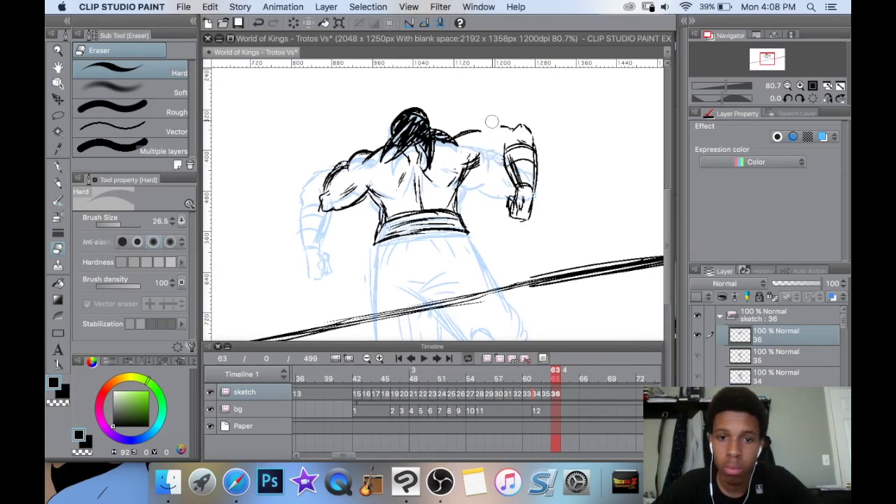
key("m")
mouse_move(550, 131)
left_mouse_down()
mouse_move(493, 179)
mouse_move(564, 151)
mouse_move(550, 133)
left_mouse_up()
left_click(545, 271)
left_click_drag(544, 208, 526, 212)
left_click_drag(544, 258, 565, 245)
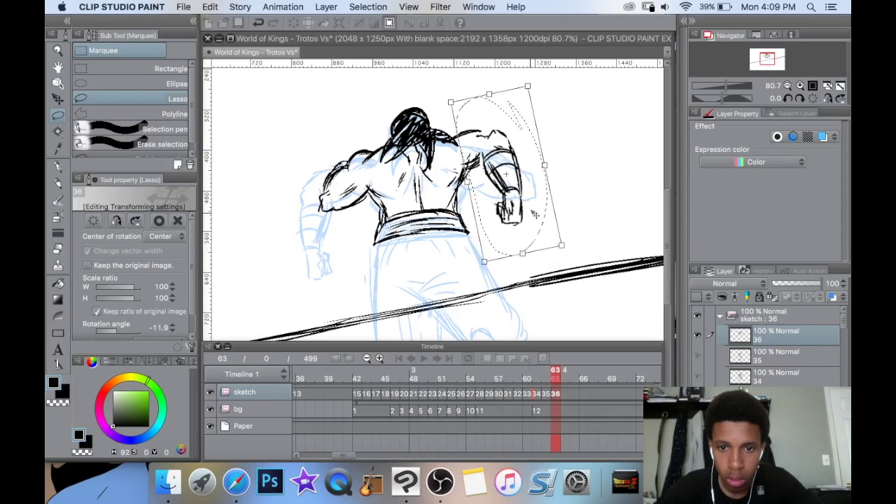
left_click_drag(536, 213, 536, 208)
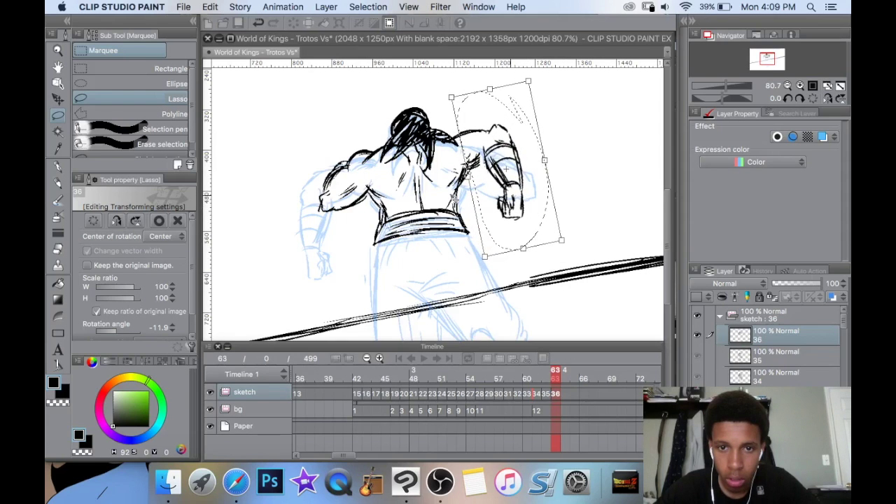
left_click(58, 167)
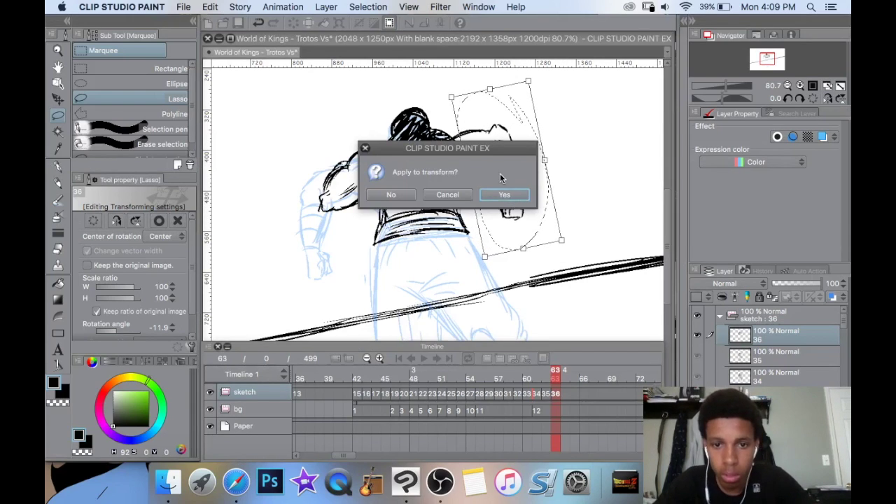
left_click(504, 195)
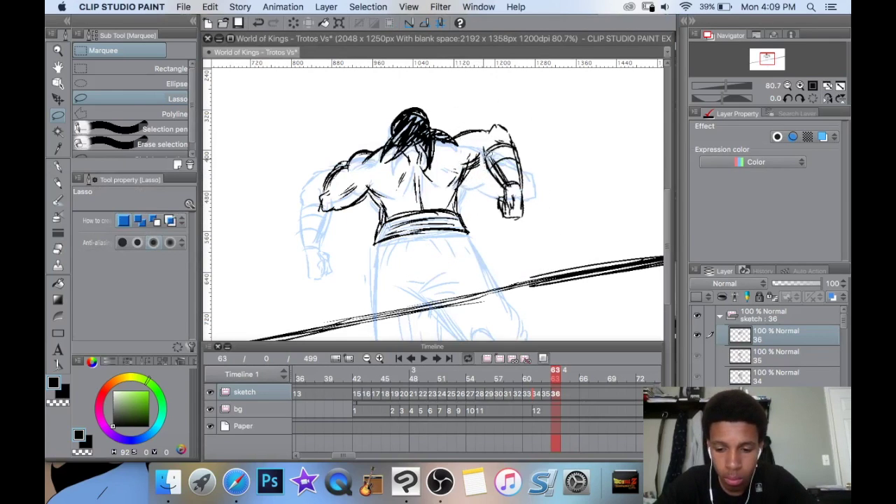
Redraw the underside of the shortened right upper arm so it connects with the rotated forearm.
key("p")
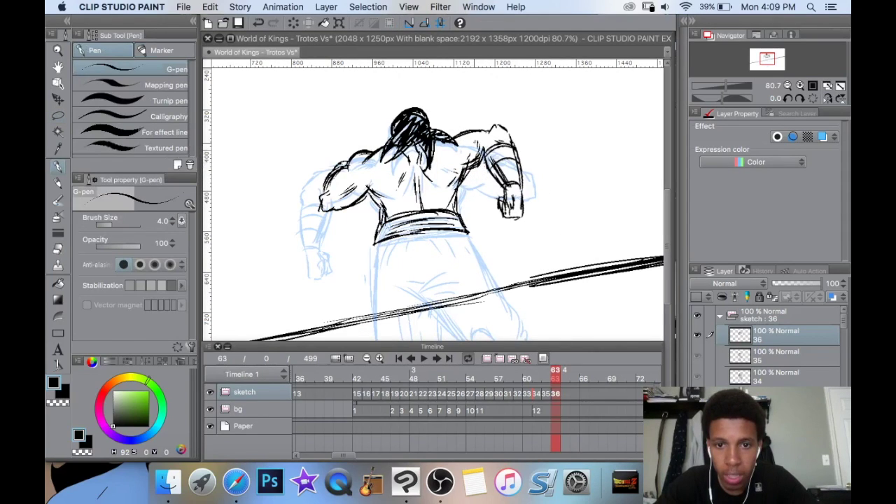
mouse_move(548, 155)
left_mouse_down()
mouse_move(563, 166)
mouse_move(560, 115)
left_mouse_up()
left_click_drag(470, 211, 469, 145)
Draw the trousers below the sash, with the left leg bent and its foot raised behind and the right leg extended down.
scroll(469, 170, "down", 3)
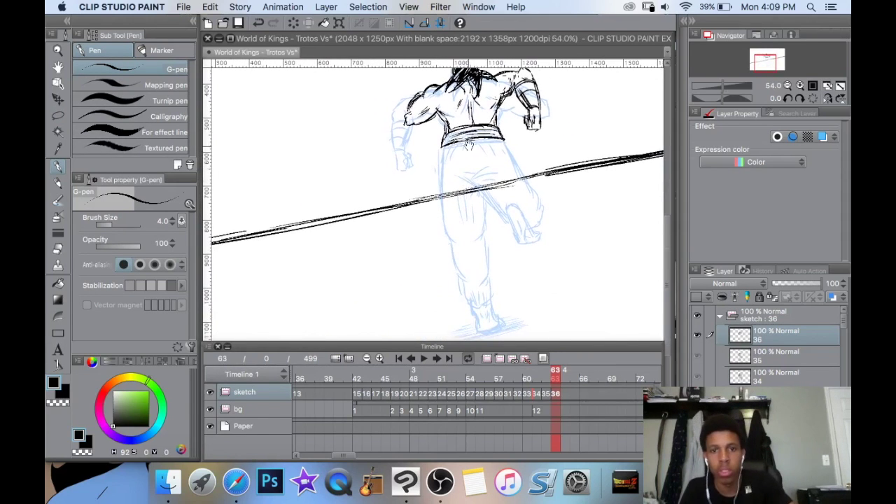
scroll(469, 145, "up", 2)
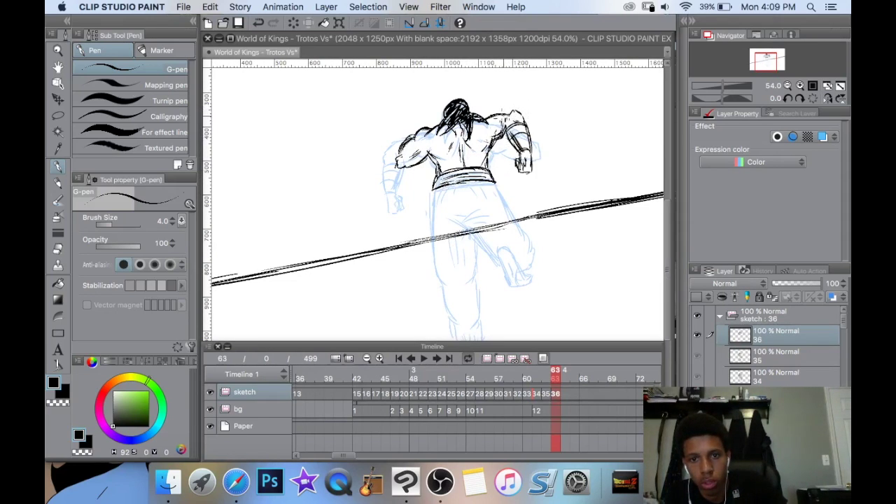
scroll(494, 181, "down", 1)
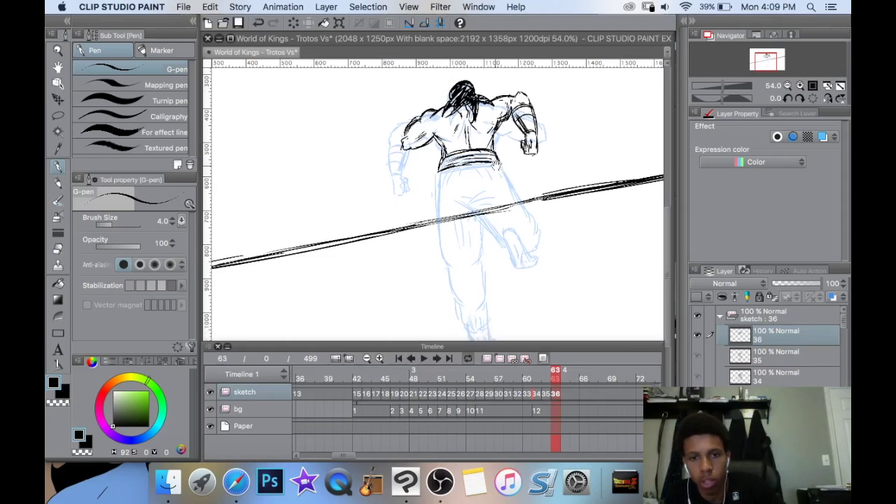
scroll(492, 160, "down", 2)
scroll(497, 142, "down", 2)
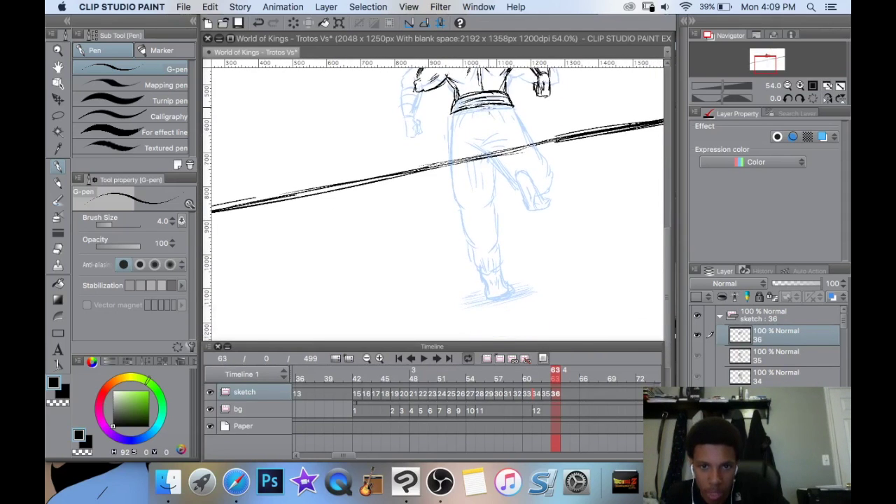
mouse_move(519, 129)
left_mouse_down()
mouse_move(538, 260)
mouse_move(529, 273)
mouse_move(476, 144)
mouse_move(485, 158)
left_mouse_up()
left_click_drag(450, 114, 460, 182)
left_click_drag(452, 143, 471, 196)
mouse_move(487, 100)
left_mouse_down()
mouse_move(495, 169)
mouse_move(489, 130)
left_mouse_up()
mouse_move(488, 209)
left_mouse_down()
mouse_move(489, 196)
mouse_move(476, 195)
mouse_move(480, 217)
mouse_move(472, 223)
left_mouse_up()
mouse_move(484, 213)
left_mouse_down()
mouse_move(475, 231)
mouse_move(489, 245)
mouse_move(499, 238)
mouse_move(480, 205)
mouse_move(468, 247)
mouse_move(489, 238)
left_mouse_up()
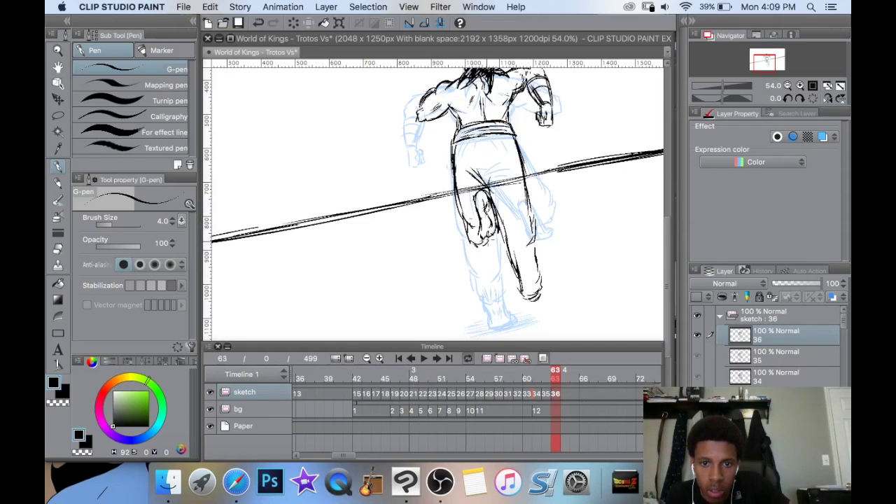
Draw the ankle and planted foot of the extended right leg below the trouser cuff.
scroll(590, 210, "down", 3)
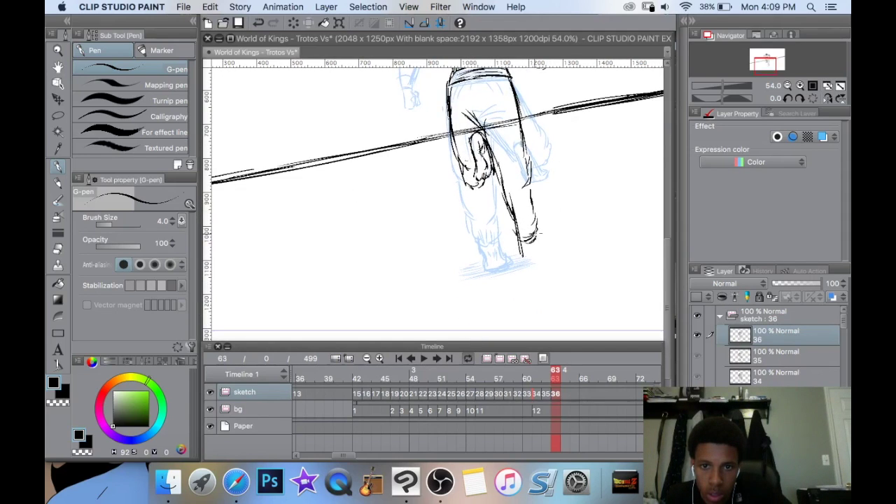
left_click_drag(538, 229, 536, 257)
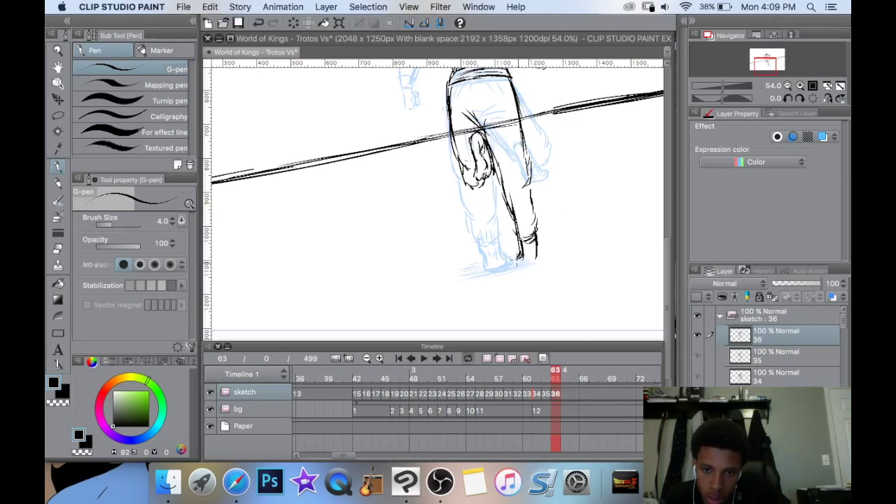
mouse_move(539, 258)
left_mouse_down()
mouse_move(527, 269)
mouse_move(541, 273)
mouse_move(517, 271)
mouse_move(538, 258)
left_mouse_up()
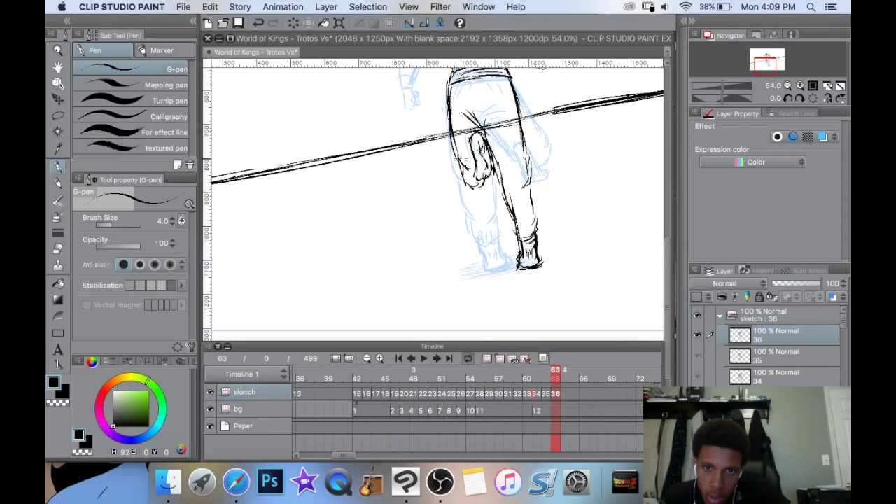
Sketch hatched ground shadow strokes beneath the planted foot.
scroll(435, 201, "up", 4)
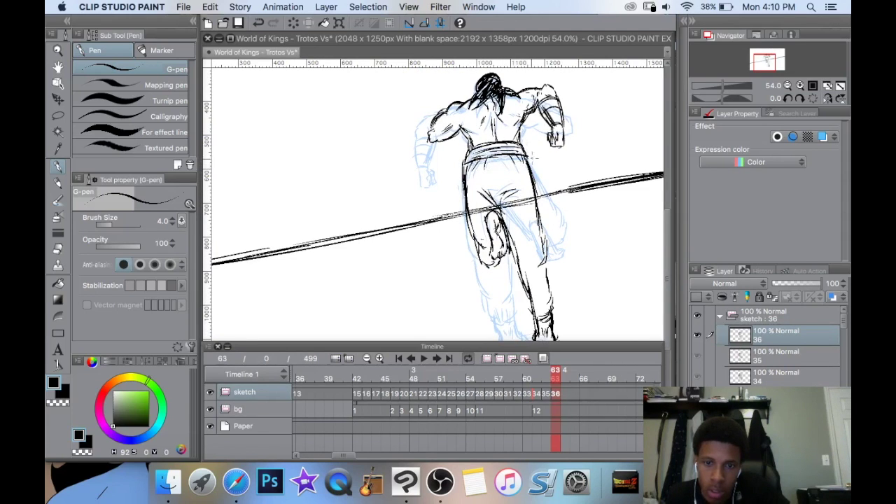
scroll(530, 157, "down", 3)
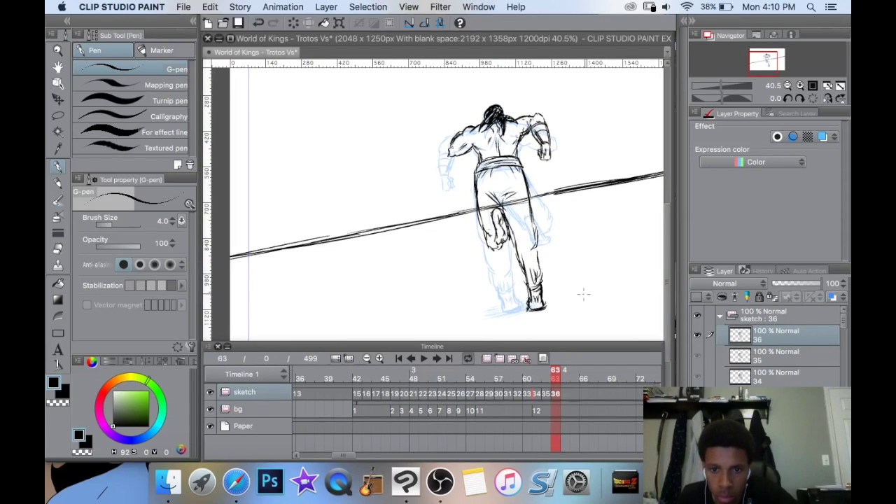
scroll(583, 294, "down", 2)
mouse_move(519, 260)
left_mouse_down()
mouse_move(556, 253)
mouse_move(503, 263)
left_mouse_up()
left_click_drag(558, 249, 541, 253)
left_click_drag(516, 243, 527, 249)
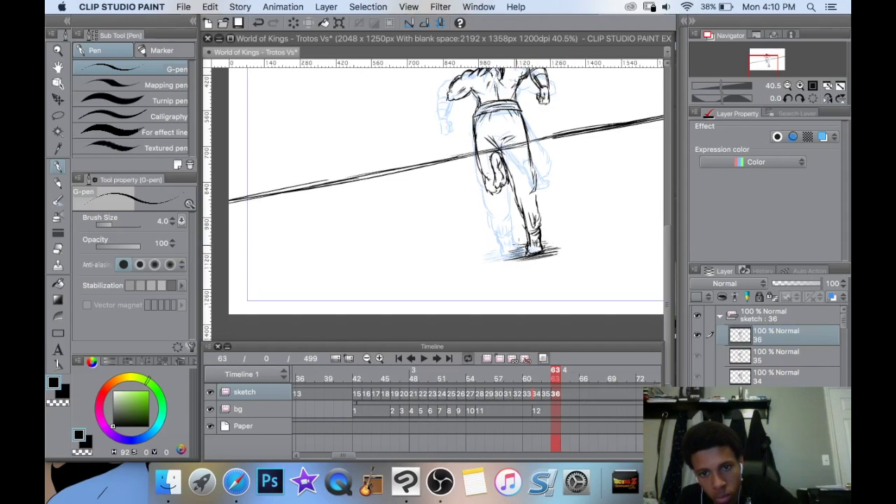
Scale the whole figure on frame 63 to 92%, nudge it slightly upward, and apply the transformation.
scroll(552, 261, "down", 3)
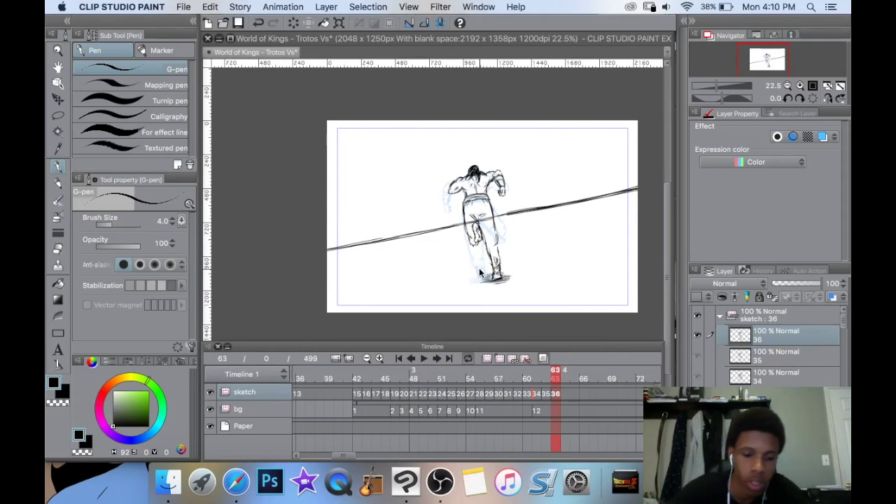
key("super+t")
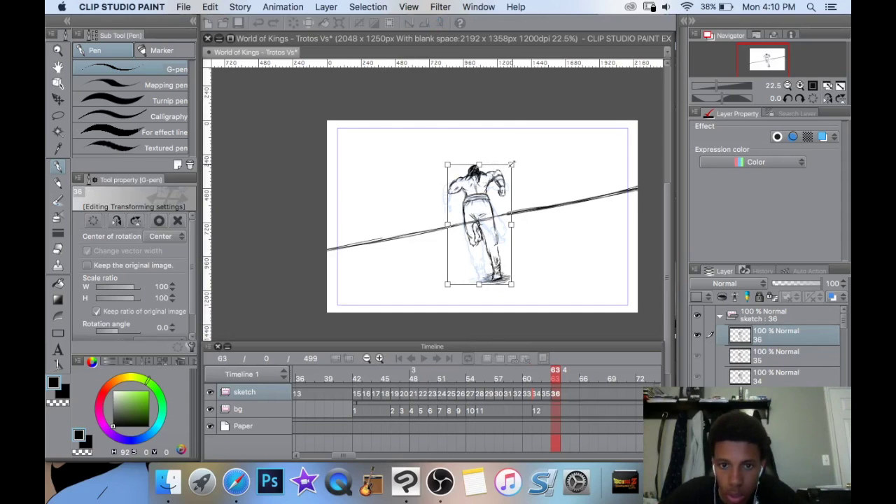
left_click_drag(512, 165, 508, 170)
left_click_drag(496, 204, 498, 197)
left_click_drag(509, 167, 493, 195)
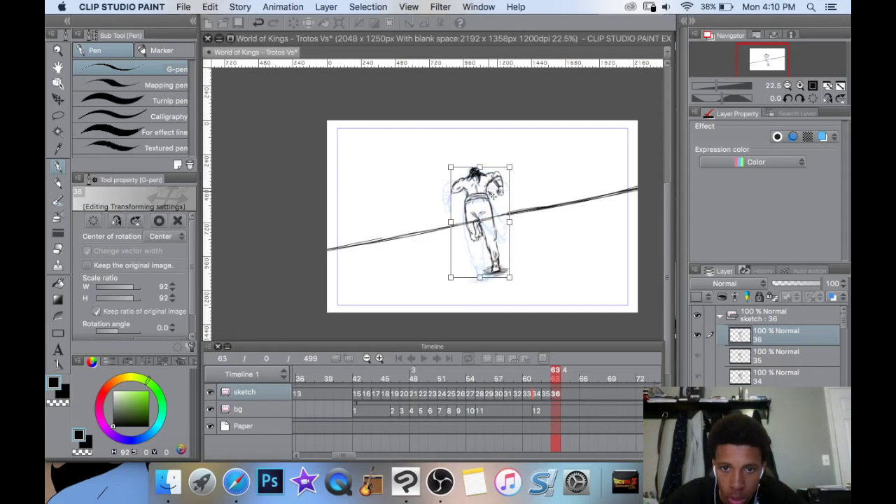
left_click(59, 168)
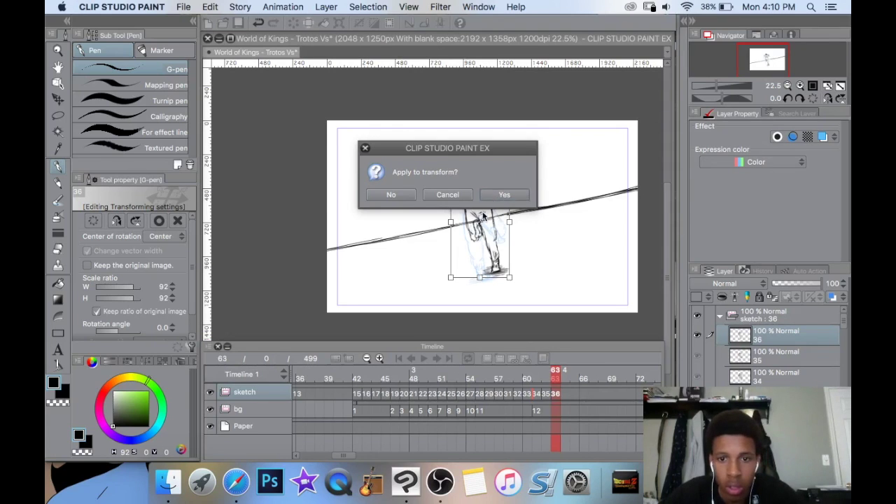
left_click(500, 196)
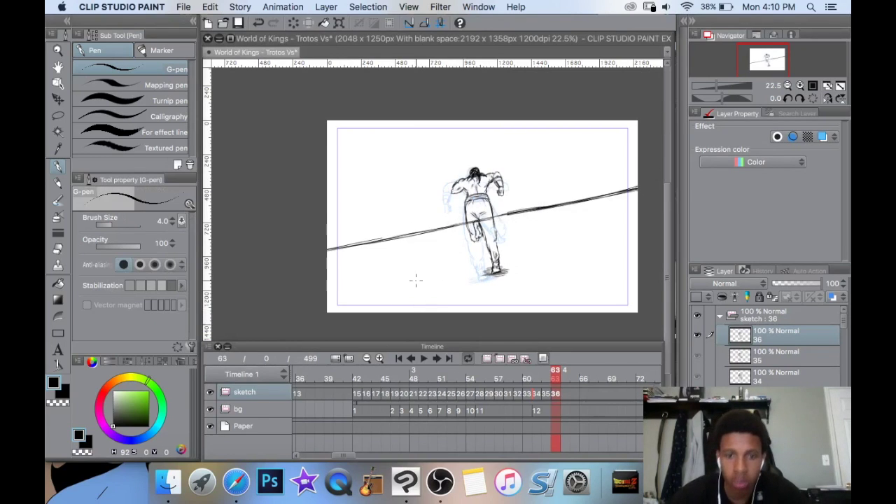
Play the animation from the first frame to review the run sequence.
left_click(402, 359)
left_click(423, 359)
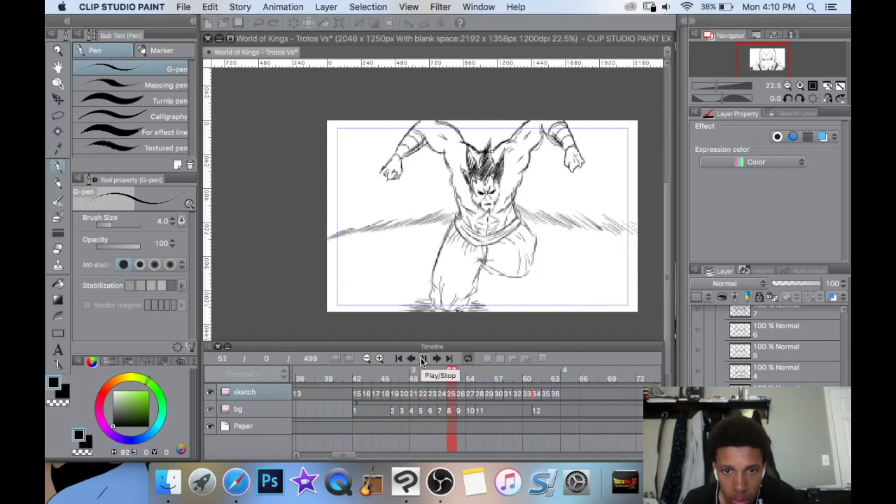
Stop playback and step back and forth through frames 60 to 64 to compare the run poses.
left_click(423, 358)
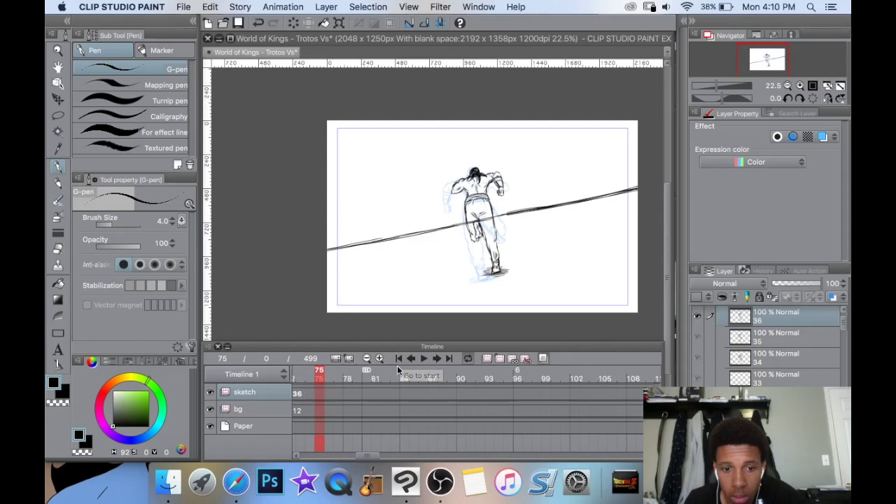
left_click(411, 360)
left_click(411, 359)
left_click(412, 359)
left_click(412, 359)
left_click(412, 359)
left_click_drag(363, 455, 347, 456)
left_click(476, 394)
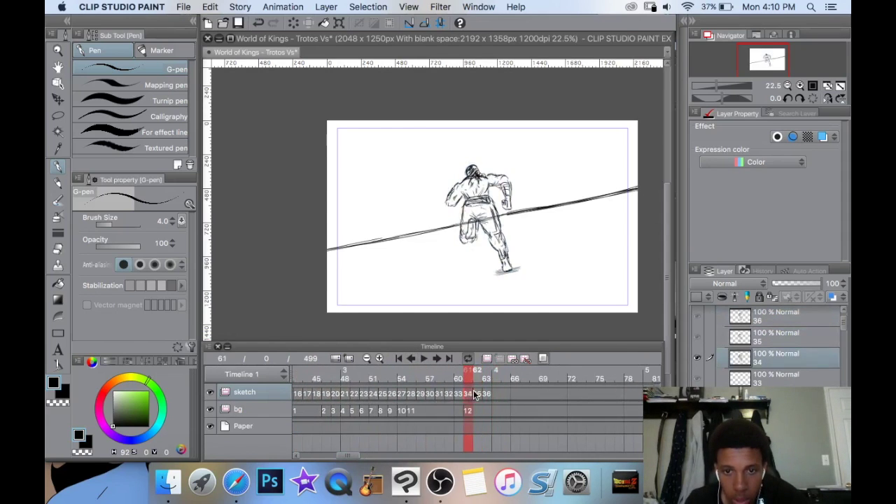
left_click(436, 359)
left_click(436, 359)
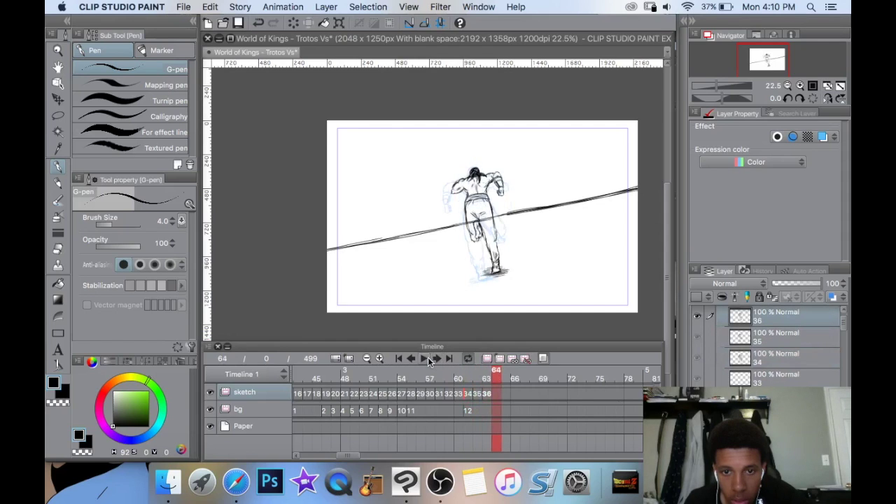
left_click(412, 359)
left_click(412, 359)
left_click(412, 359)
left_click(412, 359)
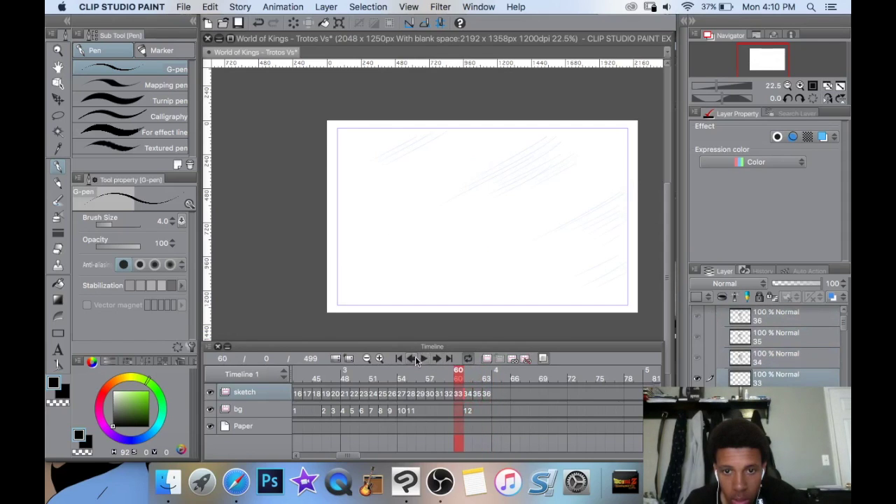
left_click(435, 358)
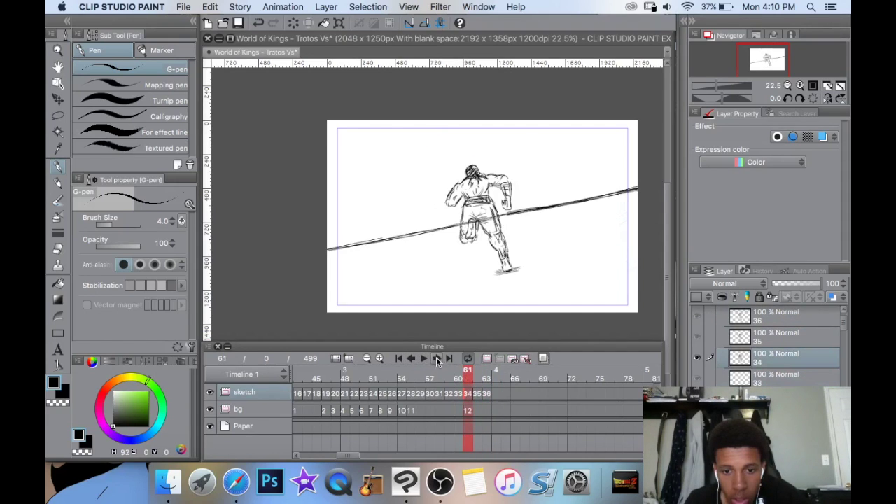
Respace the run poses on the sketch track, moving cel 35 to frame 64 and cel 36 to frame 66.
left_click(486, 393)
mouse_move(503, 398)
left_mouse_down()
mouse_move(513, 398)
mouse_move(496, 394)
left_mouse_up()
left_click(481, 393)
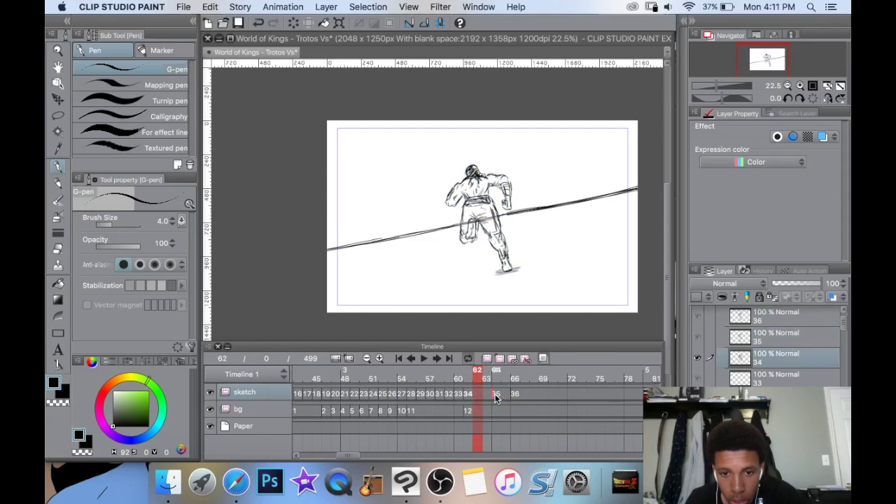
left_click_drag(494, 395, 479, 397)
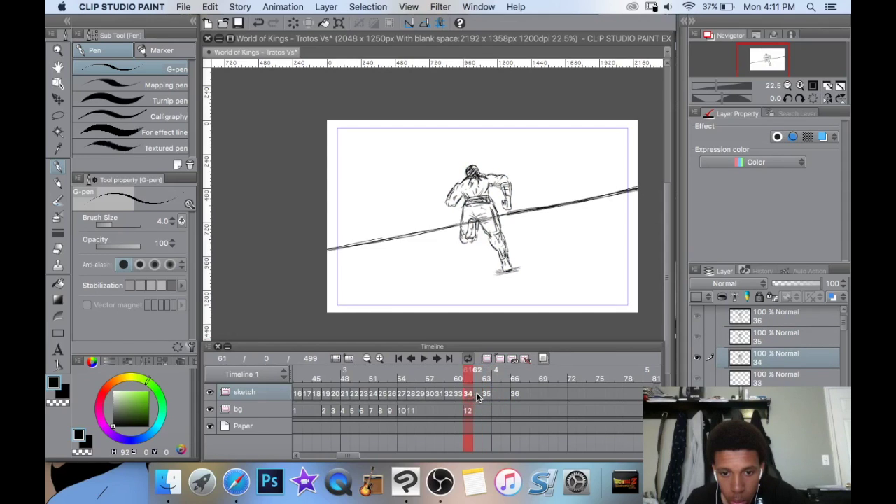
left_click(487, 395)
left_click(514, 394)
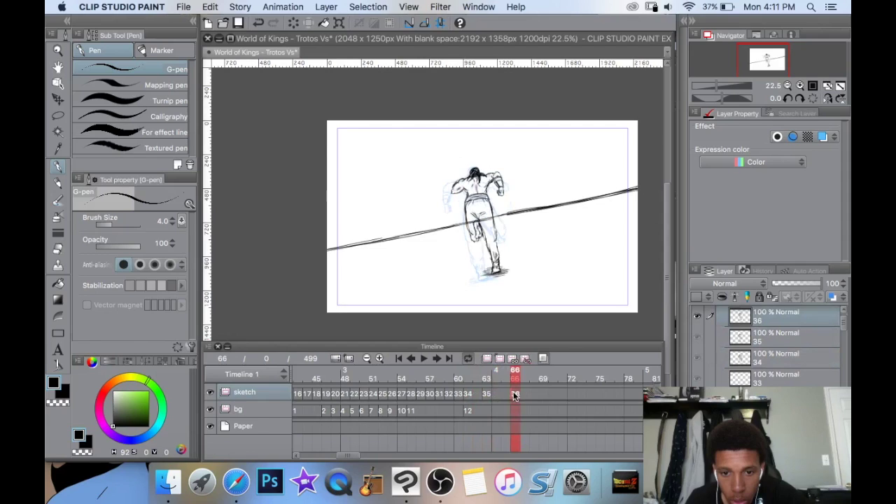
left_click(489, 395)
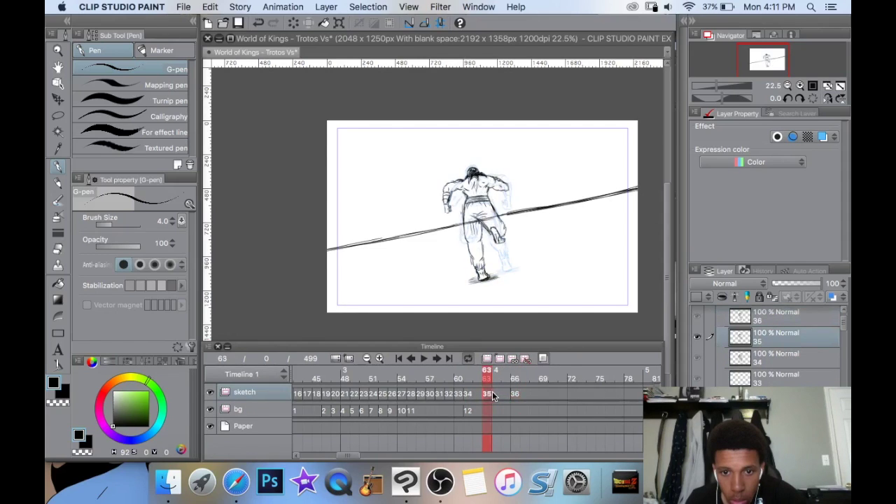
left_click_drag(498, 397, 500, 397)
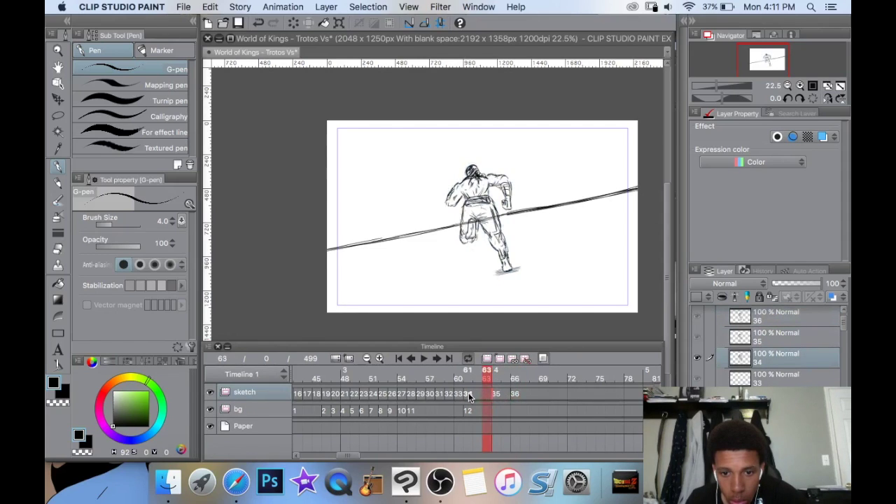
Insert a new animation cel at frame 62 directly after cel 34 and save the file.
left_click(472, 397)
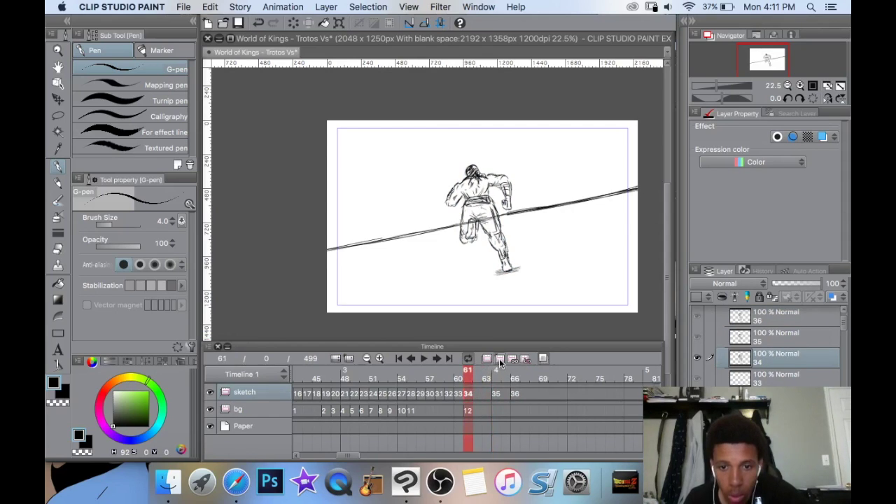
left_click(500, 358)
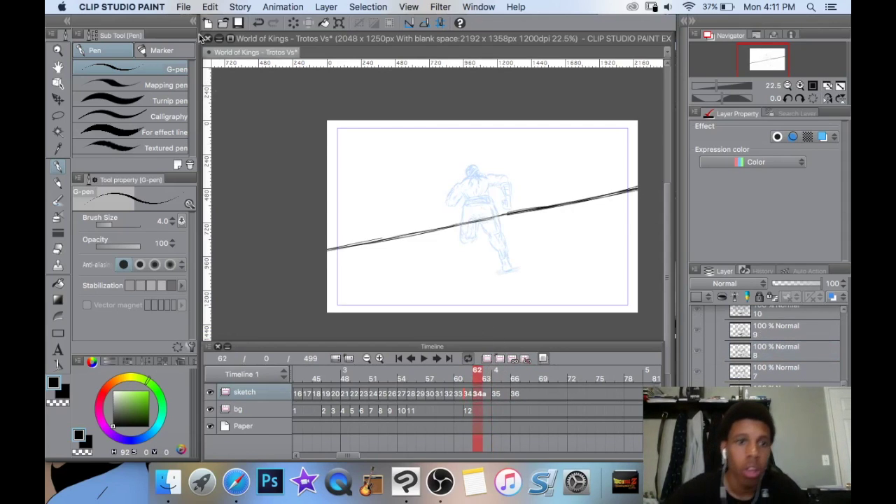
left_click(184, 7)
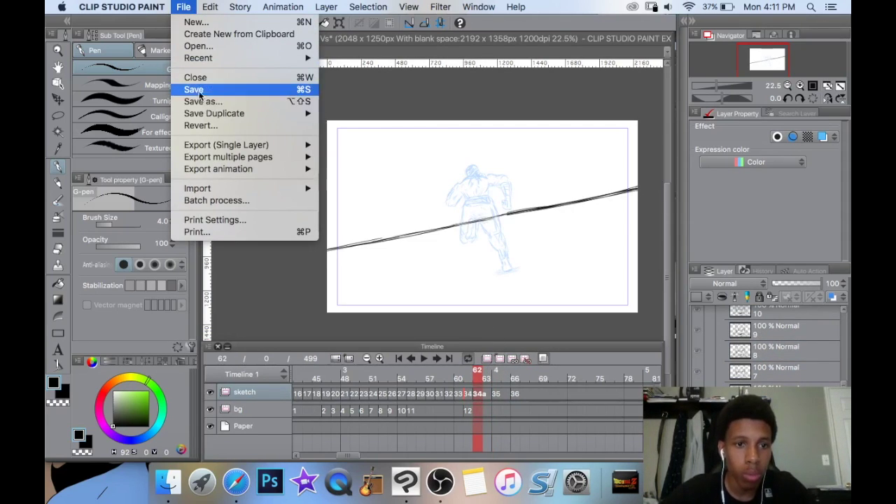
left_click(199, 90)
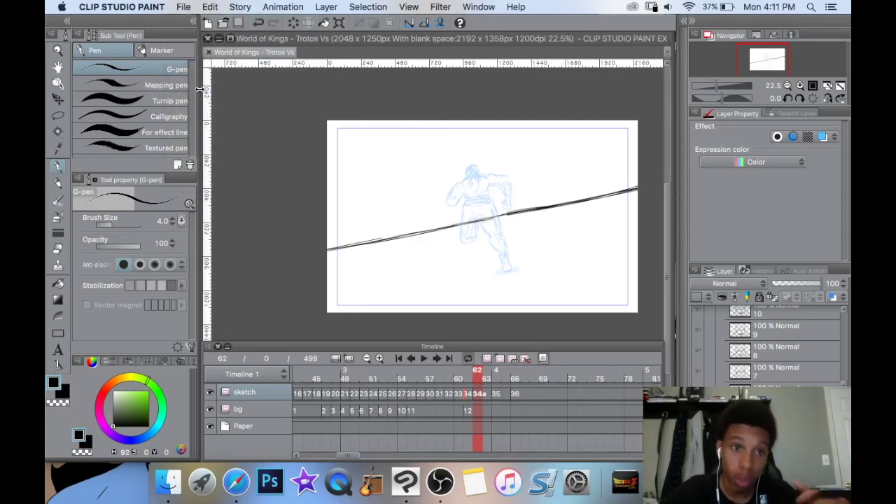
Set the number of back views to 2 in the onion skin settings.
left_click(184, 7)
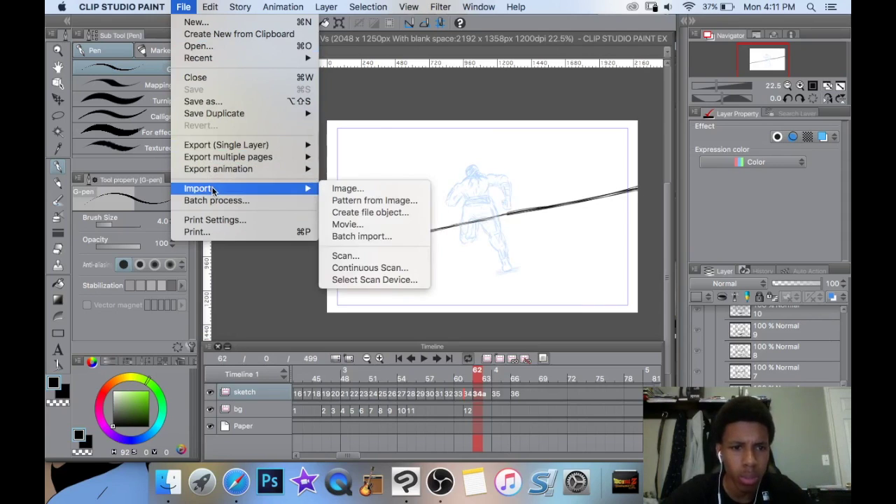
mouse_move(211, 7)
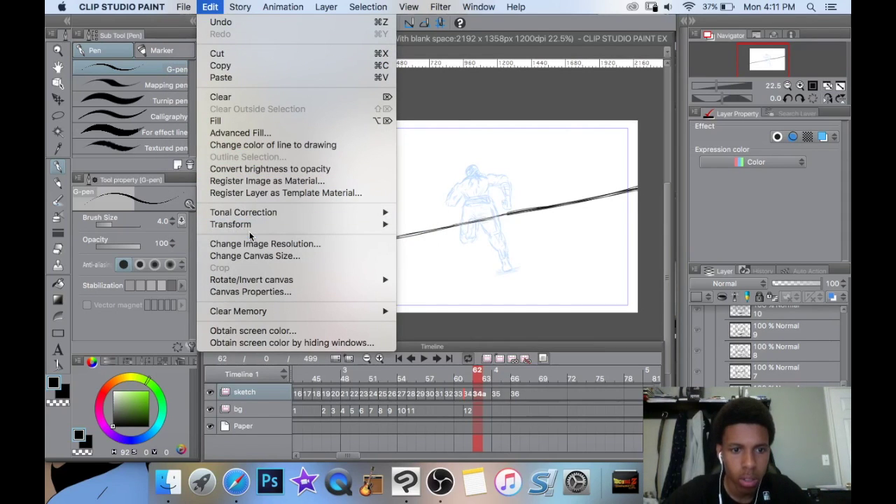
mouse_move(250, 231)
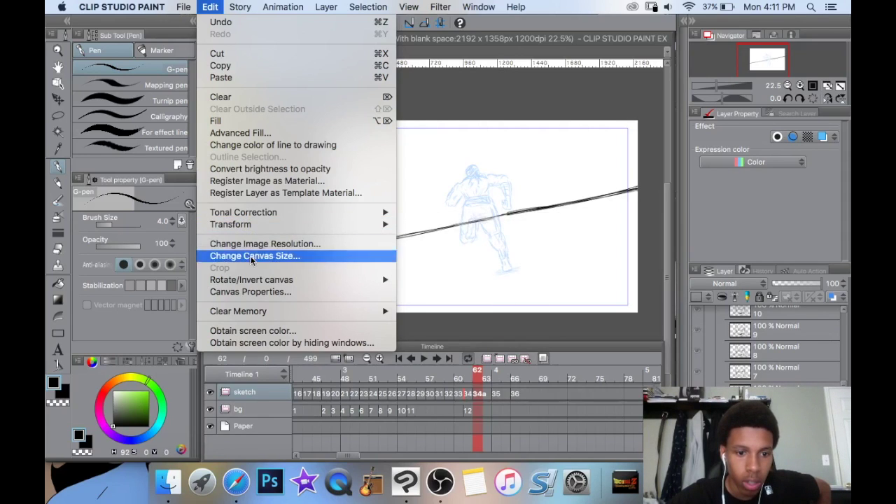
mouse_move(239, 5)
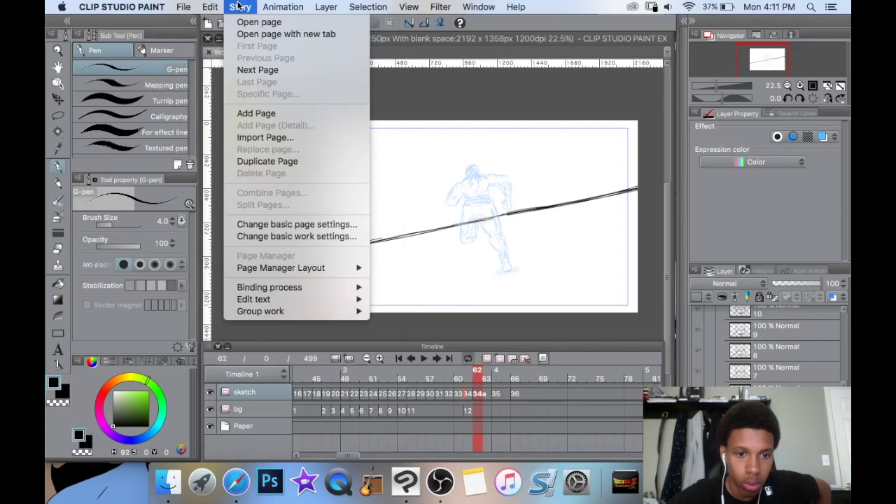
mouse_move(278, 4)
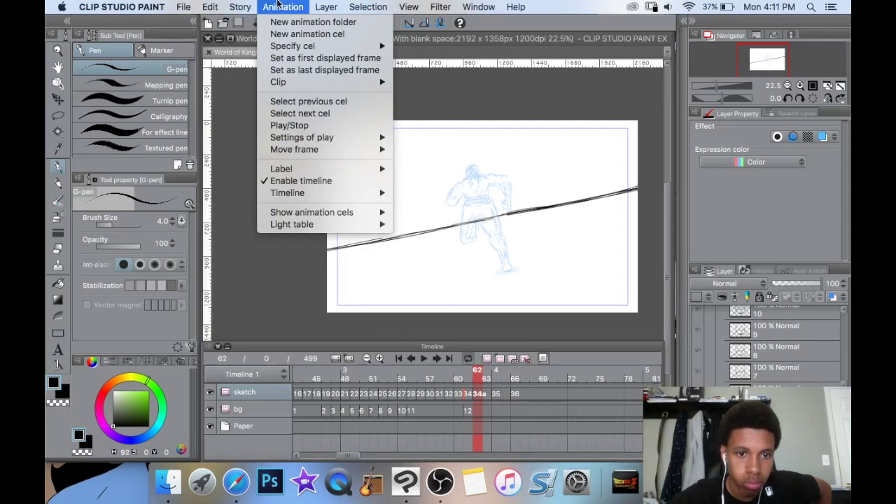
mouse_move(297, 215)
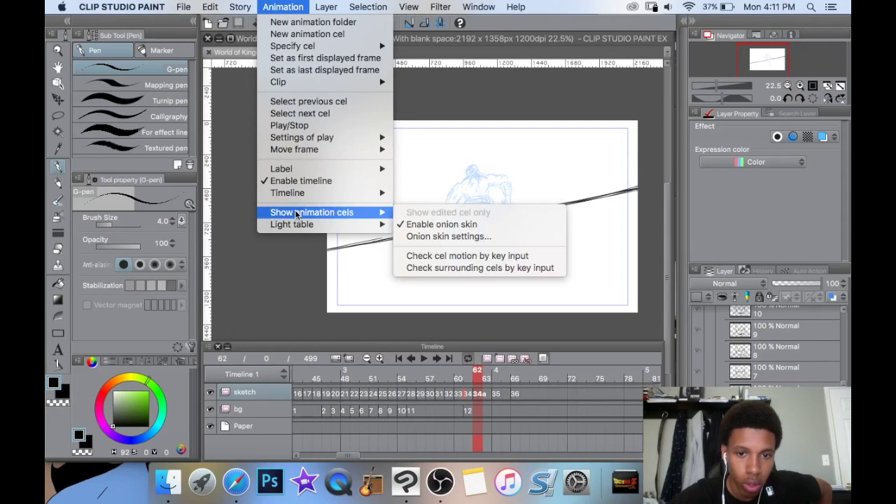
left_click(451, 237)
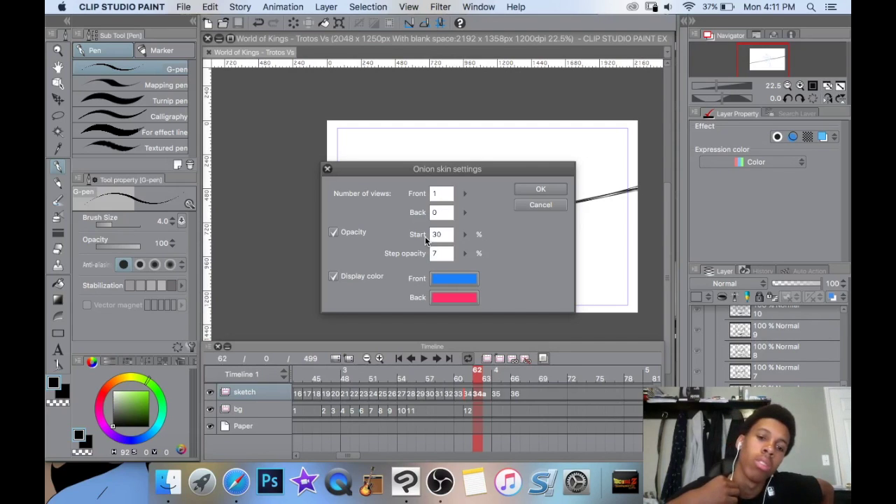
left_click(440, 213)
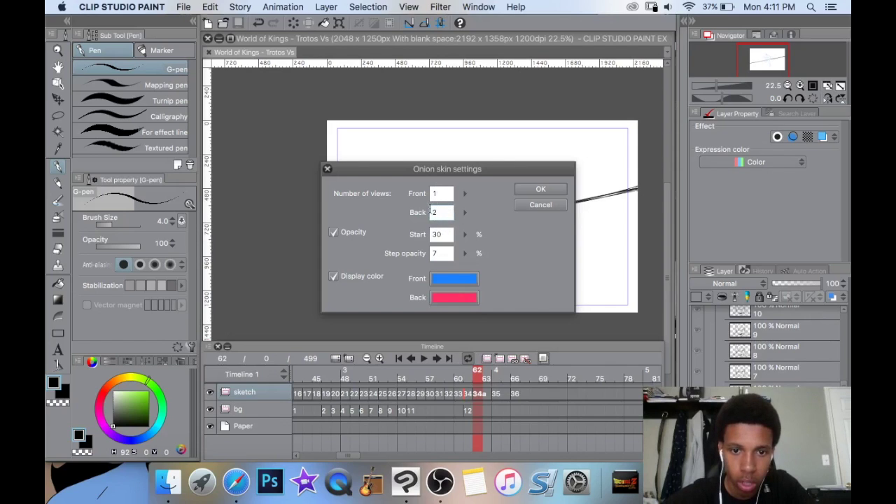
Set the back onion skin display color to bright green and apply the onion skin settings.
left_click(451, 296)
left_click(430, 203)
left_click(419, 123)
mouse_move(423, 118)
left_mouse_down()
mouse_move(418, 134)
mouse_move(417, 121)
left_mouse_up()
left_click(486, 309)
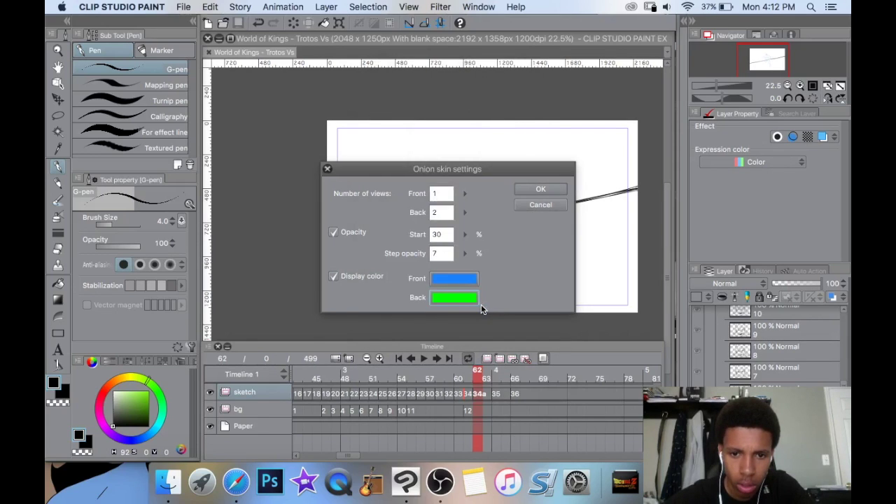
left_click(524, 187)
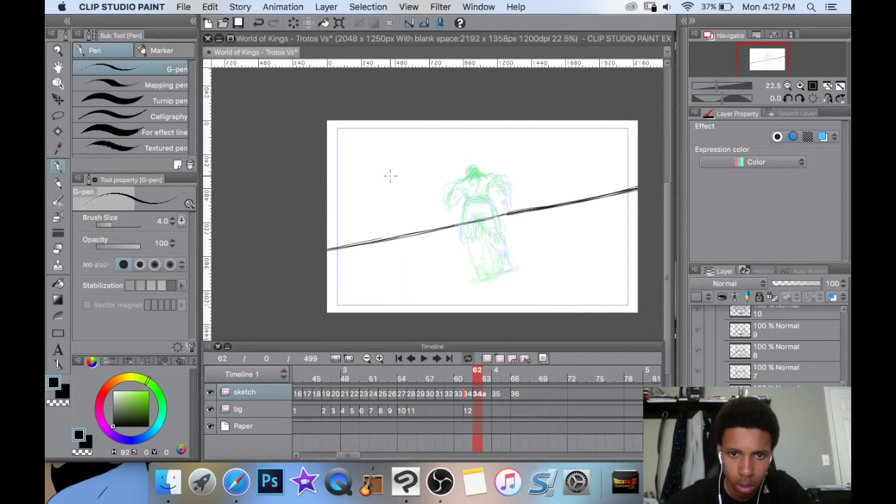
Reopen the onion skin settings and change the back display color to a darkened red.
left_click(283, 7)
mouse_move(314, 212)
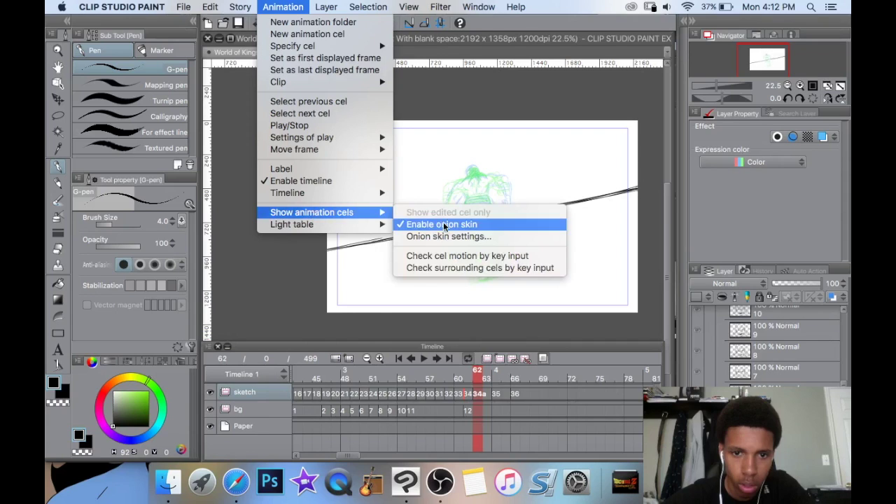
left_click(449, 237)
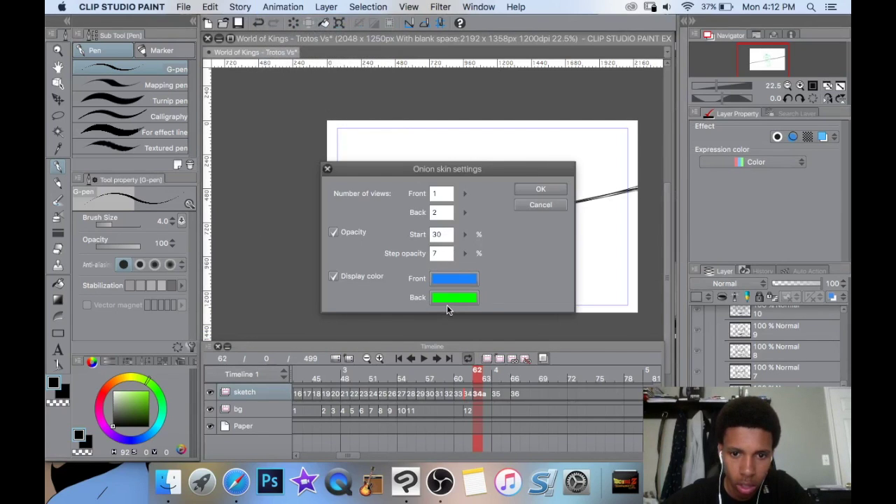
left_click(448, 300)
mouse_move(397, 174)
left_mouse_down()
mouse_move(525, 178)
mouse_move(533, 203)
mouse_move(486, 192)
mouse_move(507, 164)
mouse_move(515, 170)
left_mouse_up()
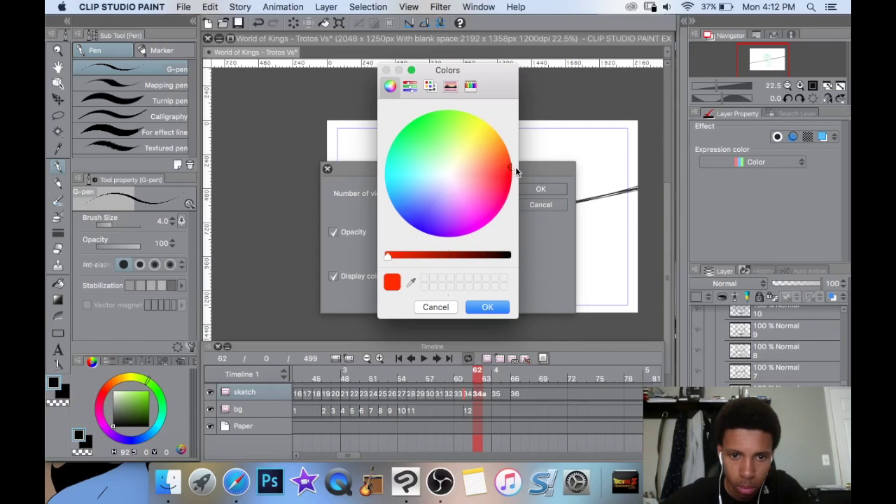
left_click_drag(431, 258, 418, 254)
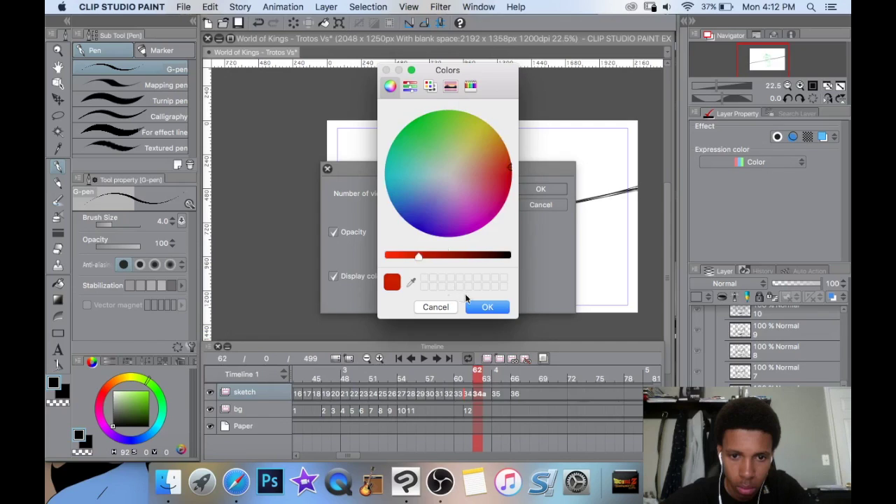
left_click(484, 307)
Change the front onion skin display color to a deeper, darker blue and apply the settings.
left_click(454, 278)
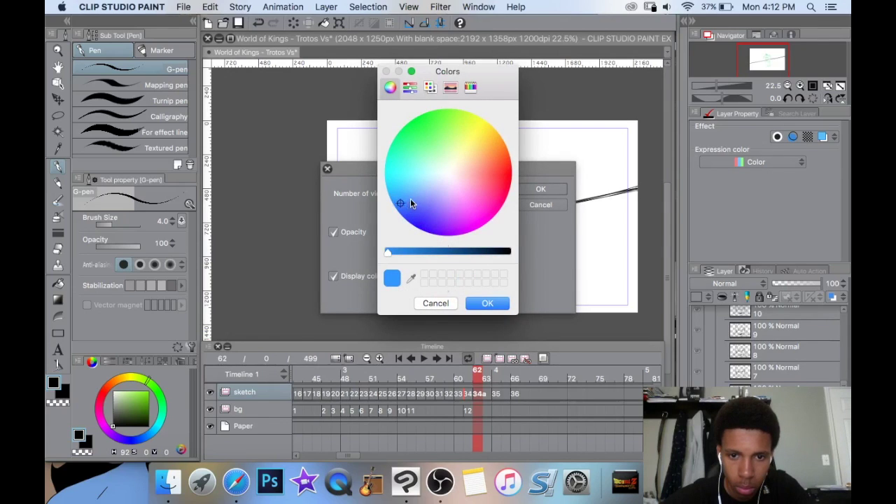
left_click(402, 249)
left_click_drag(402, 250, 409, 252)
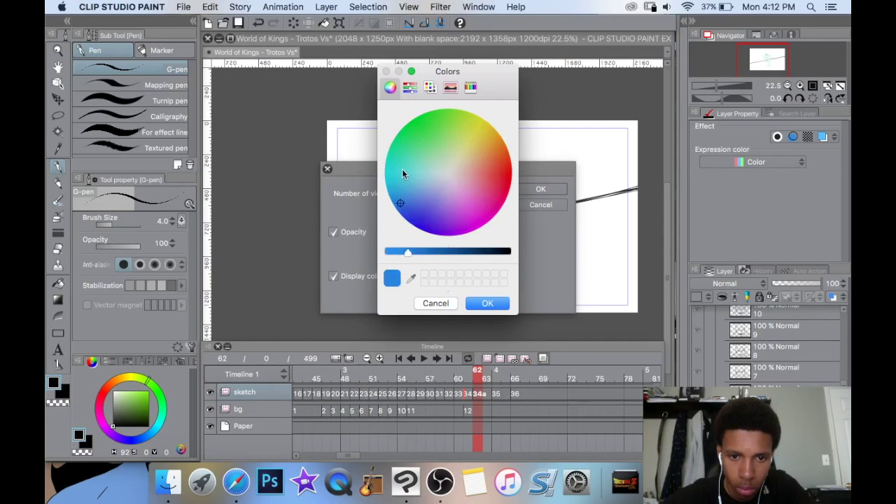
left_click(394, 207)
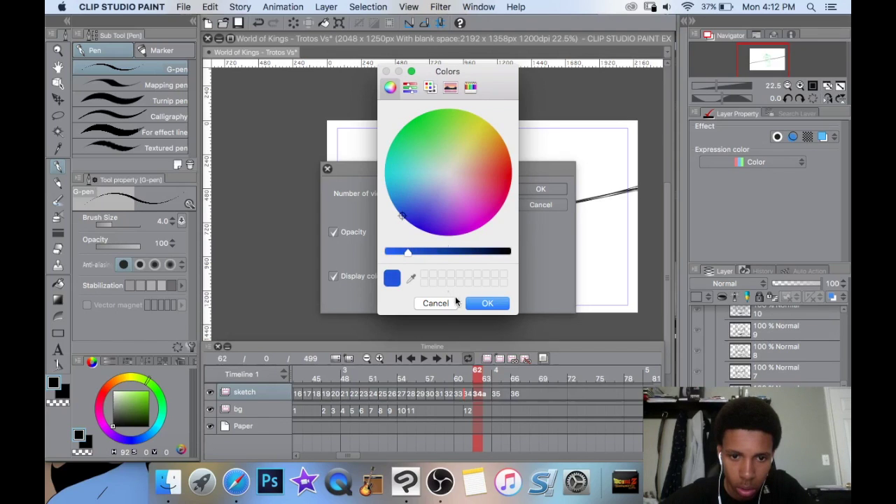
left_click(479, 303)
left_click(527, 186)
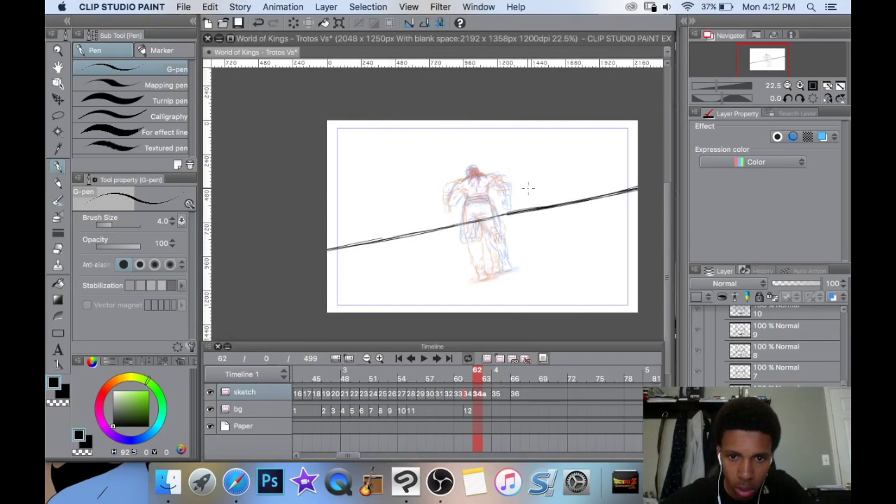
Outline the fighter's head and pointed hair strands on frame 62 with the G-pen, between the red and blue onion skins.
scroll(462, 210, "up", 5)
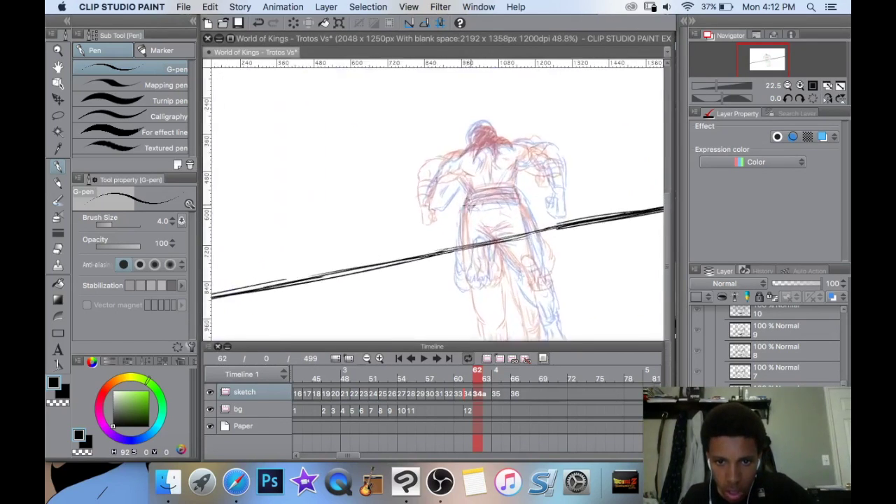
mouse_move(444, 205)
left_mouse_down()
mouse_move(408, 224)
mouse_move(454, 211)
mouse_move(434, 203)
left_mouse_up()
scroll(432, 228, "up", 1)
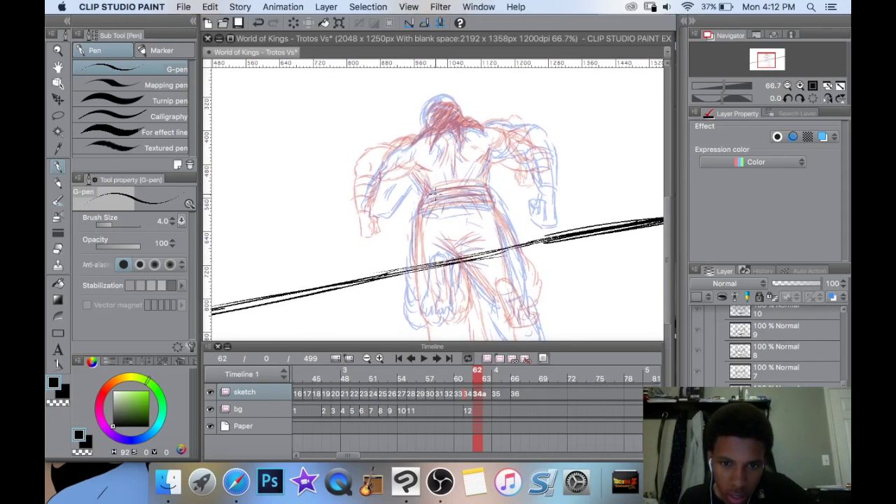
mouse_move(402, 157)
left_mouse_down()
mouse_move(364, 183)
mouse_move(405, 156)
left_mouse_up()
key("e")
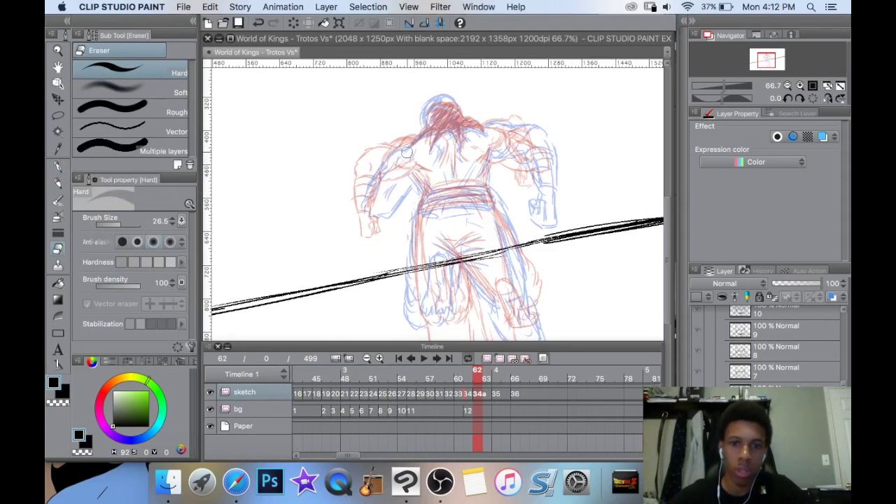
key("p")
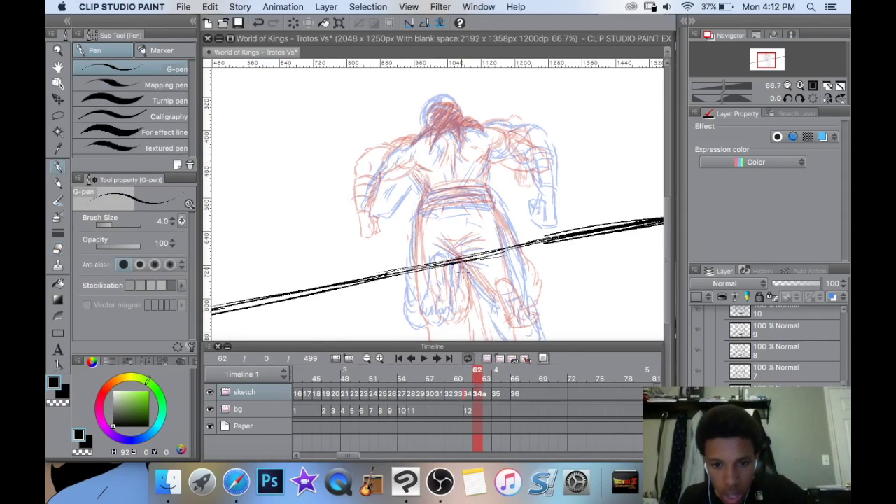
scroll(419, 169, "up", 3)
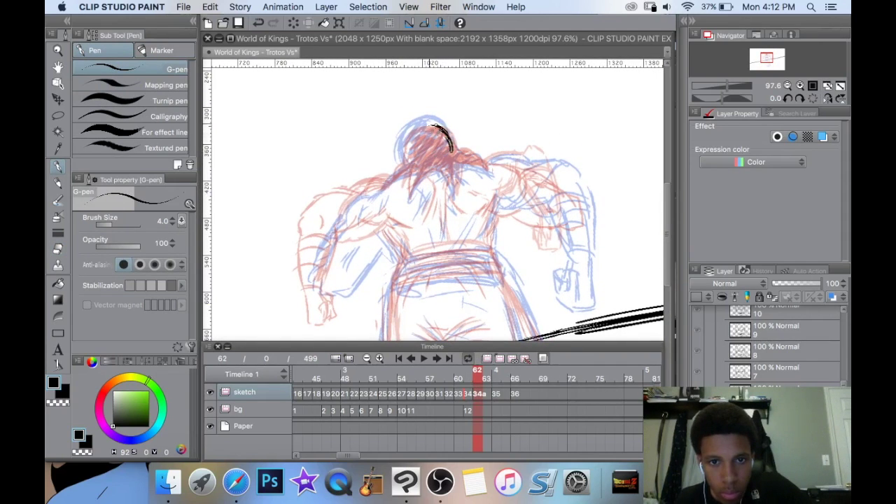
mouse_move(428, 124)
left_mouse_down()
mouse_move(400, 142)
mouse_move(402, 162)
left_mouse_up()
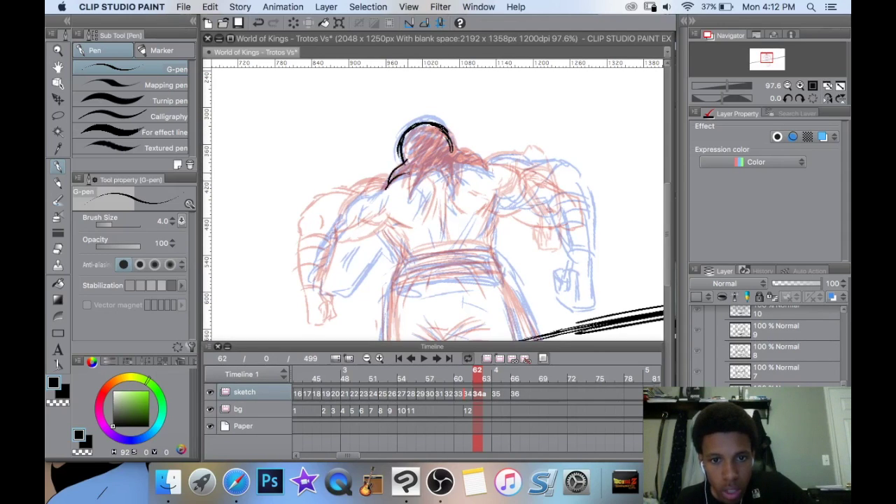
mouse_move(403, 198)
left_mouse_down()
mouse_move(422, 170)
mouse_move(443, 169)
left_mouse_up()
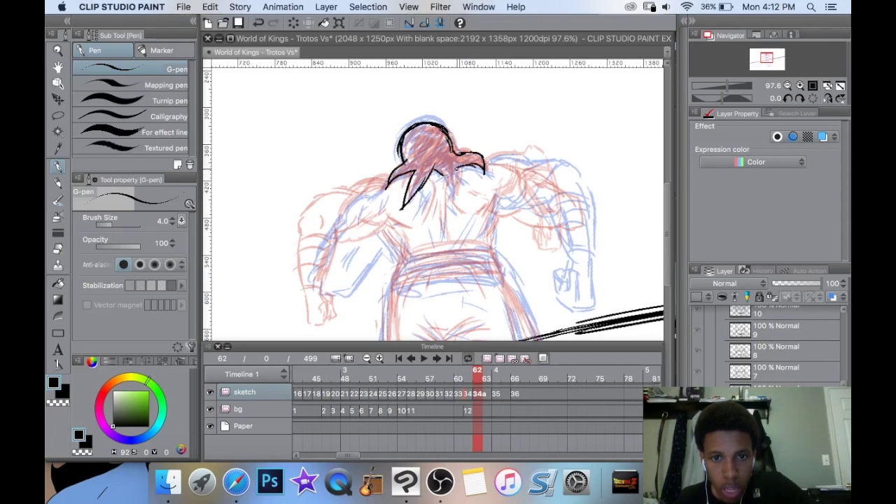
left_click_drag(458, 182, 456, 195)
left_click_drag(456, 195, 437, 170)
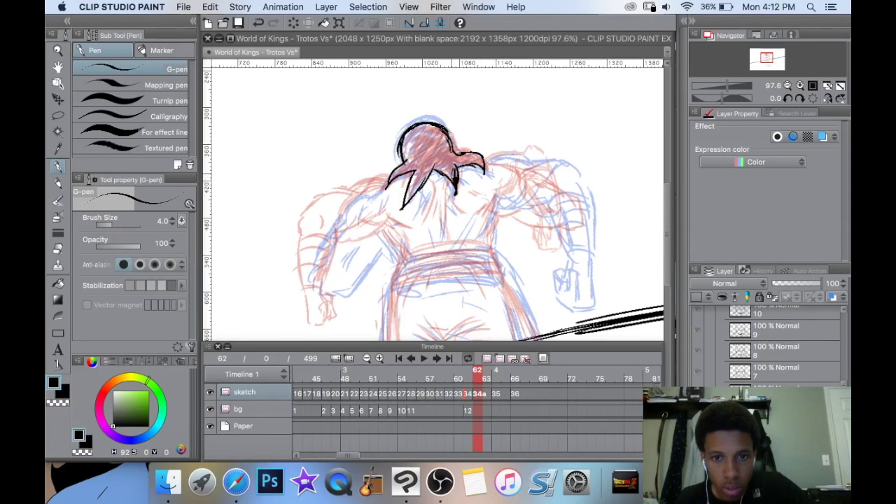
Fill the fighter's hair with dense black scribbled strokes.
left_click_drag(441, 176, 451, 162)
mouse_move(460, 160)
left_mouse_down()
mouse_move(453, 172)
mouse_move(457, 165)
mouse_move(414, 177)
mouse_move(405, 202)
left_mouse_up()
mouse_move(420, 157)
left_mouse_down()
mouse_move(409, 183)
mouse_move(396, 175)
mouse_move(416, 164)
left_mouse_up()
mouse_move(444, 134)
left_mouse_down()
mouse_move(411, 161)
mouse_move(407, 152)
left_mouse_up()
mouse_move(420, 131)
left_mouse_down()
mouse_move(405, 147)
mouse_move(453, 146)
left_mouse_up()
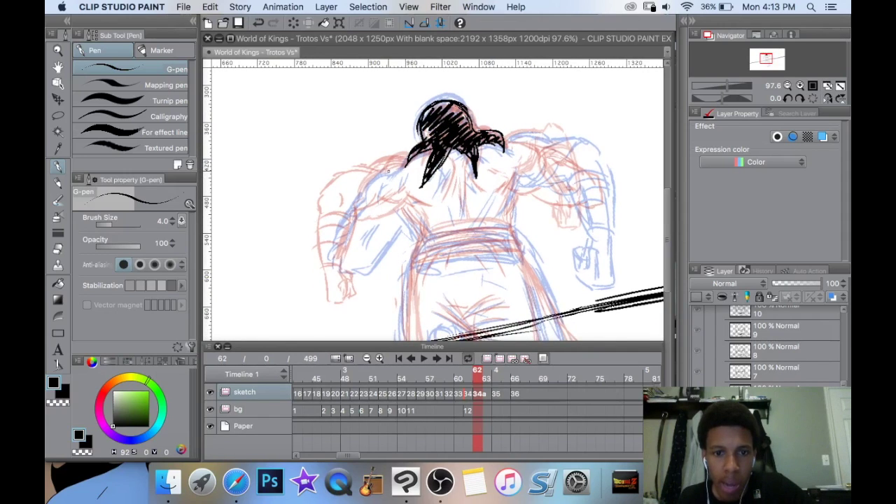
Draw the left shoulder, upper arm and bent forearm between the two onion-skin poses.
left_click_drag(435, 149, 406, 157)
left_click_drag(415, 154, 379, 176)
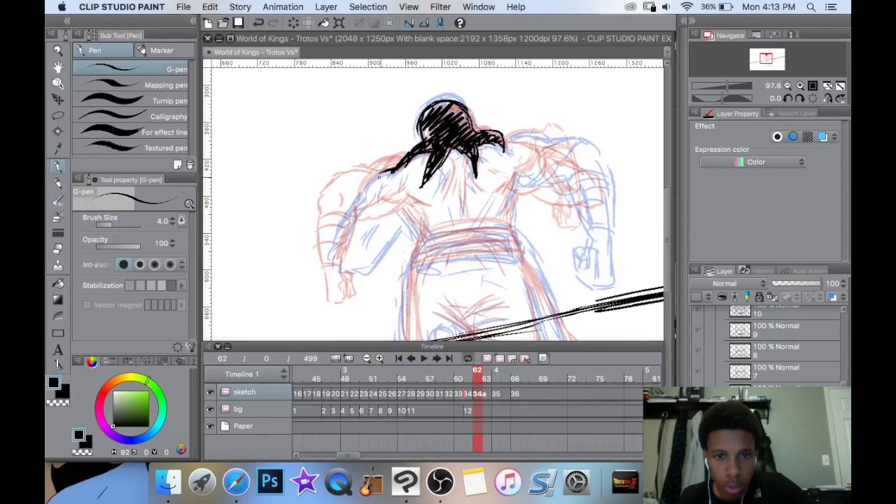
left_click_drag(365, 188, 334, 220)
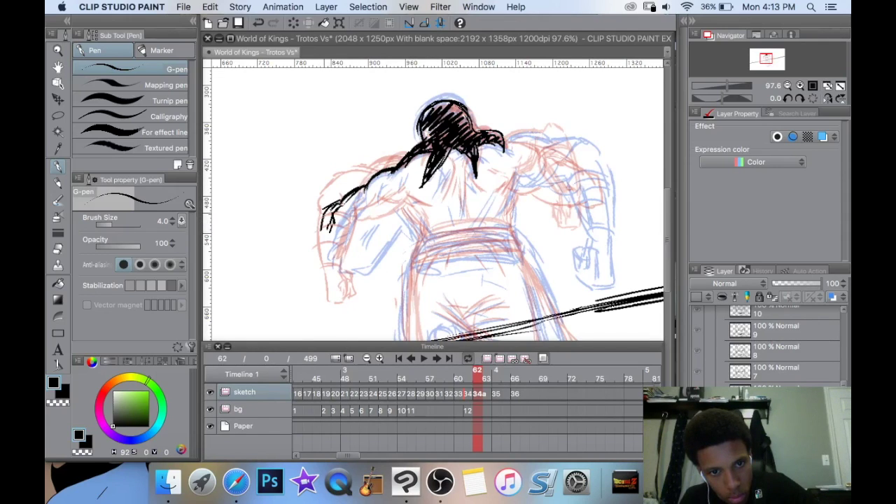
left_click_drag(326, 216, 323, 250)
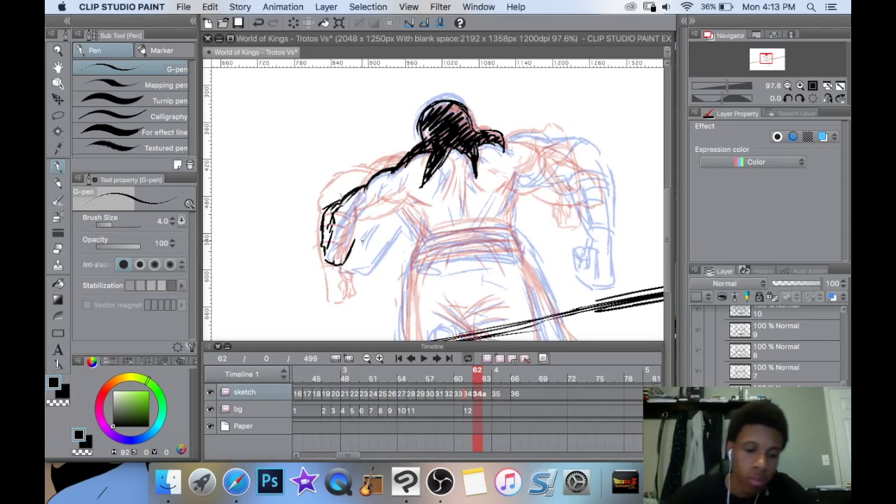
key("e")
mouse_move(333, 260)
left_mouse_down()
mouse_move(324, 254)
mouse_move(364, 244)
mouse_move(389, 212)
mouse_move(407, 207)
left_mouse_up()
key("p")
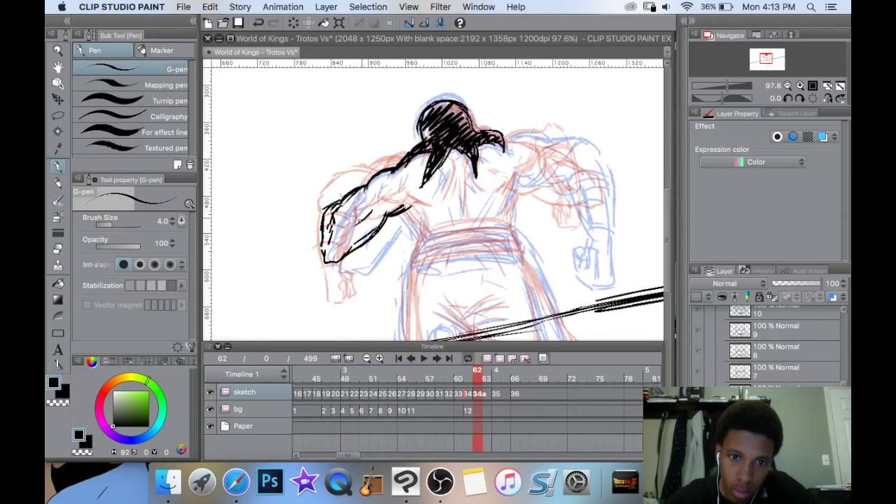
Erase the left forearm and redraw it as a slanted, tapering shape from the elbow.
key("e")
mouse_move(341, 230)
left_mouse_down()
mouse_move(323, 238)
mouse_move(354, 185)
mouse_move(323, 252)
mouse_move(337, 260)
left_mouse_up()
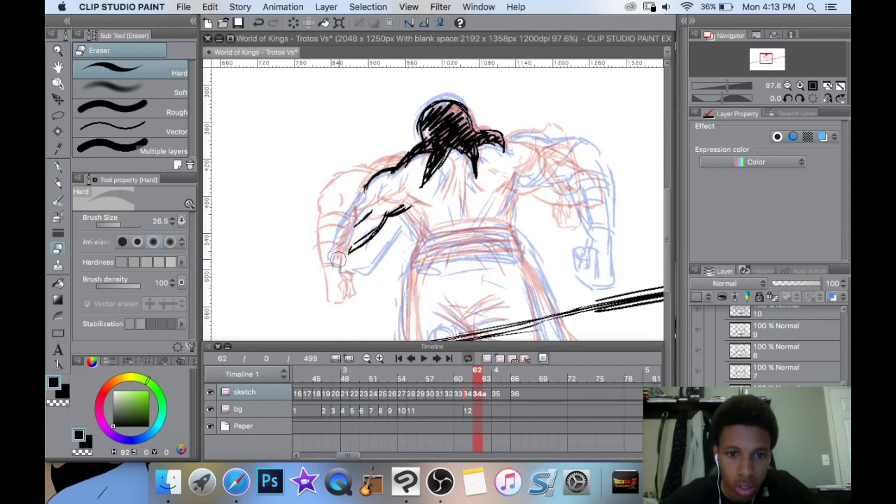
key("p")
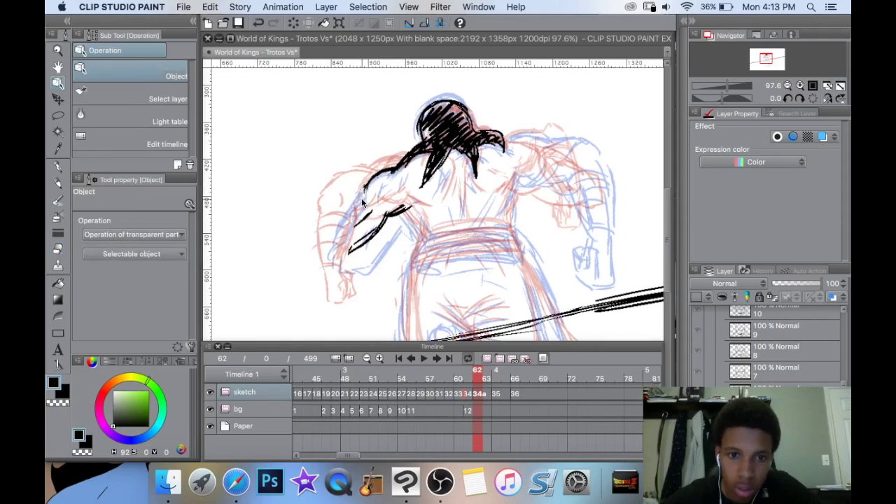
mouse_move(367, 190)
left_mouse_down()
mouse_move(339, 212)
mouse_move(325, 258)
left_mouse_up()
mouse_move(353, 198)
left_mouse_down()
mouse_move(339, 202)
mouse_move(324, 243)
left_mouse_up()
left_click_drag(334, 211, 324, 248)
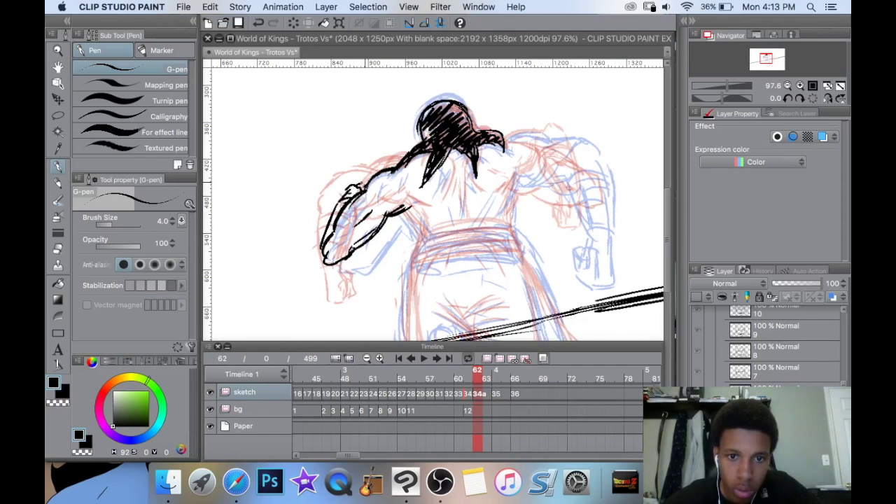
Draw the sides of the fighter's back and the banded waist sash with its horizontal folds.
mouse_move(387, 180)
left_mouse_down()
mouse_move(377, 187)
mouse_move(347, 172)
mouse_move(385, 215)
left_mouse_up()
left_click_drag(465, 173, 454, 209)
mouse_move(370, 211)
left_mouse_down()
mouse_move(377, 237)
mouse_move(387, 238)
left_mouse_up()
mouse_move(459, 200)
left_mouse_down()
mouse_move(468, 229)
mouse_move(390, 236)
mouse_move(372, 257)
mouse_move(405, 256)
left_mouse_up()
left_click_drag(469, 225, 480, 250)
left_click_drag(481, 250, 385, 248)
left_click_drag(455, 238, 401, 238)
left_click_drag(455, 234, 387, 237)
left_click_drag(457, 205, 468, 225)
Add shoulder-blade and muscle contour lines to the fighter's upper back.
mouse_move(422, 174)
left_mouse_down()
mouse_move(435, 194)
mouse_move(398, 209)
mouse_move(403, 191)
left_mouse_up()
left_click_drag(409, 157, 406, 170)
mouse_move(420, 154)
left_mouse_down()
mouse_move(420, 170)
mouse_move(464, 179)
left_mouse_up()
left_click_drag(466, 162, 448, 187)
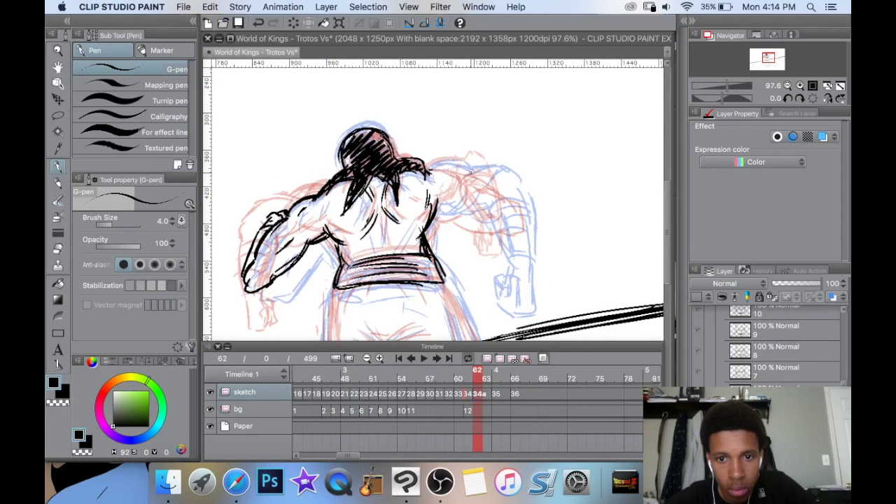
Draw the right shoulder and bent arm with wrapped forearm bands and a closed fist.
mouse_move(425, 170)
left_mouse_down()
mouse_move(463, 168)
mouse_move(505, 197)
mouse_move(523, 196)
mouse_move(530, 221)
mouse_move(522, 233)
mouse_move(484, 257)
left_mouse_up()
left_click_drag(496, 217, 437, 214)
mouse_move(528, 223)
left_mouse_down()
mouse_move(496, 264)
mouse_move(504, 221)
mouse_move(489, 217)
mouse_move(482, 260)
mouse_move(499, 266)
mouse_move(470, 272)
mouse_move(499, 281)
mouse_move(483, 279)
mouse_move(490, 284)
left_mouse_up()
mouse_move(515, 225)
left_mouse_down()
mouse_move(493, 241)
mouse_move(500, 236)
mouse_move(488, 261)
left_mouse_up()
left_click_drag(512, 236, 492, 260)
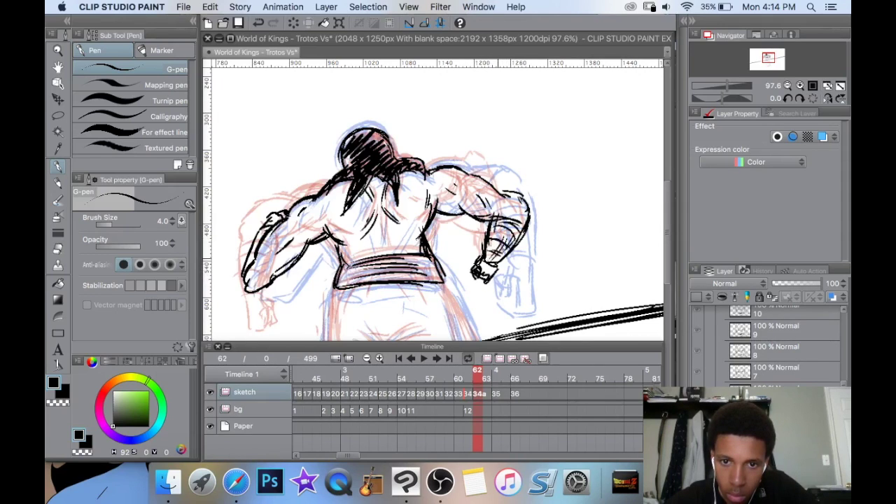
Draw the left leg below the sash, with its outer and inner thigh contours and the raised lower leg and foot.
left_click_drag(505, 214, 525, 186)
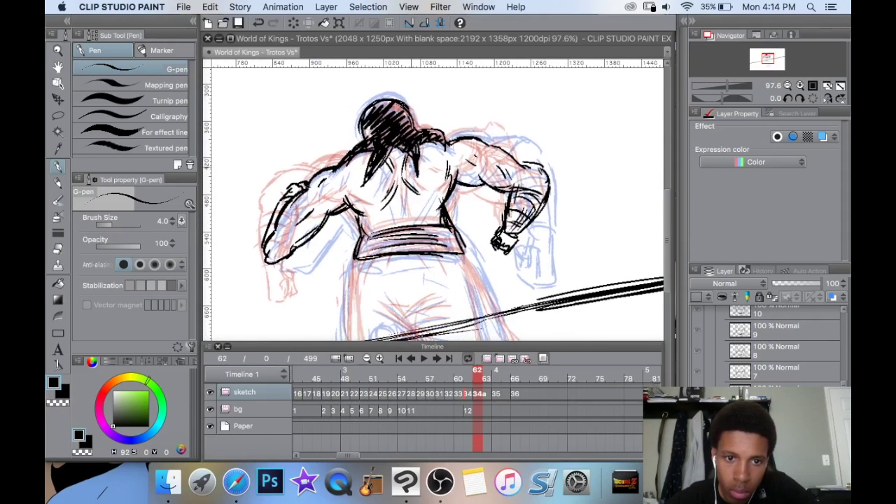
left_click_drag(390, 188, 384, 137)
left_click_drag(433, 204, 415, 114)
key("super+minus")
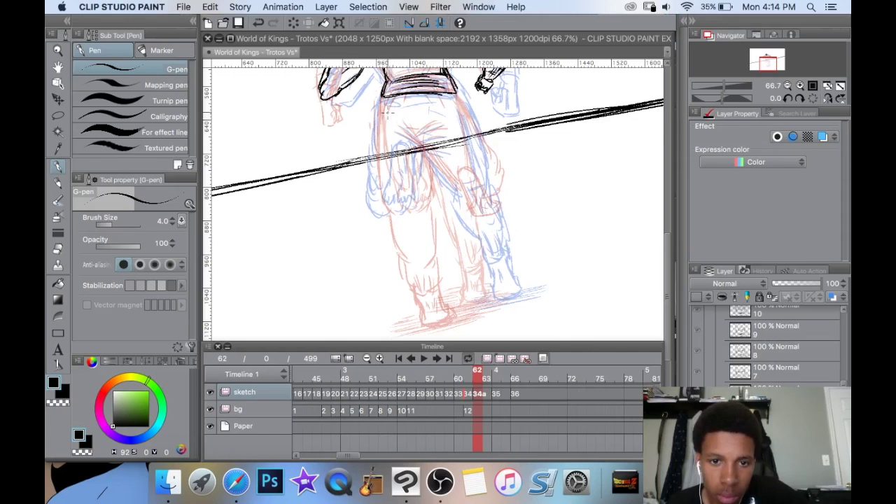
mouse_move(383, 98)
left_mouse_down()
mouse_move(372, 186)
mouse_move(393, 243)
mouse_move(424, 218)
mouse_move(425, 190)
mouse_move(408, 203)
mouse_move(412, 264)
left_mouse_up()
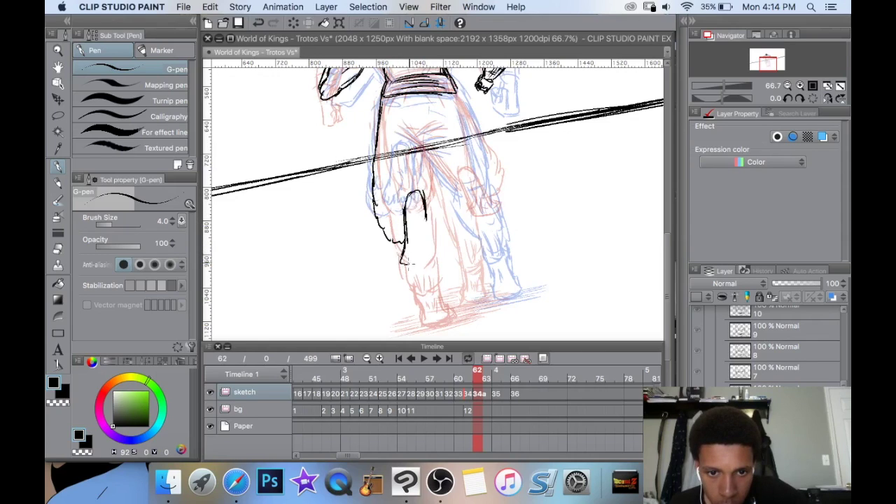
left_click_drag(424, 212, 426, 261)
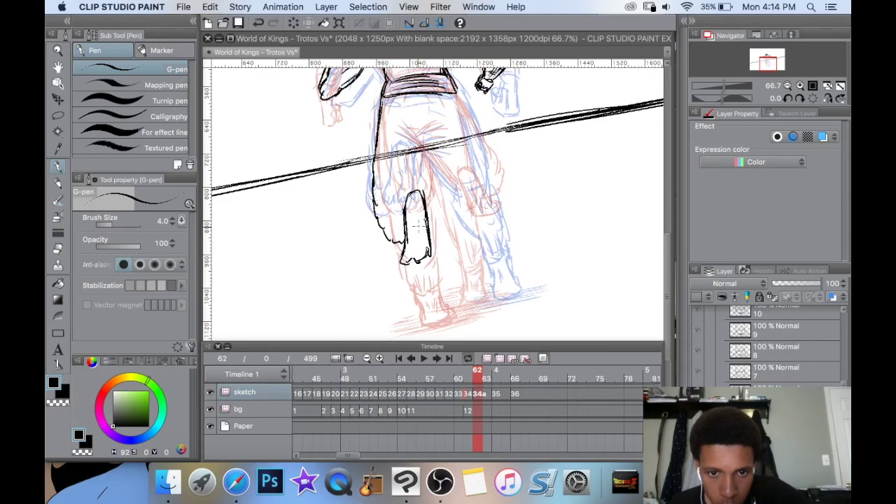
mouse_move(416, 207)
left_mouse_down()
mouse_move(418, 225)
mouse_move(424, 147)
mouse_move(401, 150)
left_mouse_up()
left_click_drag(379, 116, 366, 143)
left_click_drag(414, 188, 403, 175)
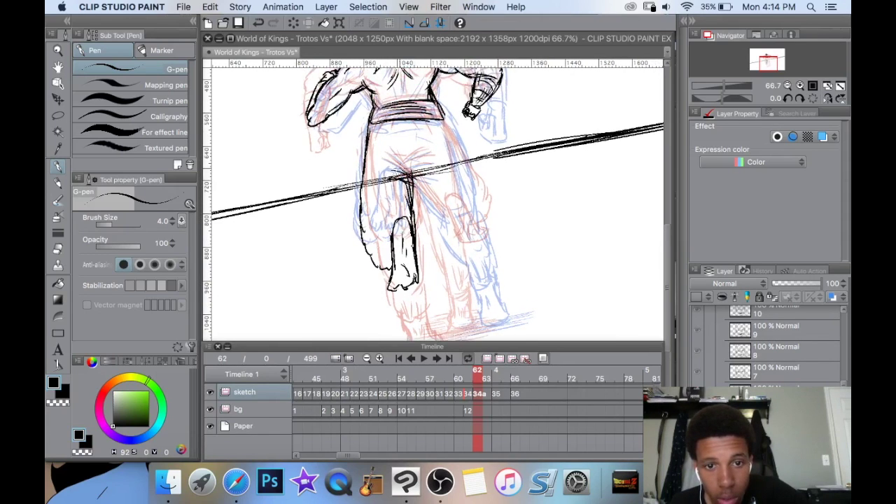
Draw the outer contour of the right thigh from the sash down past the horizon line.
left_click_drag(441, 115, 470, 166)
left_click_drag(457, 131, 480, 186)
left_click_drag(462, 150, 470, 162)
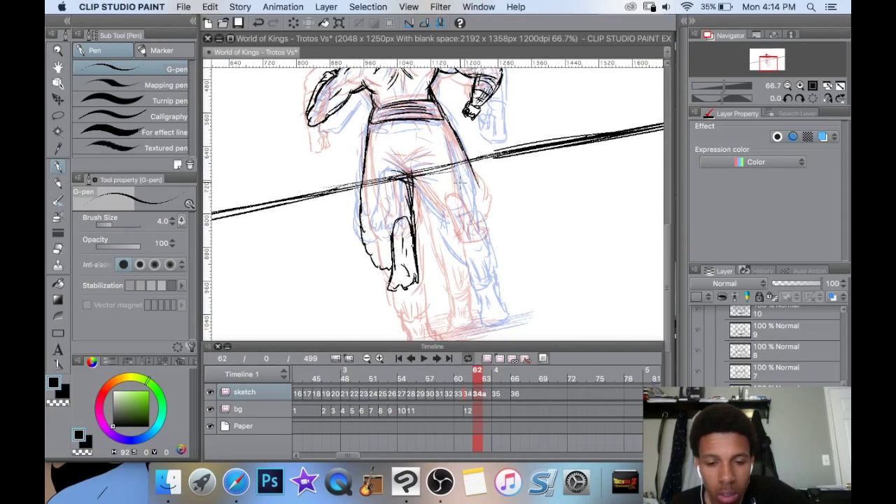
Compare the leg poses on frames 61 and 62, and erase frame 62's raised left lower leg and inner thigh.
left_click(412, 359)
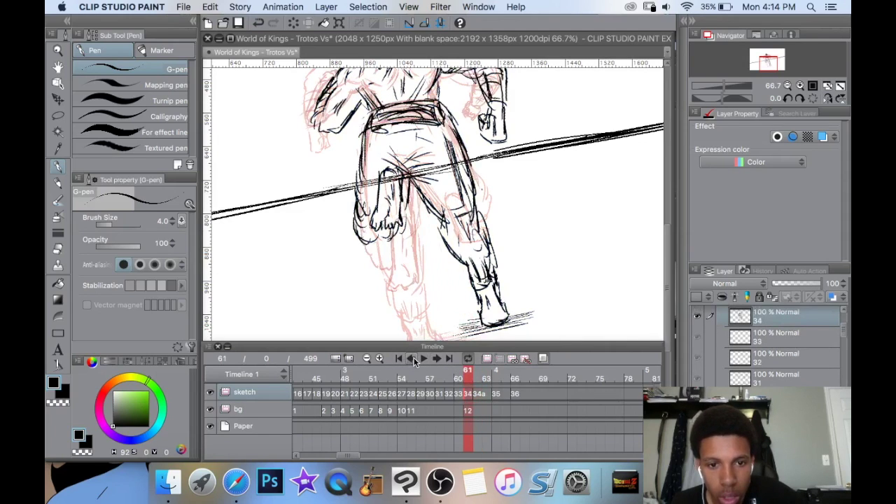
left_click(437, 358)
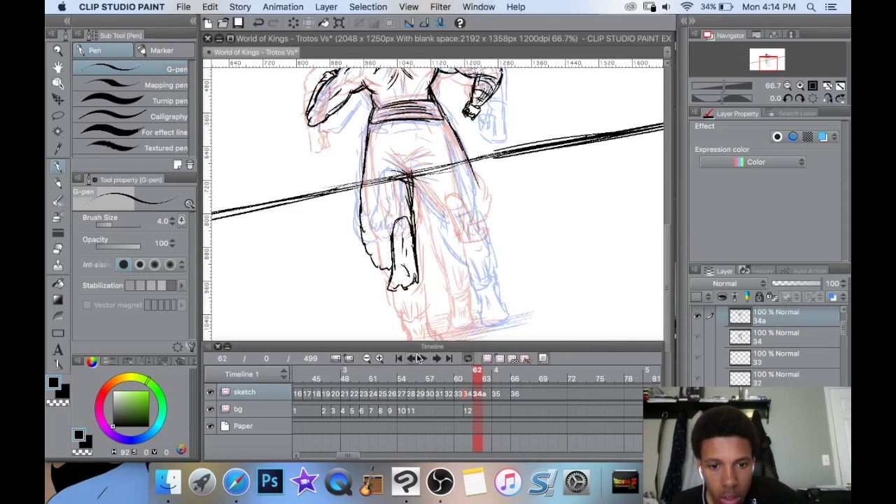
left_click(412, 358)
left_click(436, 357)
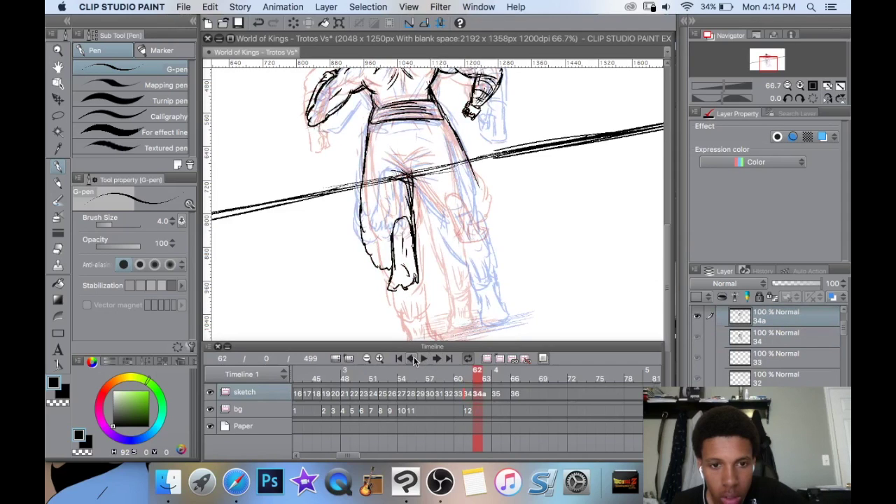
left_click(413, 358)
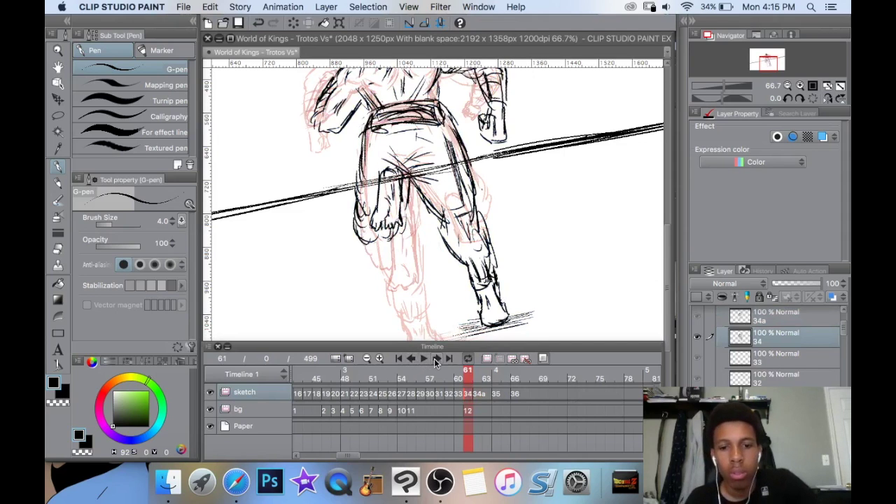
left_click(436, 357)
key("e")
mouse_move(411, 231)
left_mouse_down()
mouse_move(415, 280)
mouse_move(400, 231)
mouse_move(394, 229)
mouse_move(407, 278)
mouse_move(370, 255)
mouse_move(362, 231)
mouse_move(368, 214)
mouse_move(412, 216)
mouse_move(411, 177)
mouse_move(401, 203)
mouse_move(395, 173)
mouse_move(425, 166)
left_mouse_up()
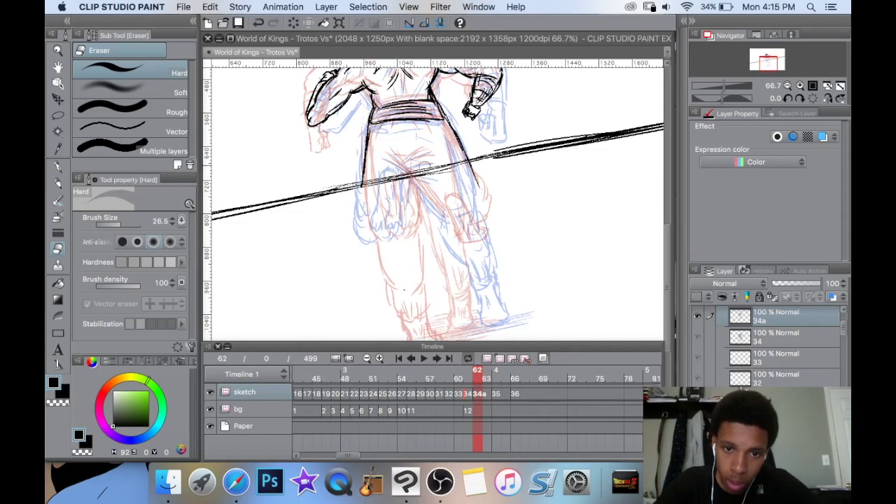
Redraw the left leg with a higher knee and a shorter, tucked-up foot between the onion-skin poses.
key("p")
mouse_move(364, 143)
left_mouse_down()
mouse_move(360, 203)
mouse_move(402, 202)
mouse_move(391, 196)
left_mouse_up()
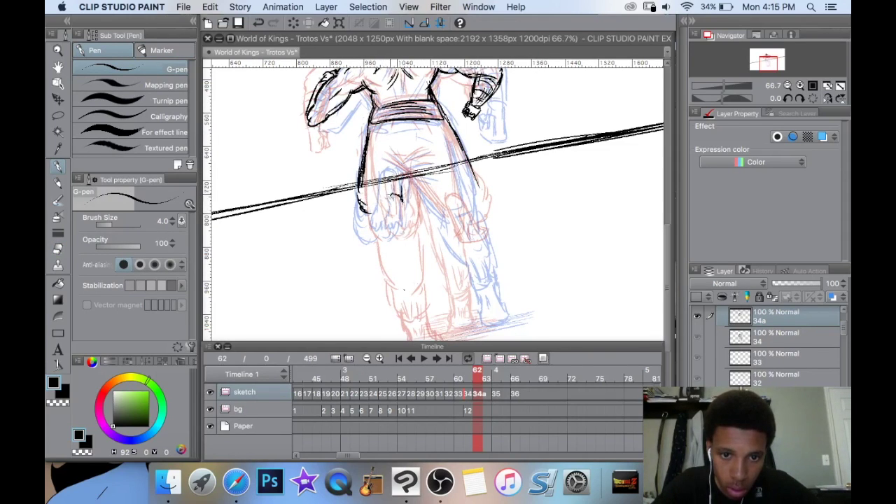
key("super+z")
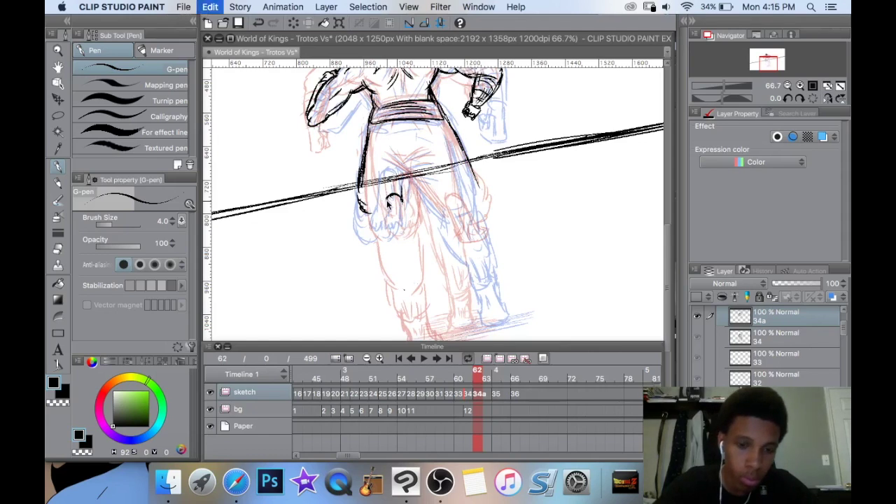
mouse_move(359, 208)
left_mouse_down()
mouse_move(375, 223)
mouse_move(405, 203)
mouse_move(383, 222)
mouse_move(392, 237)
mouse_move(388, 215)
mouse_move(400, 232)
mouse_move(398, 218)
left_mouse_up()
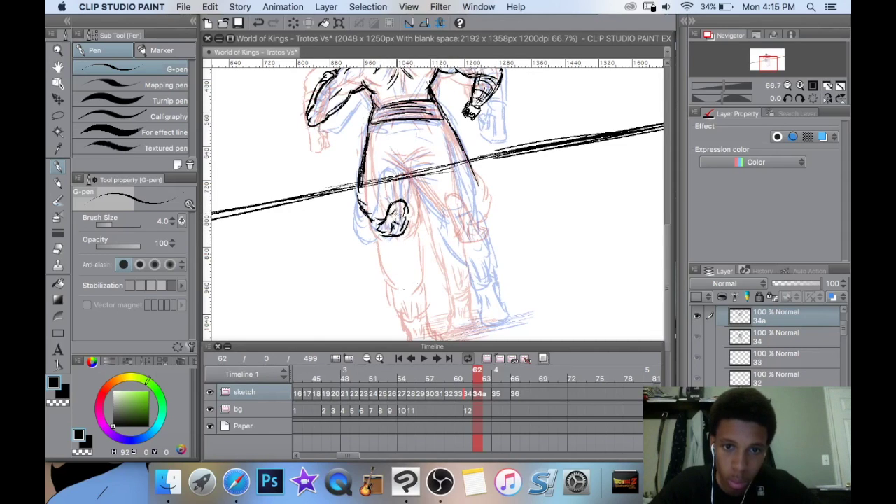
Strengthen the left thigh's outer contour, add trouser folds at the crotch, and check the pose against frame 61.
mouse_move(357, 196)
left_mouse_down()
mouse_move(364, 227)
mouse_move(382, 230)
mouse_move(352, 189)
mouse_move(367, 223)
mouse_move(354, 210)
mouse_move(362, 166)
mouse_move(353, 217)
left_mouse_up()
key("e")
key("p")
mouse_move(359, 173)
left_mouse_down()
mouse_move(352, 210)
mouse_move(371, 232)
mouse_move(412, 174)
mouse_move(442, 180)
mouse_move(386, 159)
mouse_move(388, 171)
left_mouse_up()
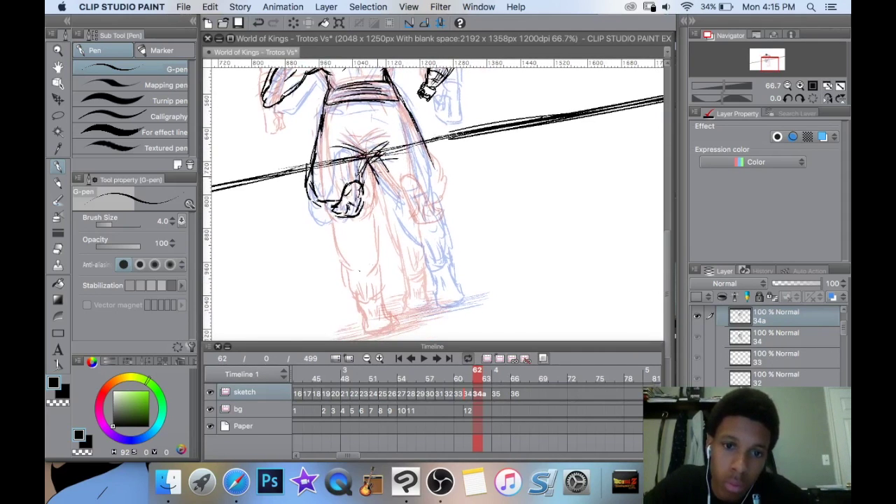
left_click(411, 359)
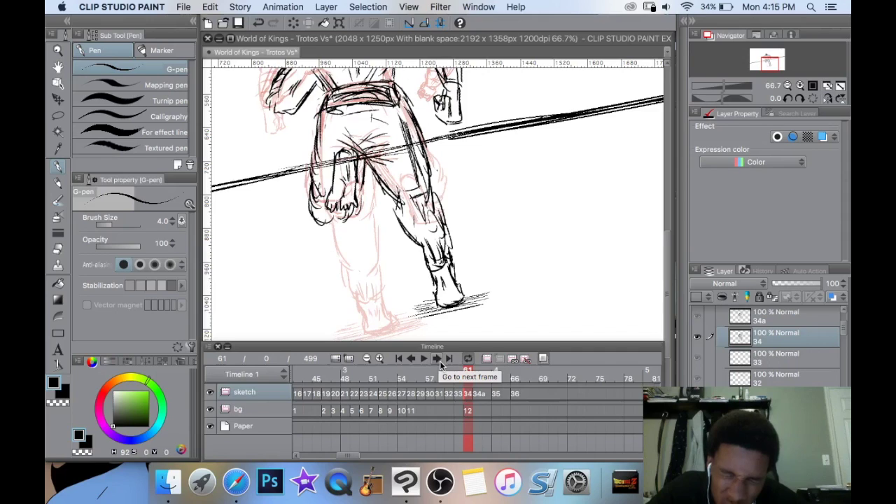
left_click(438, 360)
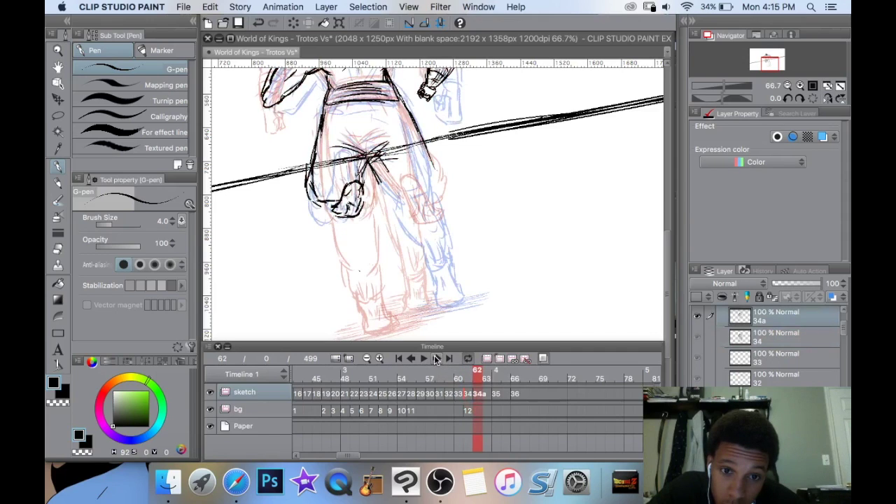
Compare frame 62's leg pose with frame 61 by flipping back and forth, including the held frame 63.
left_click(411, 358)
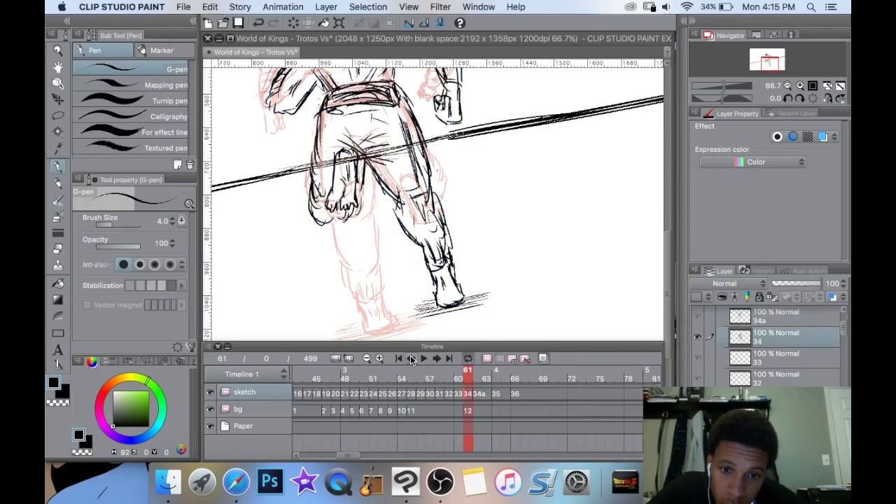
left_click(436, 359)
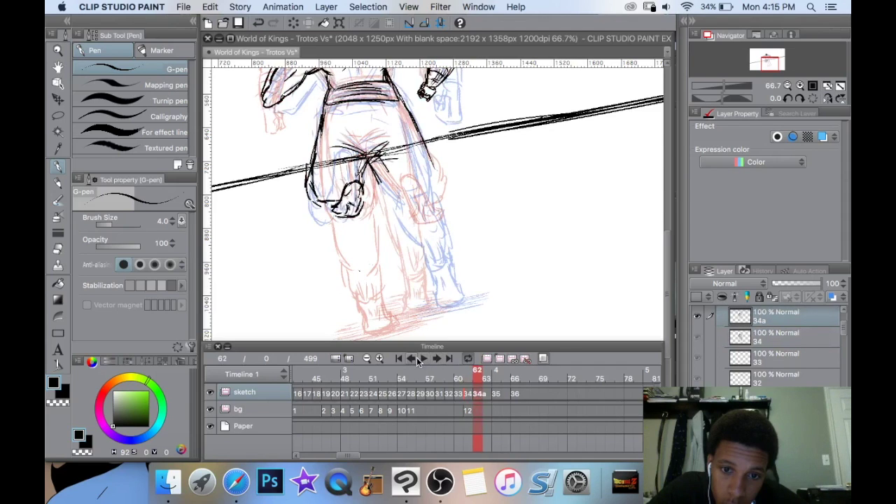
left_click(413, 357)
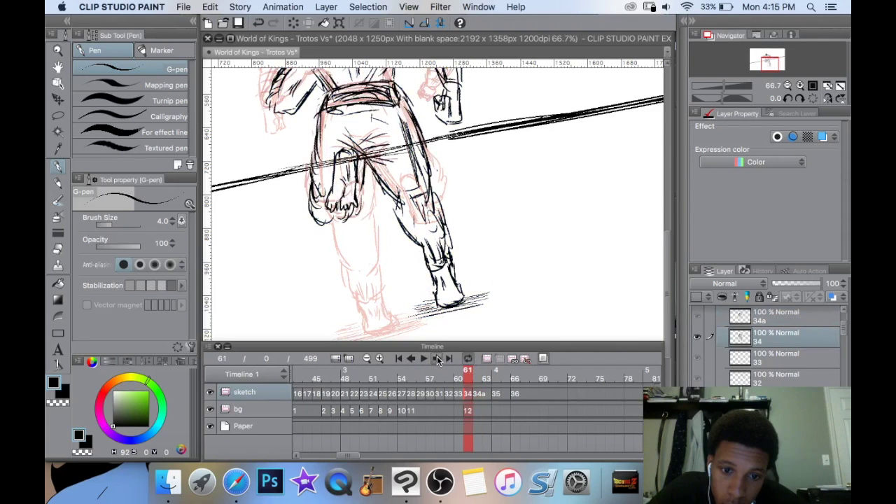
left_click(436, 357)
left_click(412, 359)
left_click(437, 358)
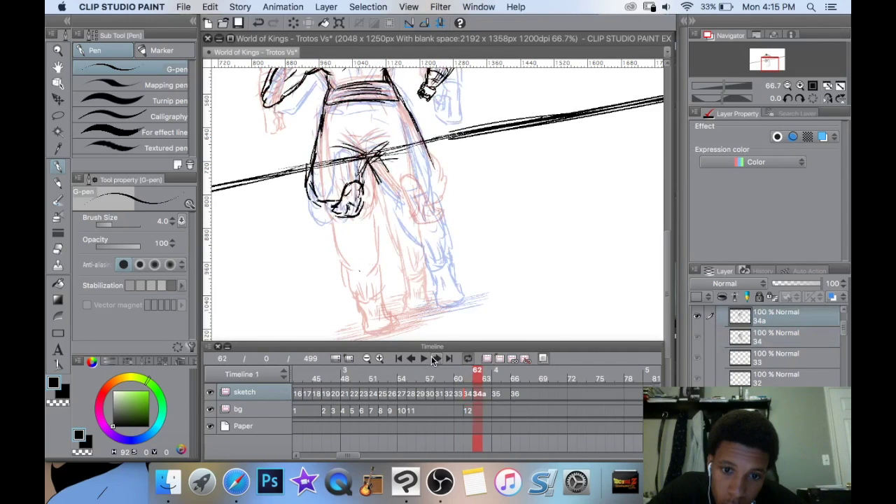
left_click(436, 358)
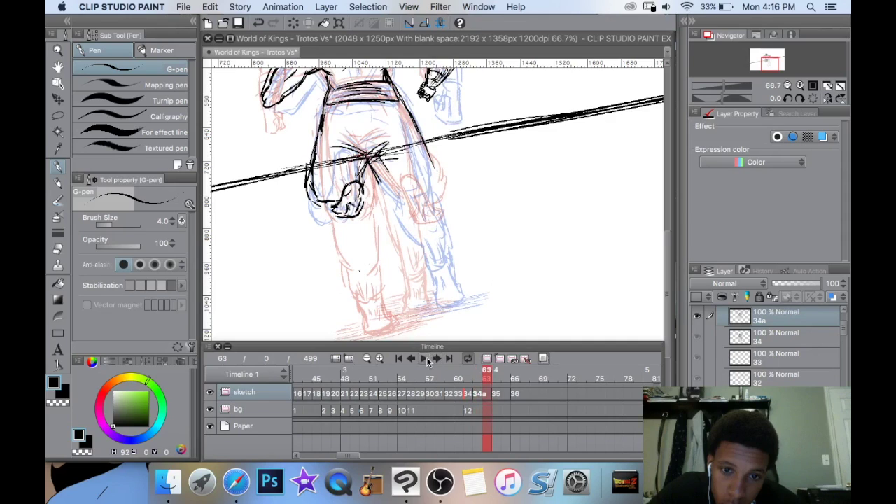
left_click(412, 359)
left_click(413, 359)
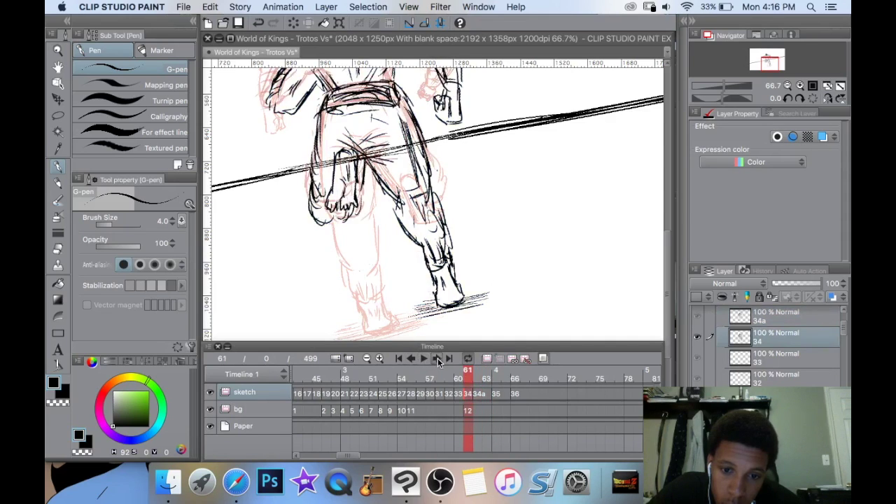
left_click(437, 358)
Reduce the onion skin to 1 back view in the onion skin settings.
left_click(270, 6)
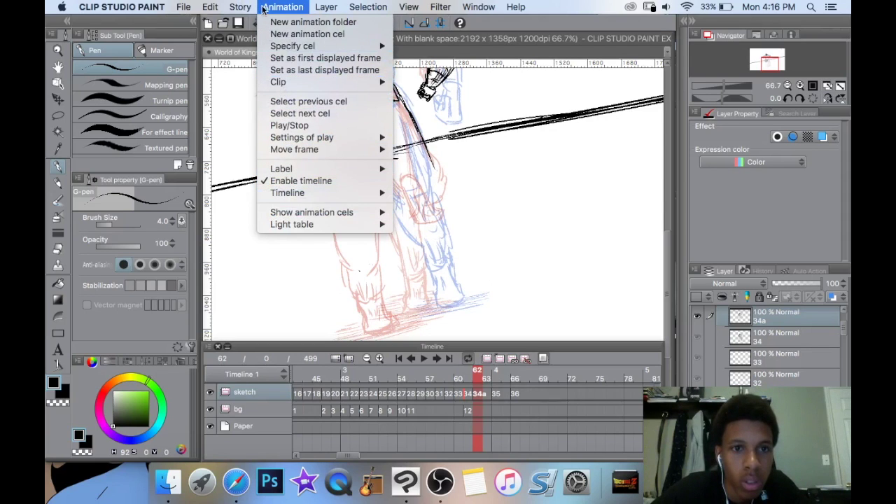
mouse_move(307, 215)
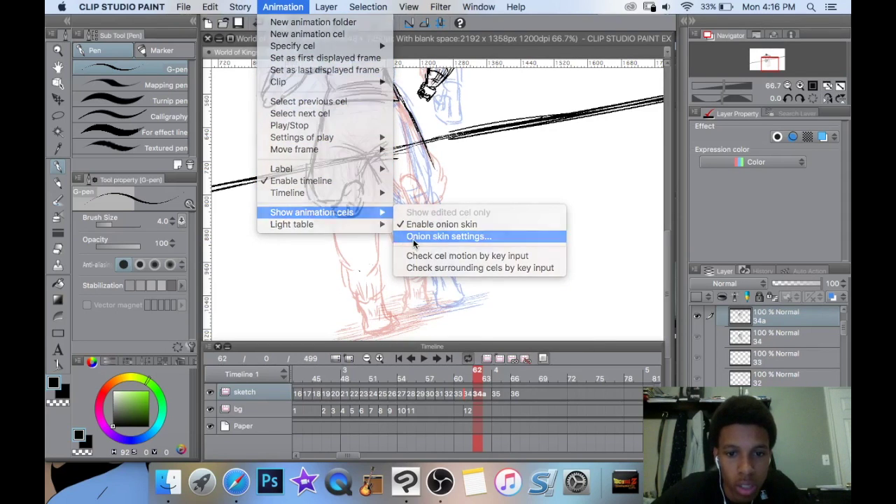
left_click(414, 238)
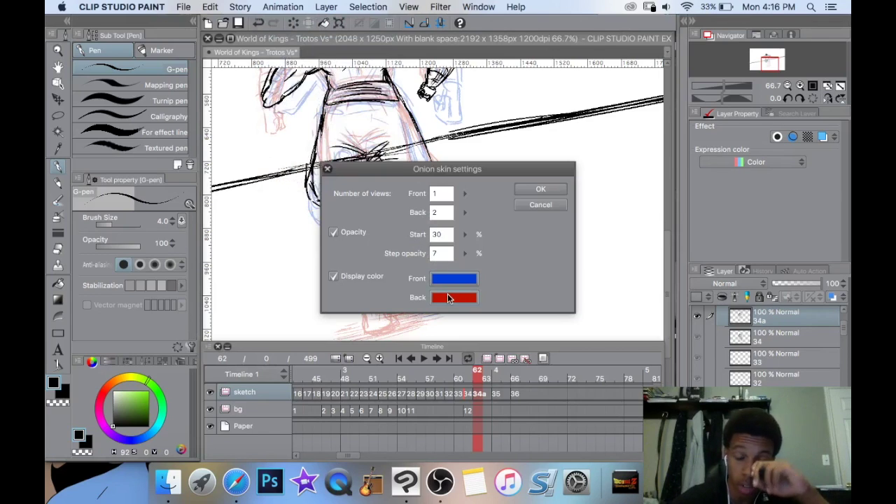
left_click(446, 210)
left_click_drag(446, 210, 425, 212)
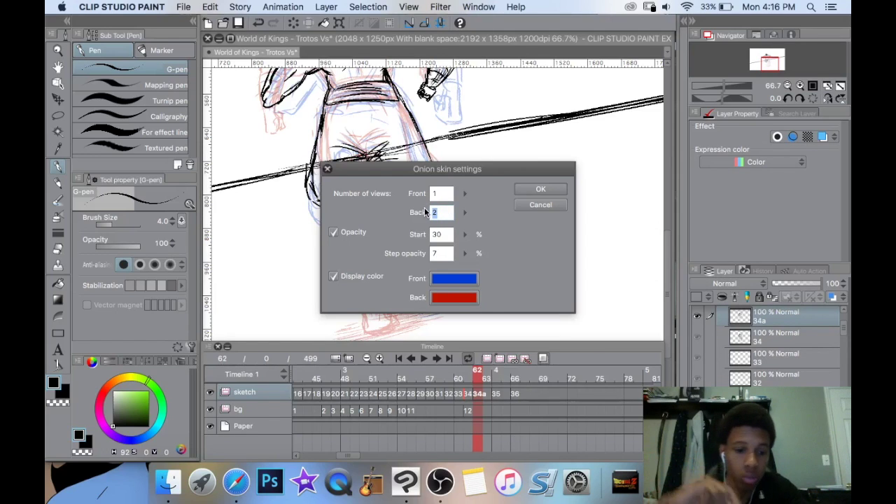
type("1")
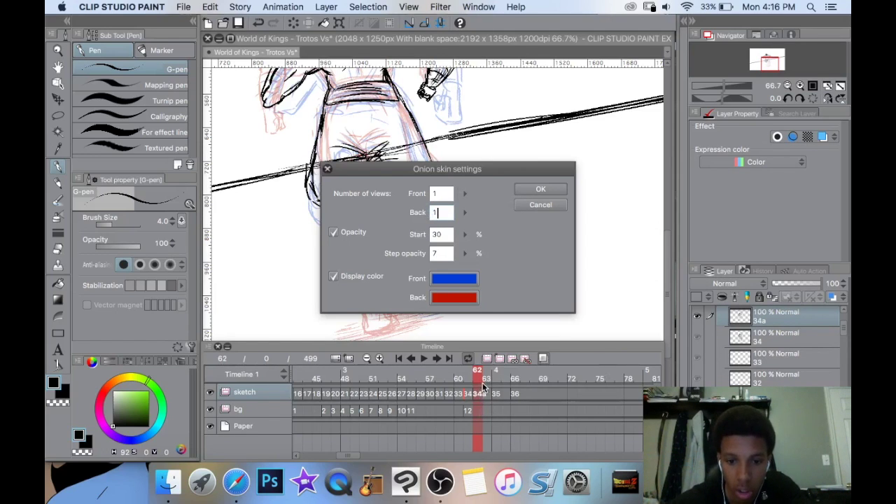
left_click(526, 185)
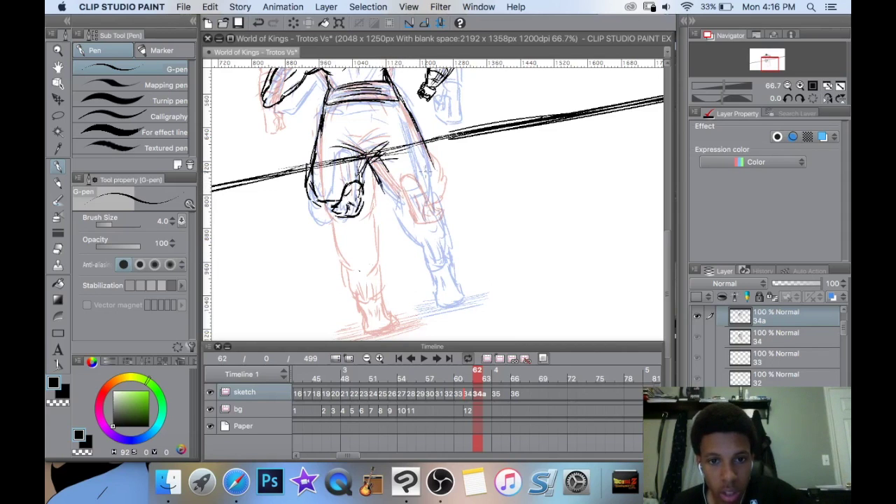
Draw frame 62's right trouser leg from the thigh past the knee to the gathered cuff, with folds, along the blue onion skin.
mouse_move(426, 155)
left_mouse_down()
mouse_move(425, 253)
mouse_move(425, 171)
left_mouse_up()
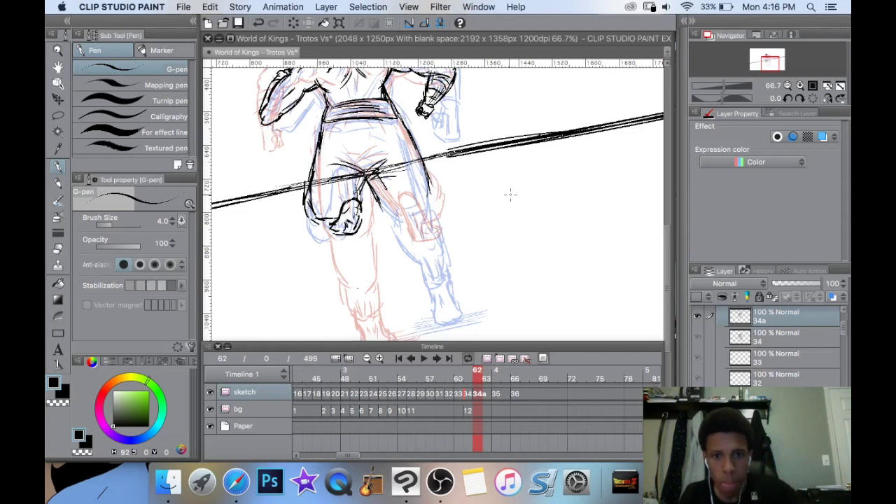
mouse_move(468, 215)
left_mouse_down()
mouse_move(472, 196)
mouse_move(496, 202)
left_mouse_up()
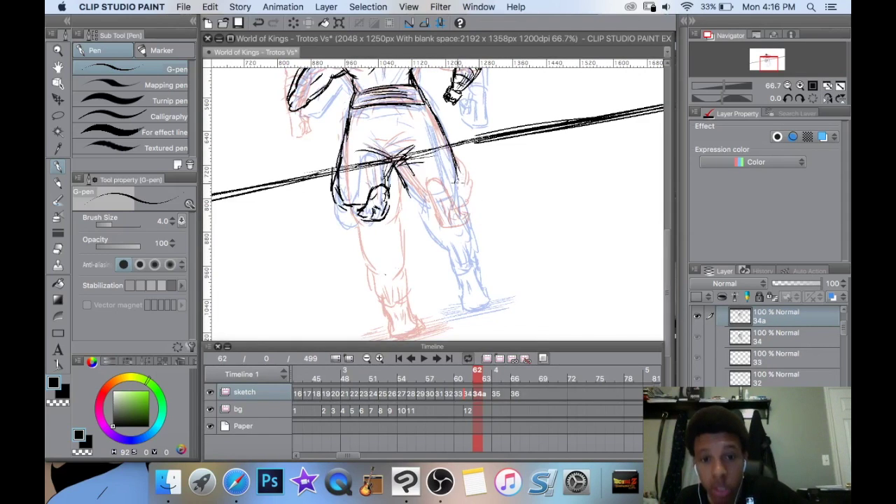
mouse_move(457, 166)
left_mouse_down()
mouse_move(462, 200)
mouse_move(425, 219)
mouse_move(452, 271)
left_mouse_up()
mouse_move(470, 229)
left_mouse_down()
mouse_move(464, 202)
mouse_move(482, 266)
mouse_move(476, 276)
mouse_move(450, 276)
mouse_move(459, 275)
left_mouse_up()
left_click_drag(463, 255, 468, 276)
mouse_move(478, 215)
left_mouse_down()
mouse_move(480, 179)
mouse_move(448, 197)
left_mouse_up()
mouse_move(436, 137)
left_mouse_down()
mouse_move(445, 158)
mouse_move(412, 150)
left_mouse_up()
left_click_drag(401, 136, 392, 152)
left_click_drag(388, 140, 386, 154)
mouse_move(382, 145)
left_mouse_down()
mouse_move(379, 161)
mouse_move(372, 91)
left_mouse_up()
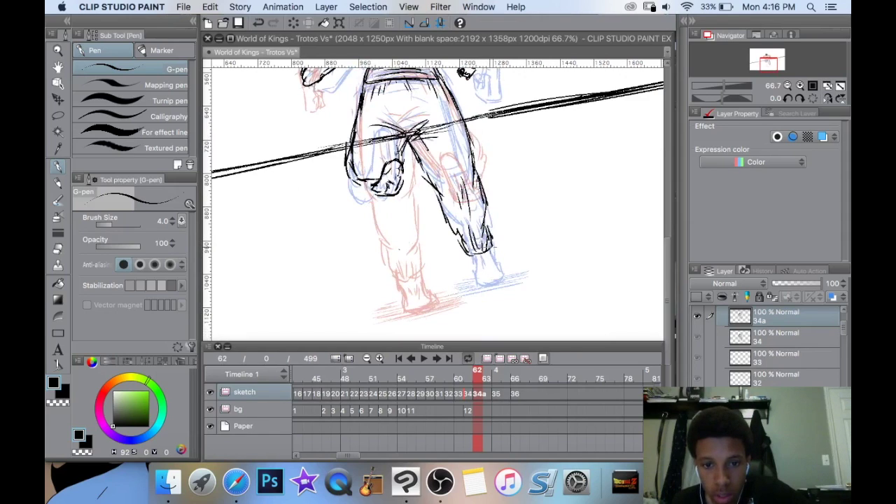
Ink the ankle and foot of the straight supporting leg on cel 34a, with short detail strokes around the ankle.
mouse_move(489, 247)
left_mouse_down()
mouse_move(499, 263)
mouse_move(468, 262)
mouse_move(479, 289)
mouse_move(509, 279)
left_mouse_up()
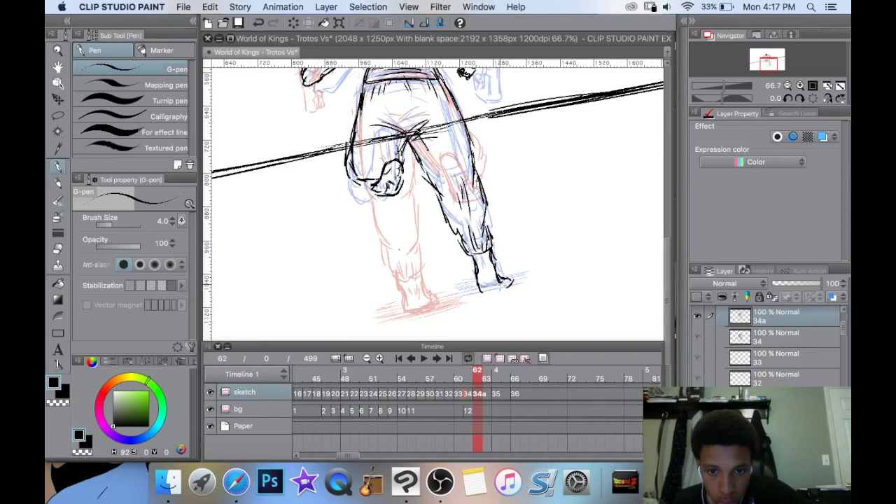
key("super+z")
mouse_move(499, 272)
left_mouse_down()
mouse_move(503, 283)
mouse_move(493, 289)
mouse_move(510, 288)
mouse_move(480, 294)
left_mouse_up()
left_click_drag(479, 255, 493, 266)
mouse_move(486, 261)
left_mouse_down()
mouse_move(498, 273)
mouse_move(488, 271)
left_mouse_up()
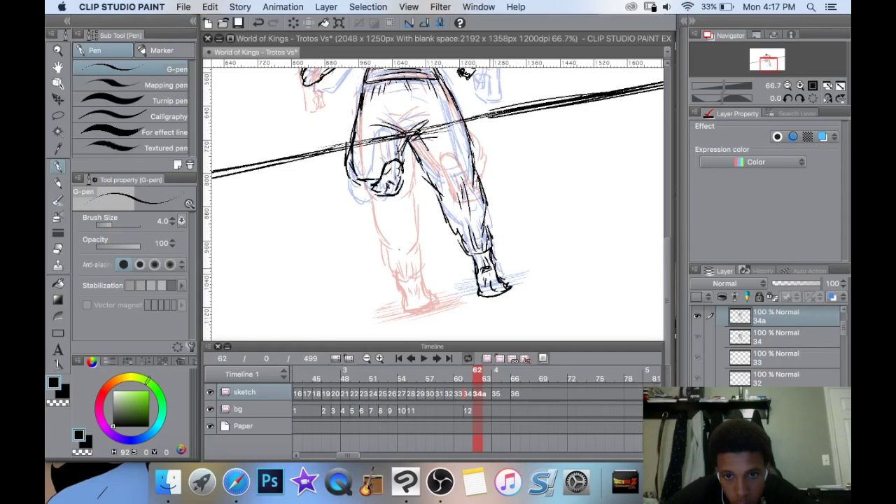
Scale the figure on cel 34a down slightly and nudge it a little to the left.
left_click_drag(482, 214, 525, 262)
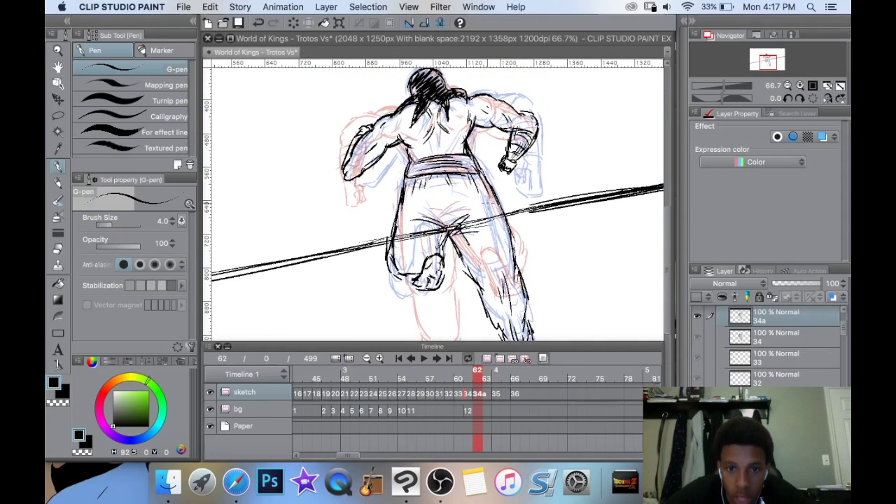
left_click_drag(521, 186, 491, 204)
scroll(490, 203, "down", 3)
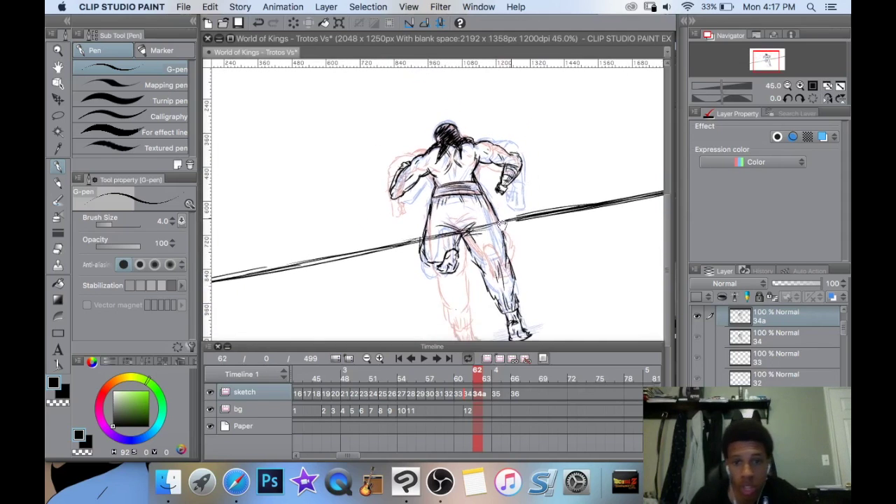
key("super+t")
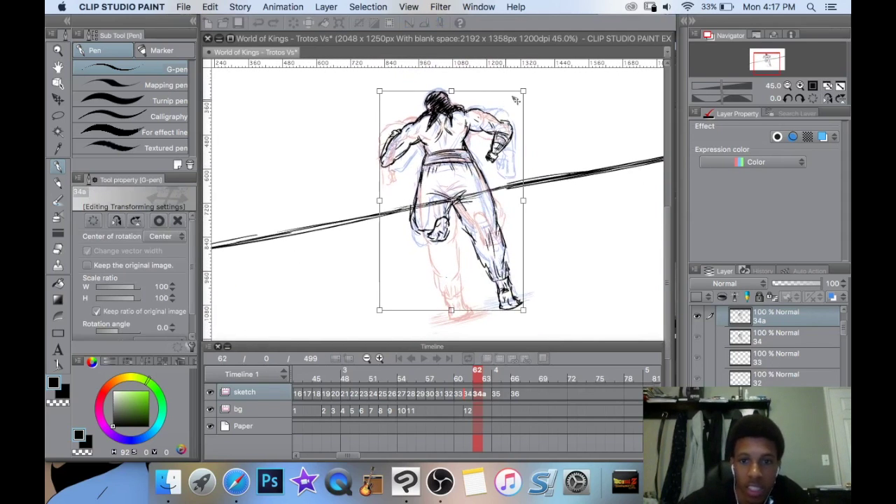
left_click_drag(522, 91, 519, 96)
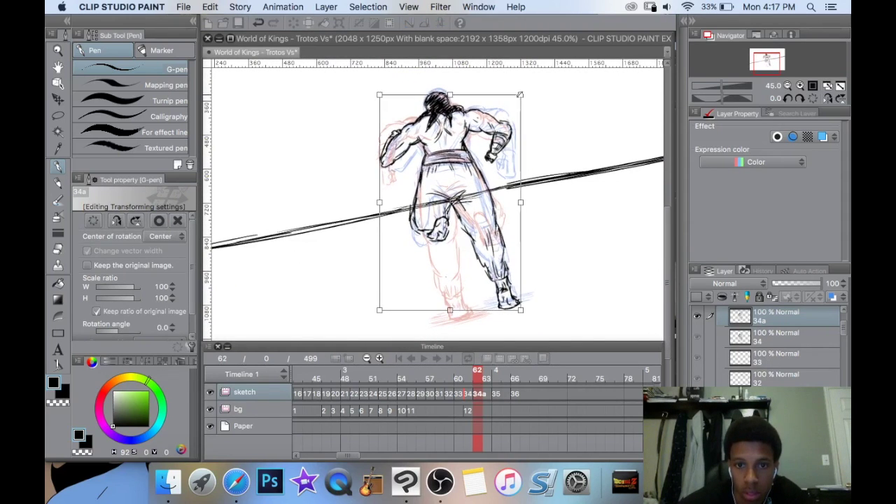
left_click(57, 167)
left_click(503, 196)
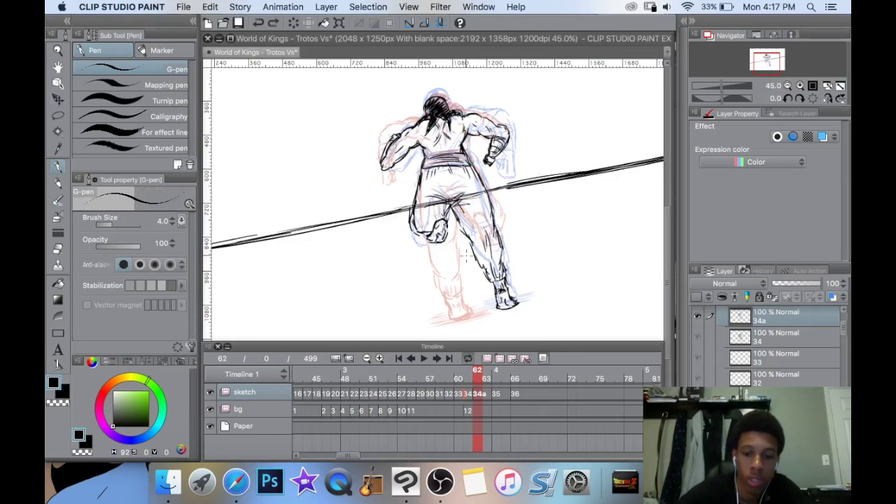
key("k")
left_click_drag(467, 255, 464, 254)
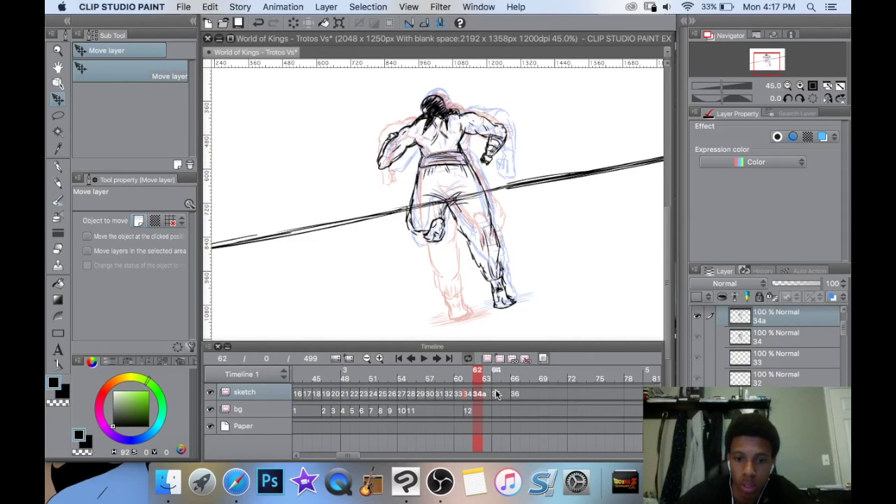
Scale the figure on cel 35 at frame 64 to 93% and shift it slightly to line up with the onion-skin drawings.
left_click(496, 394)
key("super+t")
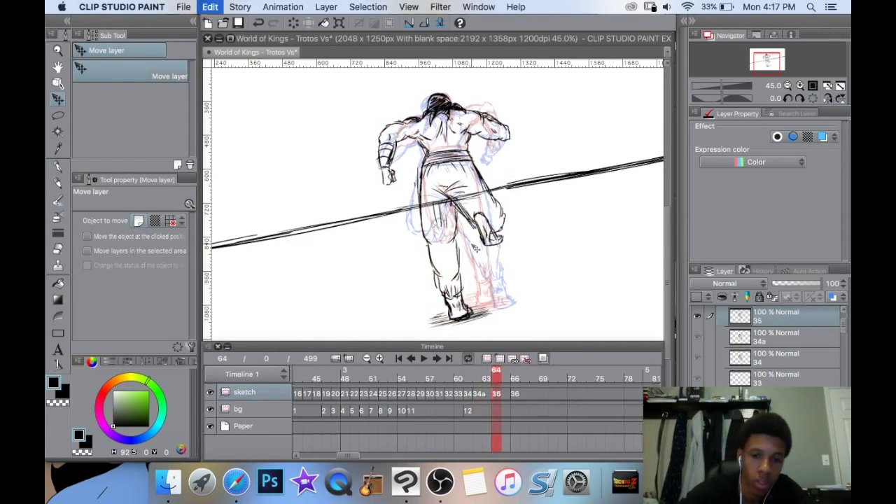
left_click_drag(510, 93, 501, 106)
mouse_move(484, 144)
left_mouse_down()
mouse_move(506, 102)
mouse_move(479, 150)
left_mouse_up()
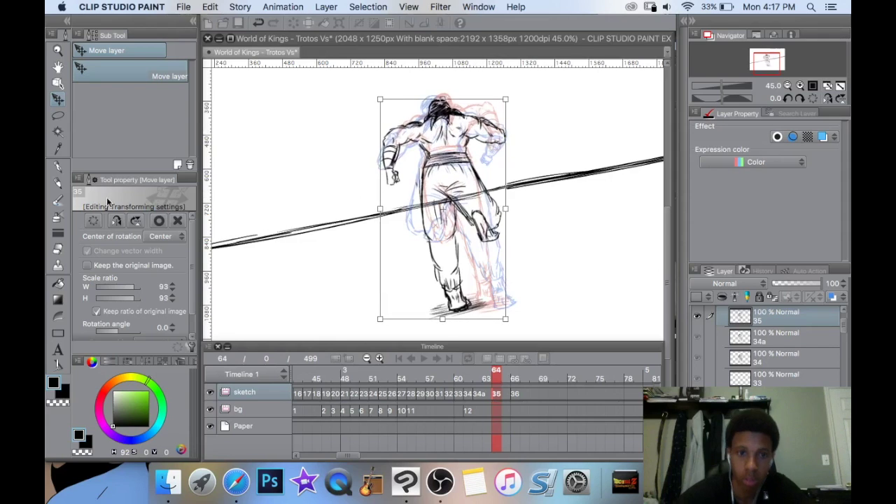
left_click(58, 169)
left_click(505, 194)
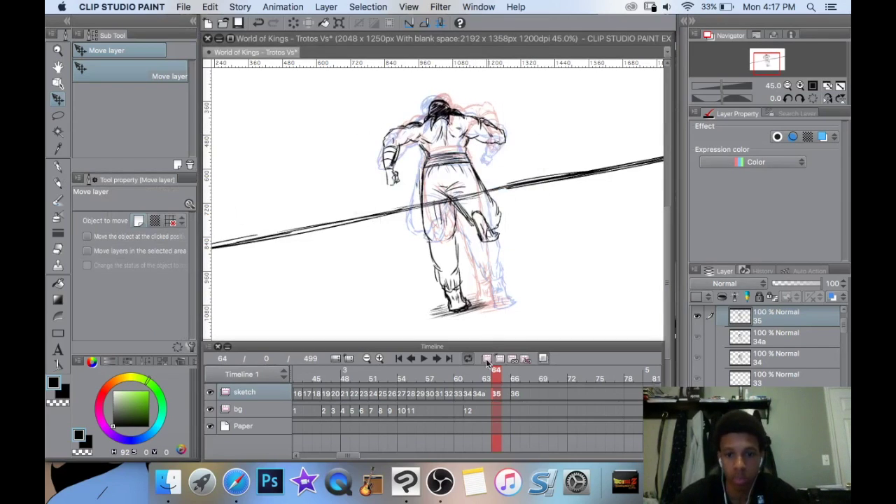
Hide the onion skin, play the running animation, and step back through the frames to check the motion.
left_click(488, 359)
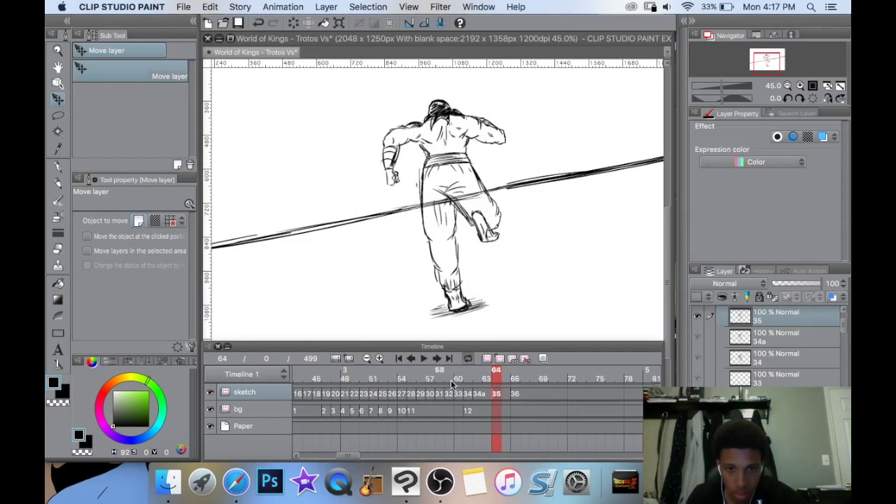
left_click(423, 357)
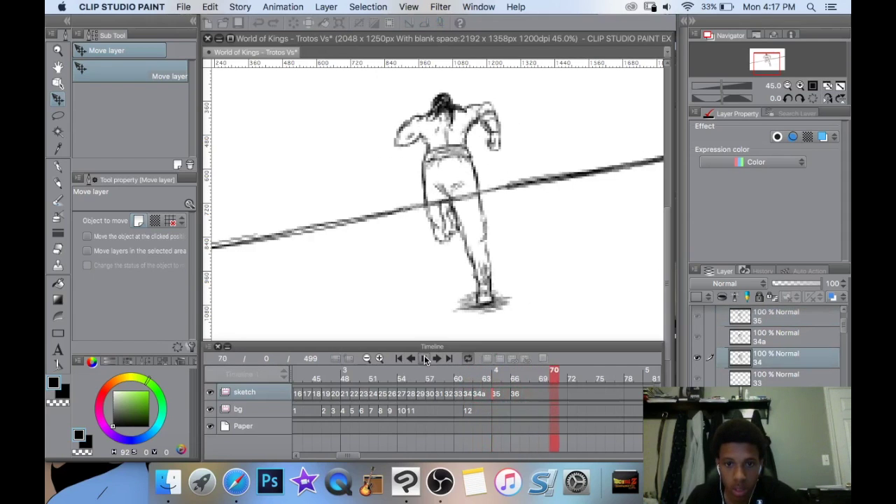
left_click(412, 358)
left_click(411, 359)
left_click(411, 358)
left_click(411, 358)
left_click(412, 359)
left_click(412, 359)
Add a new sketch cel at frame 63, between cels 34a and 35, and turn the onion skin on.
left_click(476, 396)
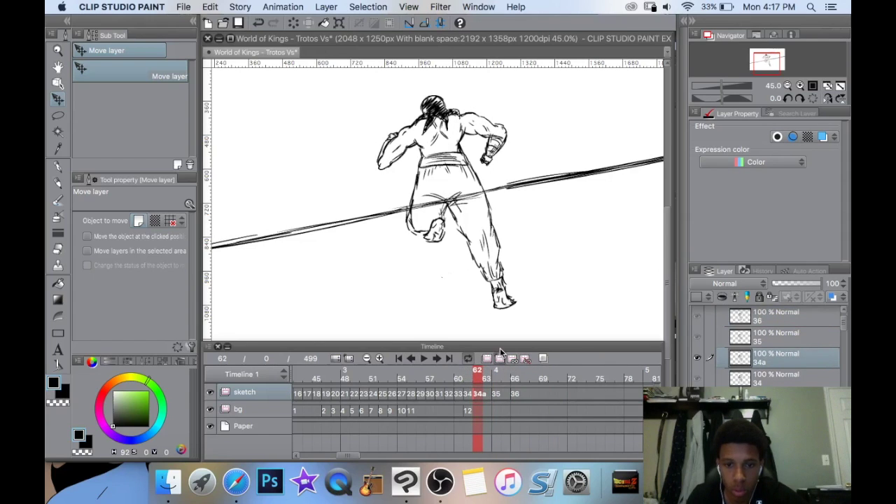
left_click(498, 358)
left_click(512, 358)
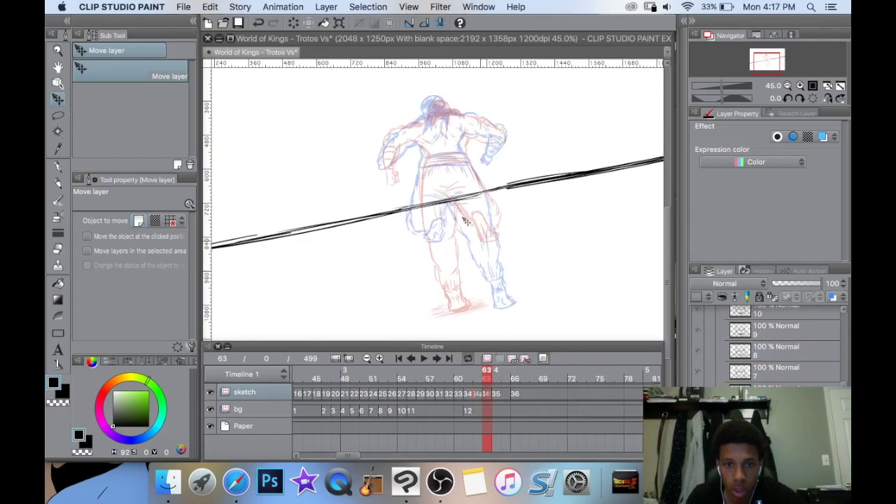
Draw the head and pointed hair locks on the new cel with the G-pen and fill them with dense black strokes.
scroll(472, 228, "up", 2)
scroll(472, 228, "up", 2)
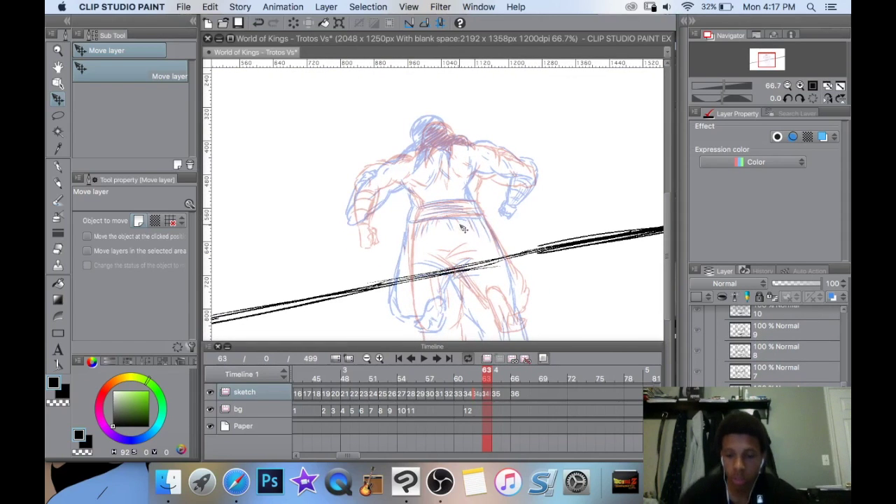
key("p")
scroll(462, 228, "up", 3)
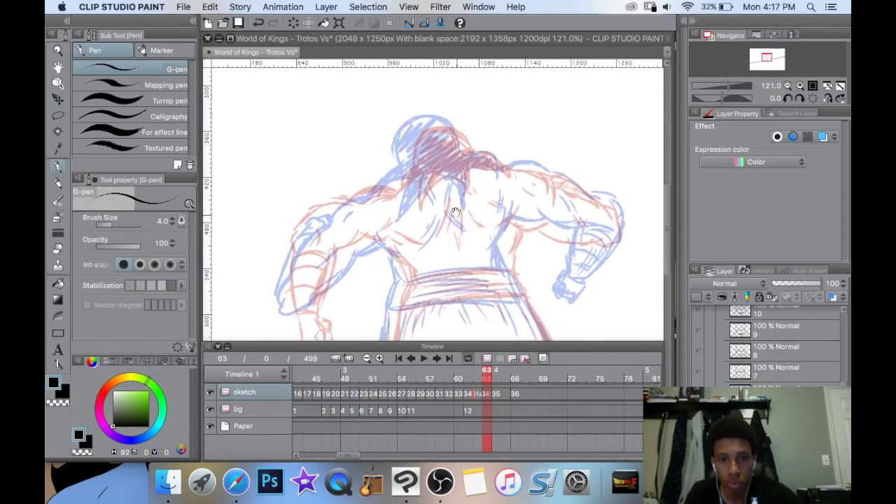
scroll(434, 176, "down", 1)
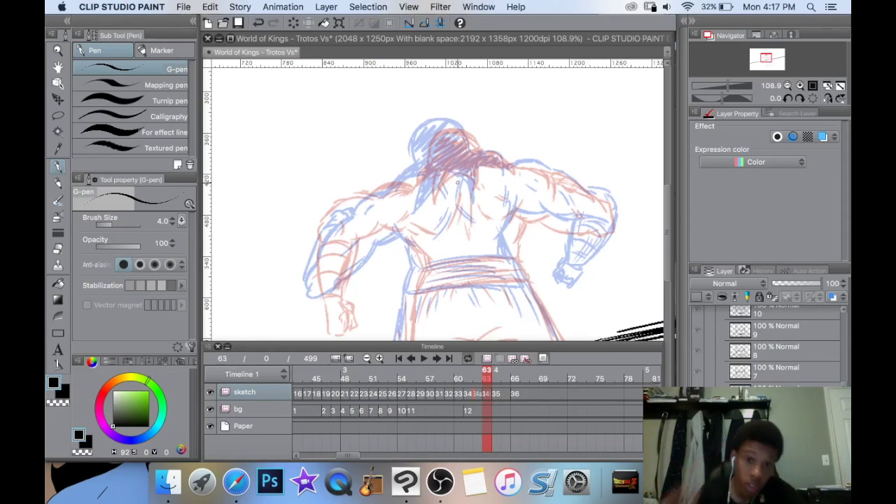
mouse_move(484, 188)
left_mouse_down()
mouse_move(474, 184)
mouse_move(483, 173)
mouse_move(485, 184)
left_mouse_up()
mouse_move(464, 131)
left_mouse_down()
mouse_move(474, 139)
mouse_move(463, 124)
mouse_move(434, 129)
mouse_move(414, 183)
mouse_move(444, 168)
mouse_move(438, 196)
mouse_move(460, 170)
mouse_move(468, 193)
mouse_move(482, 171)
left_mouse_up()
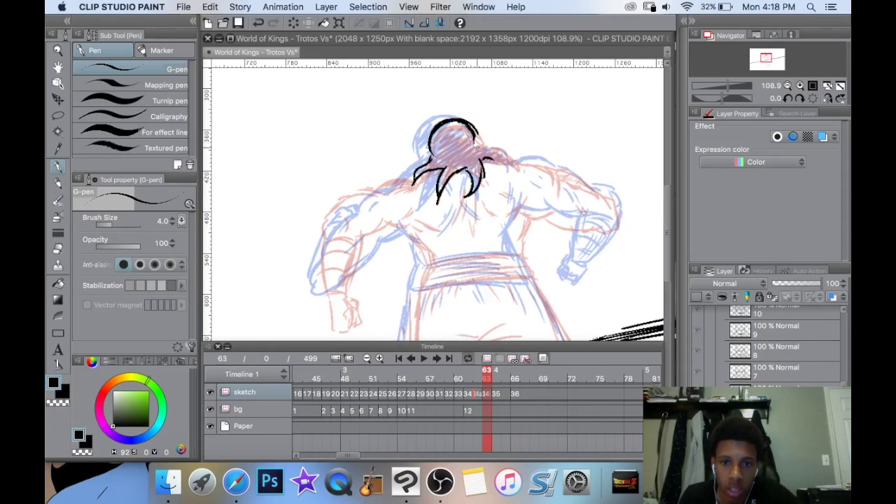
mouse_move(512, 166)
left_mouse_down()
mouse_move(486, 154)
mouse_move(469, 165)
mouse_move(472, 187)
mouse_move(466, 169)
mouse_move(425, 172)
mouse_move(468, 144)
mouse_move(459, 151)
mouse_move(440, 136)
mouse_move(460, 131)
left_mouse_up()
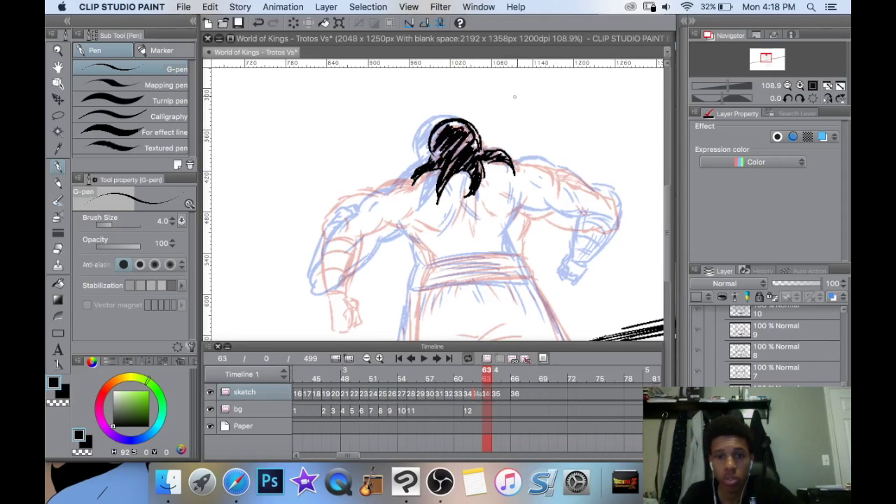
Draw the upper contour of the left shoulder, from the hair down to the start of the arm.
left_click_drag(438, 183, 472, 154)
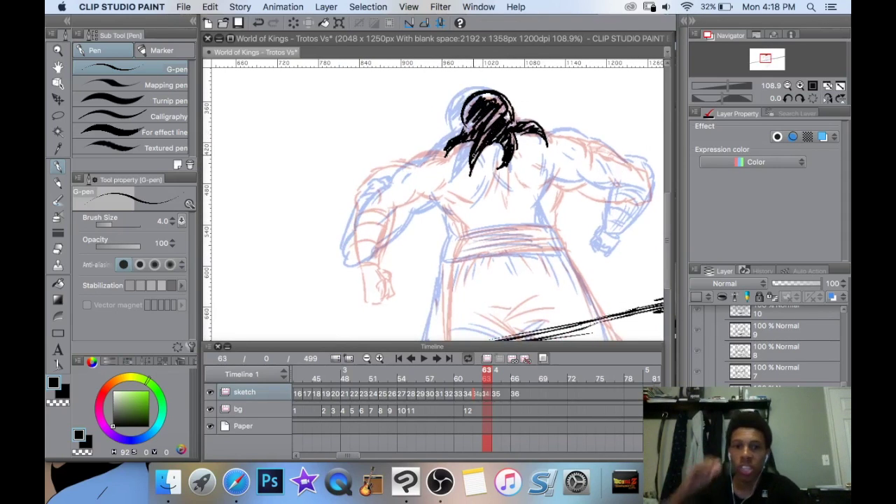
left_click_drag(446, 149, 436, 154)
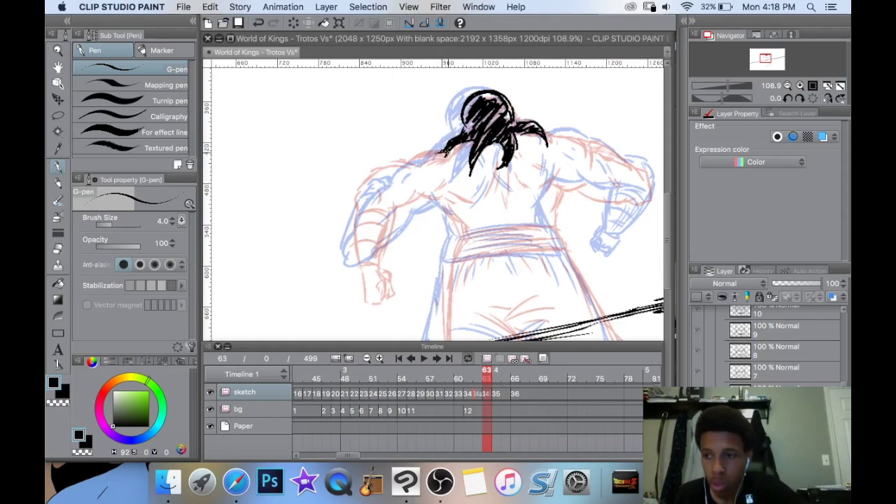
left_click_drag(446, 148, 414, 171)
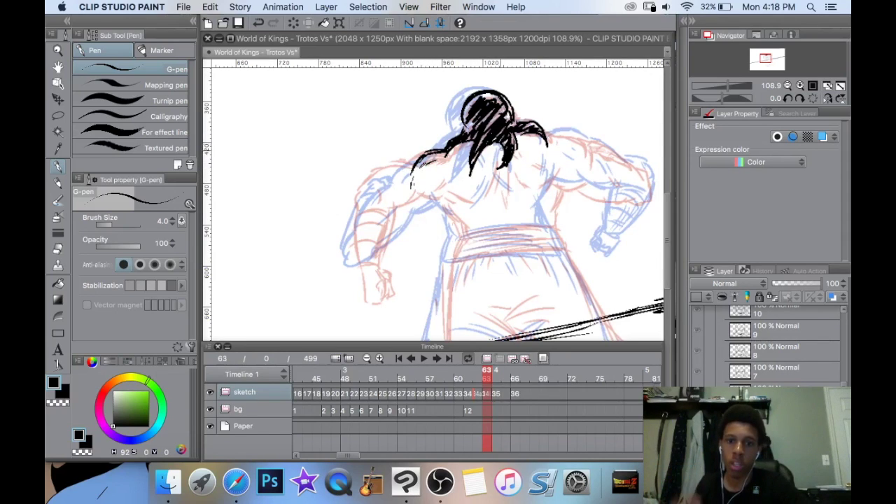
scroll(456, 156, "down", 2)
scroll(456, 157, "left", 2)
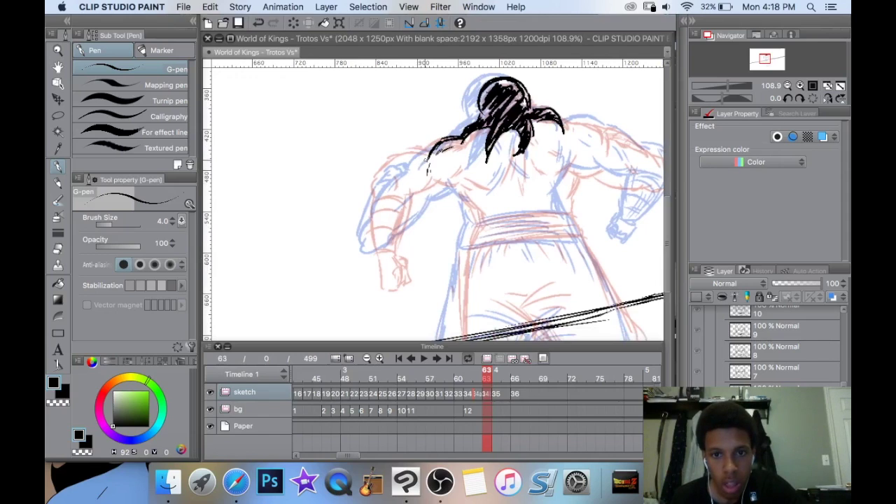
left_click_drag(433, 150, 410, 161)
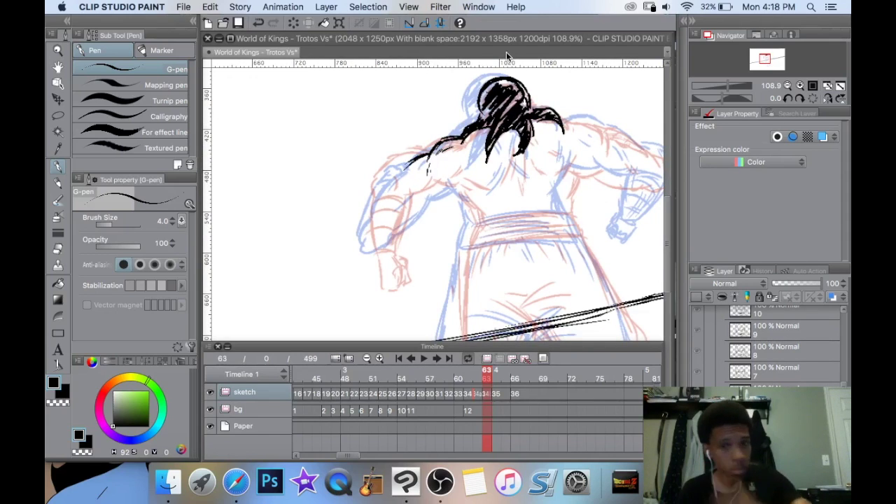
Draw the bent left elbow, the wrapped forearm, and a fist at the wrist.
scroll(409, 186, "down", 1)
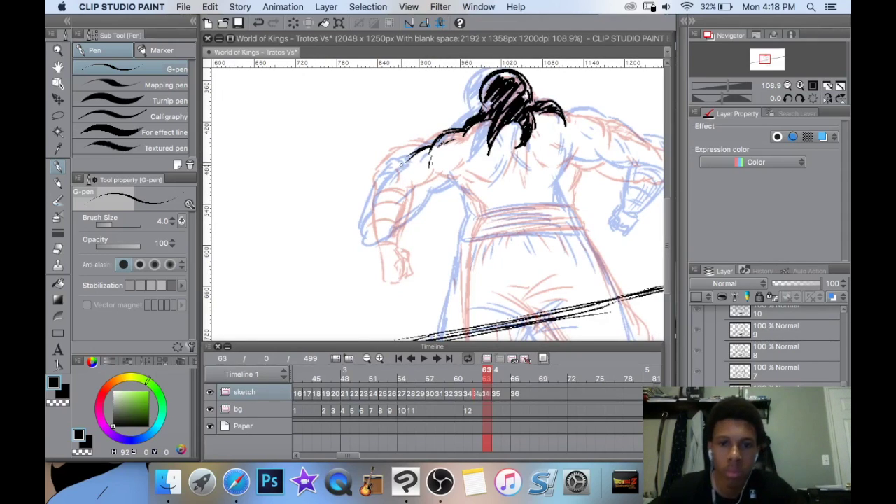
mouse_move(416, 152)
left_mouse_down()
mouse_move(384, 186)
mouse_move(383, 203)
mouse_move(400, 197)
mouse_move(382, 201)
mouse_move(386, 231)
mouse_move(415, 240)
left_mouse_up()
left_click_drag(413, 199, 425, 238)
left_click_drag(393, 195, 413, 208)
mouse_move(383, 201)
left_mouse_down()
mouse_move(418, 223)
mouse_move(425, 244)
left_mouse_up()
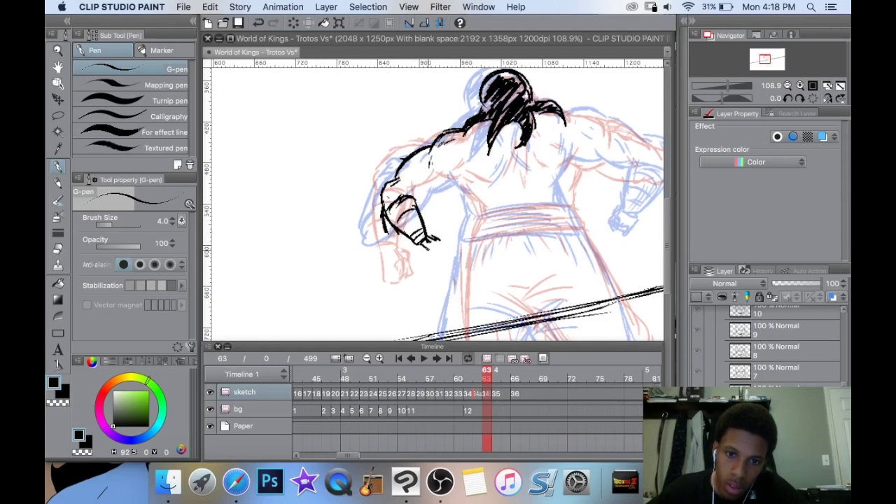
left_click_drag(444, 237, 433, 250)
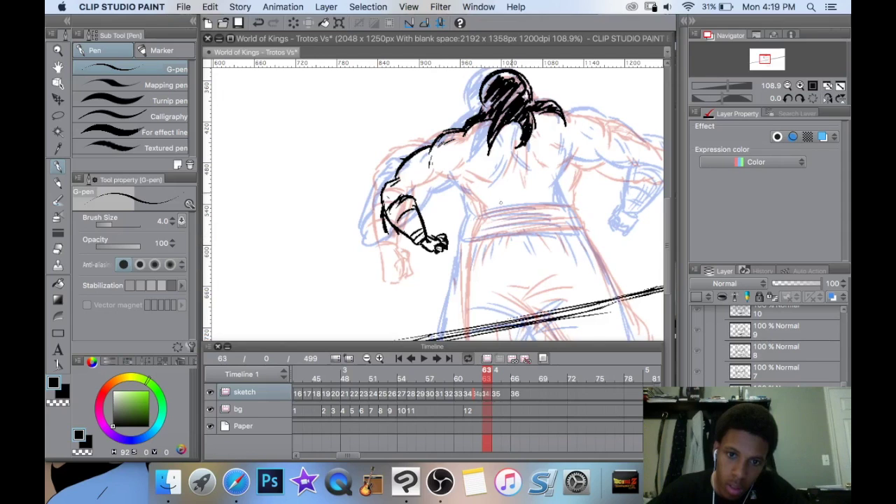
Erase the left fist and redraw it slightly lower with new finger lines.
scroll(500, 202, "left", 1)
scroll(501, 202, "up", 1)
key("e")
mouse_move(447, 246)
left_mouse_down()
mouse_move(437, 245)
mouse_move(437, 230)
mouse_move(436, 258)
left_mouse_up()
key("p")
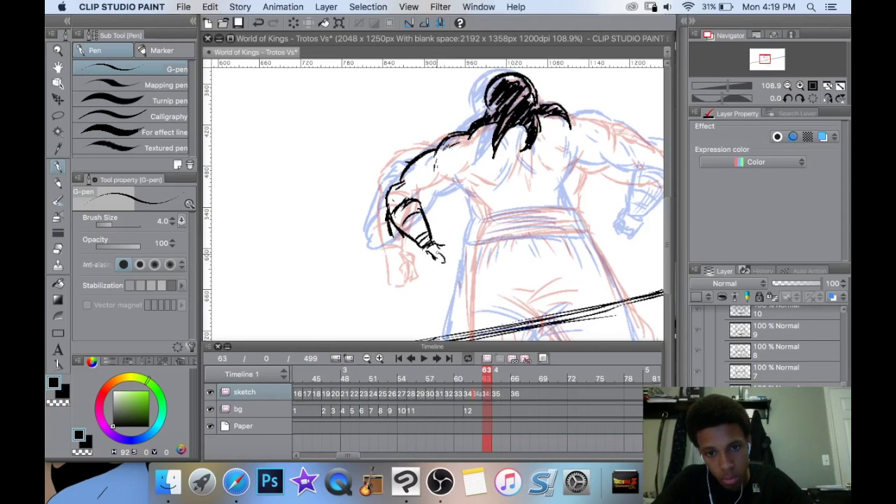
left_click_drag(450, 249, 451, 257)
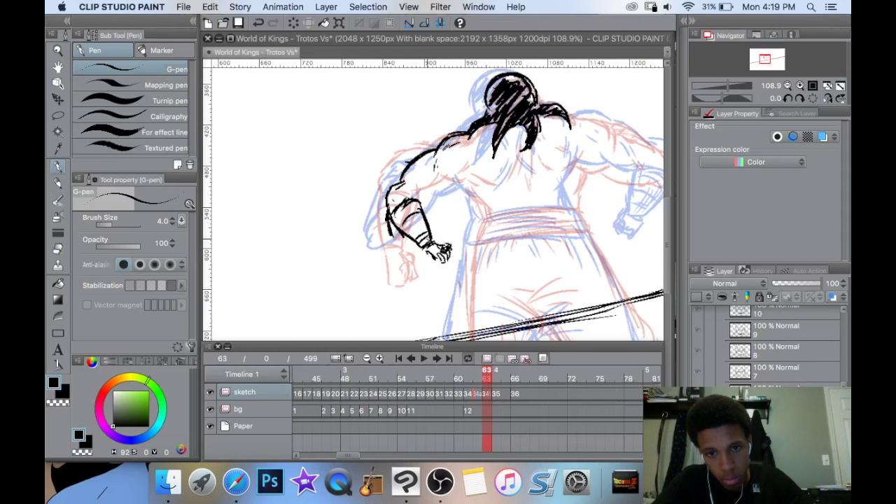
Draw the underside and muscle lines of the left upper arm, and refine the fist's outline.
mouse_move(435, 187)
left_mouse_down()
mouse_move(443, 177)
mouse_move(461, 178)
mouse_move(420, 181)
mouse_move(451, 171)
left_mouse_up()
scroll(451, 172, "left", 1)
mouse_move(429, 245)
left_mouse_down()
mouse_move(447, 269)
mouse_move(454, 252)
mouse_move(458, 266)
left_mouse_up()
Draw the armpit crease and the muscle lines across the upper back below the hair.
scroll(525, 210, "right", 2)
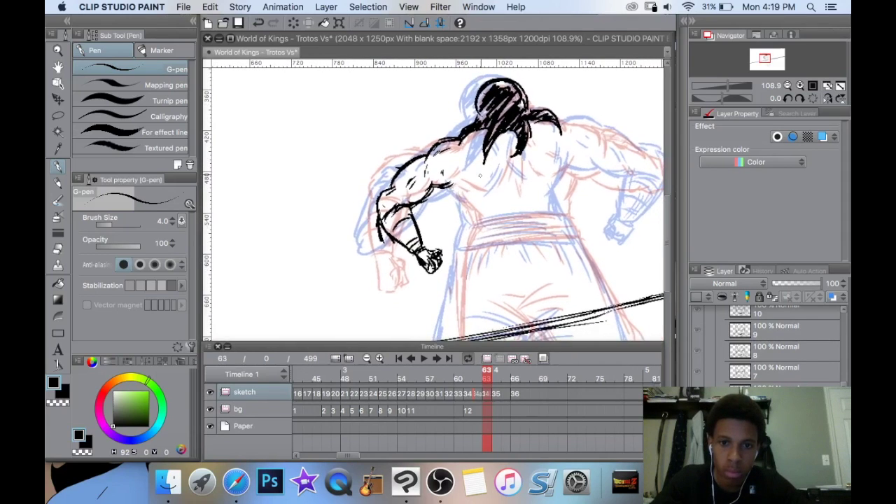
left_click_drag(457, 174, 483, 191)
left_click_drag(516, 164, 527, 179)
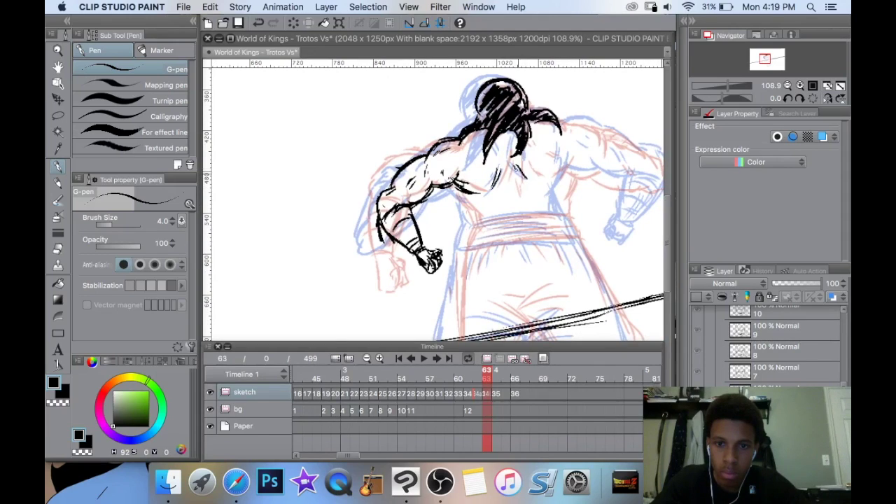
mouse_move(507, 143)
left_mouse_down()
mouse_move(496, 156)
mouse_move(501, 163)
left_mouse_up()
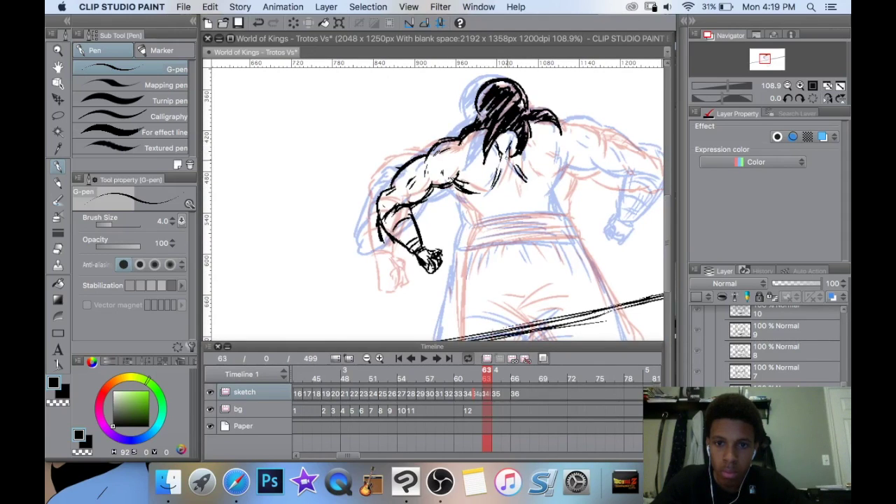
Draw both sides of the torso, the spine lines, and the waist sash with its fold lines.
mouse_move(465, 194)
left_mouse_down()
mouse_move(480, 210)
mouse_move(481, 222)
mouse_move(472, 222)
left_mouse_up()
left_click_drag(570, 159, 561, 213)
left_click_drag(506, 180, 516, 211)
mouse_move(516, 186)
left_mouse_down()
mouse_move(519, 209)
mouse_move(530, 208)
mouse_move(473, 220)
mouse_move(462, 244)
mouse_move(510, 245)
left_mouse_up()
mouse_move(559, 212)
left_mouse_down()
mouse_move(574, 240)
mouse_move(498, 244)
mouse_move(482, 226)
left_mouse_up()
left_click_drag(496, 235, 474, 241)
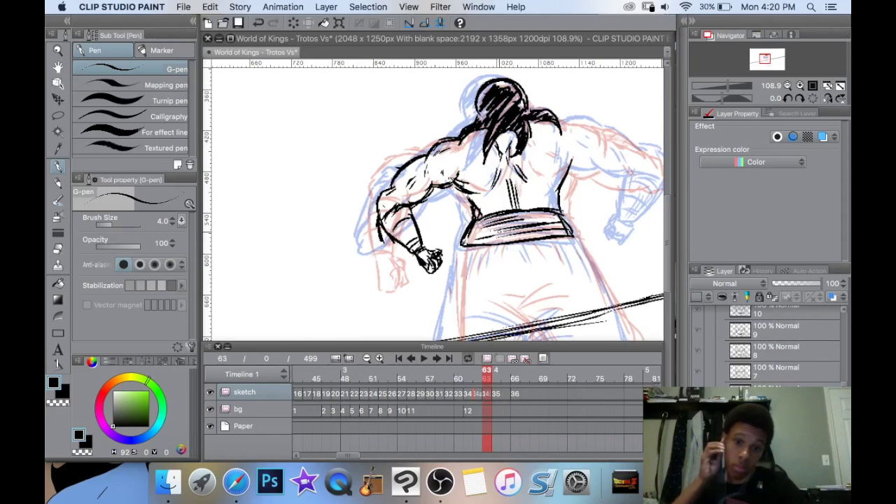
scroll(508, 165, "right", 5)
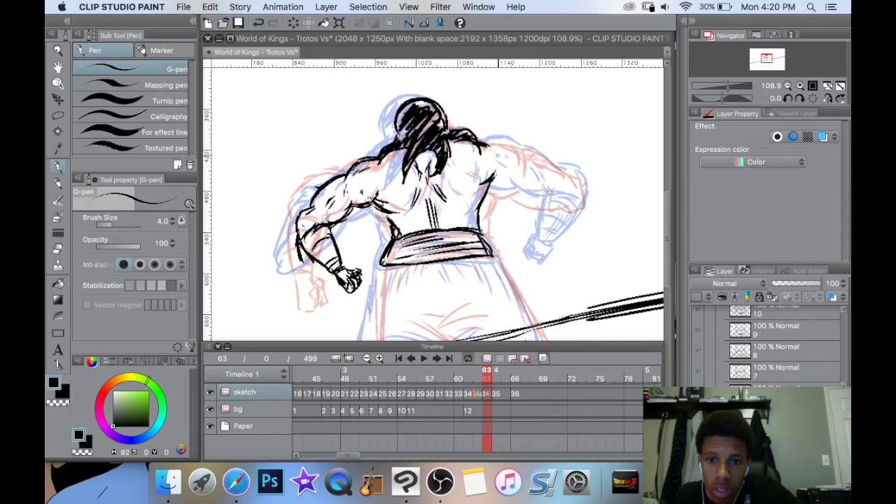
Draw the right shoulder, the upper arm with its muscle lines, and the bent forearm ending in a small fist.
mouse_move(509, 148)
left_mouse_down()
mouse_move(522, 153)
mouse_move(482, 140)
left_mouse_up()
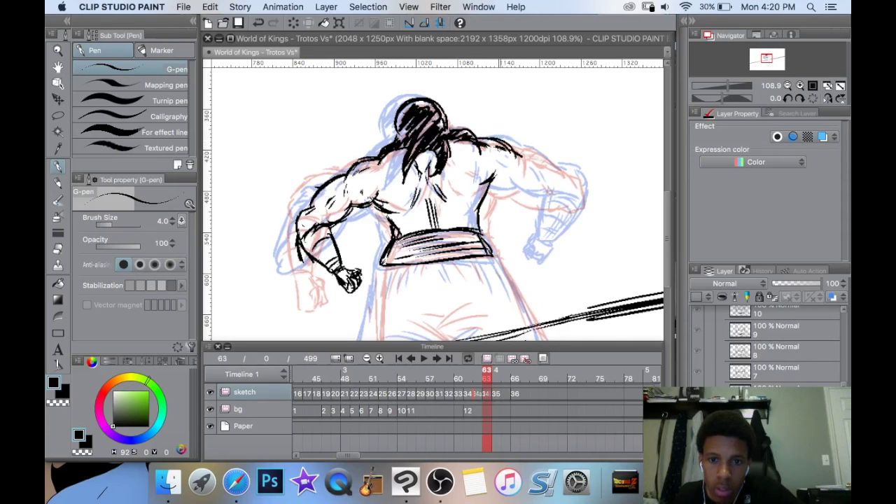
left_click_drag(509, 175, 479, 190)
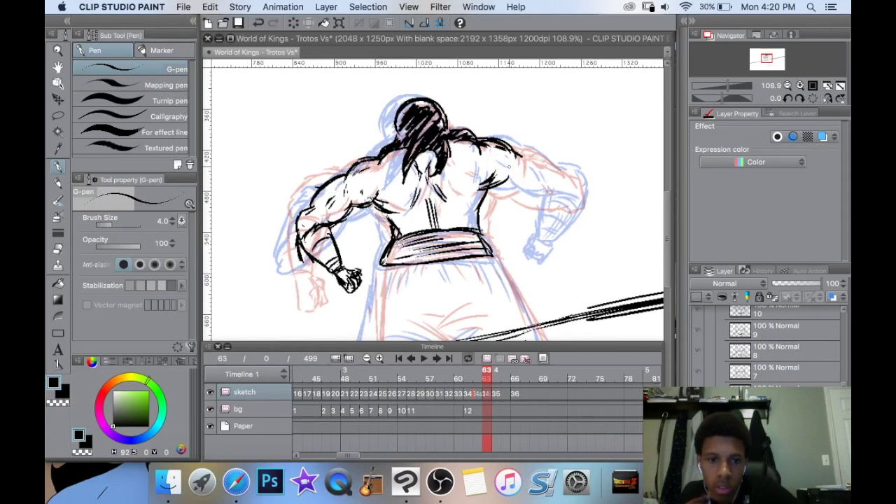
mouse_move(527, 162)
left_mouse_down()
mouse_move(550, 148)
mouse_move(578, 177)
left_mouse_up()
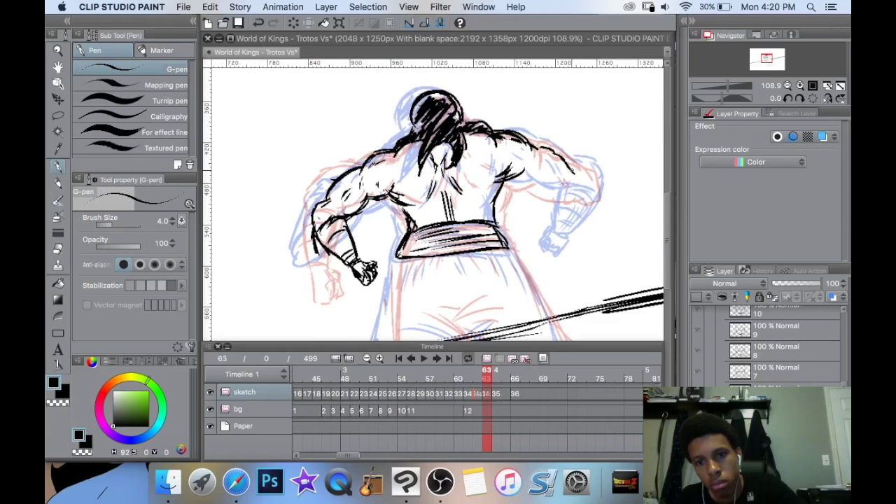
left_click_drag(593, 202, 520, 177)
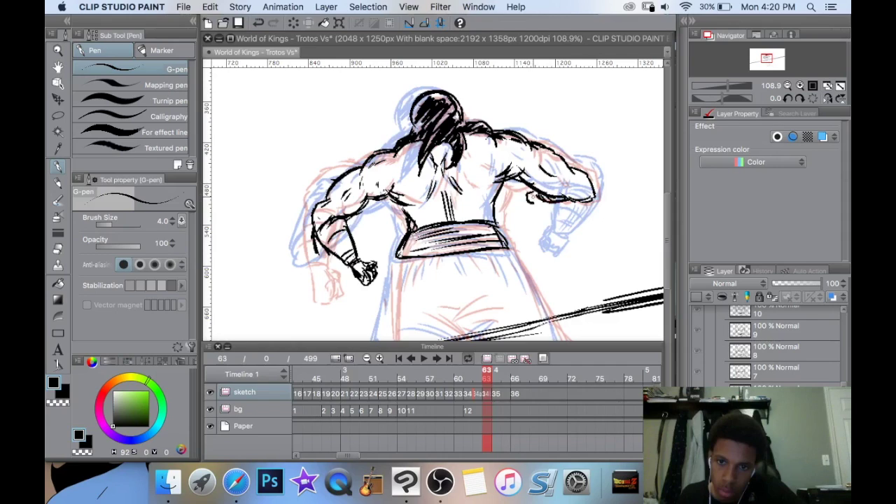
left_click_drag(530, 196, 544, 205)
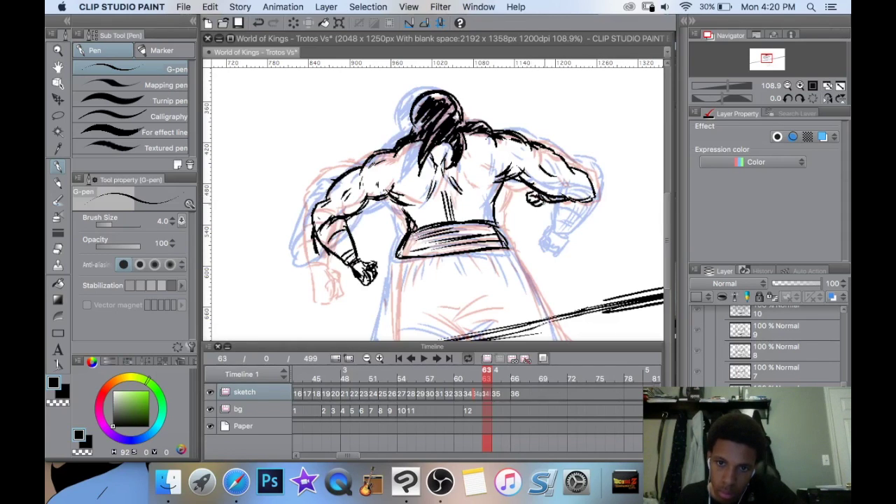
Outline both sides of the left trouser leg from below the sash to the knee.
left_click_drag(458, 312, 464, 164)
scroll(483, 158, "down", 2)
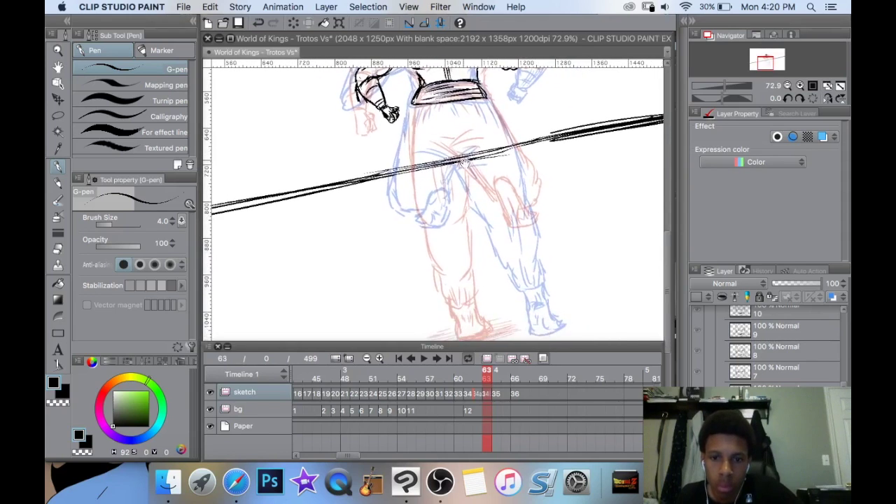
scroll(449, 157, "up", 2)
left_click_drag(405, 132, 393, 198)
mouse_move(404, 151)
left_mouse_down()
mouse_move(391, 238)
mouse_move(400, 245)
left_mouse_up()
mouse_move(427, 169)
left_mouse_down()
mouse_move(466, 171)
mouse_move(428, 181)
mouse_move(440, 228)
left_mouse_up()
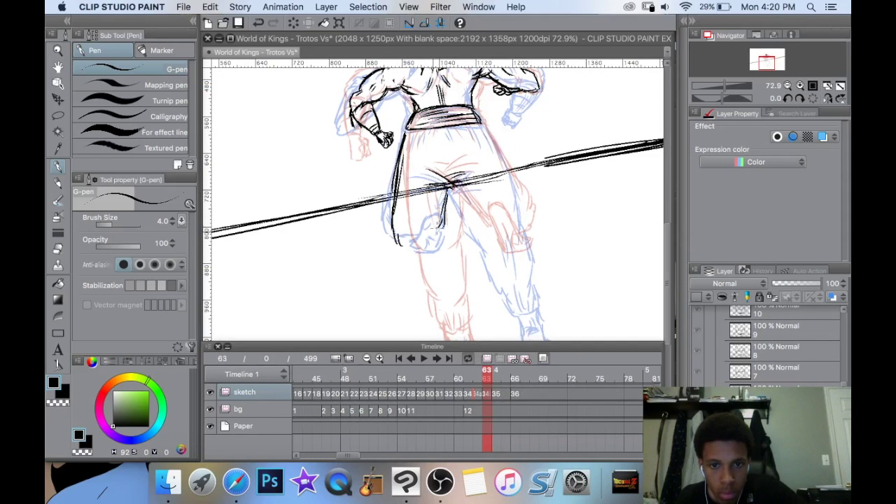
Outline the right trouser leg from the sash down to the gathered cuff above the ankle.
left_click_drag(502, 208, 492, 185)
left_click_drag(472, 98, 503, 173)
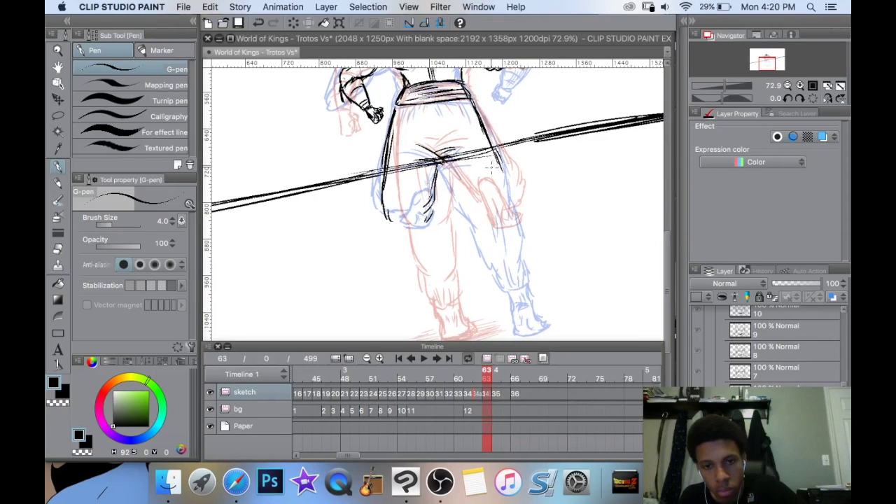
left_click_drag(503, 172, 528, 257)
mouse_move(441, 171)
left_mouse_down()
mouse_move(482, 260)
mouse_move(522, 284)
left_mouse_up()
mouse_move(527, 249)
left_mouse_down()
mouse_move(530, 271)
mouse_move(517, 287)
left_mouse_up()
mouse_move(533, 239)
left_mouse_down()
mouse_move(499, 261)
mouse_move(488, 252)
mouse_move(516, 211)
mouse_move(485, 208)
mouse_move(477, 253)
mouse_move(477, 212)
mouse_move(502, 179)
mouse_move(498, 246)
left_mouse_up()
Clean up the inner line of the right trouser leg, and draw the cuff folds, ankle and planted foot.
key("e")
key("p")
mouse_move(461, 217)
left_mouse_down()
mouse_move(474, 253)
mouse_move(501, 242)
mouse_move(477, 249)
mouse_move(490, 242)
mouse_move(482, 220)
mouse_move(501, 227)
mouse_move(487, 239)
mouse_move(463, 224)
mouse_move(496, 241)
mouse_move(476, 256)
mouse_move(503, 233)
mouse_move(497, 254)
mouse_move(477, 270)
left_mouse_up()
key("e")
key("p")
mouse_move(475, 251)
left_mouse_down()
mouse_move(481, 275)
mouse_move(506, 278)
mouse_move(517, 290)
mouse_move(489, 295)
mouse_move(518, 290)
mouse_move(484, 296)
mouse_move(524, 290)
mouse_move(499, 291)
mouse_move(483, 276)
left_mouse_up()
mouse_move(497, 247)
left_mouse_down()
mouse_move(471, 252)
mouse_move(492, 247)
left_mouse_up()
Erase the lower outline of the left trouser leg and redraw it with a fuller, rounded knee.
mouse_move(383, 166)
left_mouse_down()
mouse_move(463, 210)
mouse_move(438, 233)
left_mouse_up()
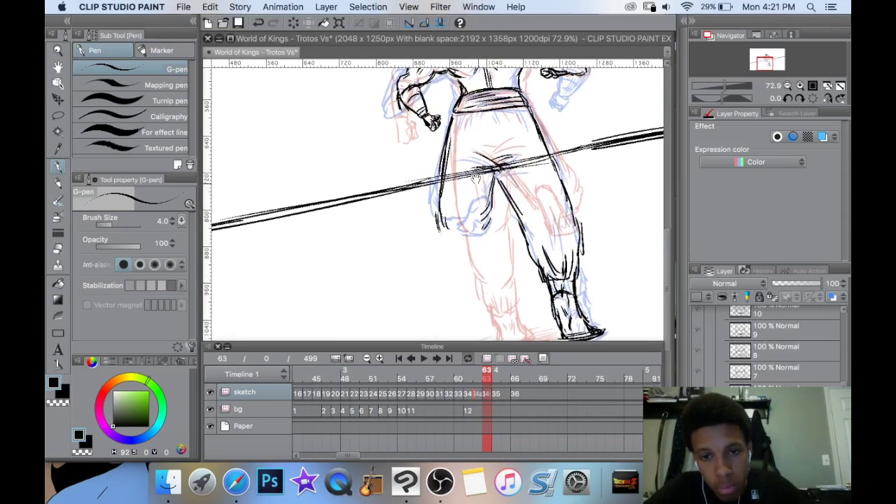
scroll(476, 178, "down", 3)
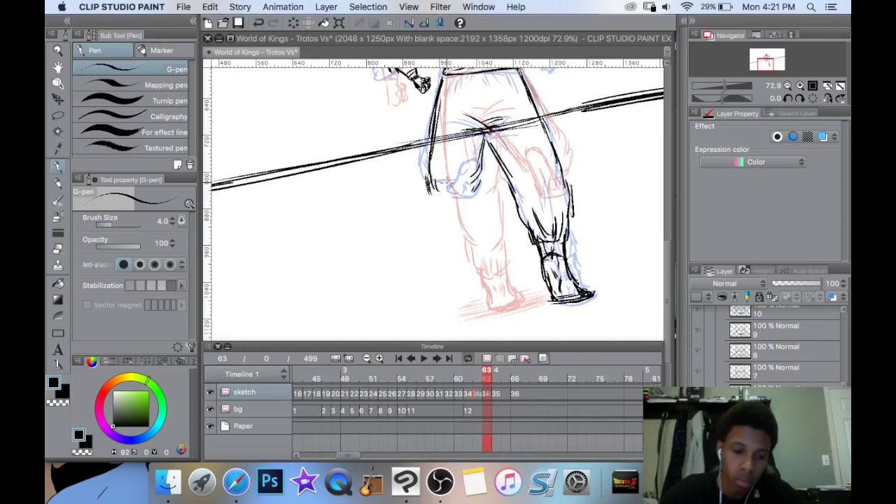
key("e")
left_click_drag(439, 163, 428, 197)
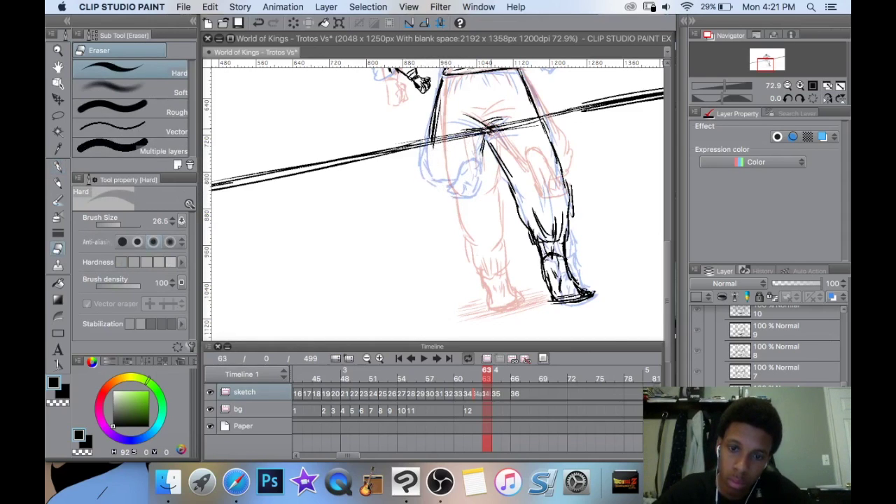
key("p")
mouse_move(428, 121)
left_mouse_down()
mouse_move(421, 178)
mouse_move(430, 201)
mouse_move(448, 205)
left_mouse_up()
mouse_move(491, 150)
left_mouse_down()
mouse_move(477, 184)
mouse_move(454, 199)
left_mouse_up()
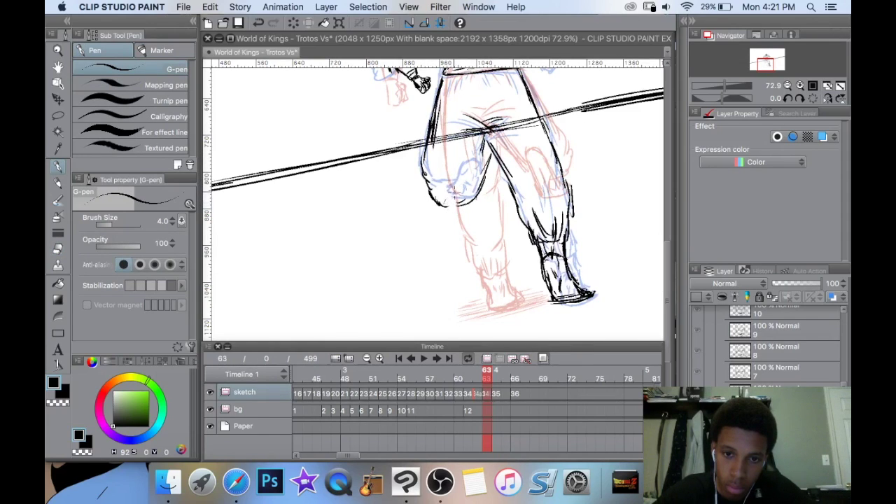
Erase the bottom of the left trouser leg, extend its outline lower, and draw the raised foot with its toes.
key("e")
mouse_move(463, 202)
left_mouse_down()
mouse_move(425, 166)
mouse_move(423, 203)
left_mouse_up()
key("p")
mouse_move(420, 148)
left_mouse_down()
mouse_move(430, 230)
mouse_move(440, 233)
mouse_move(463, 206)
mouse_move(444, 217)
mouse_move(439, 251)
left_mouse_up()
mouse_move(468, 205)
left_mouse_down()
mouse_move(465, 256)
mouse_move(433, 258)
mouse_move(440, 263)
left_mouse_up()
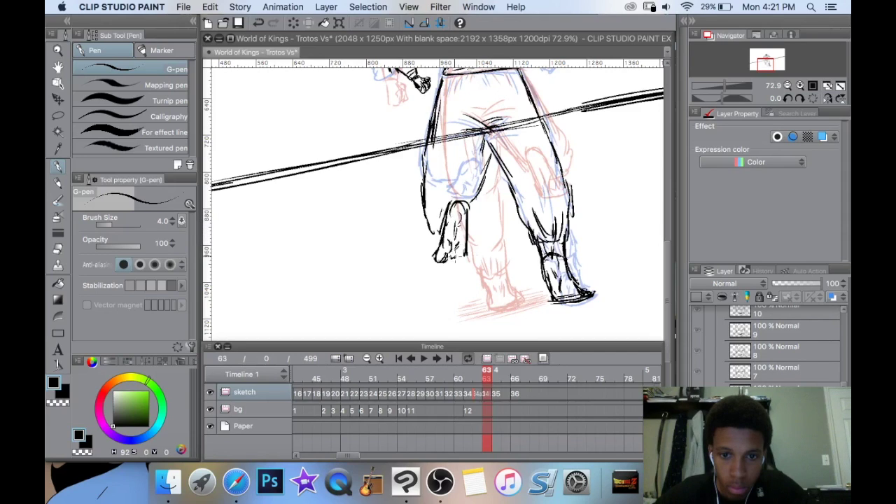
Draw the inner edge of the left trouser leg and add fold lines below the sash and on both legs.
left_click_drag(488, 182, 463, 241)
left_click_drag(468, 212, 461, 242)
mouse_move(450, 98)
left_mouse_down()
mouse_move(440, 116)
mouse_move(456, 105)
mouse_move(447, 112)
mouse_move(474, 111)
left_mouse_up()
left_click_drag(462, 92, 487, 104)
left_click_drag(481, 98, 504, 112)
left_click_drag(497, 94, 511, 102)
mouse_move(488, 141)
left_mouse_down()
mouse_move(470, 188)
mouse_move(462, 174)
mouse_move(461, 232)
mouse_move(462, 223)
left_mouse_up()
left_click_drag(428, 191, 425, 245)
mouse_move(434, 202)
left_mouse_down()
mouse_move(429, 226)
mouse_move(432, 198)
left_mouse_up()
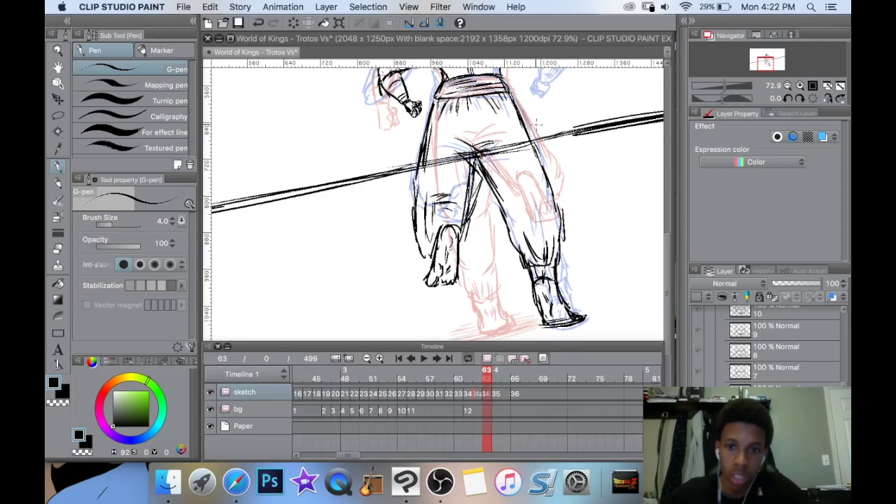
left_click_drag(490, 162, 483, 175)
Turn off onion skin to show the finished drawing on frame 63 without the red and blue neighbouring frames.
scroll(532, 187, "down", 2)
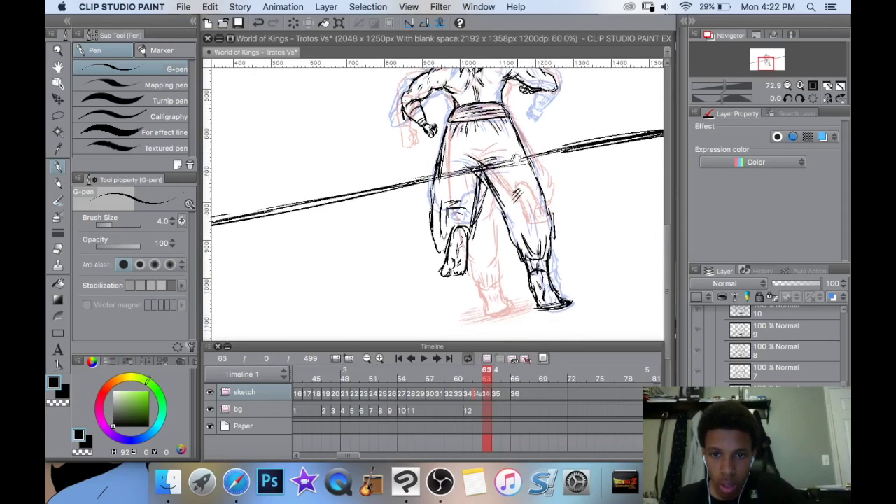
scroll(537, 184, "down", 3)
left_click(544, 359)
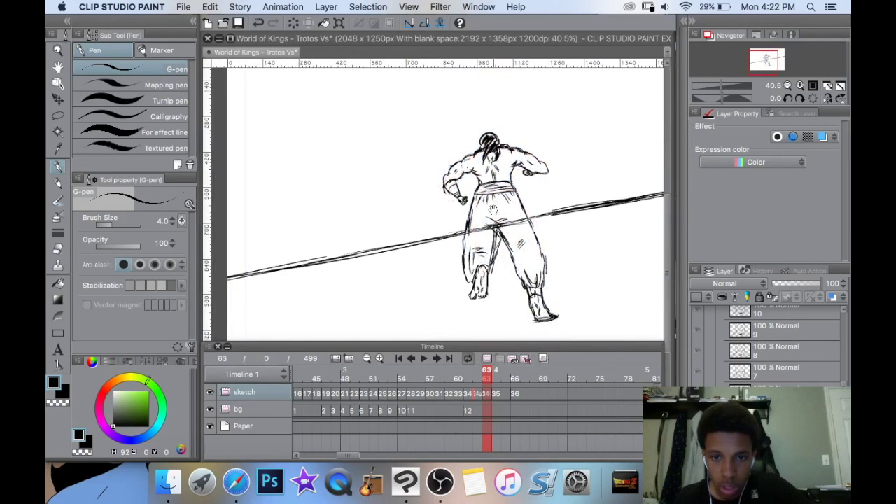
left_click_drag(539, 207, 545, 168)
scroll(545, 166, "down", 2)
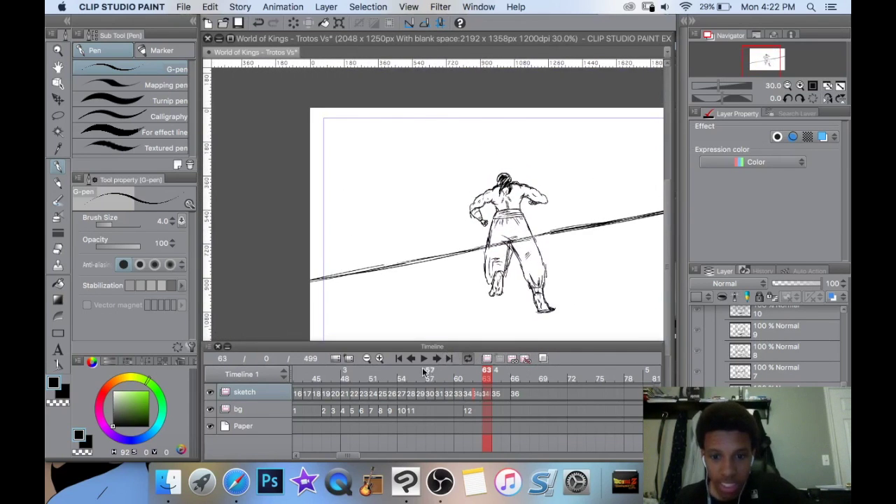
Play back the running animation from around frame 58 several times to check the motion.
left_click(440, 381)
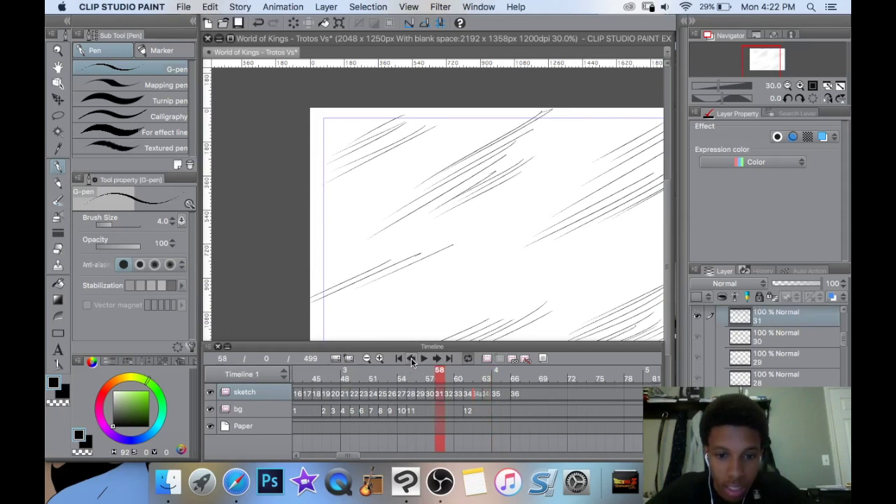
left_click(424, 359)
left_click_drag(488, 240, 430, 206)
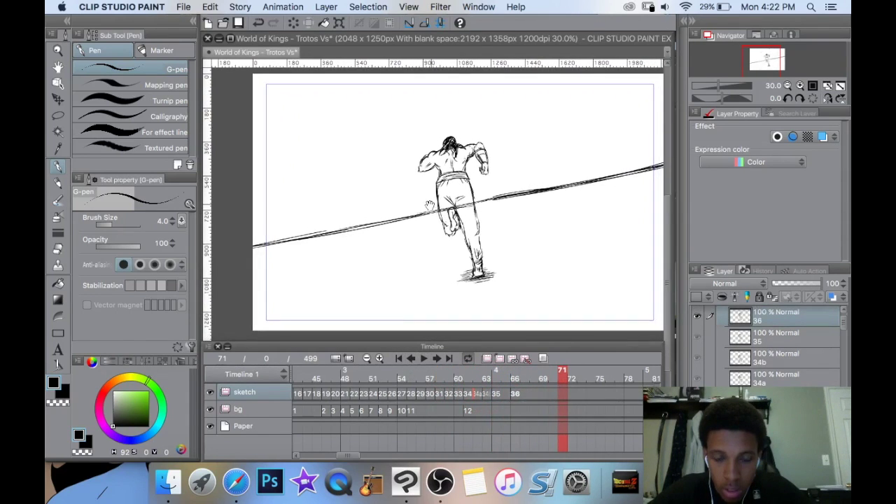
left_click(424, 359)
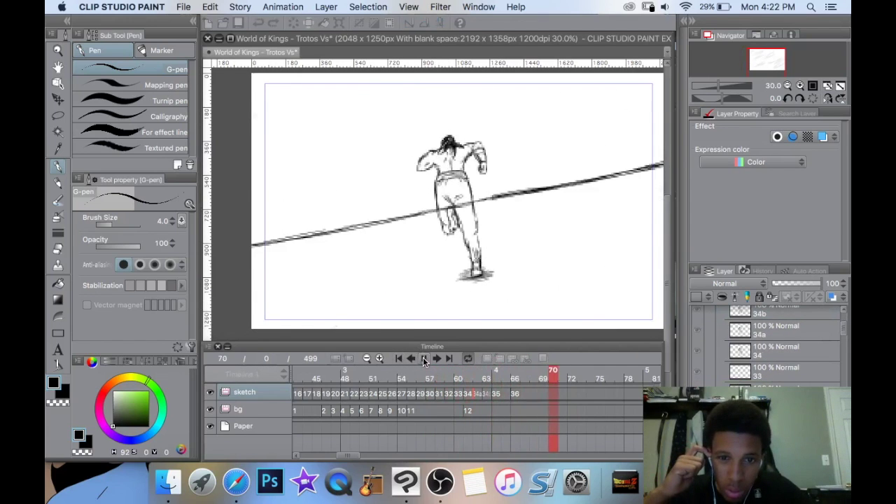
left_click(423, 359)
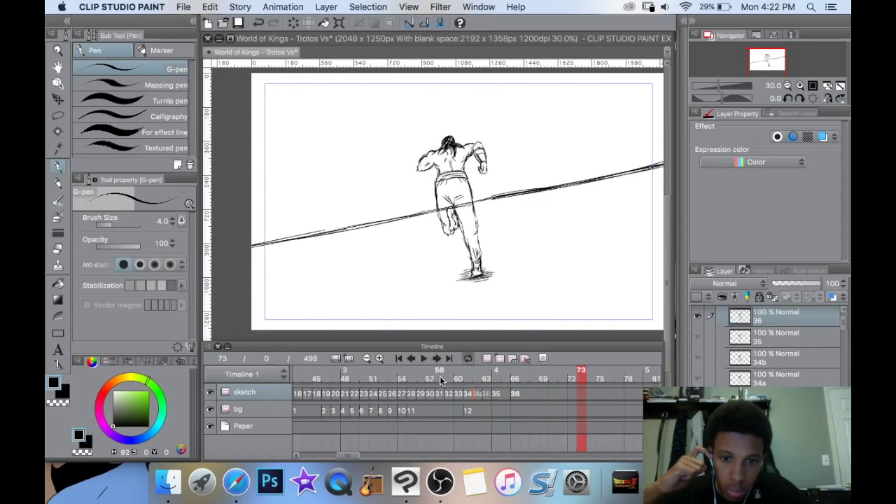
left_click(424, 359)
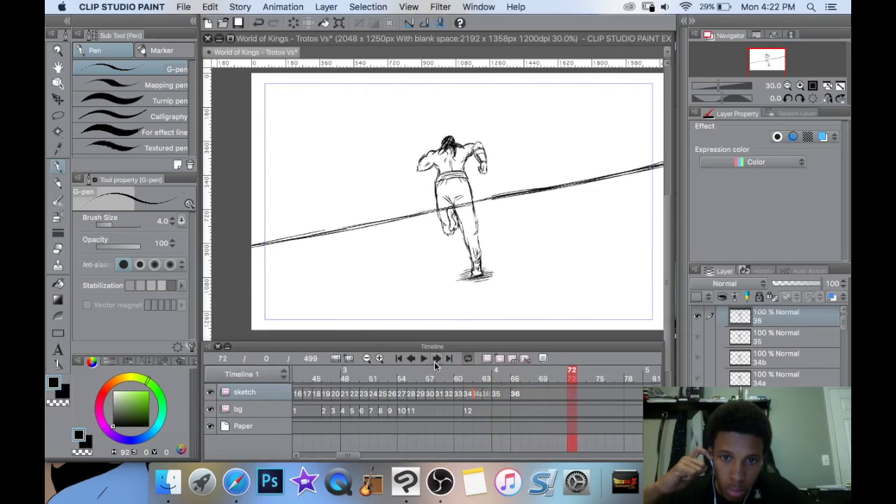
Step back and forth through frames 60 to 65 to compare the in-between running poses.
left_click(476, 395)
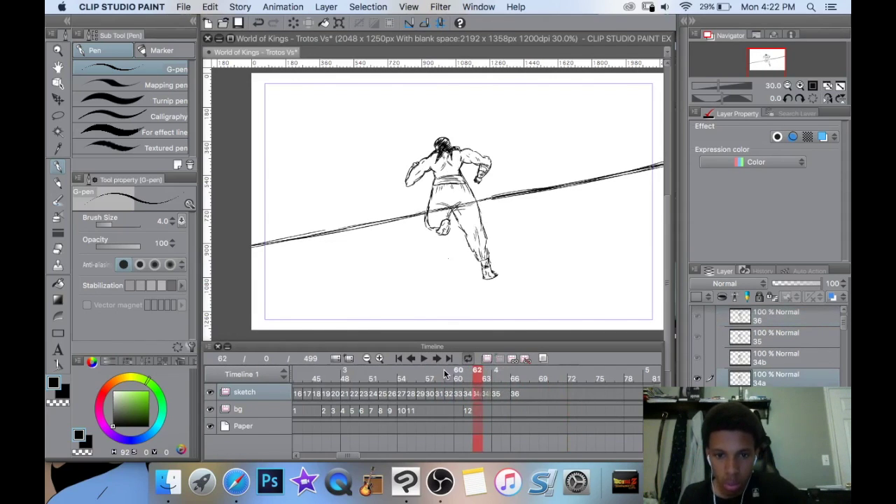
left_click(412, 359)
left_click(412, 359)
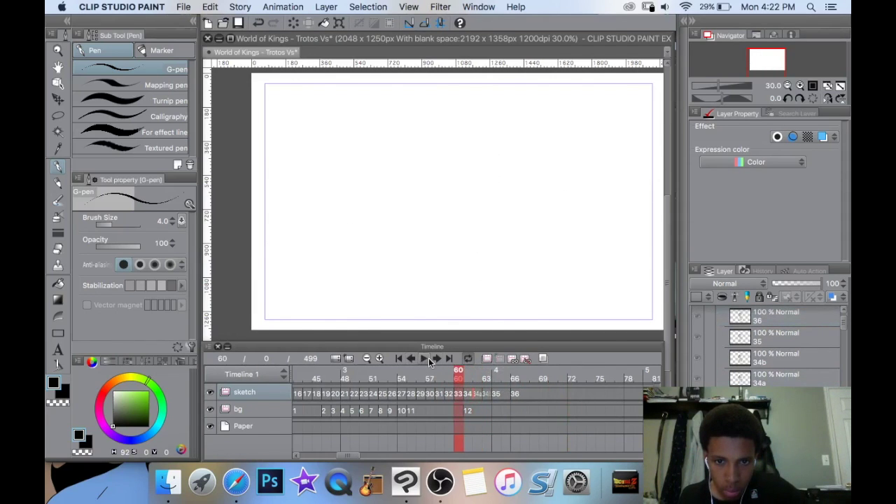
left_click(437, 359)
left_click(437, 359)
left_click(437, 359)
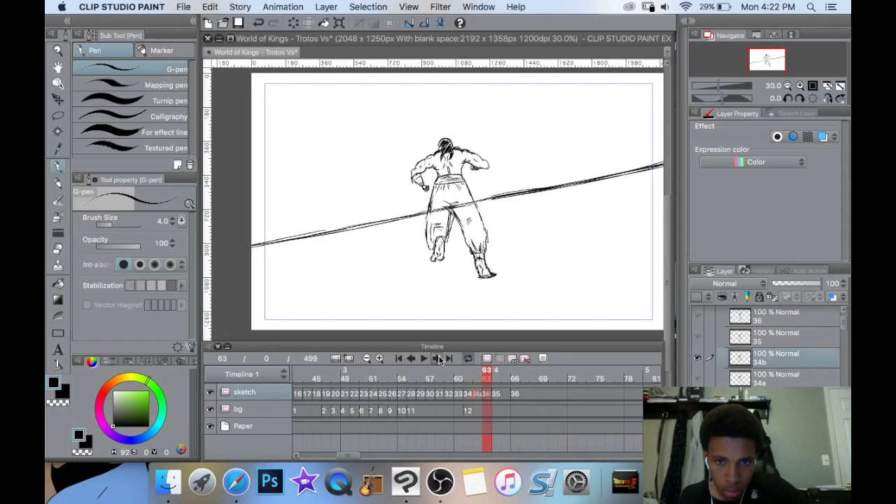
left_click(437, 358)
left_click(437, 359)
left_click(413, 357)
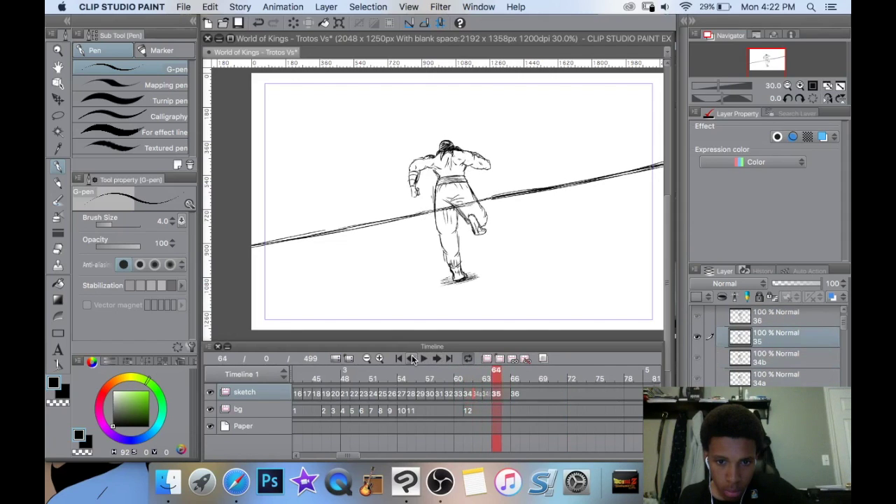
left_click(413, 357)
left_click(413, 358)
left_click(413, 358)
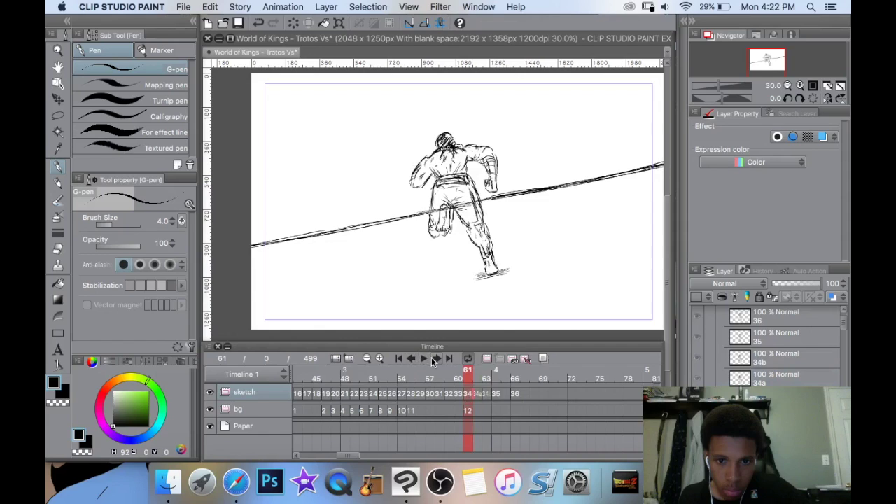
left_click(434, 358)
left_click(436, 358)
left_click(435, 358)
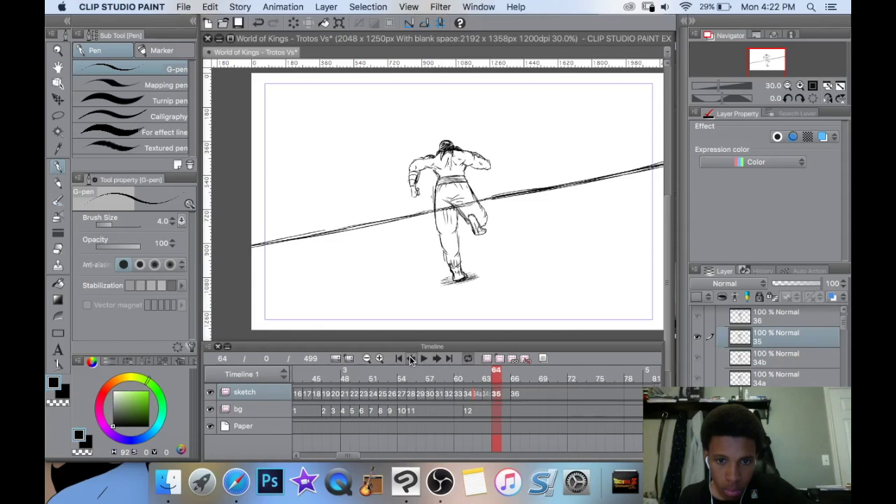
left_click(412, 358)
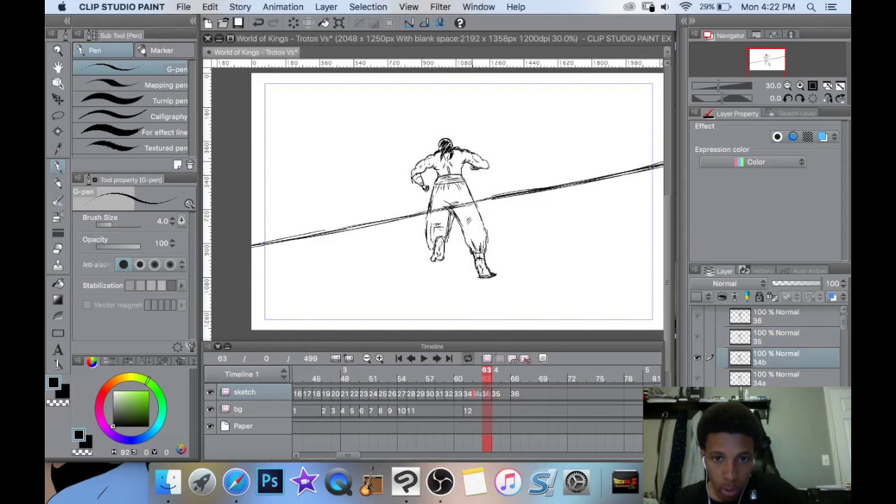
left_click(436, 358)
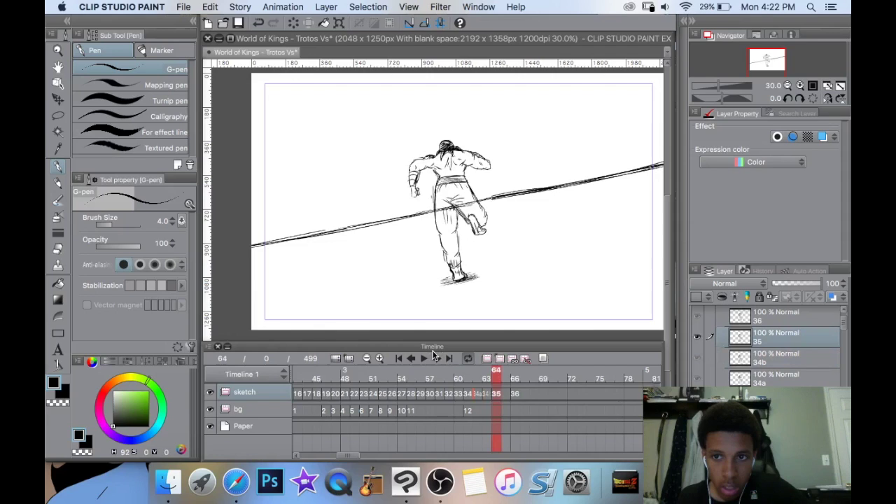
Compare the running poses on frames 64 to 66, and return to the new drawing on frame 63.
left_click_drag(482, 210, 495, 191)
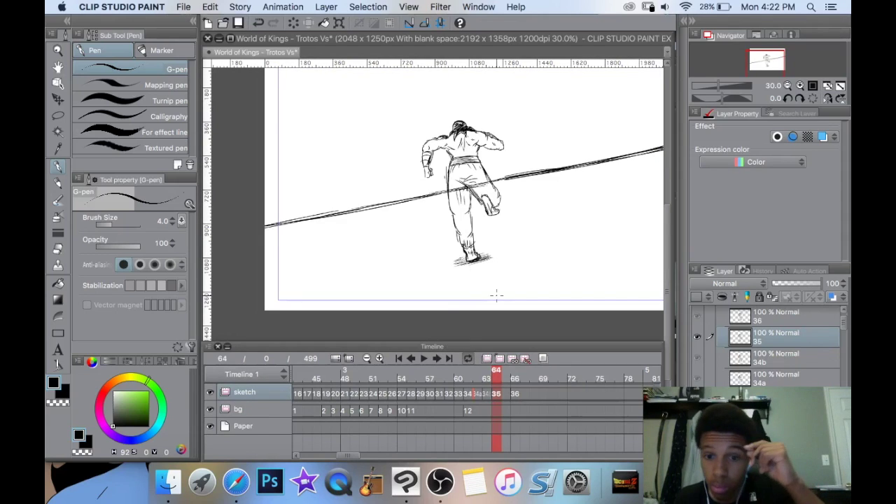
left_click(441, 359)
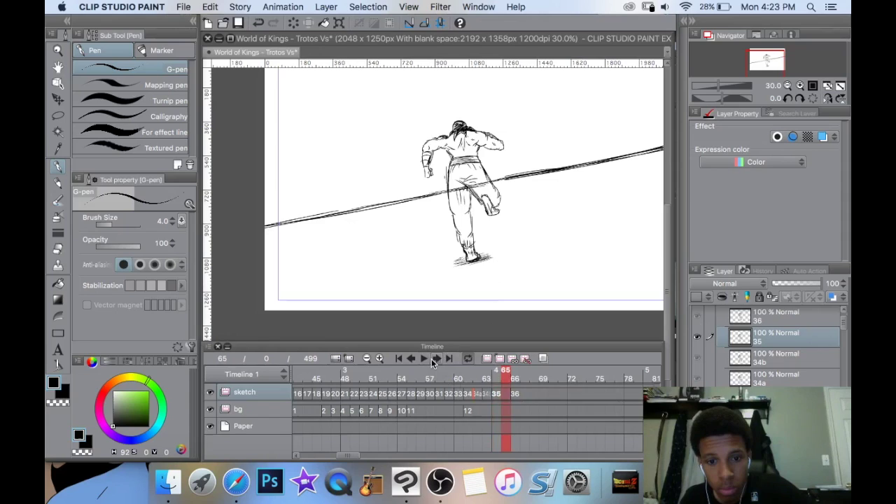
left_click(436, 359)
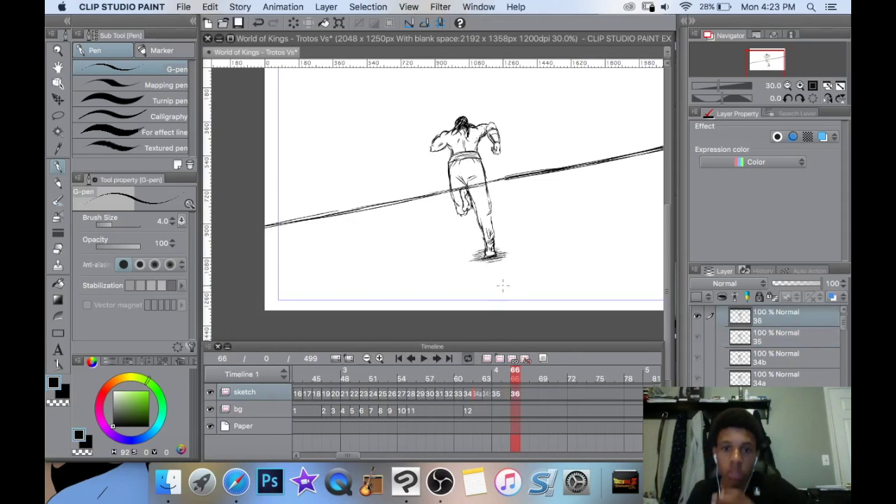
left_click(412, 358)
left_click(411, 358)
left_click(412, 359)
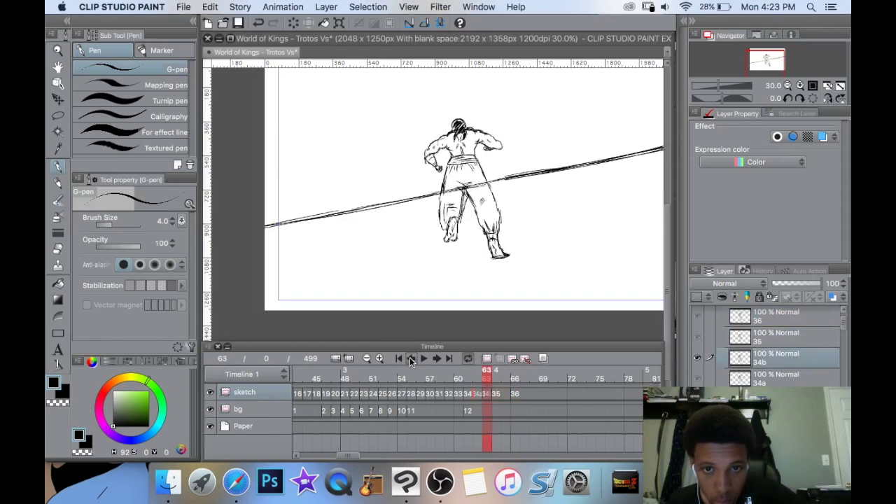
Go back to the first frame of the animation and show the whole canvas.
left_click(411, 359)
left_click(411, 358)
left_click(411, 359)
left_click(399, 359)
scroll(463, 265, "down", 3)
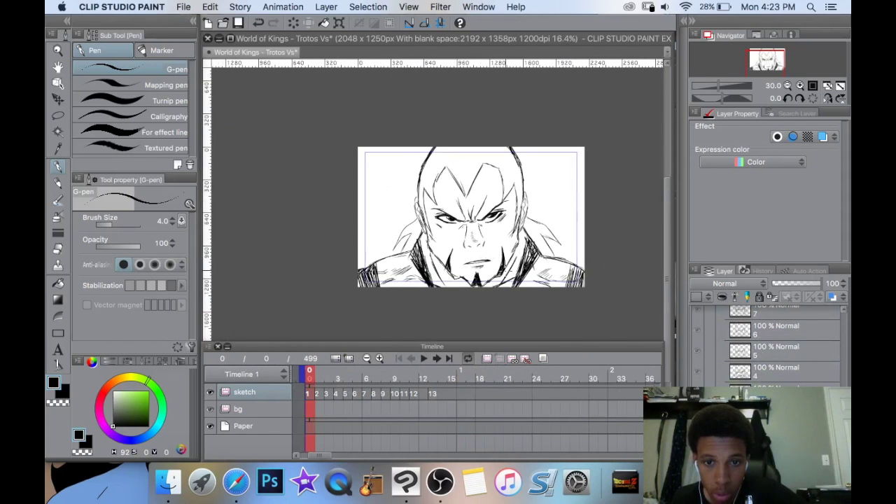
Play back the animation from the first frame, and compare the running poses on frames 61 to 66.
left_click(423, 359)
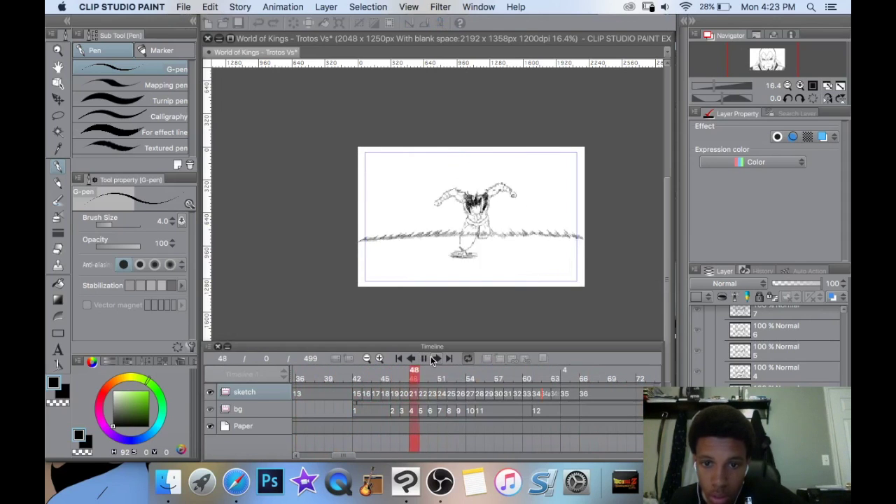
left_click(425, 358)
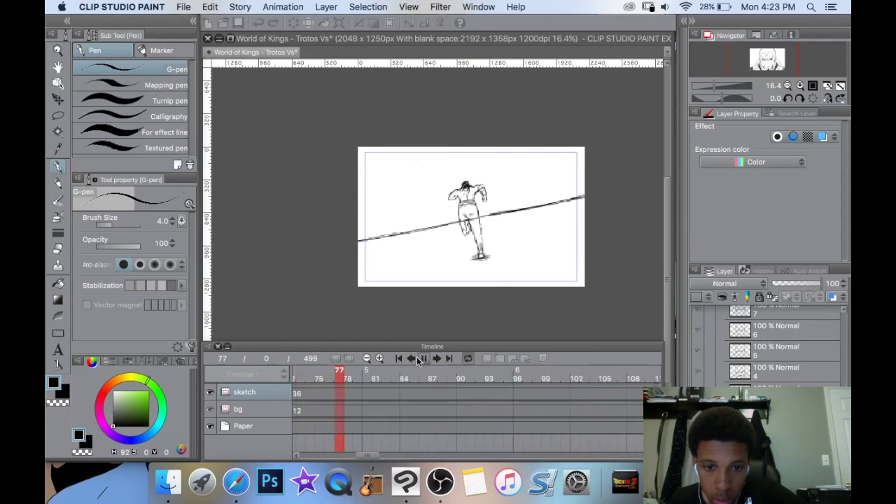
left_click_drag(365, 455, 348, 456)
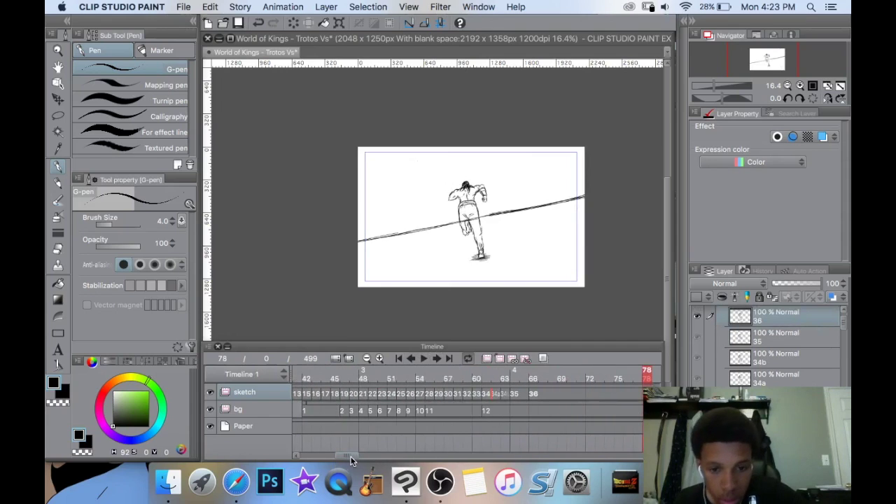
left_click(486, 392)
left_click(494, 392)
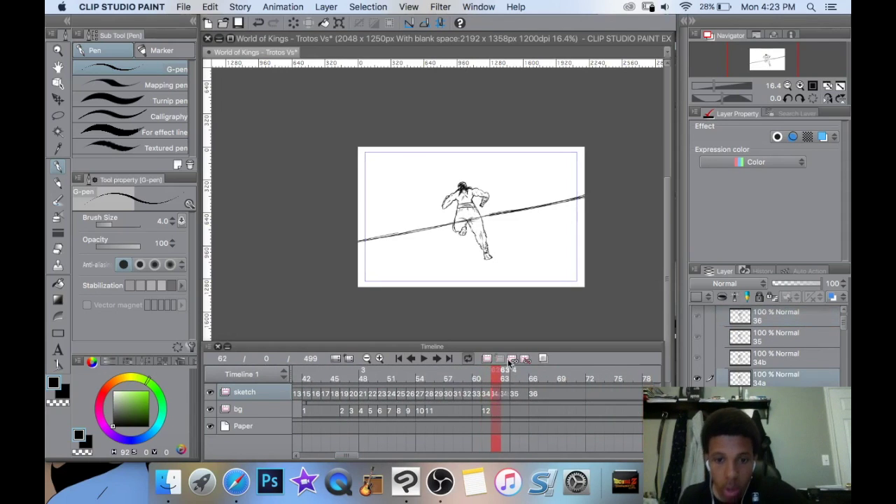
left_click(515, 397)
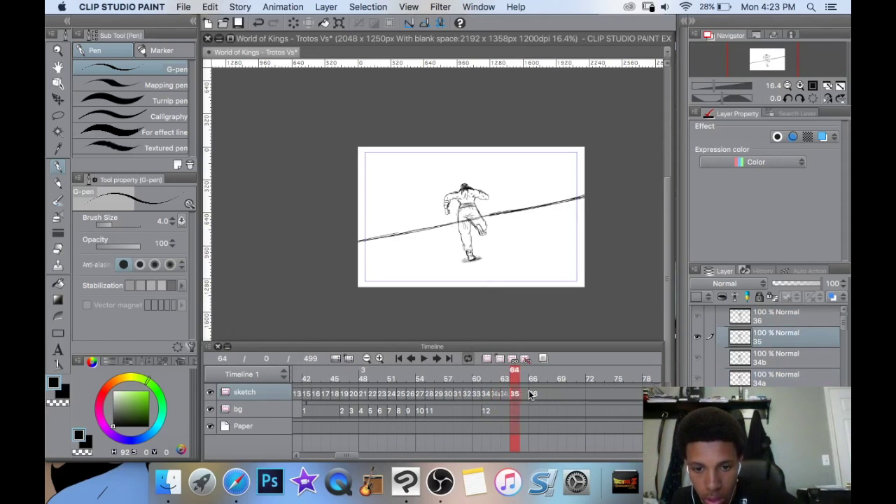
left_click(519, 396)
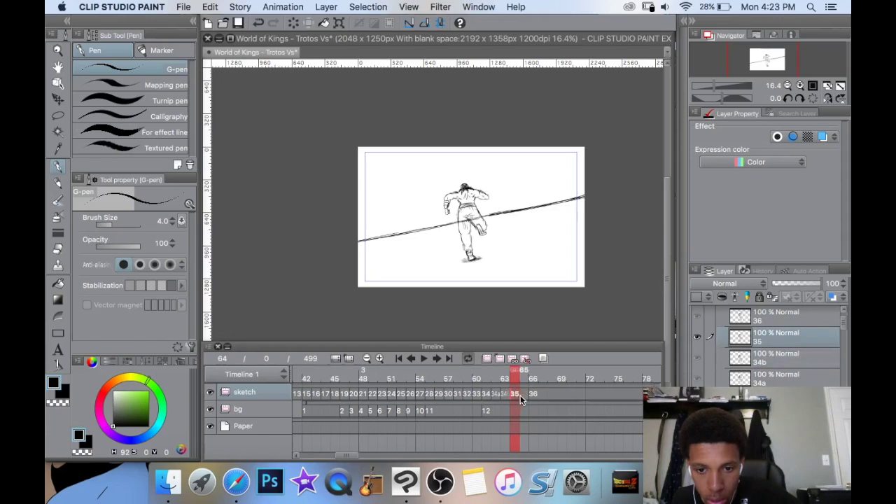
left_click(535, 395)
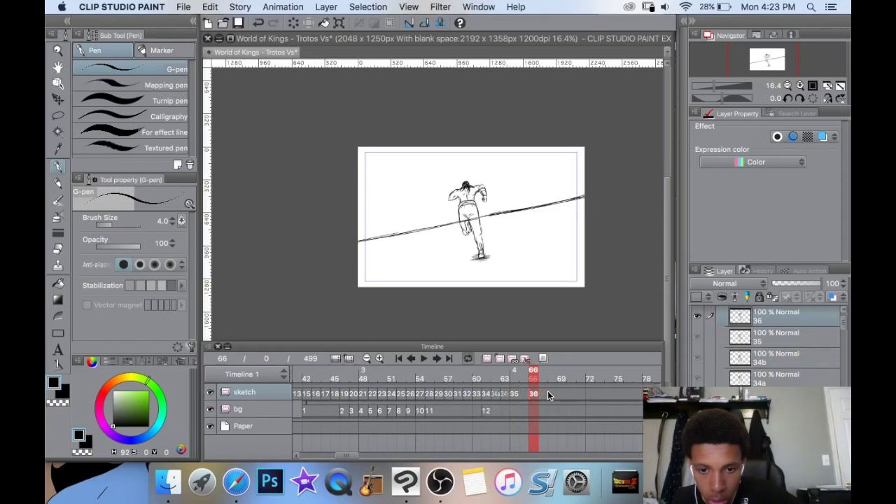
Move drawing 36 to frame 67 on the sketch track and add a blank drawing at frame 65.
left_click_drag(534, 393, 548, 394)
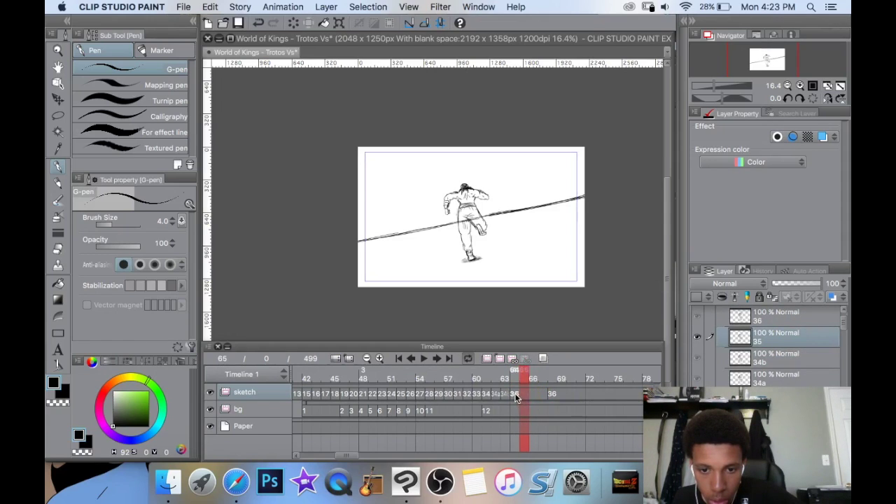
left_click_drag(545, 394, 517, 397)
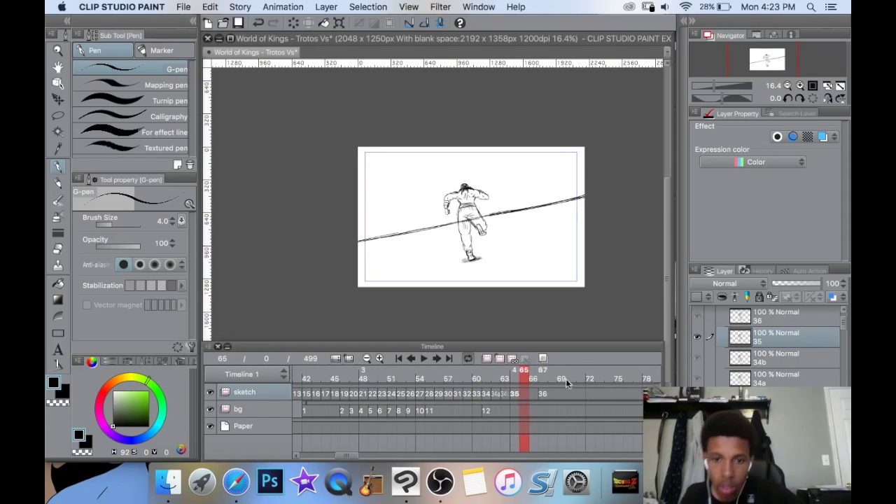
left_click(500, 359)
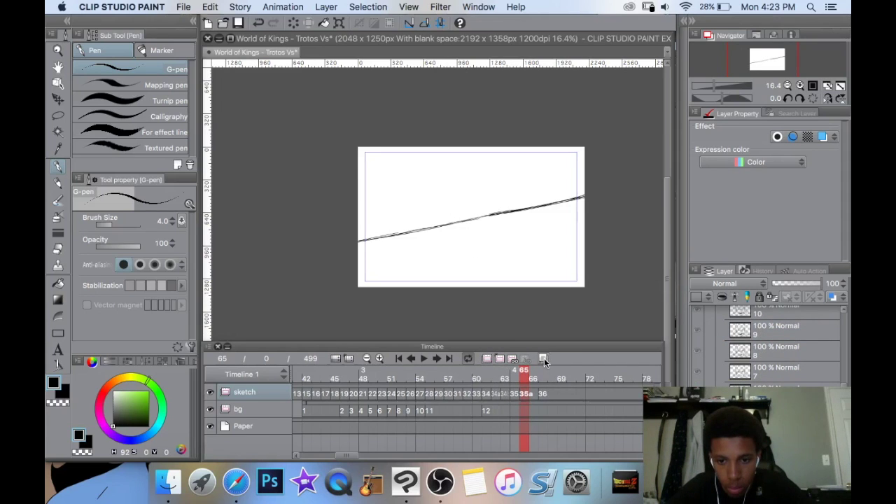
Turn on onion skin and sketch the character's head and long black hair between the neighbouring poses on frame 65.
left_click(544, 359)
scroll(533, 194, "up", 3)
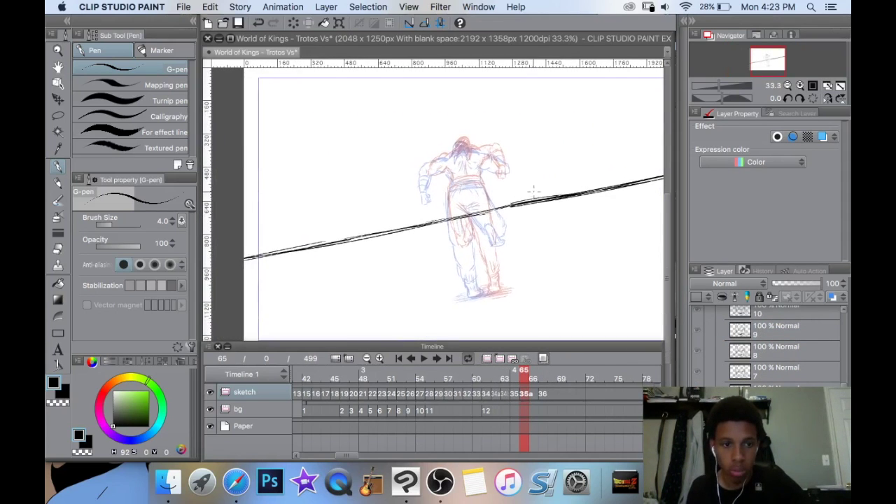
scroll(534, 193, "up", 5)
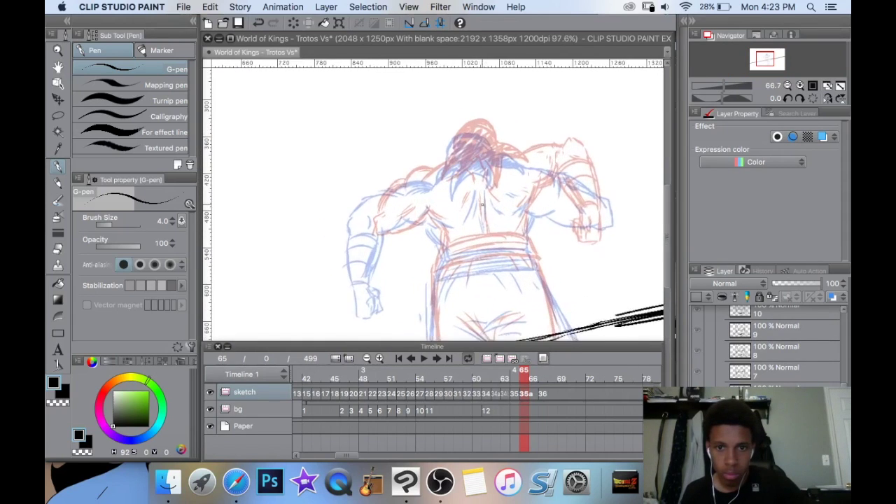
scroll(483, 204, "up", 3)
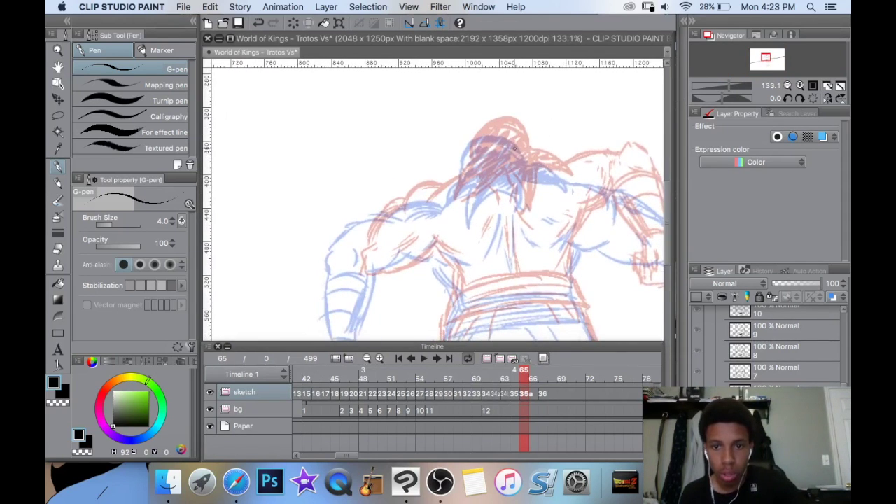
mouse_move(512, 133)
left_mouse_down()
mouse_move(473, 138)
mouse_move(474, 170)
mouse_move(449, 199)
mouse_move(476, 180)
left_mouse_up()
mouse_move(520, 158)
left_mouse_down()
mouse_move(511, 127)
mouse_move(487, 123)
mouse_move(470, 137)
left_mouse_up()
mouse_move(483, 174)
left_mouse_down()
mouse_move(465, 222)
mouse_move(489, 177)
left_mouse_up()
mouse_move(498, 188)
left_mouse_down()
mouse_move(505, 174)
mouse_move(560, 175)
mouse_move(526, 168)
mouse_move(510, 183)
mouse_move(499, 171)
mouse_move(494, 194)
mouse_move(481, 204)
mouse_move(475, 155)
mouse_move(463, 181)
mouse_move(483, 134)
mouse_move(520, 183)
mouse_move(525, 163)
mouse_move(544, 166)
mouse_move(563, 147)
left_mouse_up()
left_click_drag(491, 154, 464, 177)
mouse_move(578, 145)
left_mouse_down()
mouse_move(509, 154)
mouse_move(545, 149)
left_mouse_up()
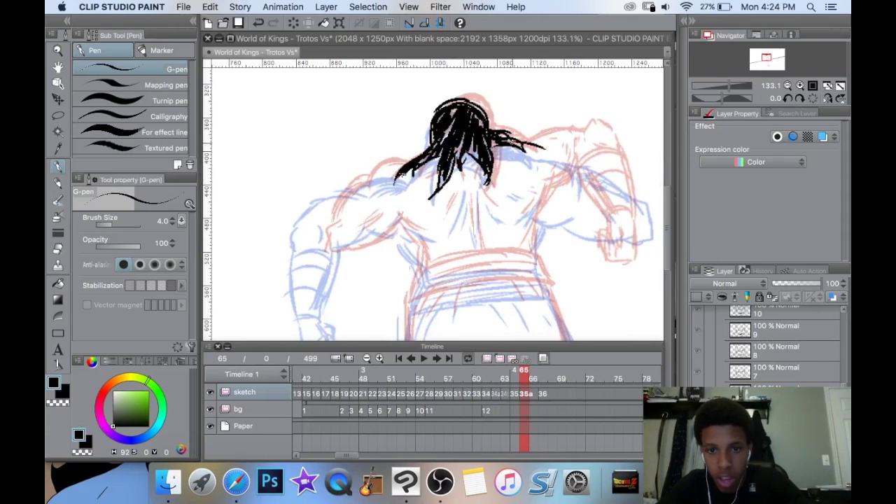
Sketch the outline of the left shoulder and bent left arm, with the wrapped forearm and fist.
mouse_move(467, 193)
left_mouse_down()
mouse_move(504, 179)
mouse_move(496, 145)
mouse_move(450, 146)
left_mouse_up()
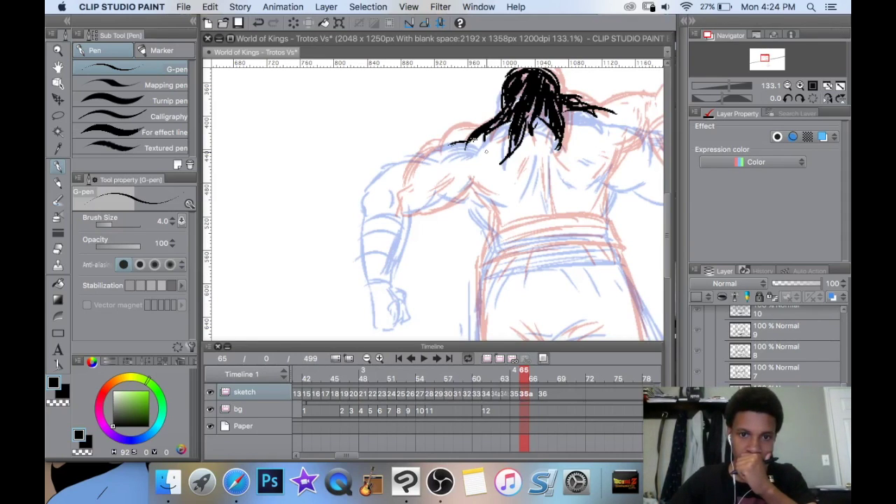
mouse_move(456, 141)
left_mouse_down()
mouse_move(390, 183)
mouse_move(395, 201)
mouse_move(383, 211)
mouse_move(423, 263)
left_mouse_up()
mouse_move(426, 219)
left_mouse_down()
mouse_move(452, 259)
mouse_move(407, 210)
mouse_move(392, 234)
mouse_move(431, 245)
mouse_move(447, 264)
mouse_move(465, 261)
mouse_move(448, 273)
mouse_move(462, 279)
left_mouse_up()
mouse_move(473, 245)
left_mouse_down()
mouse_move(483, 204)
mouse_move(464, 225)
mouse_move(477, 205)
mouse_move(458, 227)
mouse_move(484, 228)
left_mouse_up()
key("e")
key("p")
left_click_drag(462, 226, 476, 234)
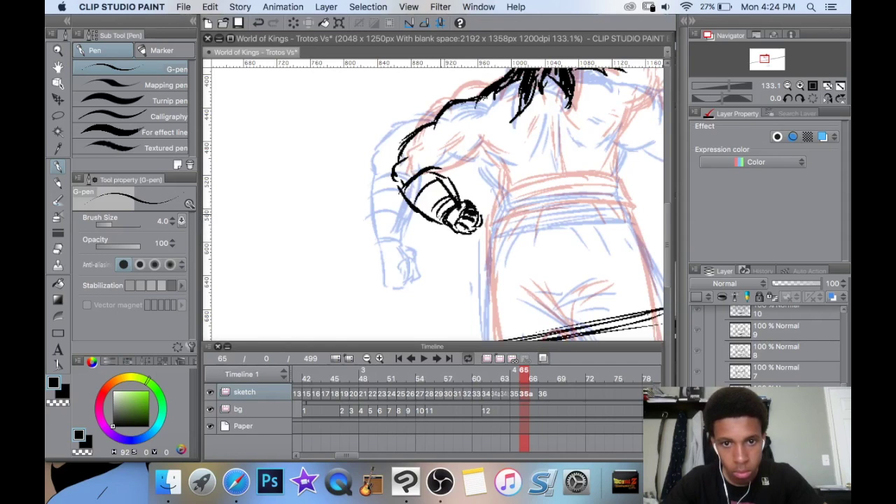
Refine the left arm with muscle lines and a firmer shoulder contour, and add the armpit and upper-back lines.
left_click_drag(546, 189, 562, 217)
left_click_drag(438, 184, 453, 201)
mouse_move(458, 189)
left_mouse_down()
mouse_move(454, 199)
mouse_move(483, 168)
mouse_move(500, 178)
left_mouse_up()
left_click_drag(480, 136, 471, 151)
mouse_move(455, 164)
left_mouse_down()
mouse_move(405, 180)
mouse_move(423, 140)
left_mouse_up()
mouse_move(400, 144)
left_mouse_down()
mouse_move(425, 138)
mouse_move(371, 172)
left_mouse_up()
key("e")
key("p")
mouse_move(393, 161)
left_mouse_down()
mouse_move(367, 179)
mouse_move(380, 176)
left_mouse_up()
left_click_drag(410, 164, 406, 173)
mouse_move(449, 197)
left_mouse_down()
mouse_move(365, 199)
mouse_move(383, 199)
left_mouse_up()
left_click_drag(376, 190, 394, 204)
left_click_drag(428, 169, 418, 199)
left_click_drag(423, 142, 418, 164)
left_click_drag(444, 136, 441, 169)
left_click_drag(447, 173, 465, 188)
left_click_drag(485, 136, 461, 148)
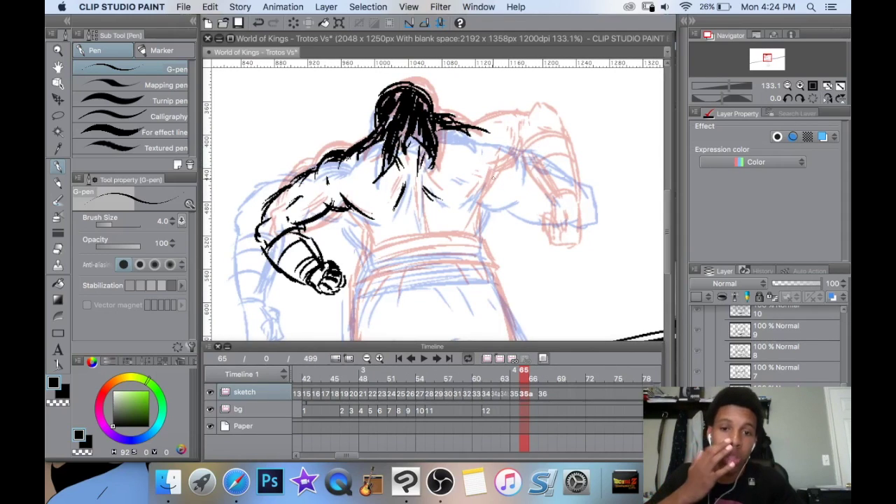
Sketch the sides of the torso, the spine line and the folded sash around the waist.
left_click_drag(488, 160, 457, 203)
left_click_drag(474, 187, 465, 226)
left_click_drag(476, 188, 468, 243)
left_click_drag(473, 229, 481, 250)
mouse_move(353, 208)
left_mouse_down()
mouse_move(374, 254)
mouse_move(362, 268)
left_mouse_up()
left_click_drag(417, 202, 412, 248)
mouse_move(461, 223)
left_mouse_down()
mouse_move(485, 208)
mouse_move(390, 247)
left_mouse_up()
left_click_drag(499, 256, 521, 219)
left_click_drag(523, 184, 532, 208)
mouse_move(529, 189)
left_mouse_down()
mouse_move(538, 209)
mouse_move(403, 239)
mouse_move(469, 222)
mouse_move(422, 235)
left_mouse_up()
left_click_drag(481, 207, 407, 225)
left_click_drag(520, 201, 479, 210)
Try to sketch the right arm raised outward with the elbow near shoulder height.
scroll(517, 180, "up", 5)
scroll(517, 180, "right", 5)
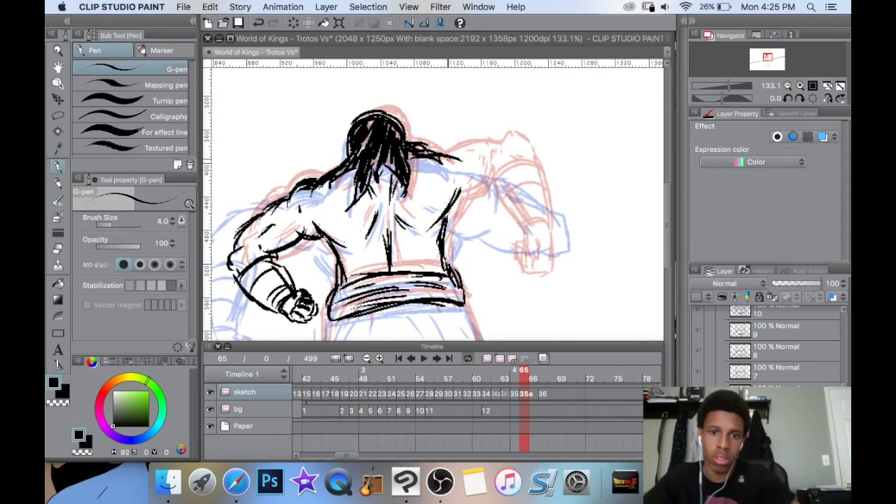
mouse_move(454, 156)
left_mouse_down()
mouse_move(499, 142)
mouse_move(477, 143)
left_mouse_up()
scroll(506, 145, "down", 1)
scroll(505, 145, "left", 2)
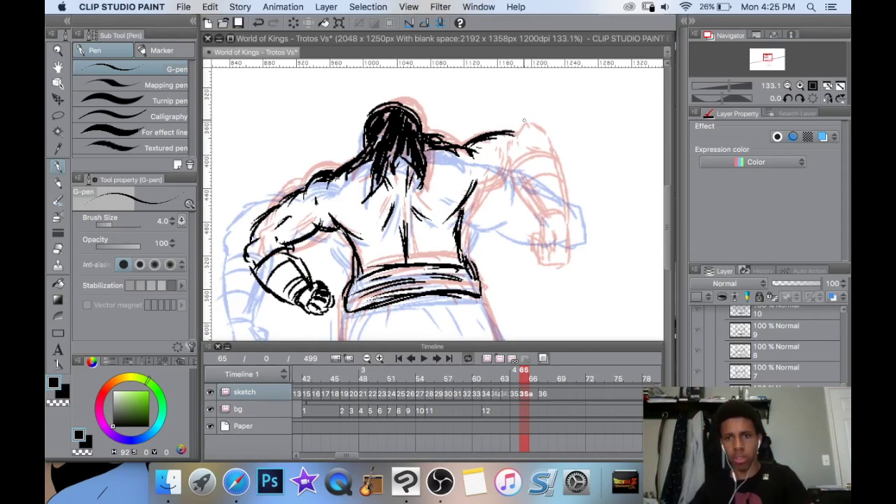
scroll(512, 150, "down", 1)
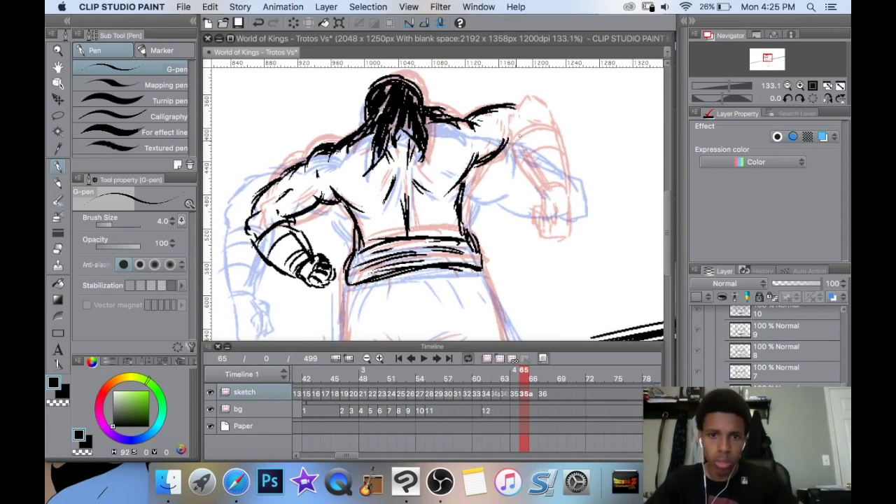
scroll(483, 128, "up", 1)
scroll(483, 128, "right", 1)
mouse_move(501, 119)
left_mouse_down()
mouse_move(516, 133)
mouse_move(496, 181)
left_mouse_up()
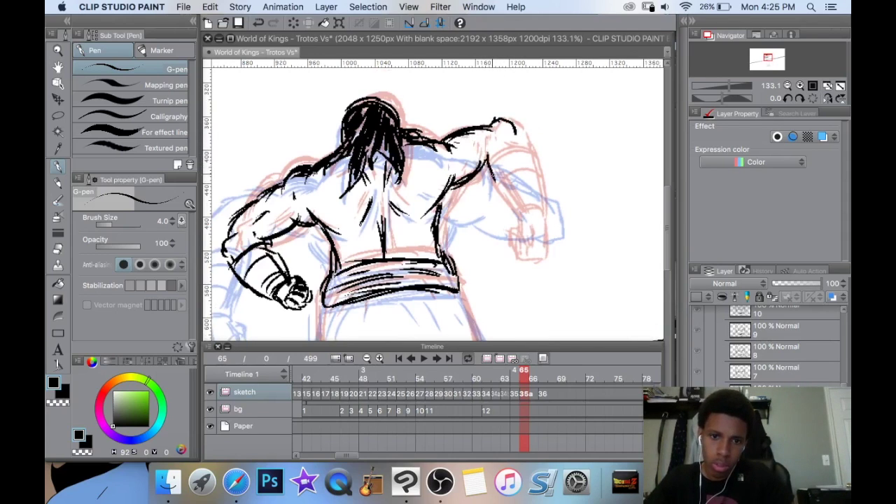
key("e")
mouse_move(513, 127)
left_mouse_down()
mouse_move(487, 131)
mouse_move(483, 168)
mouse_move(457, 133)
mouse_move(459, 175)
mouse_move(453, 145)
mouse_move(473, 170)
mouse_move(513, 173)
left_mouse_up()
key("p")
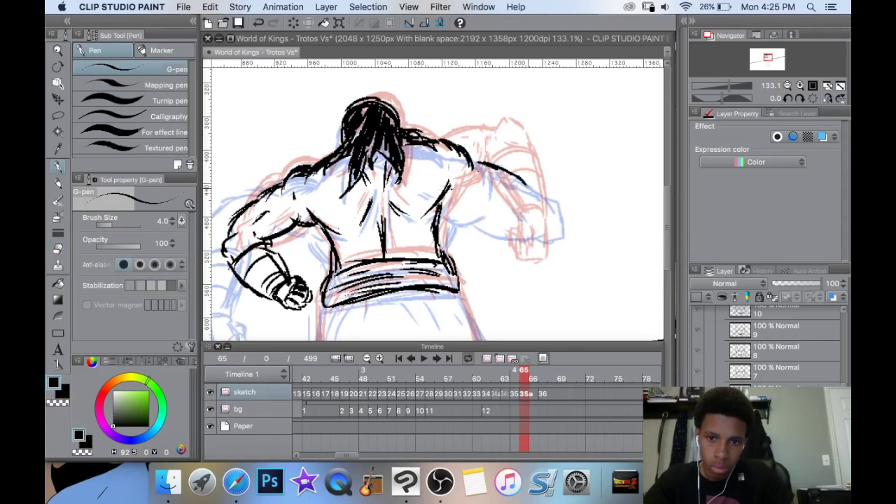
Try to sketch the right upper arm sloping outward and down, following the previous pose closely.
left_click_drag(454, 187, 513, 221)
left_click_drag(525, 180, 539, 198)
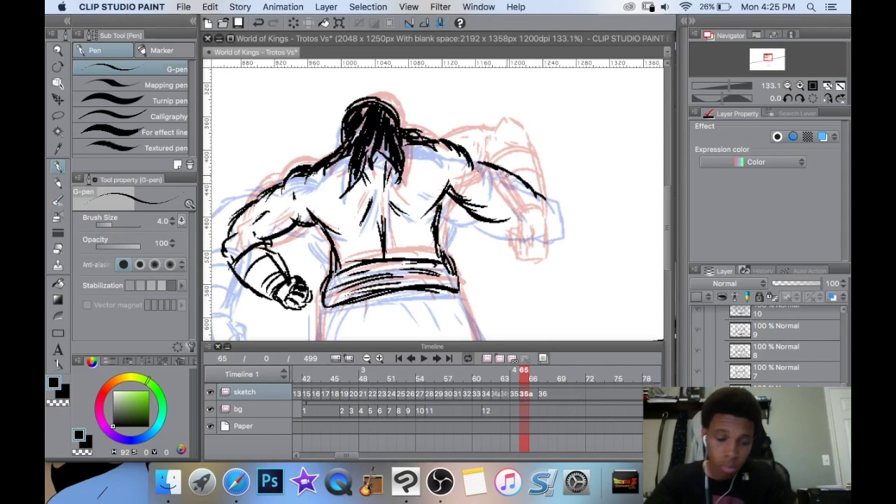
key("e")
mouse_move(536, 191)
left_mouse_down()
mouse_move(498, 164)
mouse_move(471, 211)
mouse_move(477, 216)
mouse_move(466, 163)
mouse_move(475, 159)
mouse_move(464, 162)
mouse_move(519, 207)
left_mouse_up()
key("p")
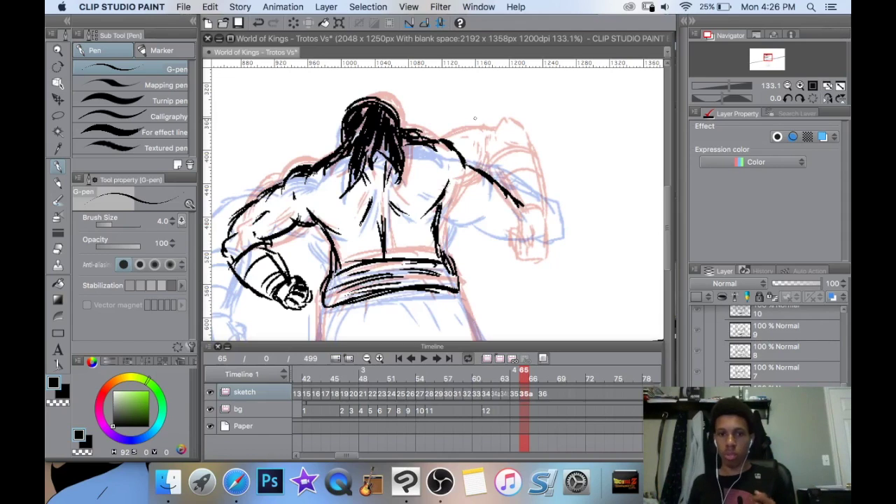
Sketch the right arm angled down from the shoulder, with its underside, rounded elbow and muscle lines.
left_click_drag(558, 232, 540, 219)
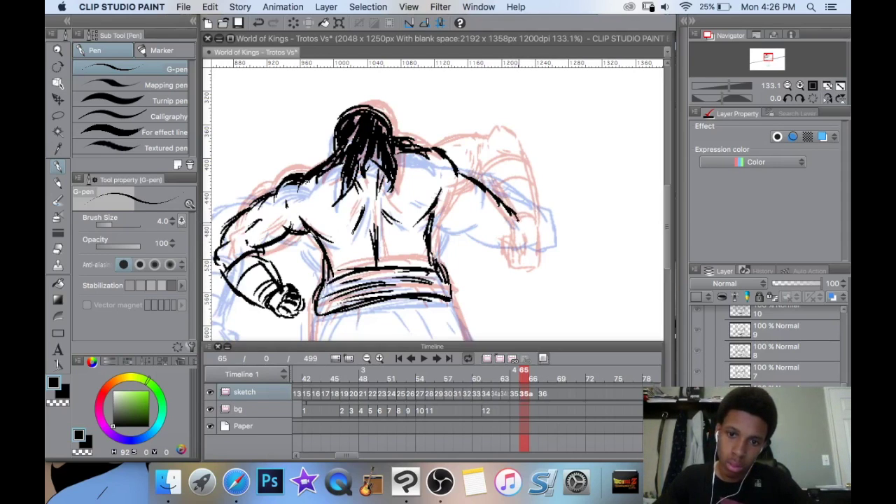
mouse_move(521, 222)
left_mouse_down()
mouse_move(533, 252)
mouse_move(504, 256)
mouse_move(449, 233)
mouse_move(435, 208)
mouse_move(479, 217)
left_mouse_up()
left_click_drag(479, 218, 490, 233)
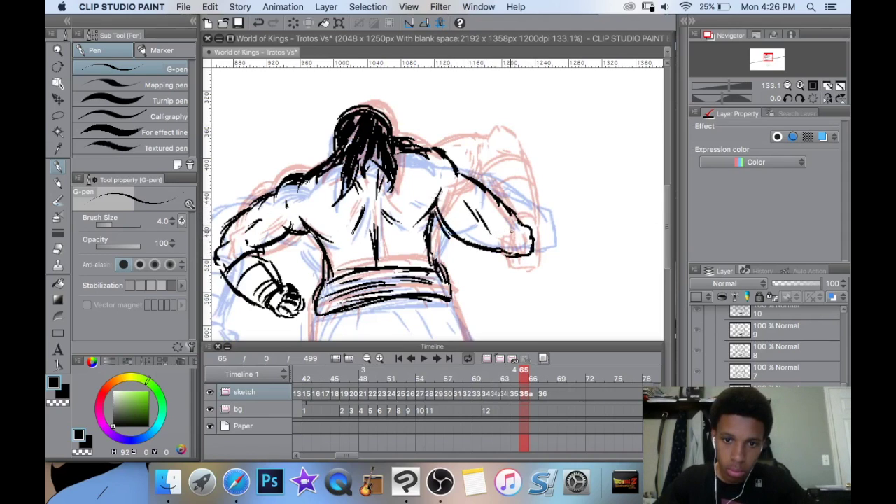
left_click_drag(510, 192, 523, 223)
left_click_drag(511, 187, 525, 224)
left_click_drag(345, 230, 394, 226)
Sketch the right hip and the lifted right leg bent at the knee, with trouser folds at the seat and waist.
left_click_drag(555, 216, 580, 96)
scroll(424, 193, "down", 3)
mouse_move(422, 231)
left_mouse_down()
mouse_move(408, 161)
mouse_move(420, 167)
mouse_move(419, 137)
left_mouse_up()
left_click_drag(460, 114, 468, 127)
mouse_move(454, 96)
left_mouse_down()
mouse_move(483, 140)
mouse_move(487, 167)
mouse_move(464, 177)
left_mouse_up()
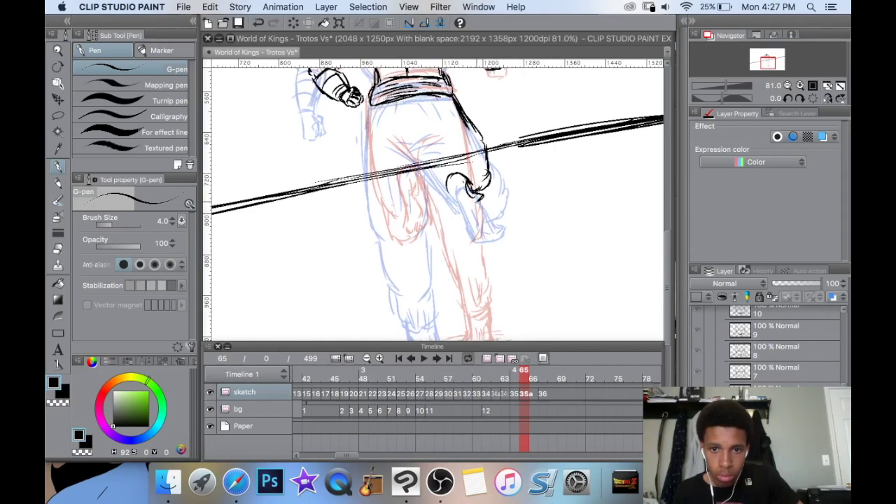
mouse_move(448, 199)
left_mouse_down()
mouse_move(418, 160)
mouse_move(399, 158)
mouse_move(437, 156)
left_mouse_up()
left_click_drag(402, 150, 454, 159)
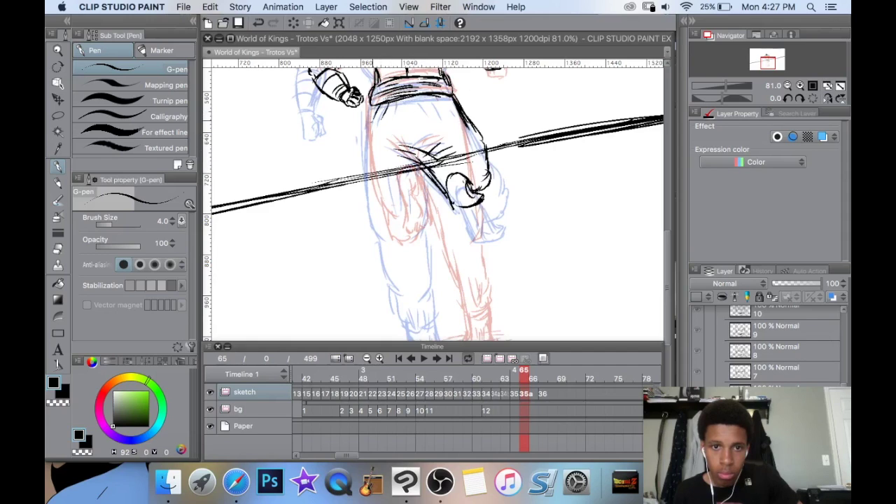
left_click_drag(424, 108, 435, 95)
left_click_drag(440, 106, 448, 97)
left_click_drag(433, 185, 462, 221)
Sketch the left supporting leg from the hip past the knee, drawing both sides of the thigh and upper calf.
mouse_move(398, 140)
left_mouse_down()
mouse_move(388, 204)
mouse_move(397, 221)
left_mouse_up()
mouse_move(416, 186)
left_mouse_down()
mouse_move(433, 143)
mouse_move(426, 132)
left_mouse_up()
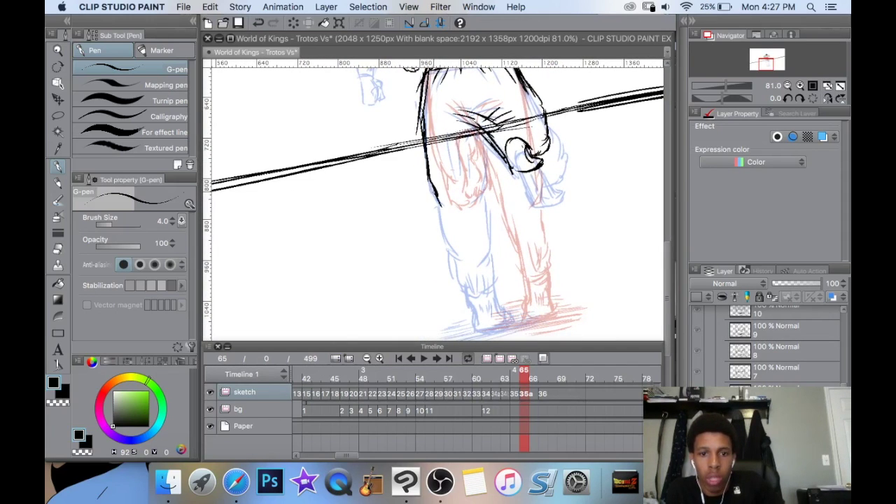
left_click_drag(479, 130, 485, 183)
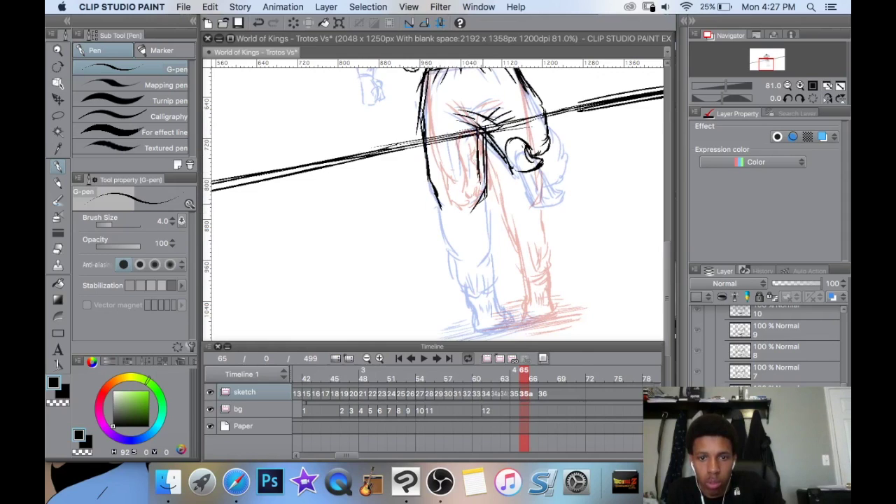
left_click_drag(490, 222, 483, 253)
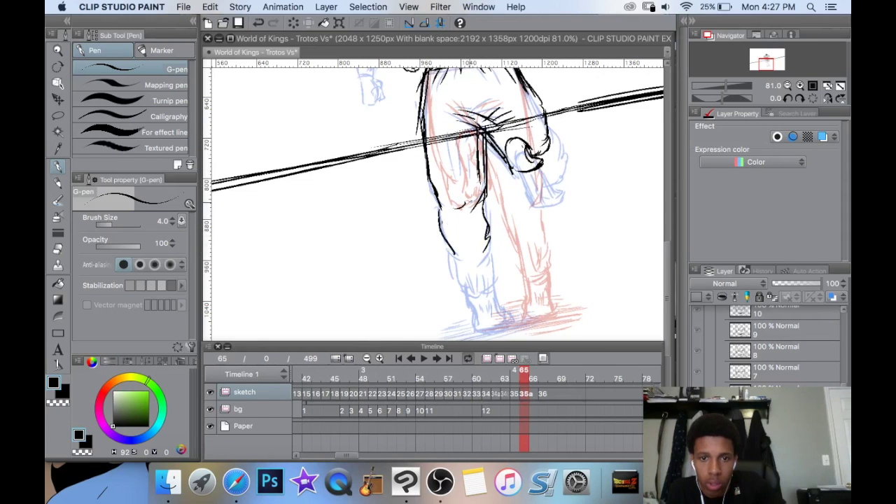
Add the knee folds and lower calf of the left leg, and redraw the baggy trouser cuff slightly higher.
scroll(433, 200, "down", 3)
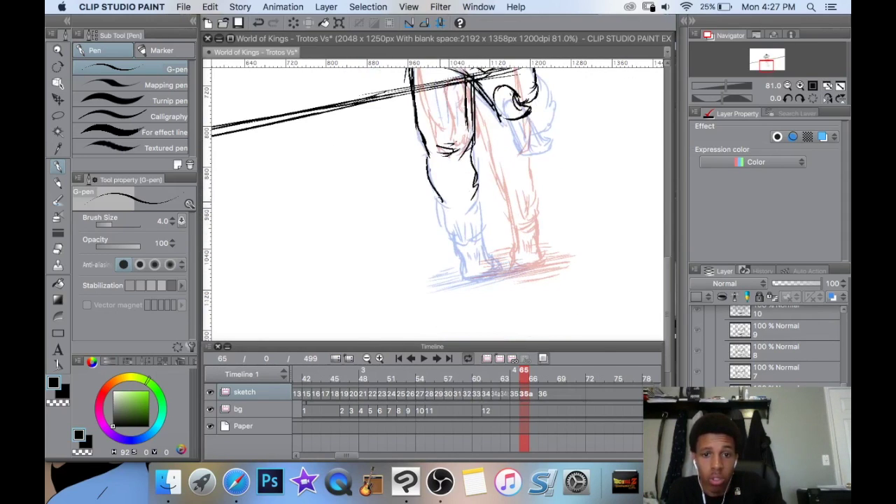
left_click_drag(473, 186, 482, 231)
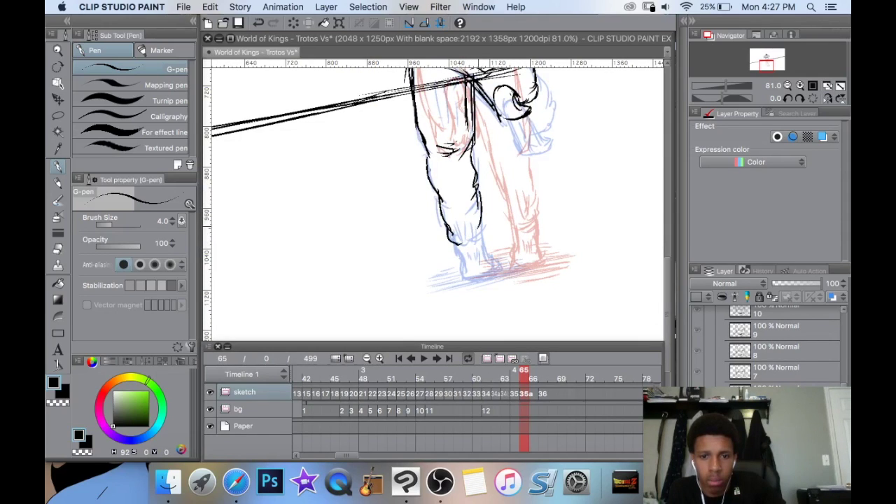
left_click_drag(475, 219, 473, 242)
left_click_drag(480, 162, 471, 128)
mouse_move(489, 186)
left_mouse_down()
mouse_move(490, 219)
mouse_move(444, 243)
left_mouse_up()
key("e")
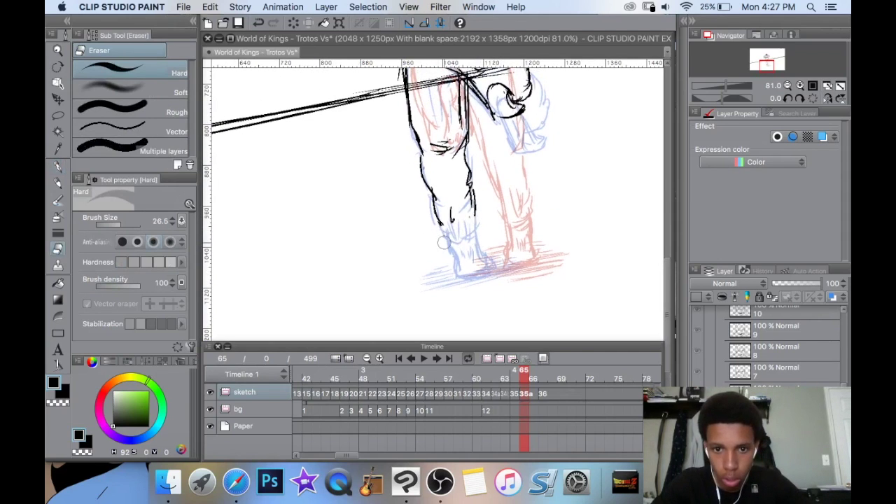
key("p")
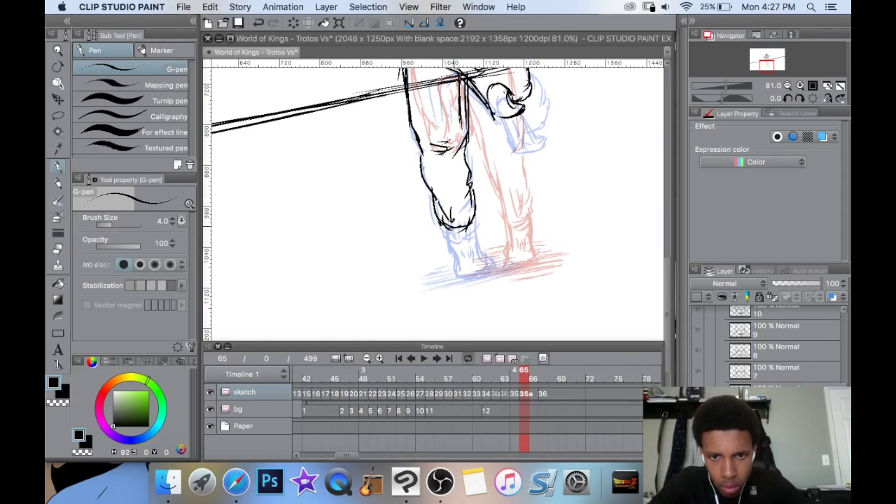
Close the left trouser cuff and sketch the ankle below it, with fold lines and both side contours.
mouse_move(458, 229)
left_mouse_down()
mouse_move(468, 192)
mouse_move(495, 217)
mouse_move(475, 220)
left_mouse_up()
scroll(468, 193, "up", 4)
left_click_drag(465, 195, 467, 224)
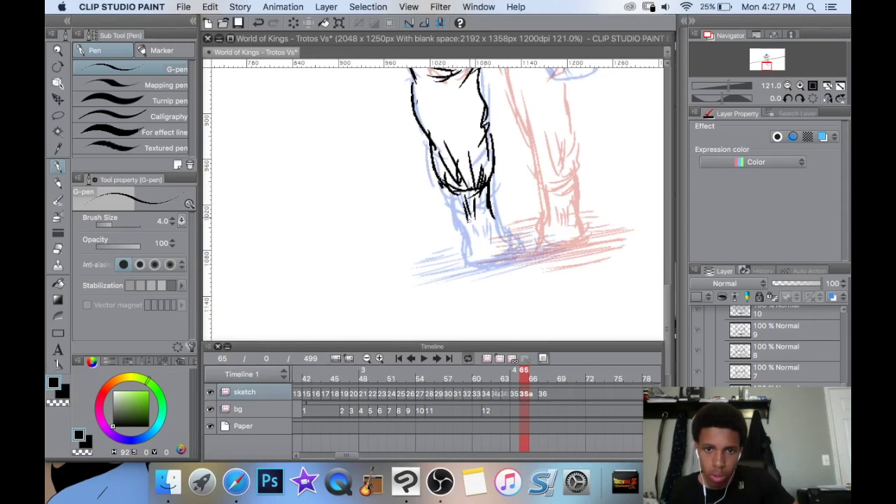
scroll(448, 151, "down", 3)
left_click_drag(448, 179, 458, 210)
left_click_drag(441, 175, 455, 209)
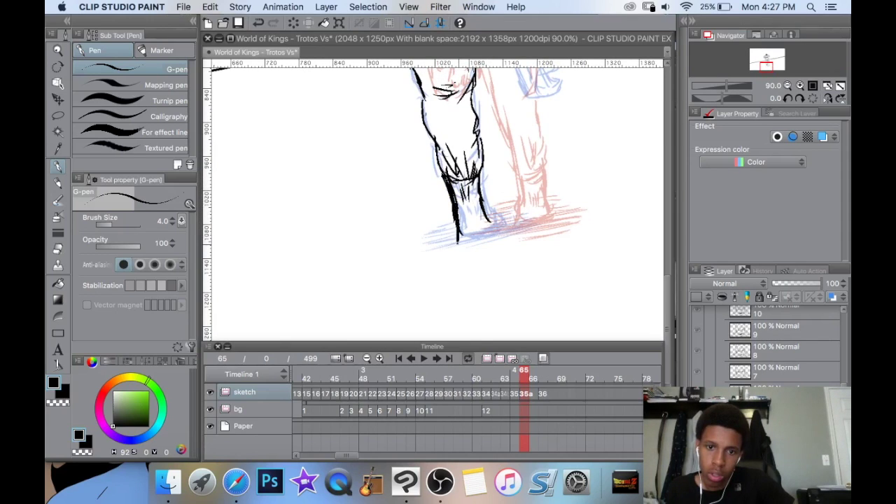
Outline the underside of the left foot and hatch diagonal ground-shadow strokes around it.
left_click_drag(498, 237, 466, 254)
left_click_drag(502, 222, 539, 197)
left_click_drag(526, 233, 423, 258)
left_click_drag(482, 243, 411, 255)
left_click_drag(454, 244, 401, 250)
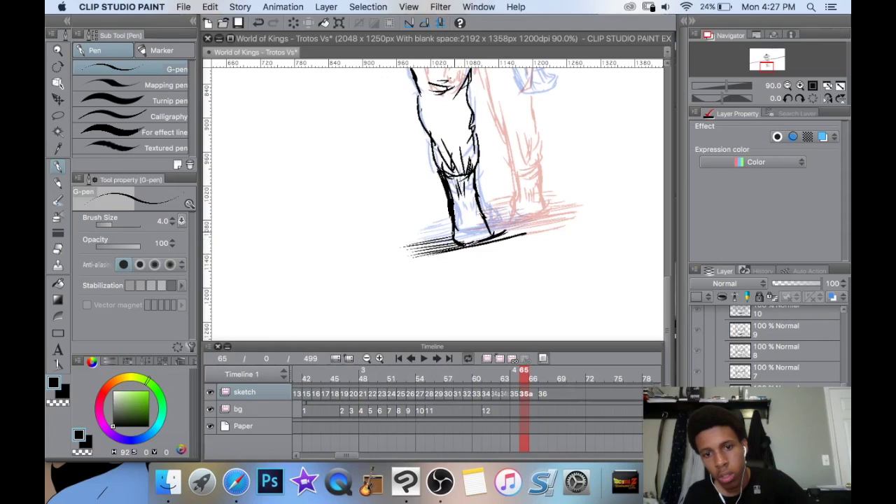
left_click_drag(457, 229, 416, 233)
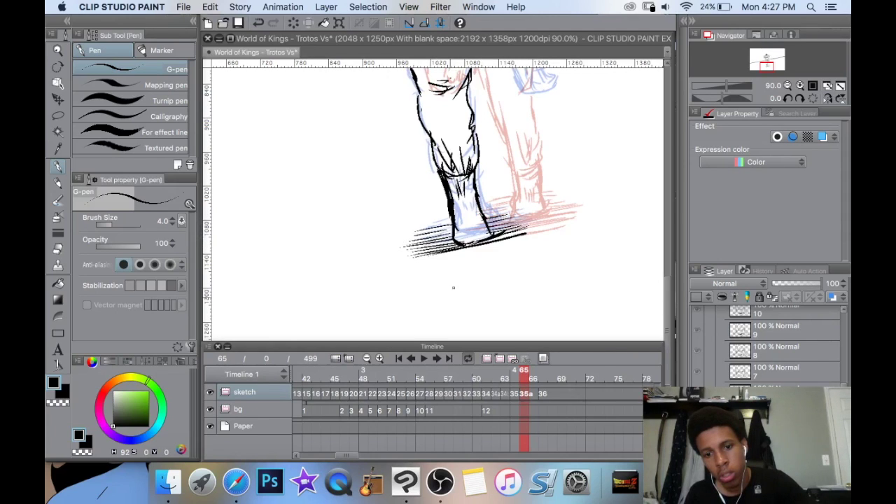
Hatch diagonal ground-shadow strokes under the planted foot on frame 63.
left_click(502, 394)
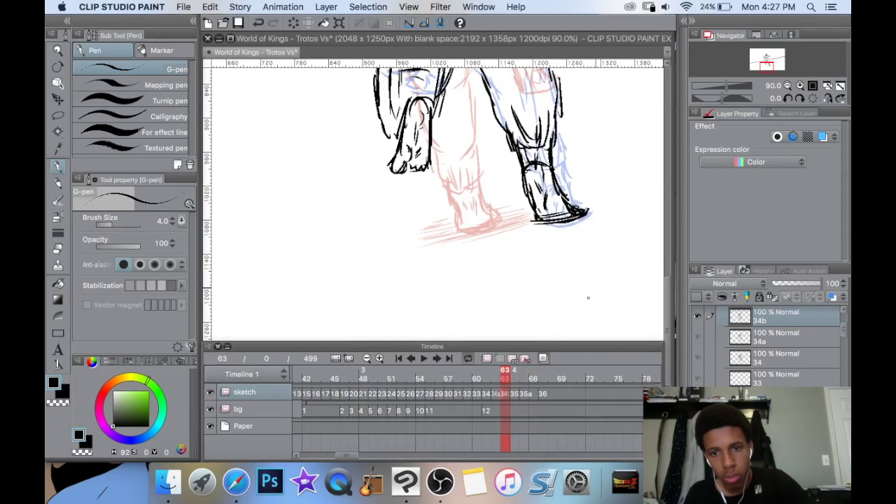
mouse_move(609, 214)
left_mouse_down()
mouse_move(521, 242)
mouse_move(528, 233)
mouse_move(520, 225)
mouse_move(499, 225)
left_mouse_up()
left_click_drag(619, 206, 587, 215)
left_click_drag(609, 204, 584, 212)
left_click_drag(603, 199, 569, 208)
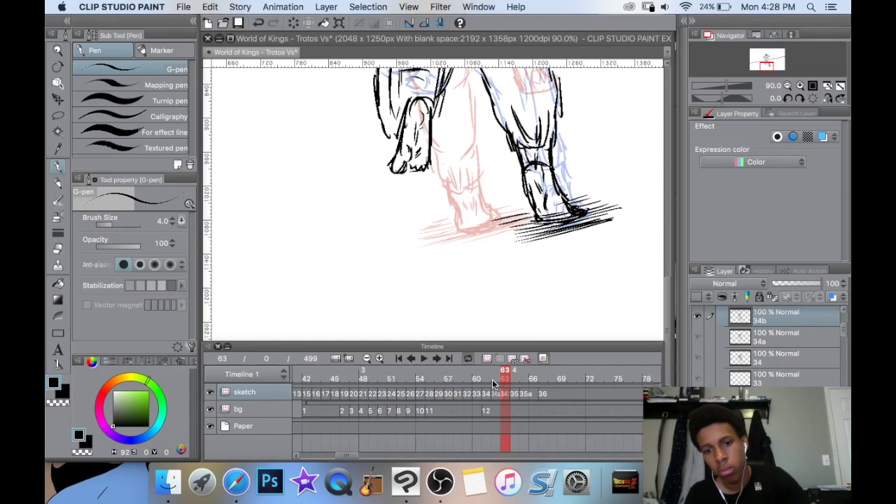
Hatch matching ground-shadow strokes beneath and beside the supporting foot on frame 62.
left_click(497, 395)
left_click_drag(612, 227, 510, 244)
left_click_drag(567, 227, 513, 240)
left_click_drag(547, 216, 506, 229)
left_click_drag(624, 206, 579, 223)
left_click_drag(621, 202, 583, 208)
Add heel lines to the left foot on frame 65 and insert a new cel at frame 66.
left_click(528, 394)
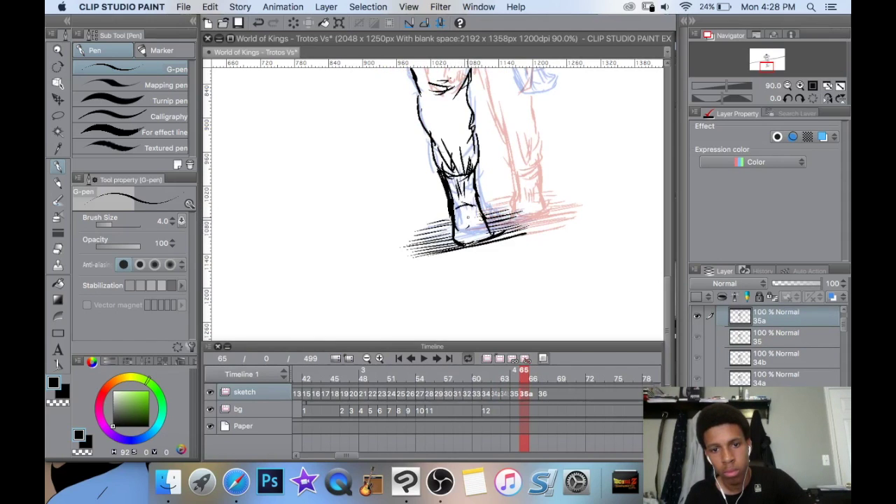
left_click_drag(523, 156, 528, 218)
left_click_drag(528, 105, 545, 255)
scroll(544, 160, "down", 3)
scroll(543, 160, "right", 2)
scroll(504, 175, "right", 2)
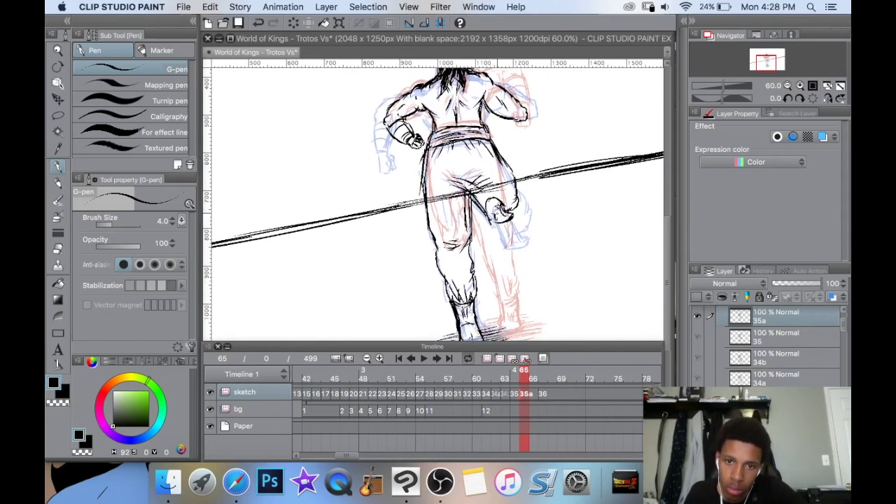
scroll(550, 175, "up", 2)
left_click(500, 358)
scroll(523, 256, "up", 2)
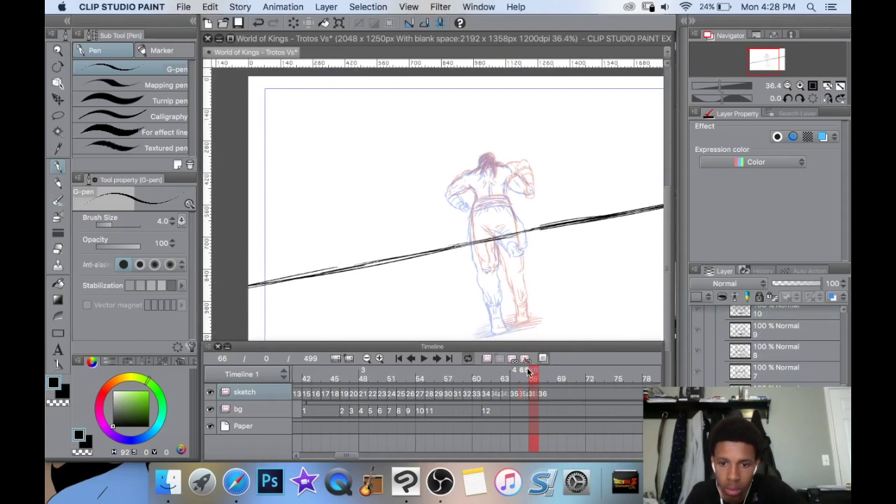
Play the run from frame 58 and compare the poses on frames 61 and 62.
left_click(453, 375)
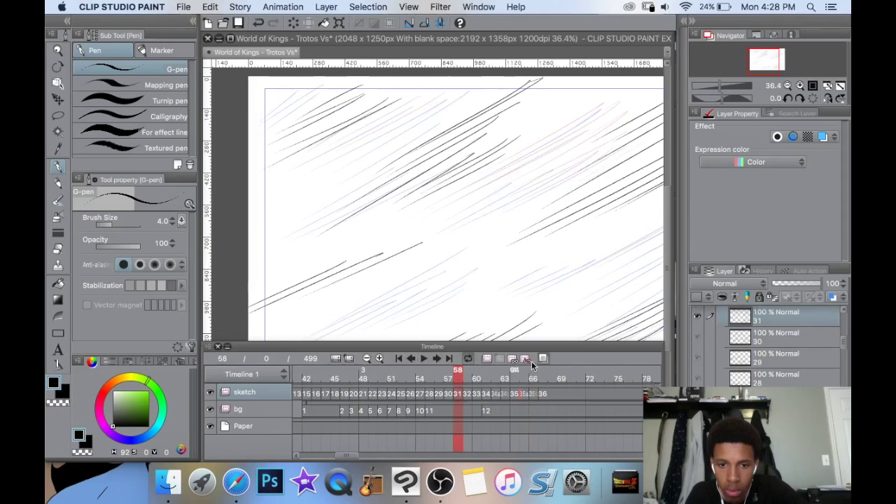
left_click(424, 358)
left_click(425, 359)
scroll(459, 251, "down", 3)
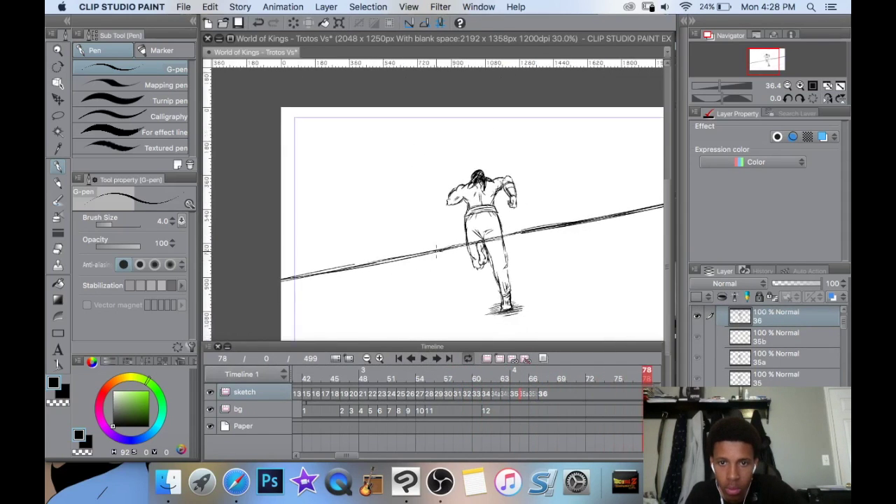
scroll(460, 280, "down", 2)
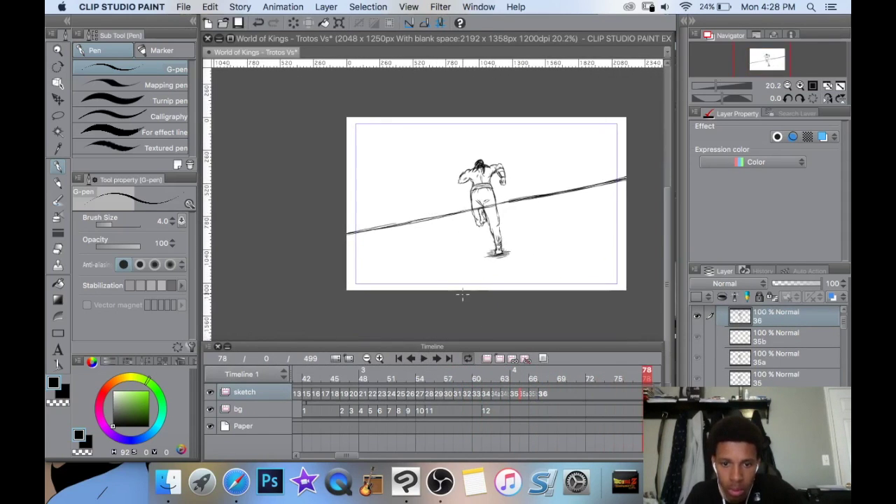
left_click(424, 358)
mouse_move(505, 387)
left_mouse_down()
mouse_move(488, 396)
mouse_move(496, 392)
left_mouse_up()
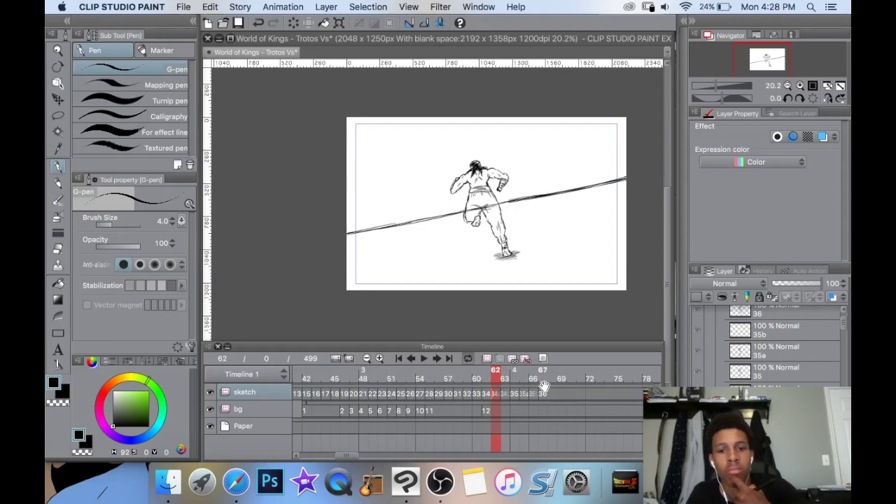
scroll(518, 269, "up", 1)
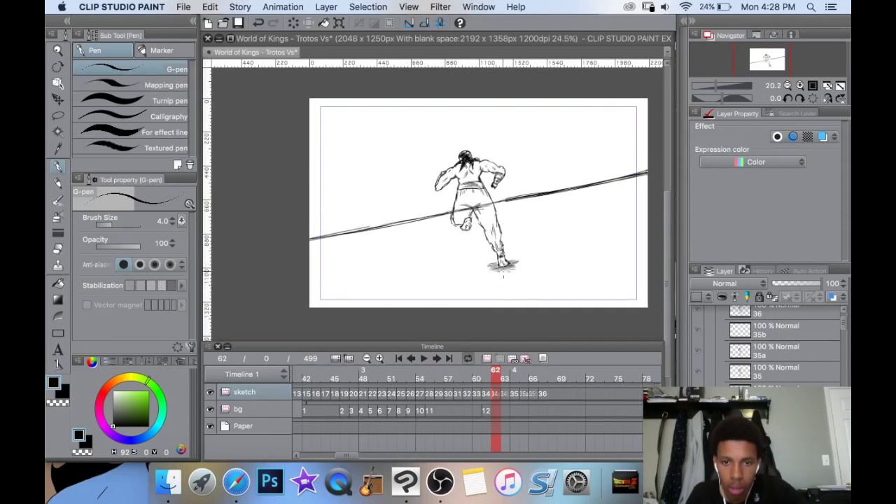
left_click(489, 395)
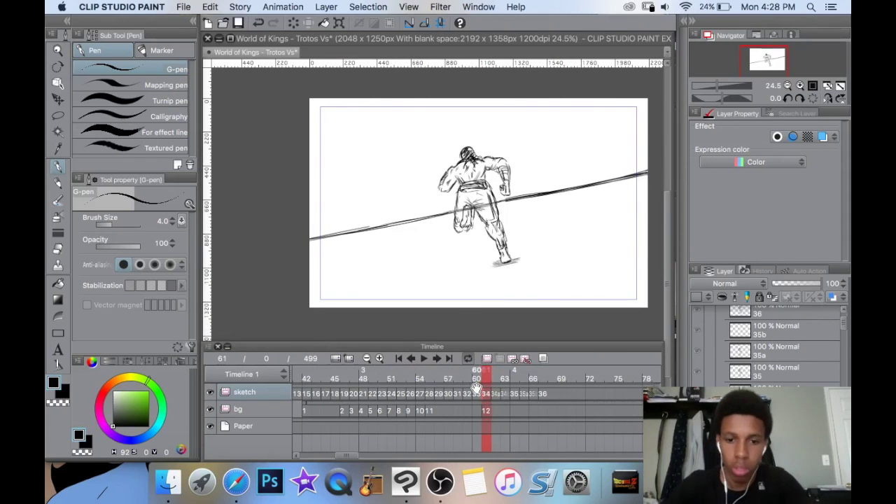
left_click(496, 395)
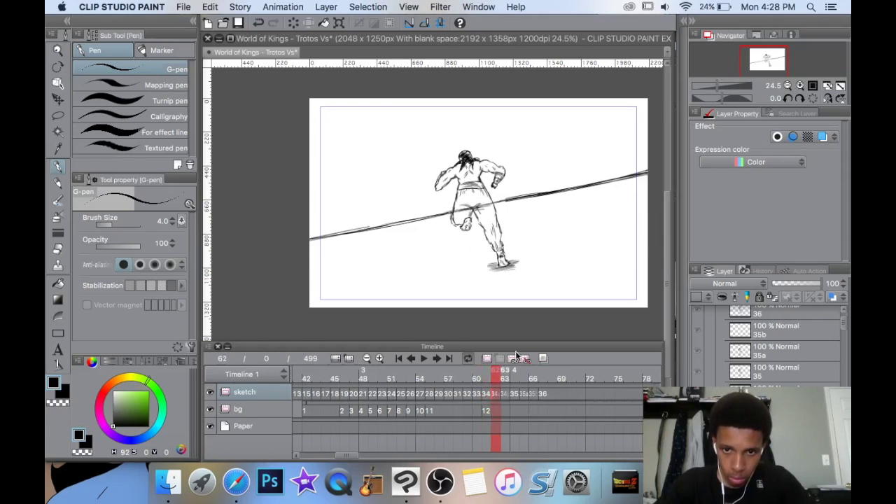
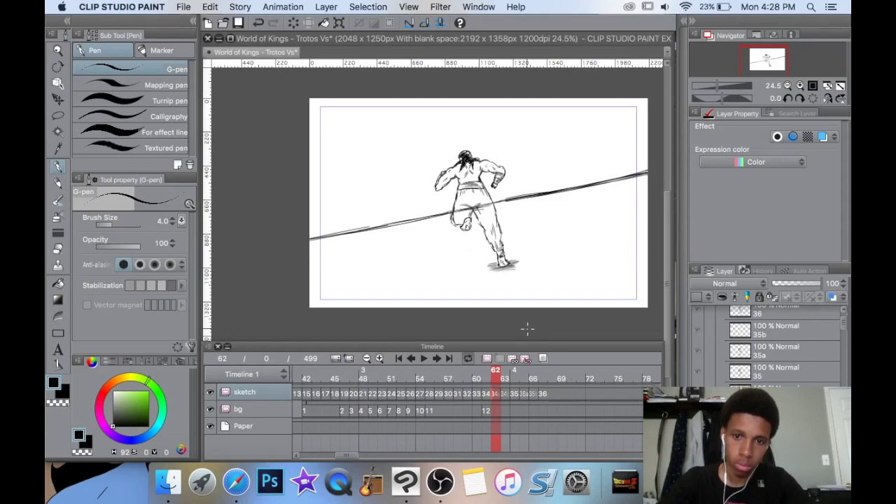
Scale the runner on frame 62 down slightly toward the lower-left corner and check it against frame 61.
key("super+t")
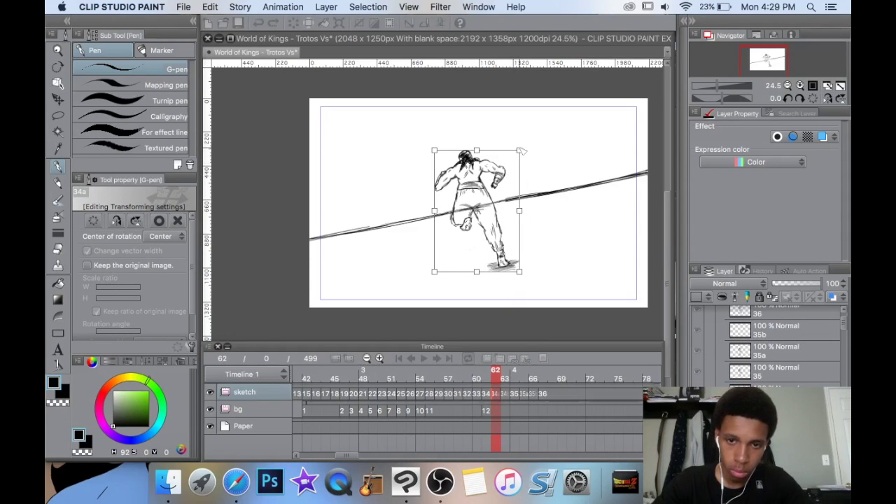
left_click_drag(521, 152, 514, 157)
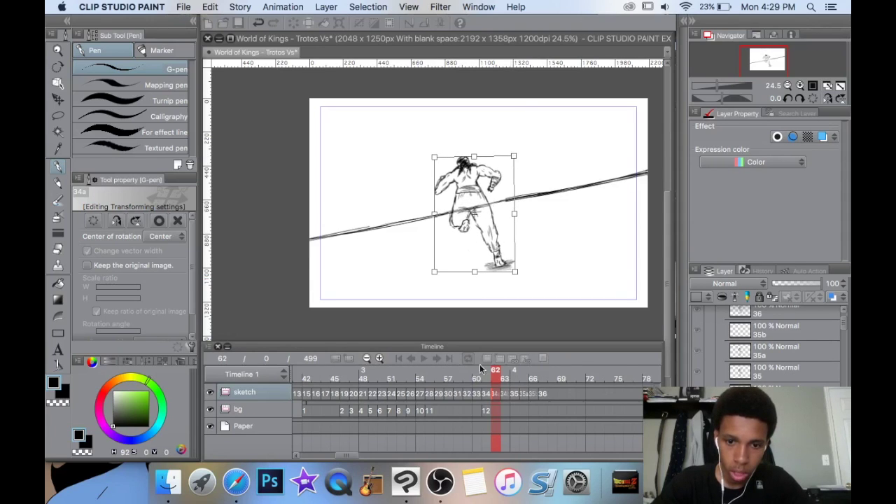
left_click(490, 396)
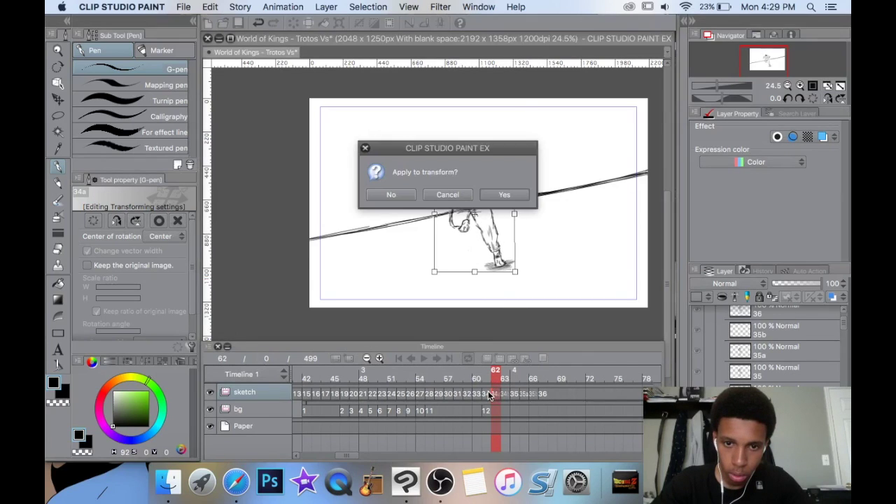
left_click(501, 194)
left_click(483, 395)
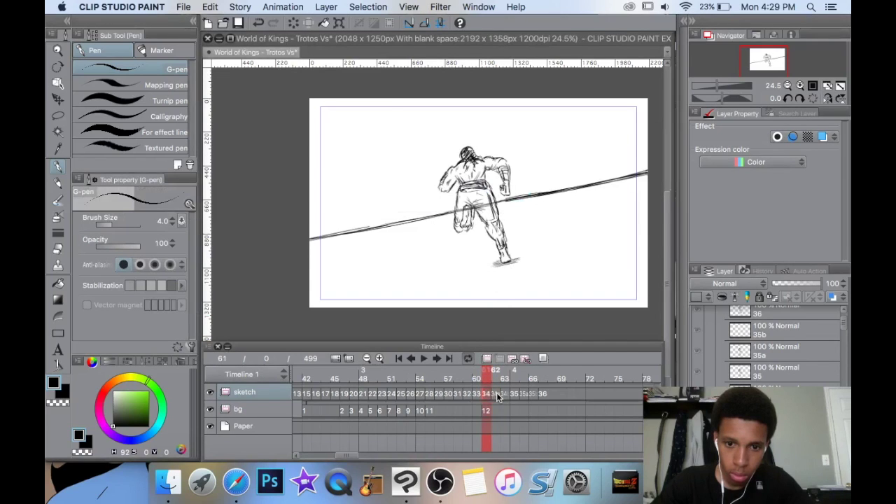
left_click(495, 396)
Scale the runner on frame 63 down toward its lower-left corner, smaller than on frame 62, and compare both frames.
left_click(505, 397)
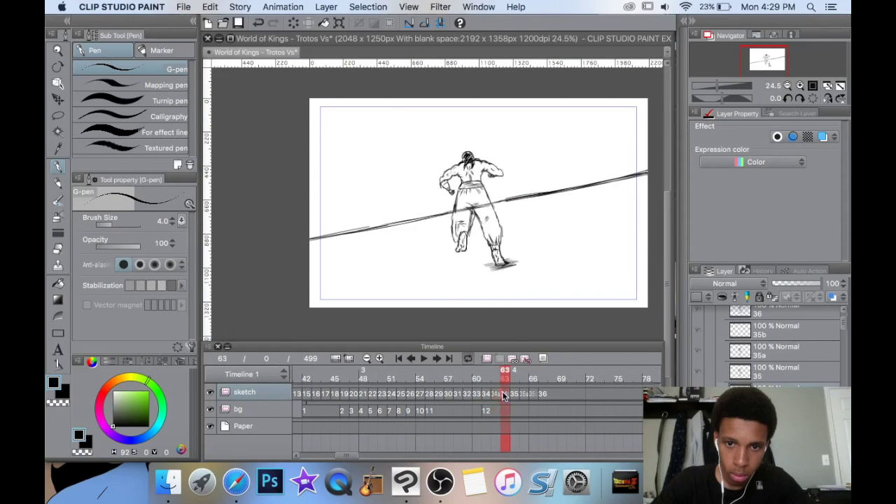
key("super+t")
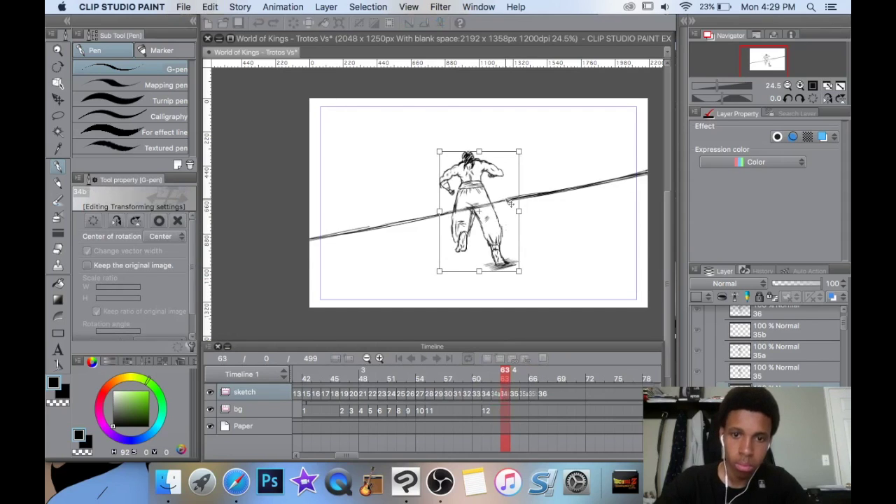
left_click_drag(519, 150, 509, 166)
left_click(496, 397)
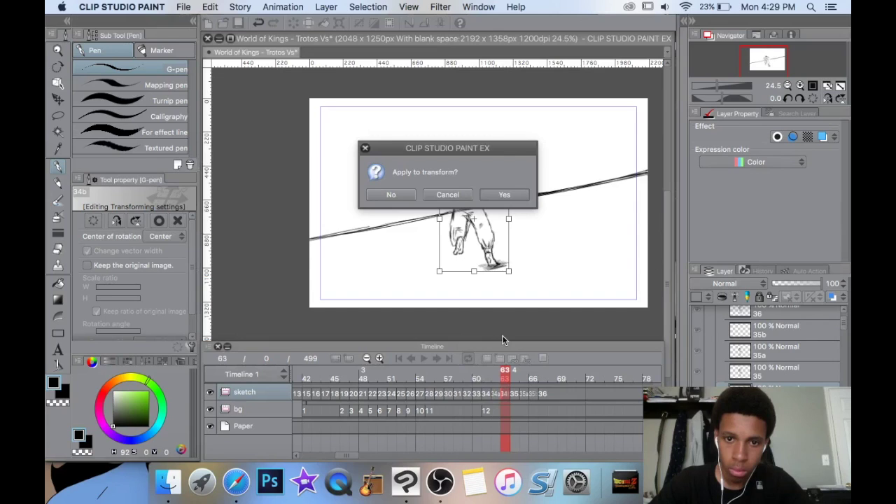
left_click(505, 196)
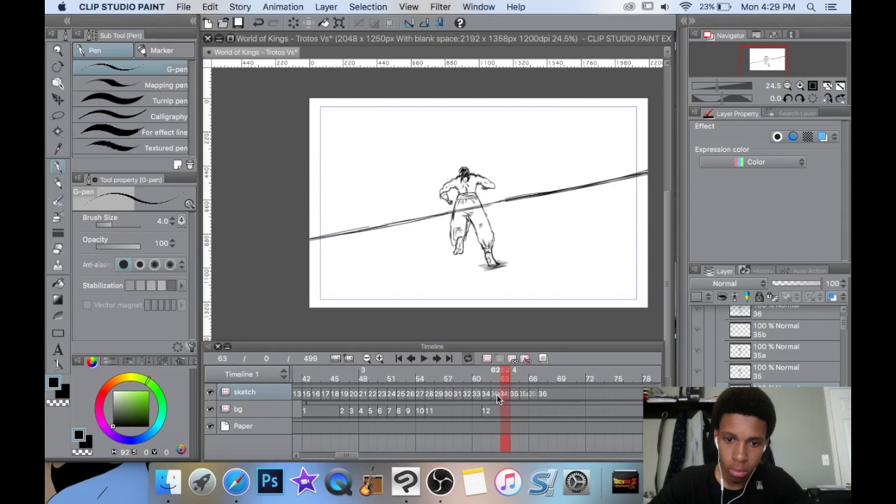
left_click(496, 397)
left_click(503, 397)
Scale the runner on frame 64 down toward its lower-left corner, making it smaller than on frame 63.
left_click(515, 395)
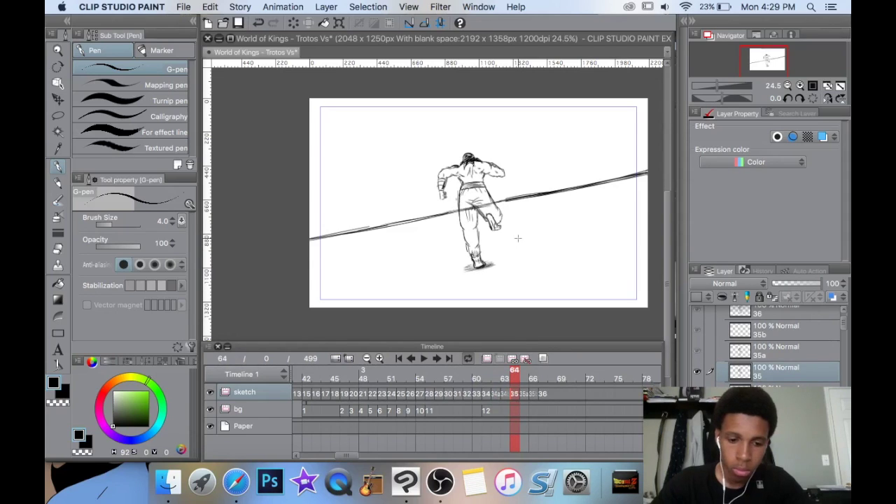
key("super+t")
left_click_drag(506, 154, 491, 177)
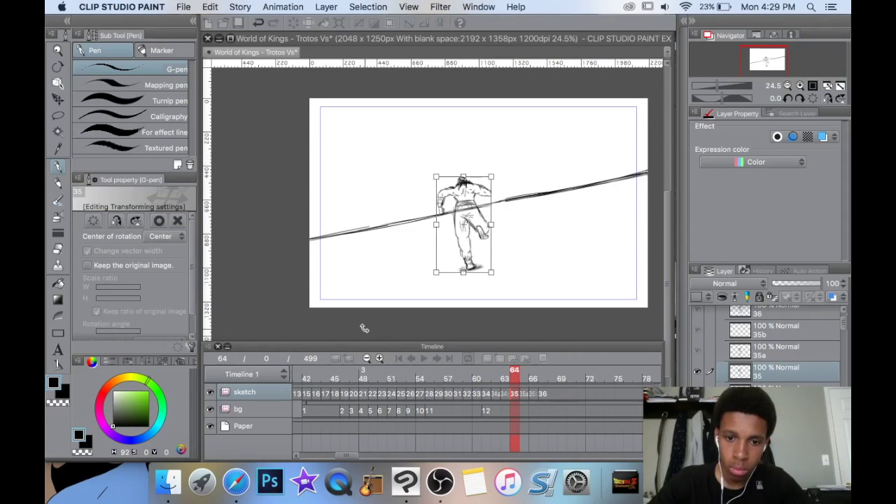
left_click(506, 397)
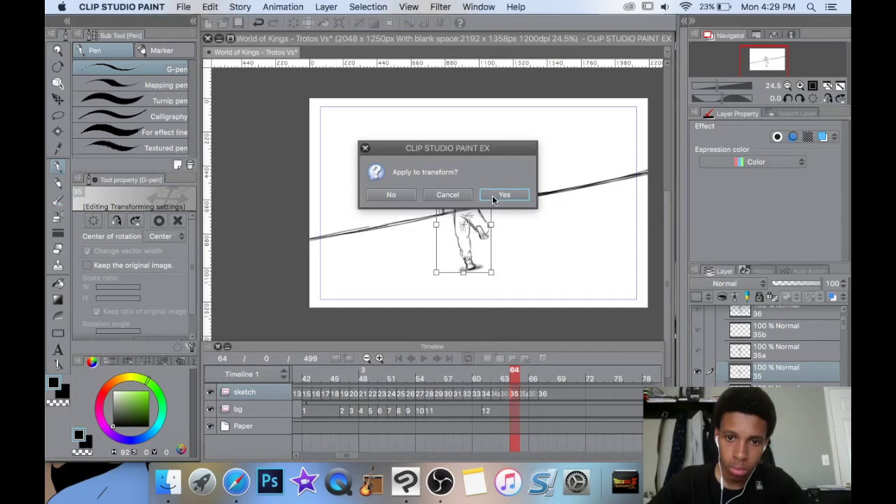
left_click(492, 196)
left_click(511, 396)
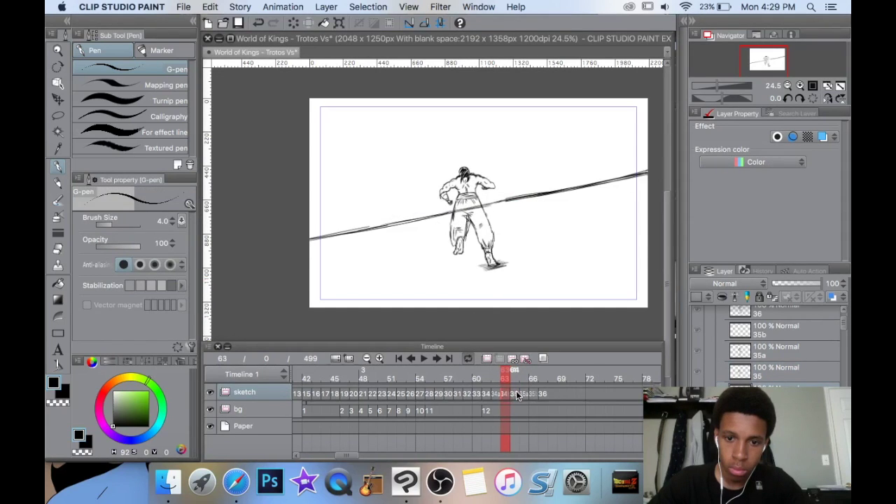
Scale the runner on frame 65 down further toward its lower-left corner and compare it with frame 64.
left_click(519, 396)
left_click(523, 396)
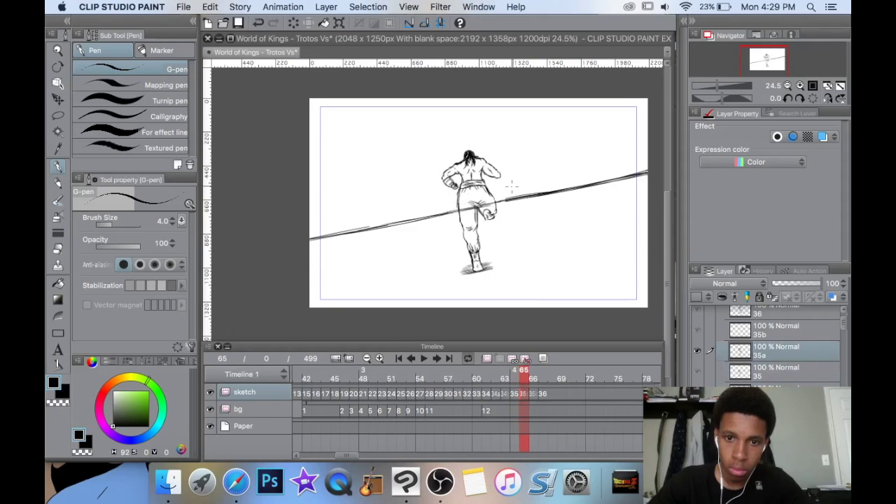
key("super+t")
left_click_drag(500, 150, 482, 189)
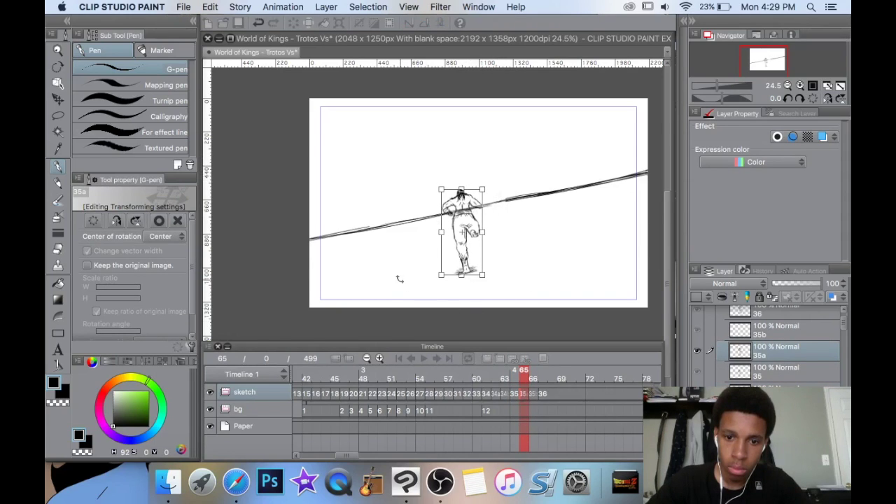
left_click(516, 393)
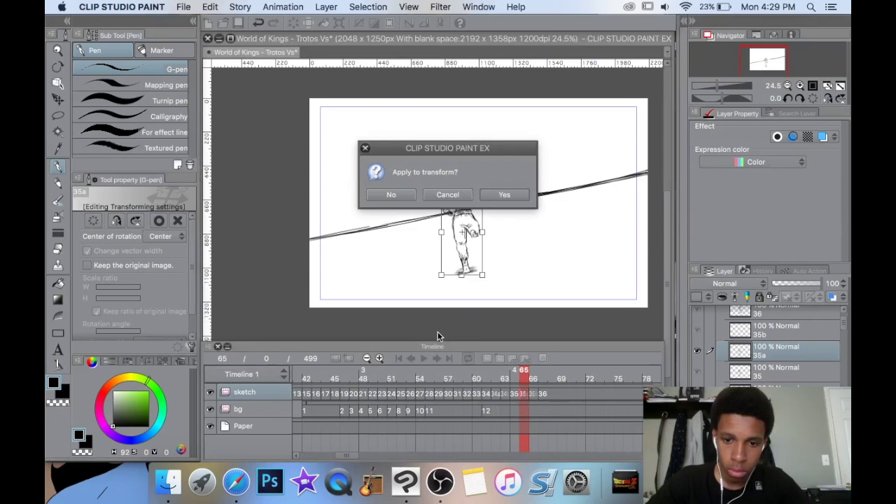
left_click(493, 194)
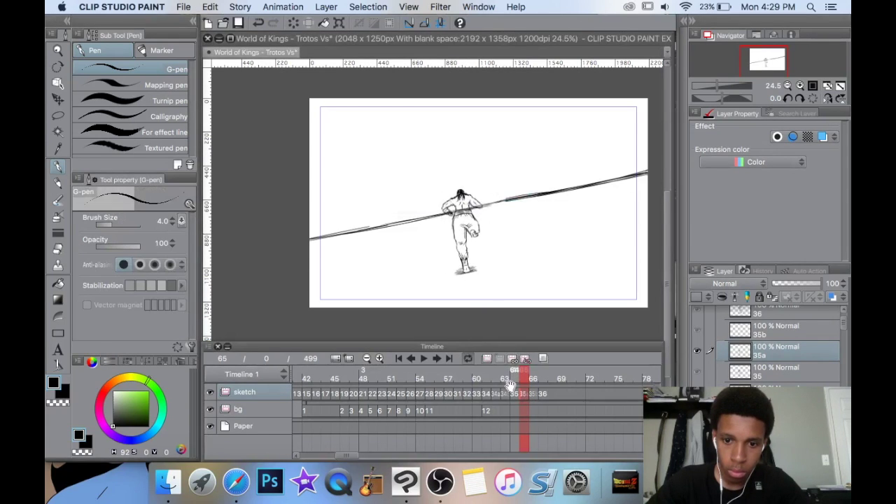
left_click(514, 394)
left_click(523, 394)
Play the animation from frame 54 to review how the resized runner recedes.
left_click(486, 395)
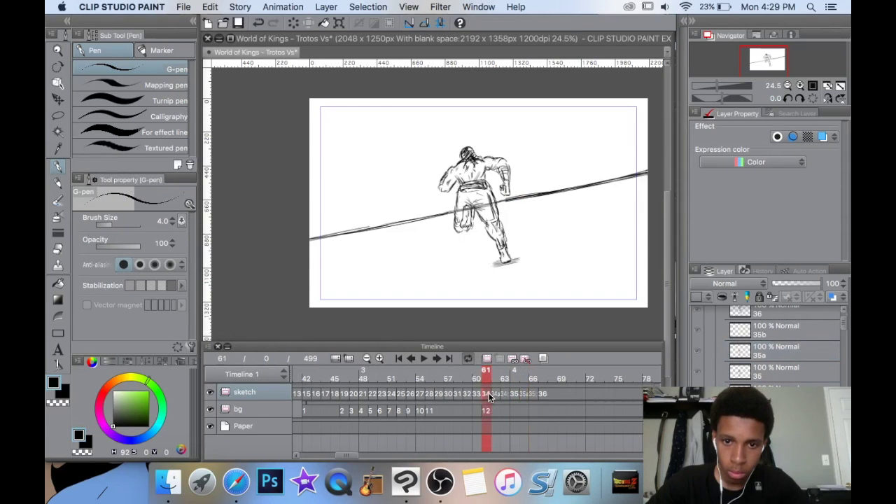
left_click(423, 376)
left_click(424, 359)
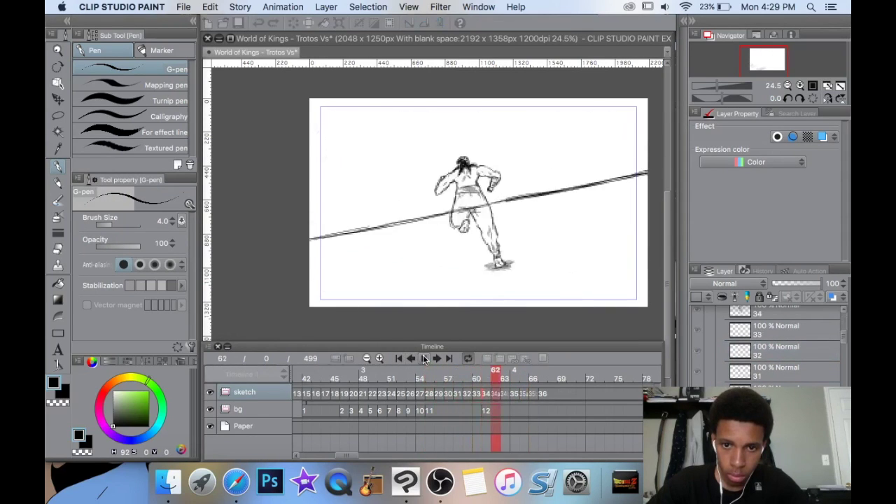
Enable onion skin and move the runner on frame 62 slightly up and right, closer to the frame 61 pose.
left_click(424, 359)
left_click(486, 395)
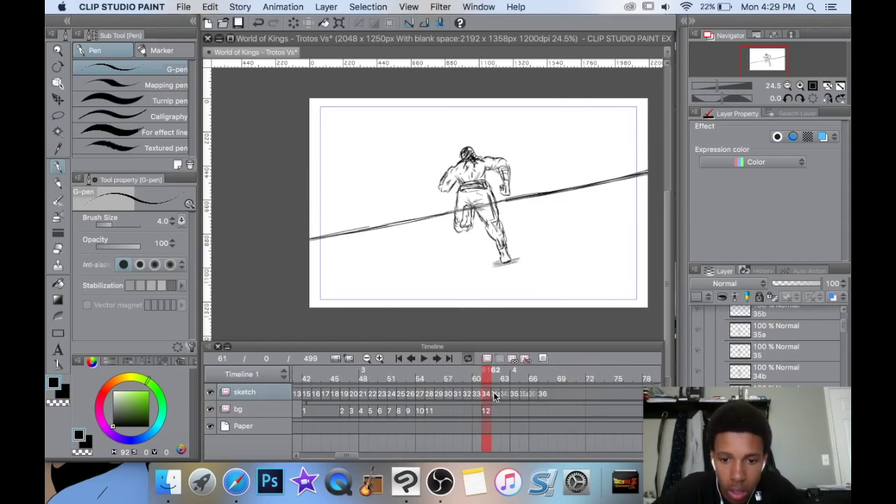
left_click(494, 396)
key("j")
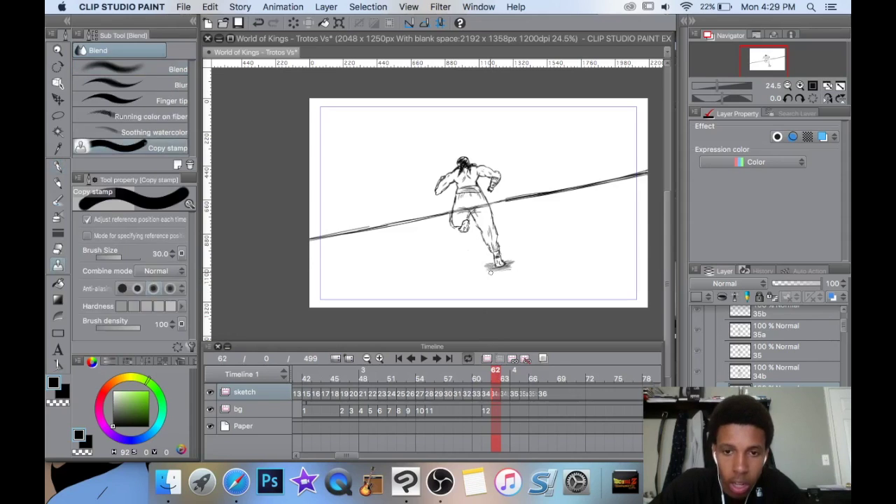
key("k")
left_click(544, 359)
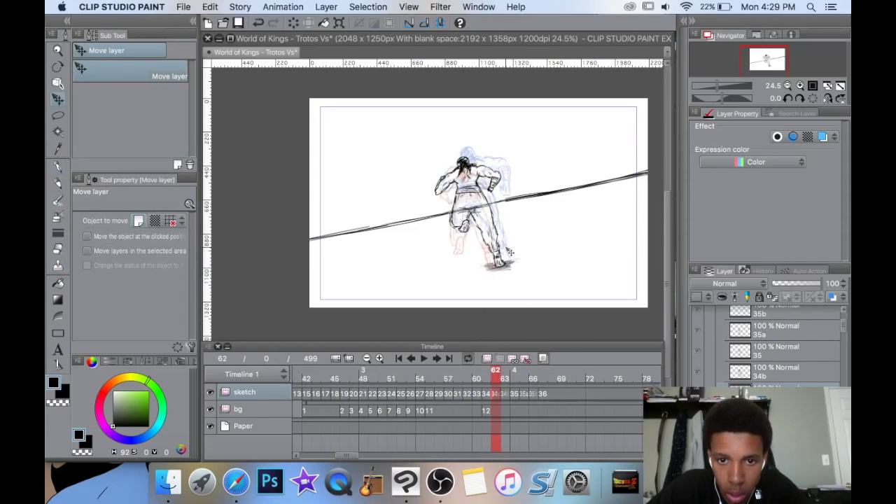
left_click_drag(500, 253, 503, 246)
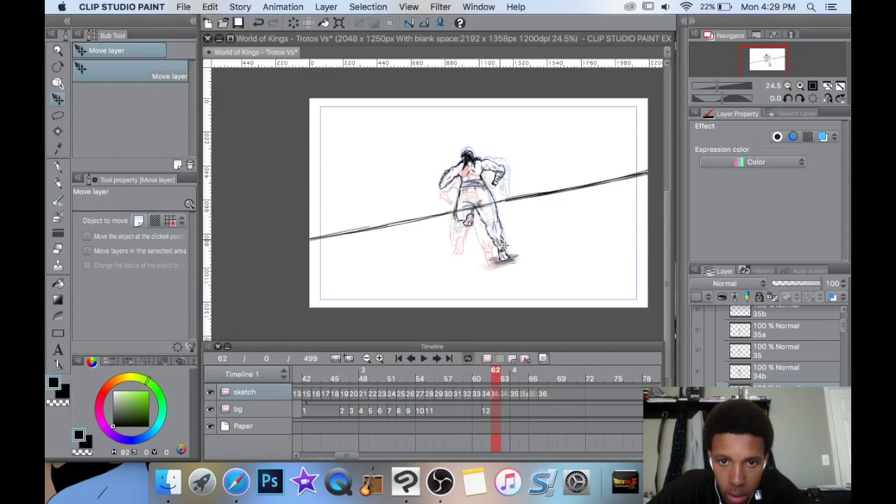
Nudge the runner on frame 63 upward to line up with the onion-skinned pose of frame 62.
left_click(505, 394)
left_click_drag(488, 241, 493, 237)
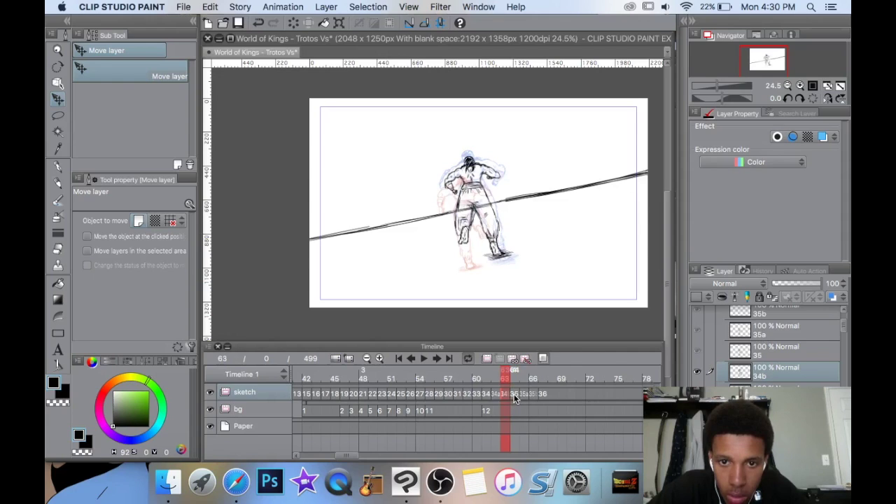
left_click_drag(492, 235, 491, 233)
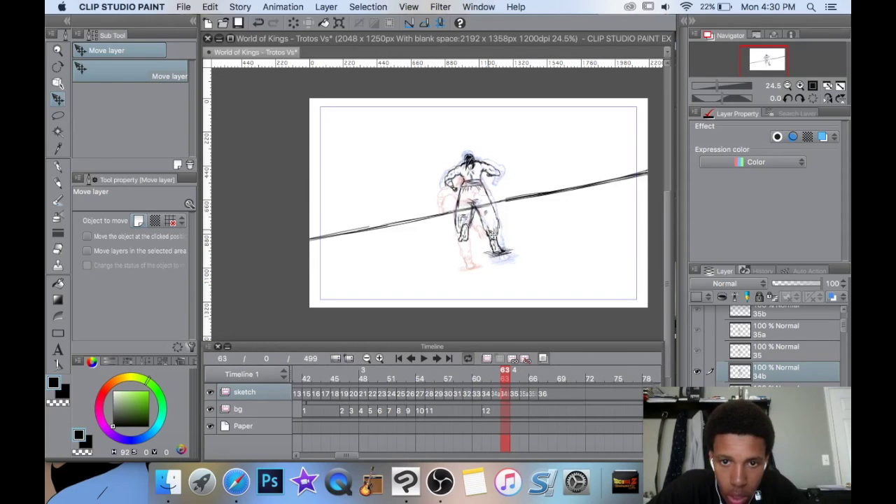
Raise the runners on frames 64 and 65 so each one's head lines up with the preceding pose.
left_click(517, 394)
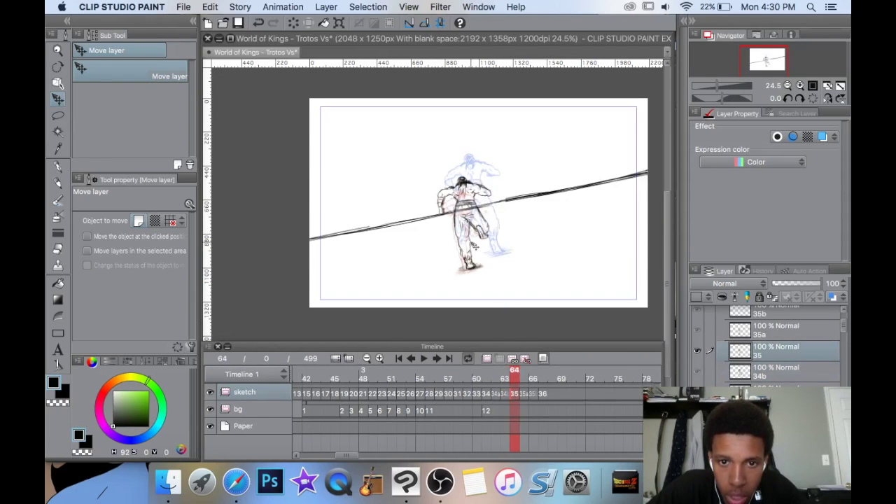
left_click_drag(481, 246, 482, 229)
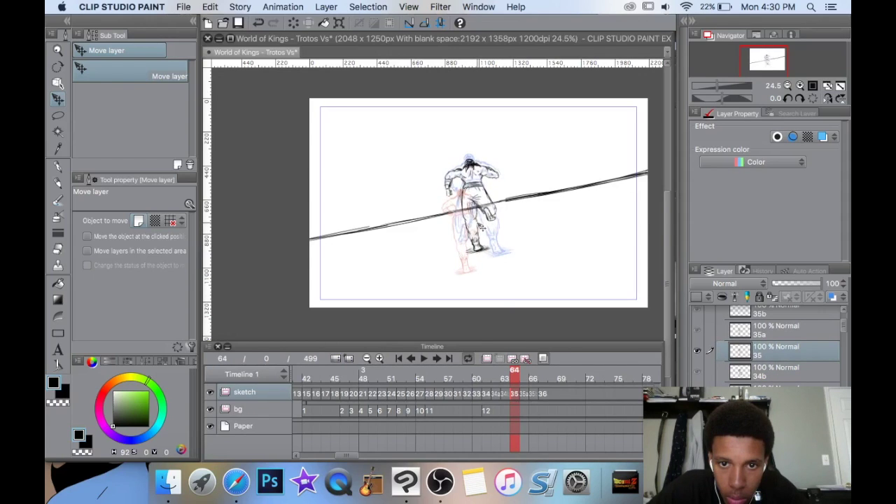
left_click(524, 394)
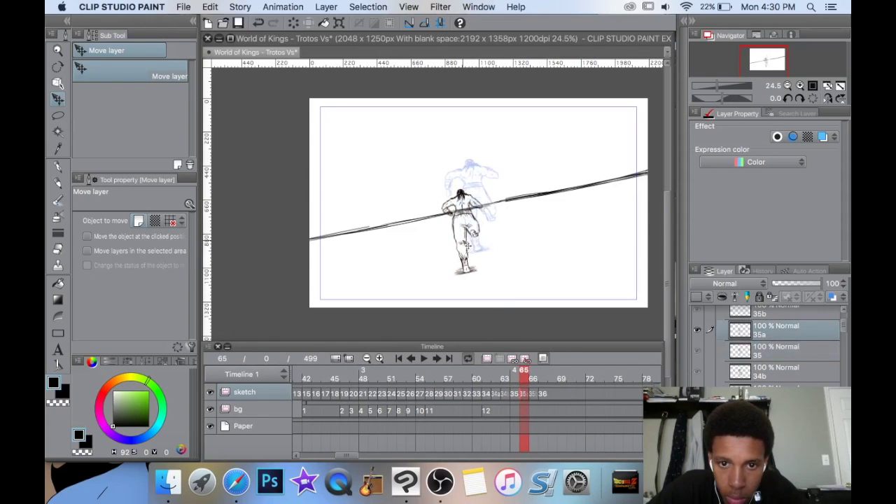
left_click_drag(472, 228, 475, 219)
Play the running shot to review the raised poses.
left_click(535, 395)
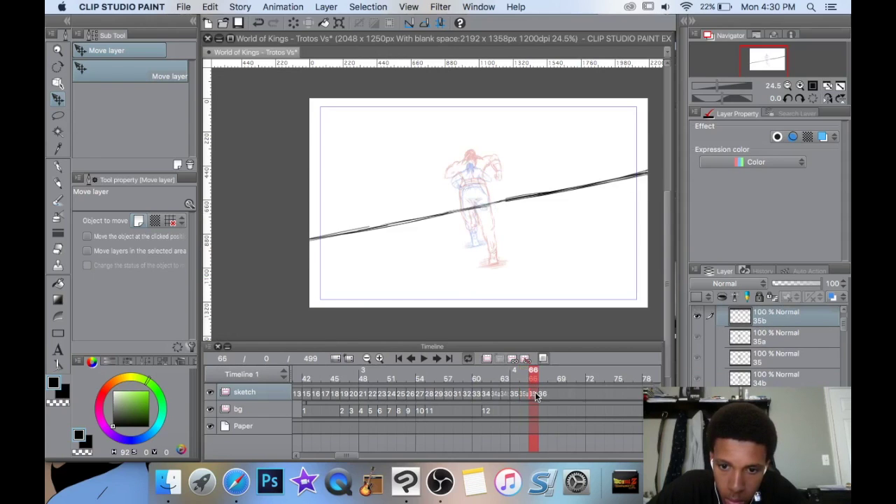
left_click(424, 359)
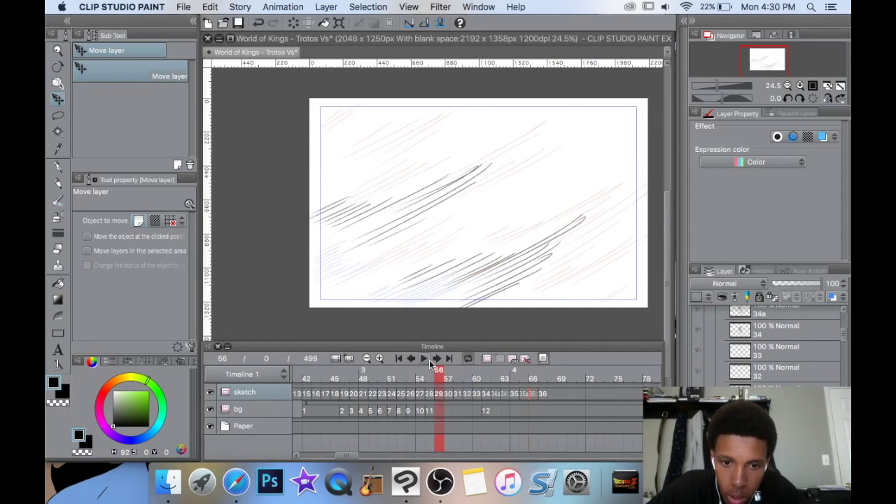
left_click(423, 358)
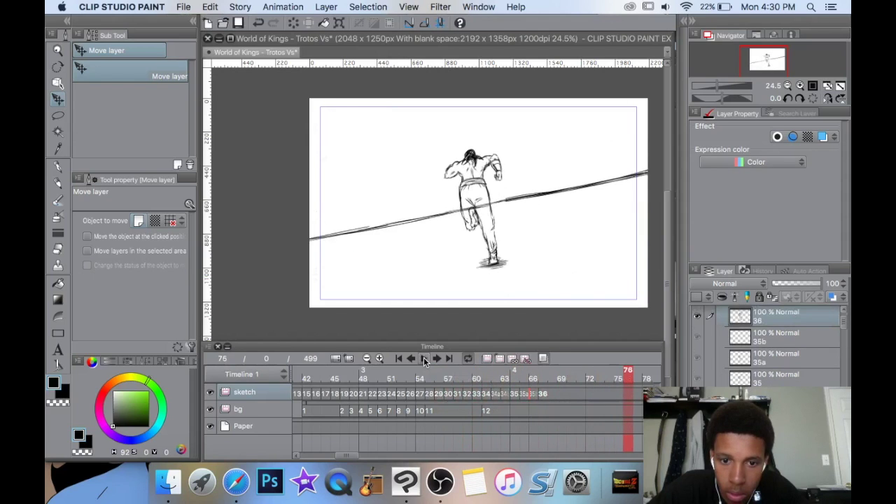
left_click(400, 370)
left_click(424, 358)
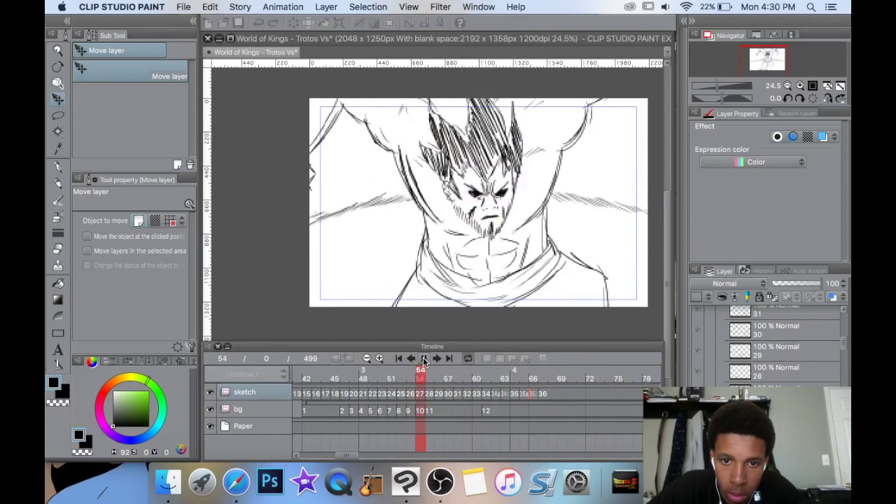
left_click(424, 358)
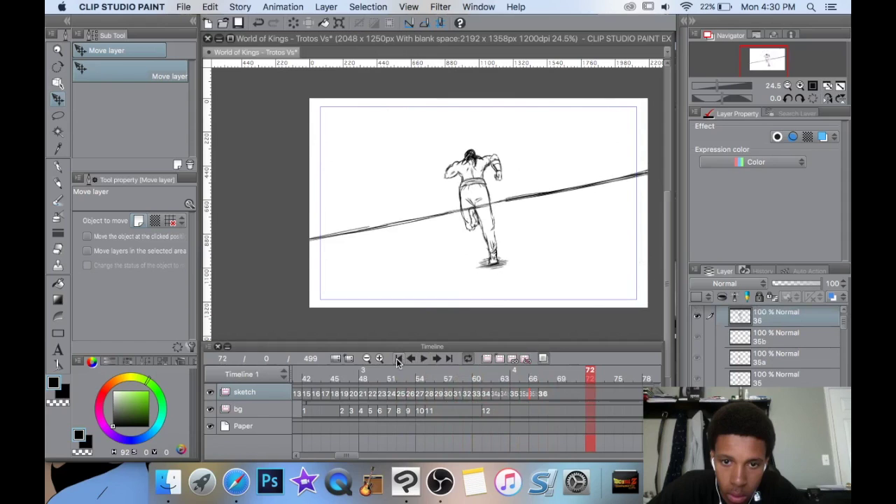
Shift the runners on frames 62 and 63 to the left and slightly up.
left_click(494, 397)
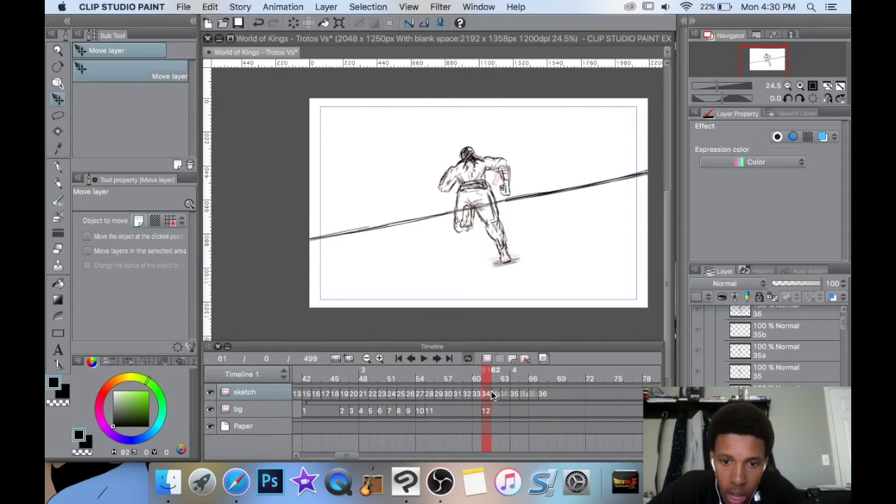
left_click_drag(514, 257, 509, 254)
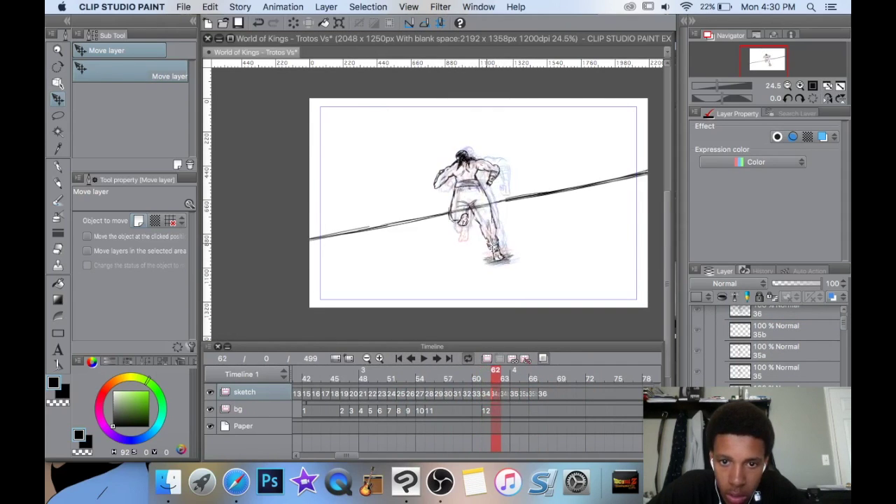
left_click(504, 396)
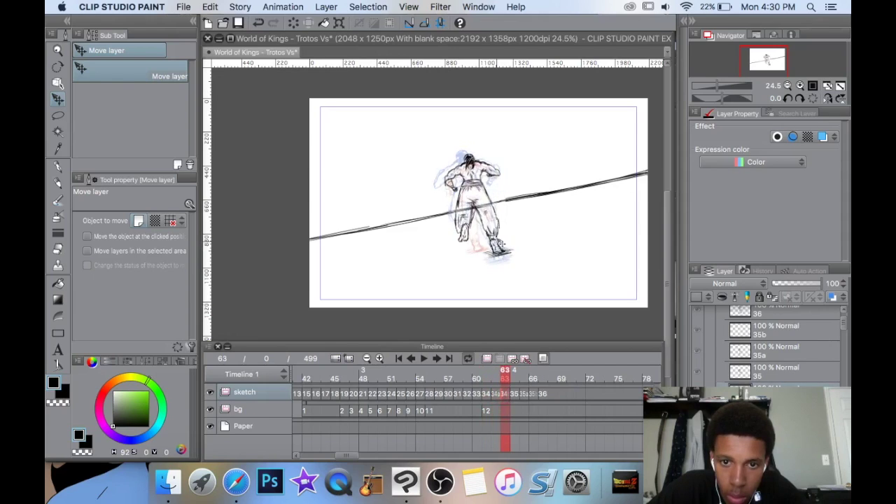
left_click_drag(498, 249, 483, 244)
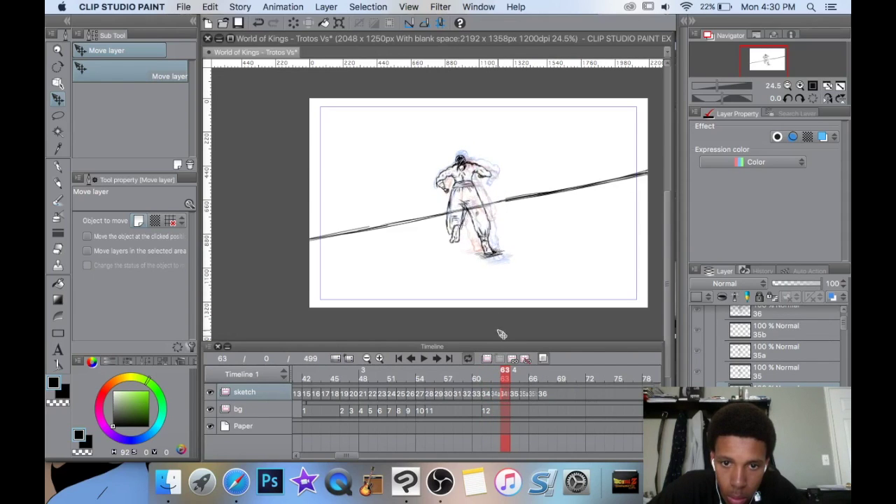
Shift the runners on frames 64 and 65 to the left, following the frame 63 pose.
left_click(515, 399)
left_click_drag(499, 261, 483, 261)
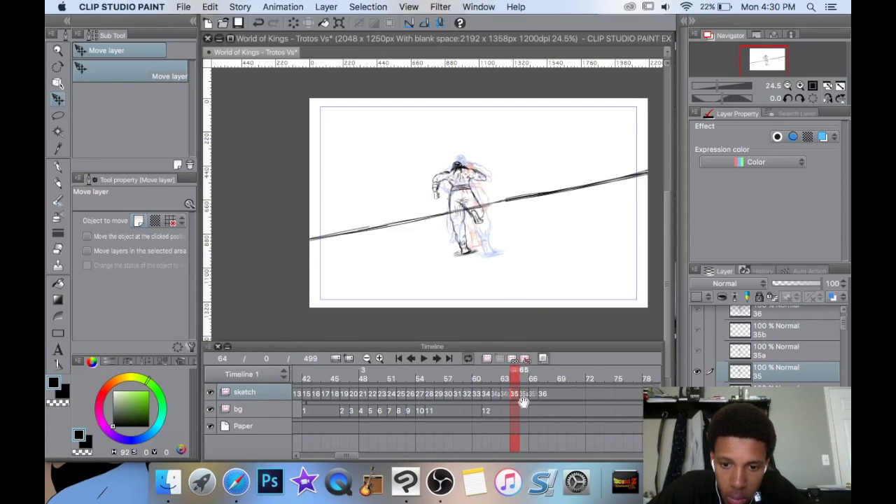
left_click(523, 397)
left_click_drag(482, 205, 468, 209)
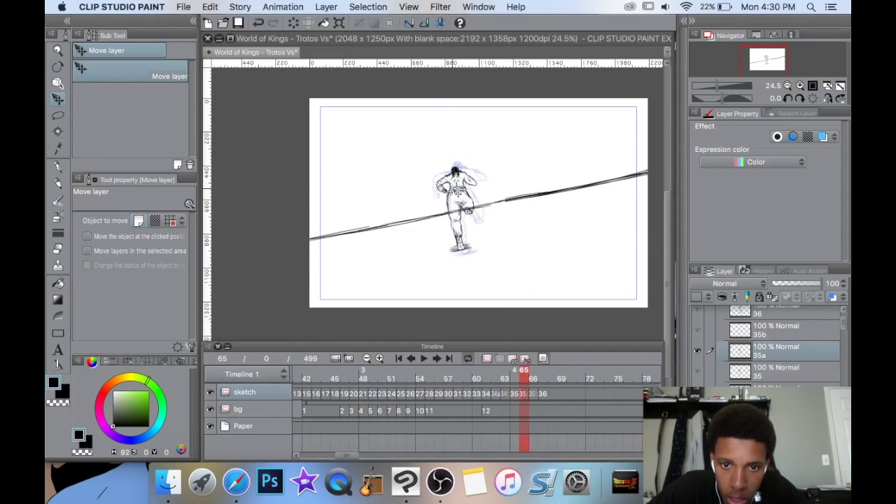
Move the runner on frame 67 to the left, keeping his height on the canvas.
left_click(534, 395)
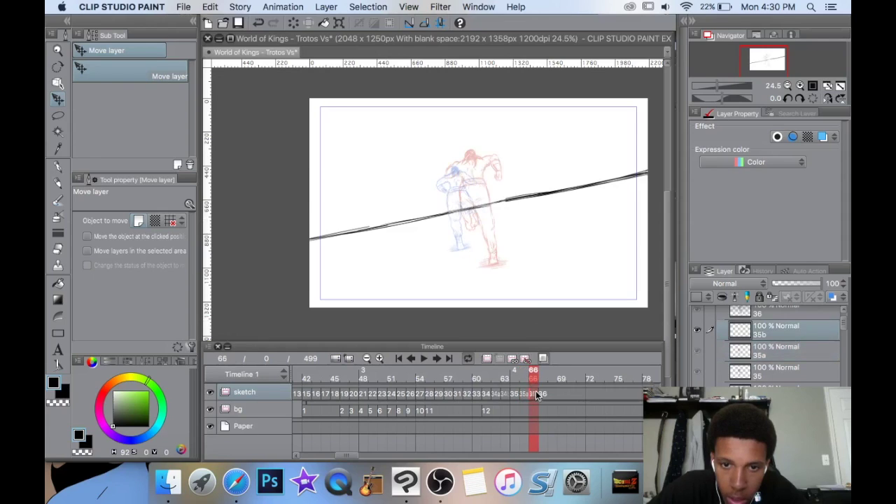
left_click(545, 394)
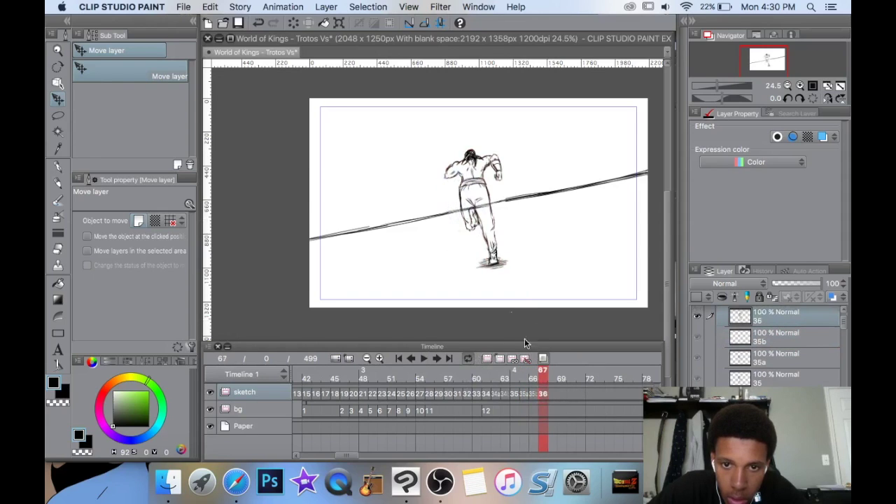
left_click_drag(493, 241, 478, 241)
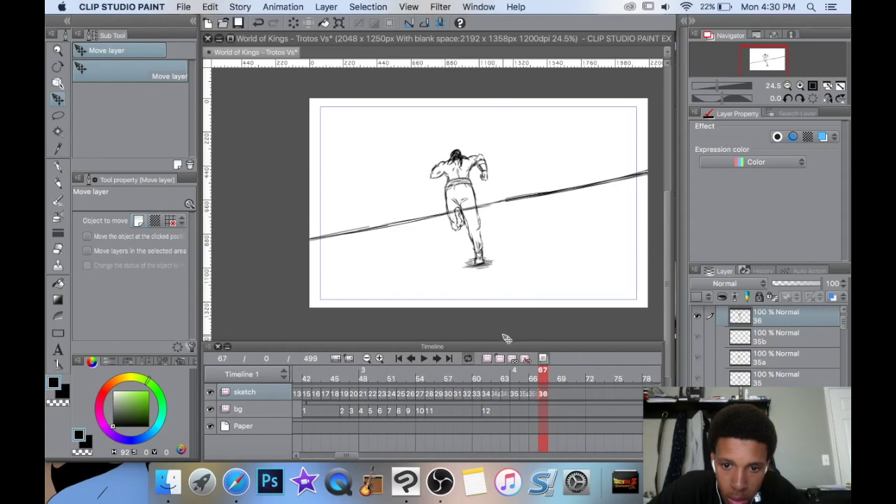
Replay the running shot, then play the whole animation from frame 0 to review the shifted poses.
left_click(425, 360)
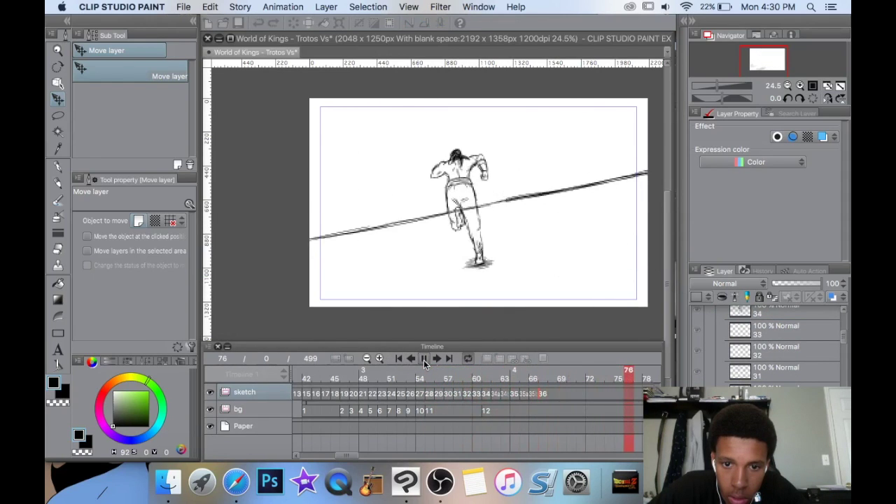
left_click(423, 360)
scroll(523, 282, "down", 1)
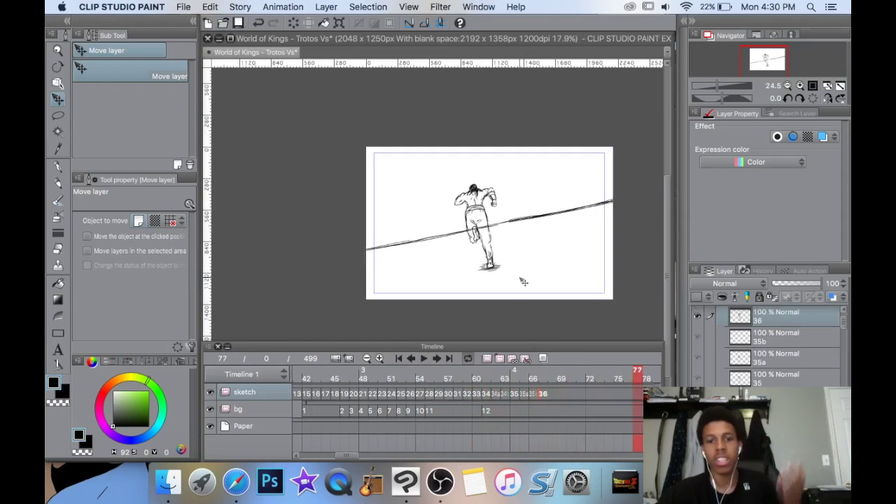
scroll(523, 281, "up", 1)
key("h")
left_click_drag(520, 279, 502, 276)
left_click(398, 358)
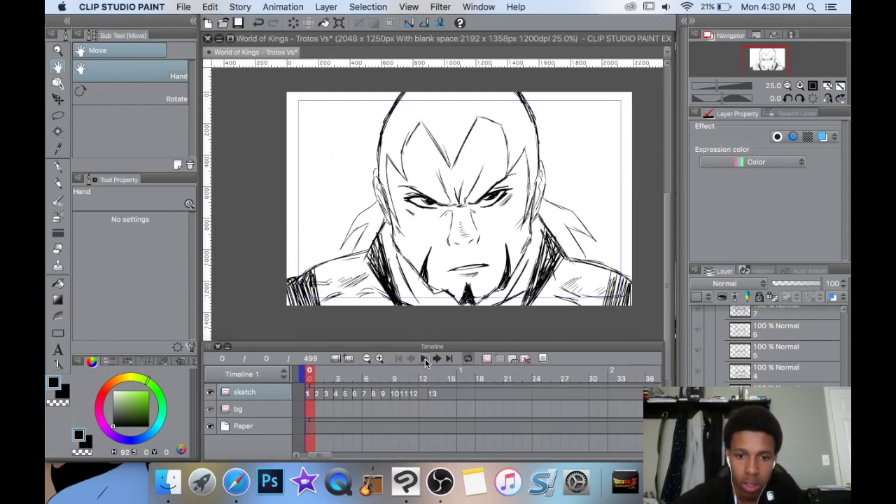
left_click(425, 359)
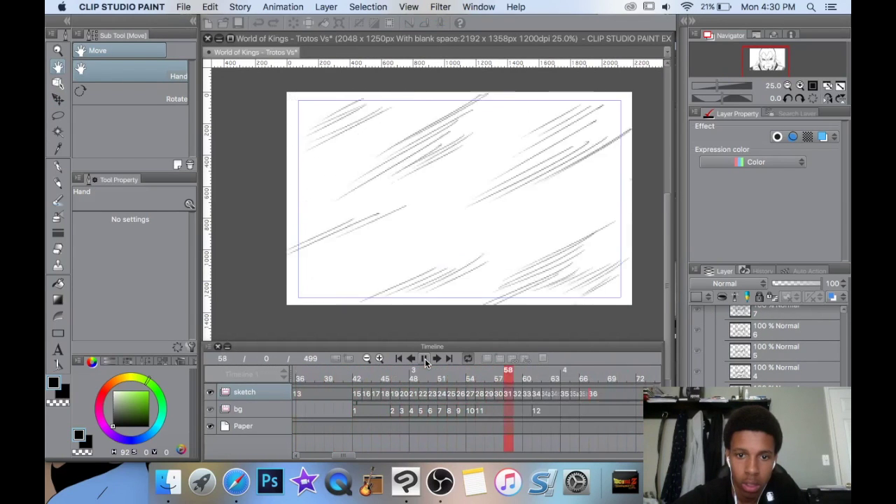
left_click(426, 358)
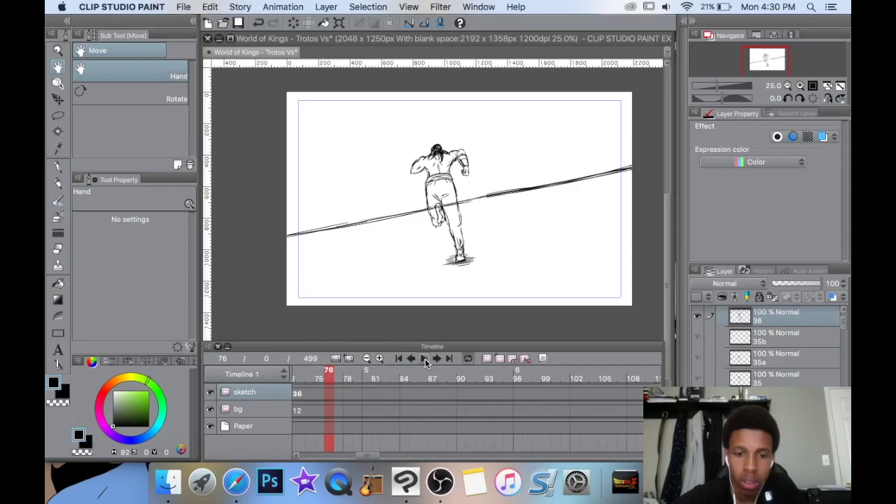
Save the animation file.
left_click(183, 6)
left_click(196, 90)
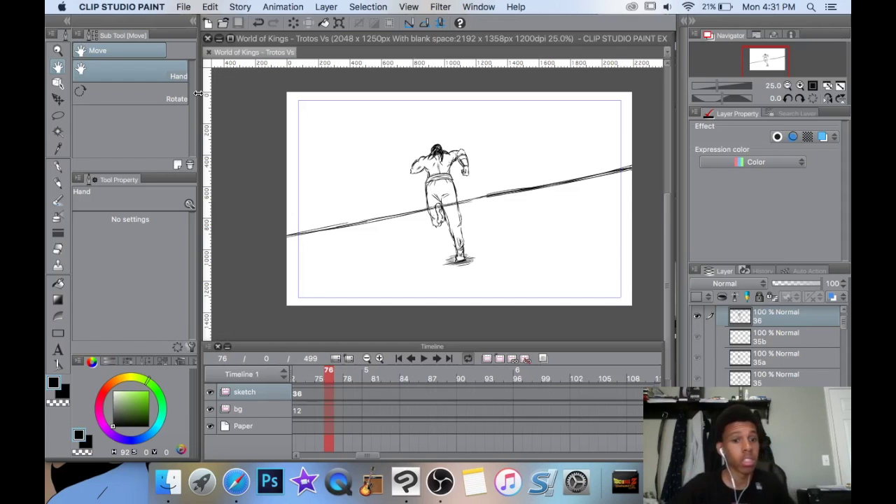
left_click(440, 482)
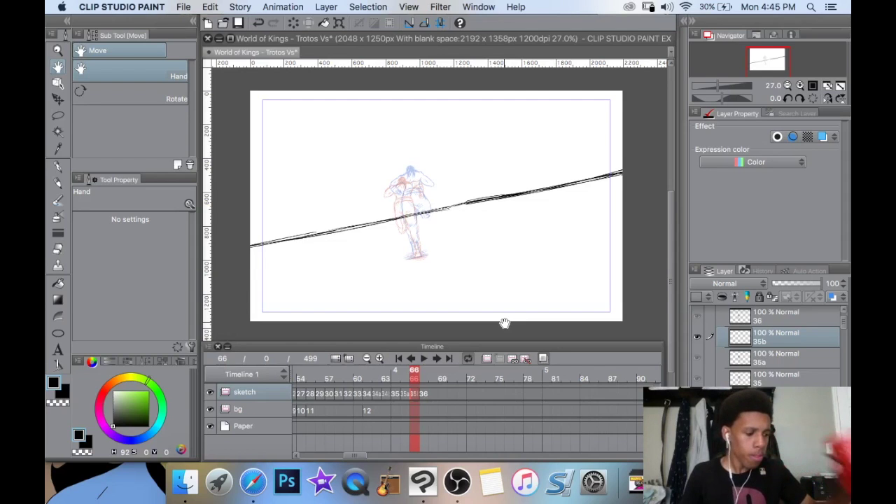
Start the runner's head on frame 66 with a short curved G-pen stroke over the onion-skinned pose.
scroll(445, 164, "up", 5)
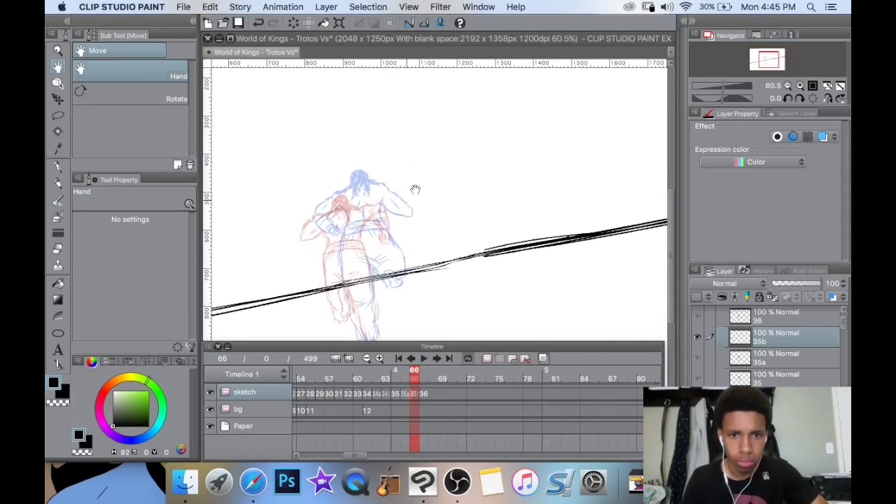
key("p")
scroll(432, 188, "up", 4)
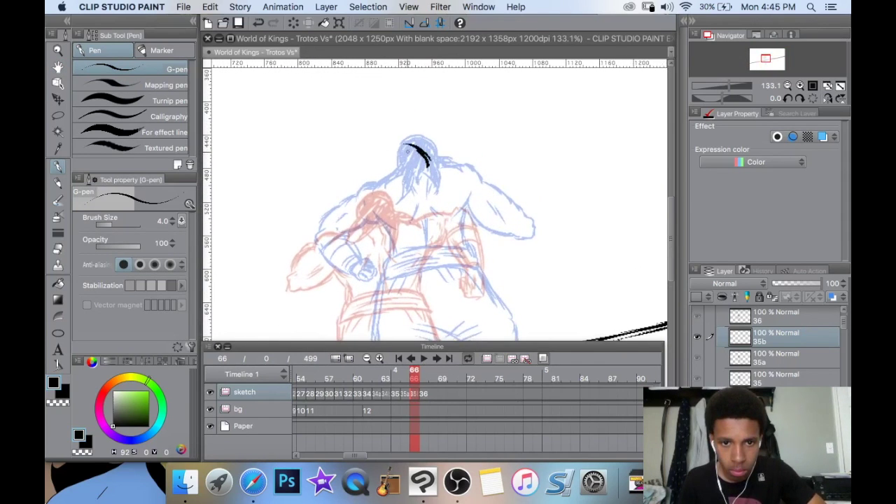
Move the runner on frame 67 up and right to meet the head stroke of frame 66, and return to frame 66.
left_click(424, 394)
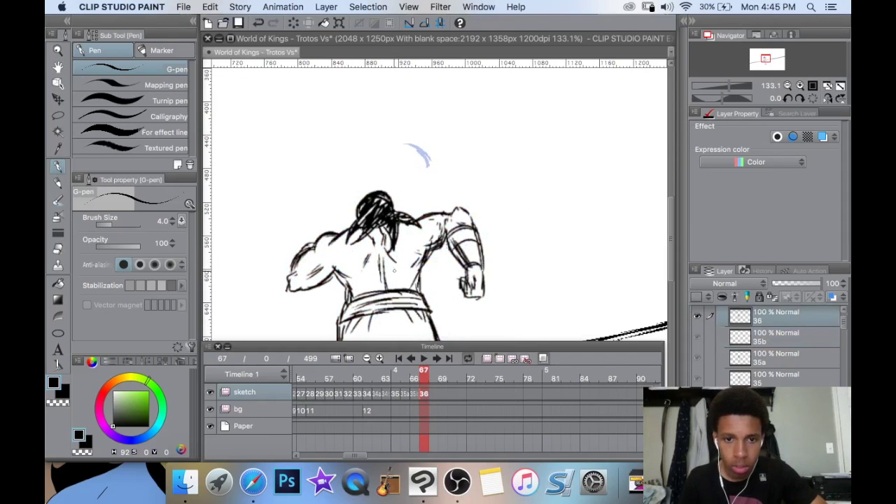
key("k")
left_click_drag(394, 271, 424, 226)
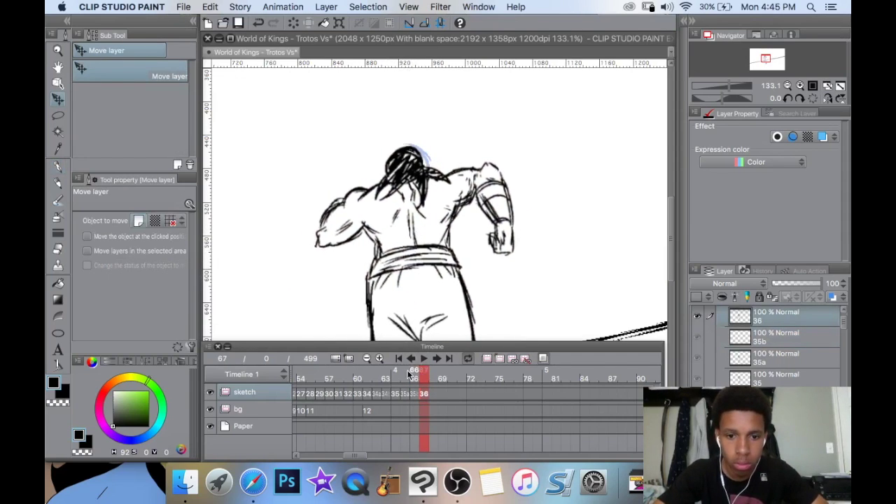
left_click(410, 390)
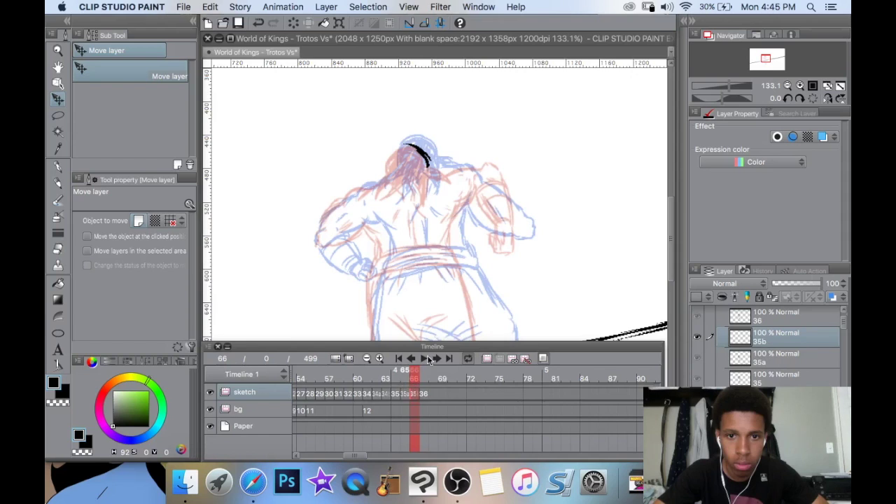
Close the curved outline of the runner's head on frame 66 with the G-pen, following the onion-skinned pose.
scroll(405, 194, "up", 4)
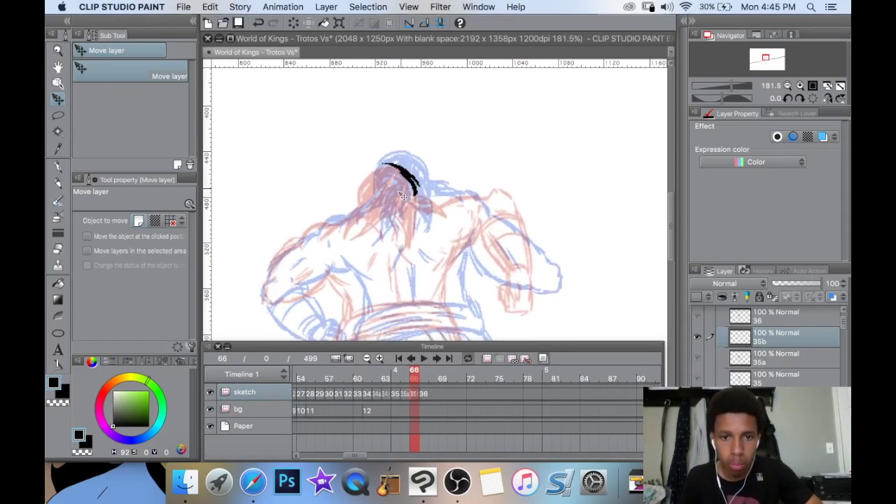
key("p")
scroll(406, 182, "up", 2)
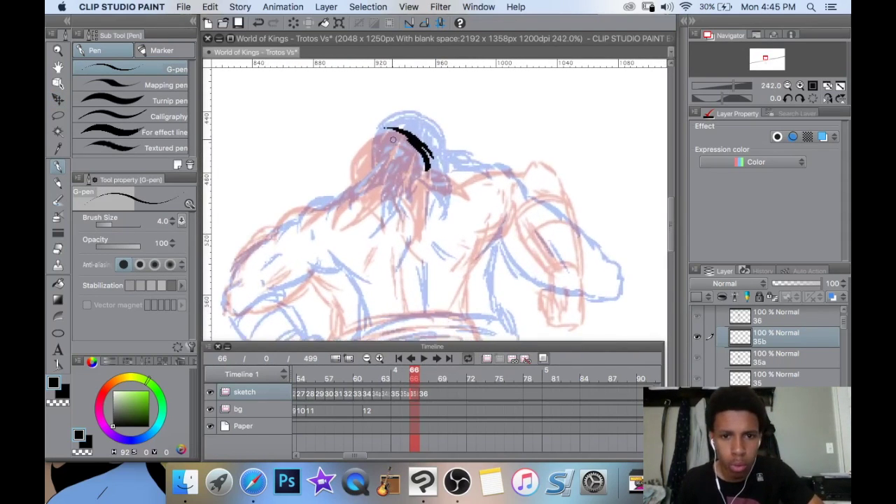
mouse_move(376, 133)
left_mouse_down()
mouse_move(360, 153)
mouse_move(372, 137)
mouse_move(408, 208)
left_mouse_up()
scroll(459, 135, "down", 2)
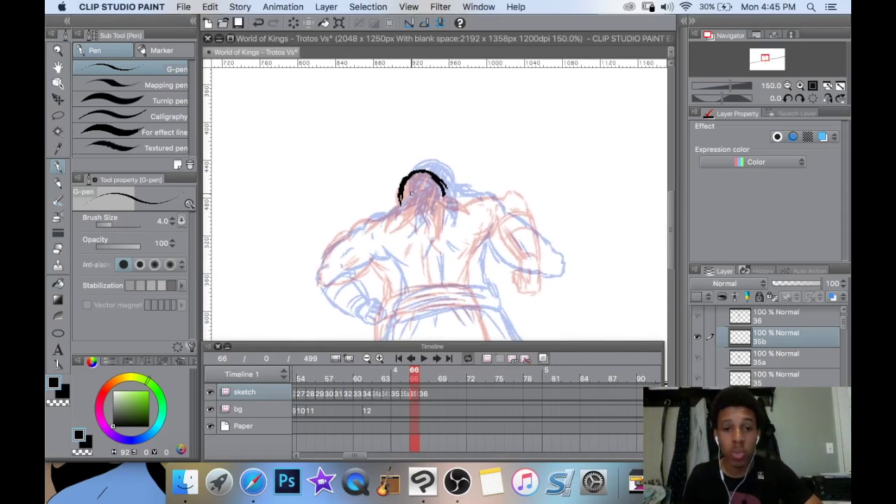
Reduce the G-pen brush size to 3 and sketch pointed locks of hair hanging from the head onto the upper back.
left_click(172, 223)
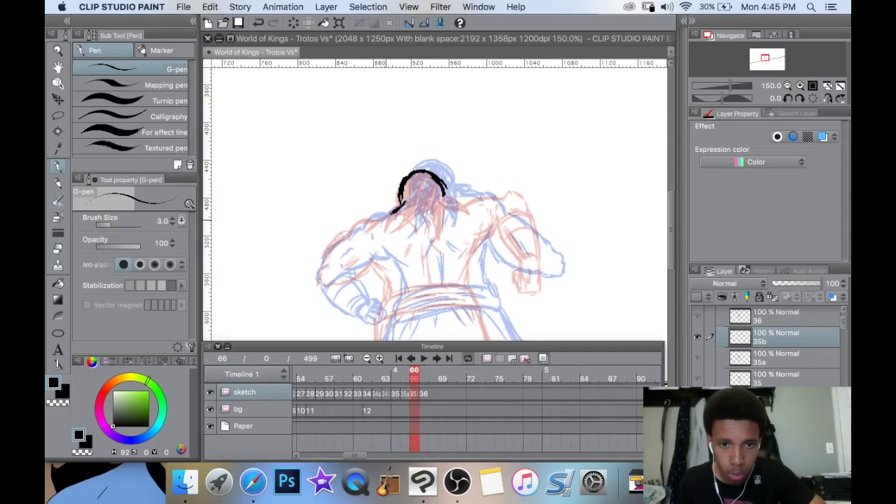
left_click_drag(409, 216, 425, 250)
left_click_drag(441, 211, 427, 246)
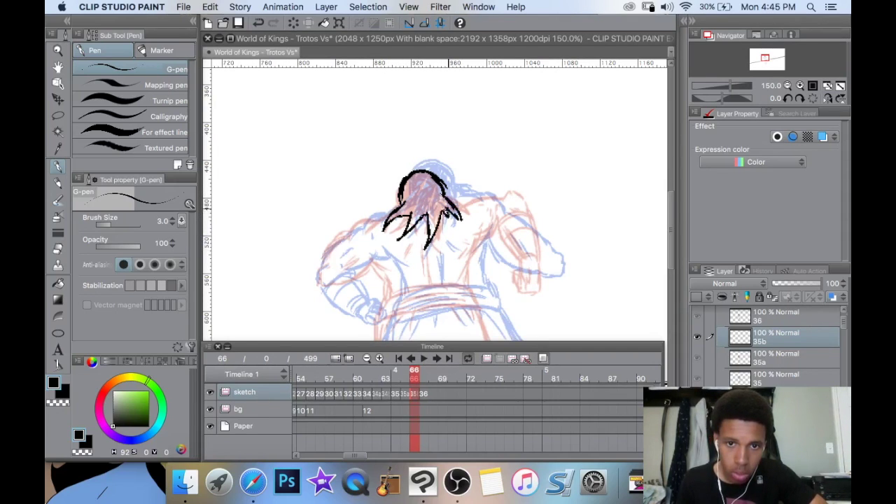
Fill the runner's head and hair locks with dense black G-pen strokes.
key("super+minus")
key("super+minus")
key("super+minus")
left_click_drag(446, 248, 470, 172)
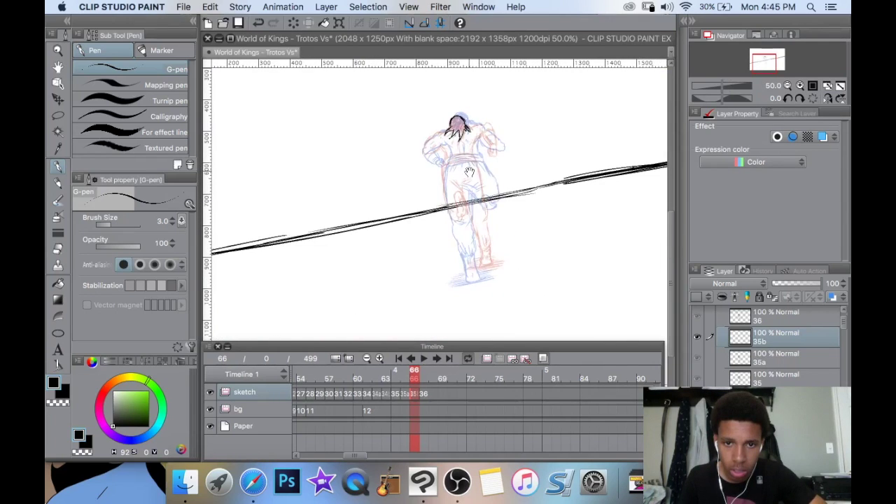
scroll(470, 172, "up", 5)
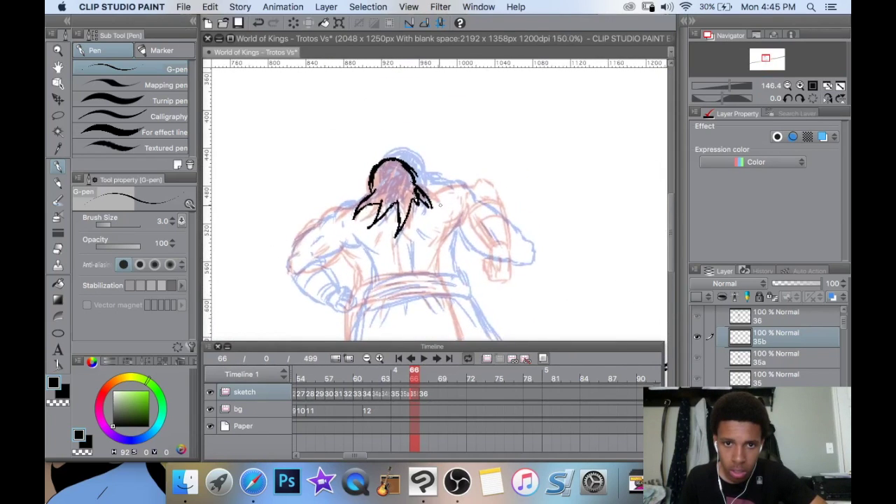
scroll(441, 205, "up", 2)
left_click_drag(394, 196, 385, 236)
left_click_drag(401, 179, 390, 222)
mouse_move(397, 163)
left_mouse_down()
mouse_move(385, 210)
mouse_move(364, 209)
mouse_move(351, 226)
left_mouse_up()
left_click_drag(367, 176, 325, 211)
mouse_move(359, 146)
left_mouse_down()
mouse_move(346, 190)
mouse_move(392, 173)
left_mouse_up()
Draw the right shoulder line and the outer contour of the bent right arm.
mouse_move(391, 156)
left_mouse_down()
mouse_move(413, 194)
mouse_move(491, 135)
left_mouse_up()
scroll(468, 155, "down", 2)
left_click_drag(467, 168, 415, 193)
scroll(441, 175, "up", 2)
mouse_move(347, 157)
left_mouse_down()
mouse_move(415, 178)
mouse_move(465, 177)
mouse_move(484, 202)
mouse_move(482, 279)
left_mouse_up()
Draw the right forearm with its wrap bands and fist, plus the underside of the upper arm.
left_click_drag(444, 223, 461, 297)
mouse_move(483, 239)
left_mouse_down()
mouse_move(475, 287)
mouse_move(445, 233)
mouse_move(482, 246)
mouse_move(449, 289)
mouse_move(452, 274)
left_mouse_up()
mouse_move(456, 240)
left_mouse_down()
mouse_move(463, 292)
mouse_move(443, 317)
left_mouse_up()
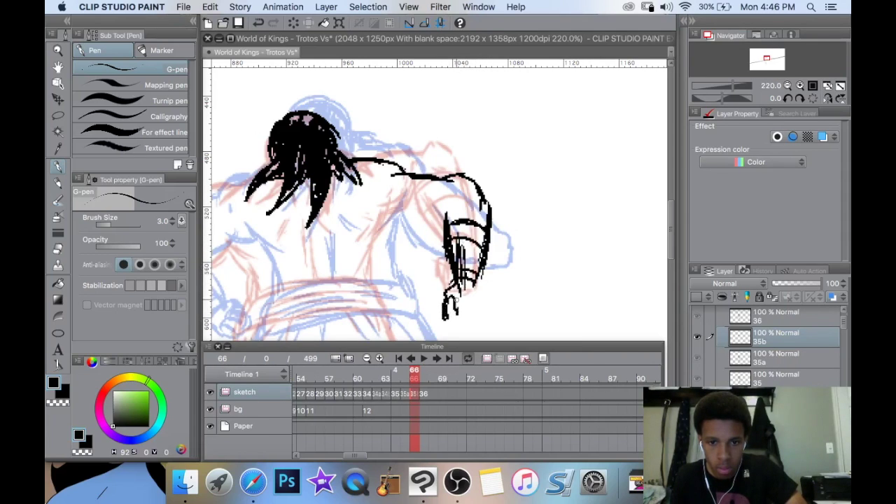
left_click_drag(477, 281, 474, 327)
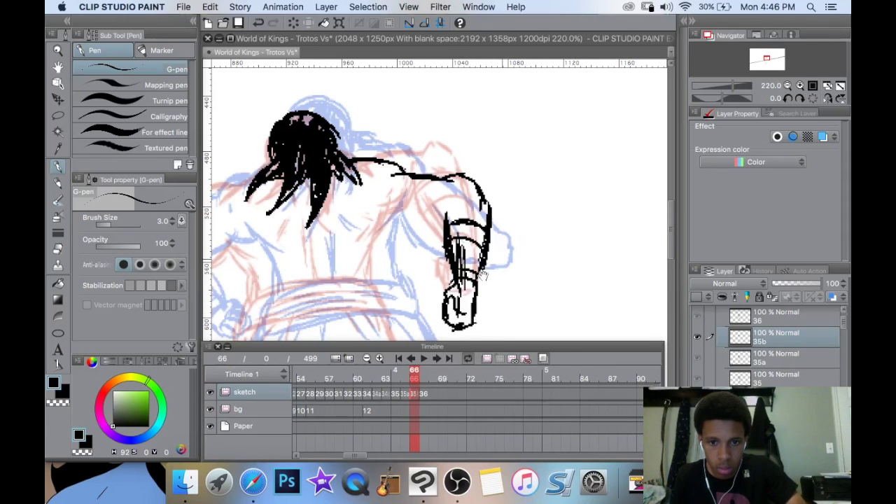
left_click_drag(503, 260, 521, 199)
mouse_move(461, 165)
left_mouse_down()
mouse_move(417, 150)
mouse_move(458, 170)
mouse_move(398, 150)
mouse_move(386, 156)
left_mouse_up()
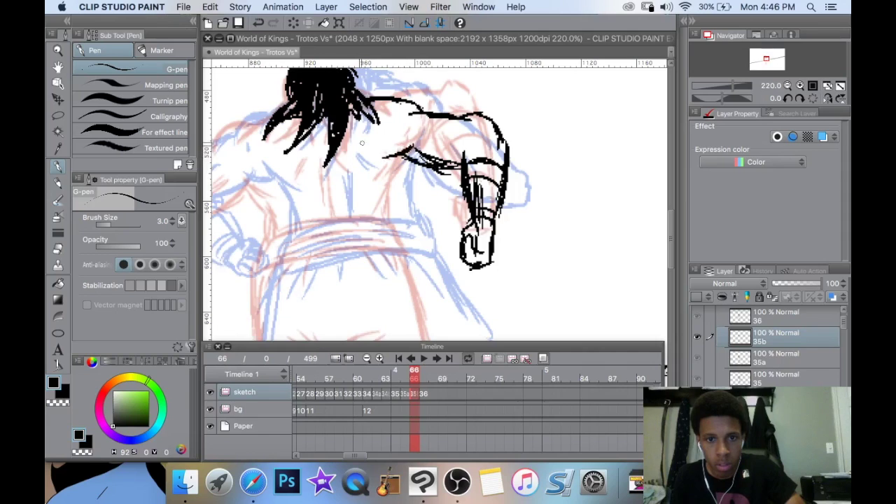
Draw both sides of the torso, the spine lines and the right shoulder-blade marks down to the waist.
left_click_drag(399, 156, 384, 179)
left_click_drag(397, 162, 379, 184)
left_click_drag(328, 145, 313, 175)
left_click_drag(325, 150, 312, 178)
left_click_drag(396, 174, 448, 156)
left_click_drag(390, 147, 389, 190)
left_click_drag(395, 153, 396, 194)
left_click_drag(444, 157, 439, 196)
mouse_move(316, 165)
left_mouse_down()
mouse_move(337, 198)
mouse_move(327, 191)
mouse_move(334, 217)
left_mouse_up()
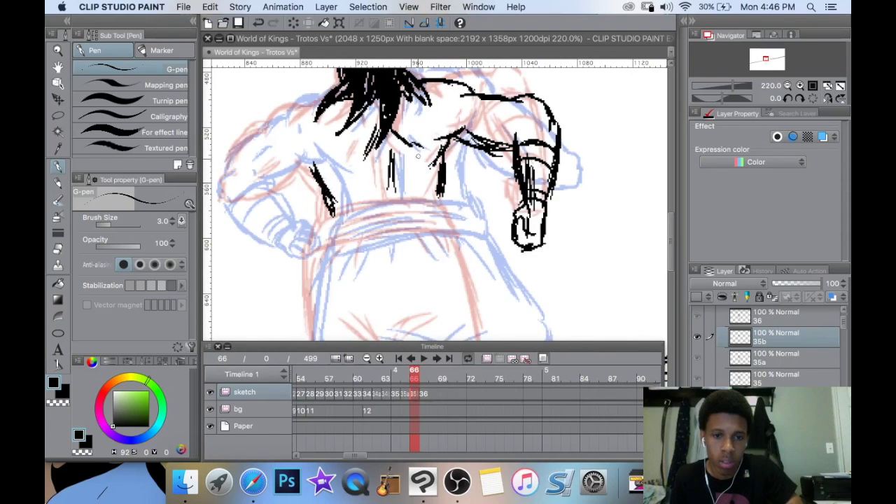
left_click_drag(418, 156, 460, 140)
Draw the folded waistband around the runner's waist and add short muscle marks on the upper left back.
left_click_drag(485, 169, 495, 191)
mouse_move(495, 189)
left_mouse_down()
mouse_move(397, 194)
mouse_move(365, 220)
mouse_move(368, 229)
left_mouse_up()
mouse_move(493, 184)
left_mouse_down()
mouse_move(512, 214)
mouse_move(382, 224)
left_mouse_up()
left_click_drag(452, 220, 369, 228)
left_click_drag(494, 203, 381, 212)
mouse_move(448, 143)
left_mouse_down()
mouse_move(463, 182)
mouse_move(404, 187)
left_mouse_up()
left_click_drag(414, 167, 406, 176)
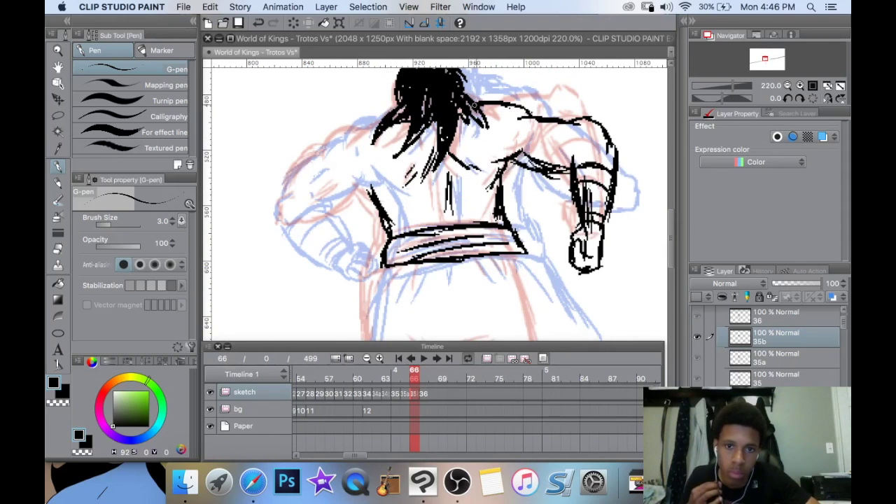
Draw the left shoulder and bent left upper arm down to the elbow, with muscle marks inside.
scroll(475, 105, "left", 3)
scroll(475, 105, "up", 2)
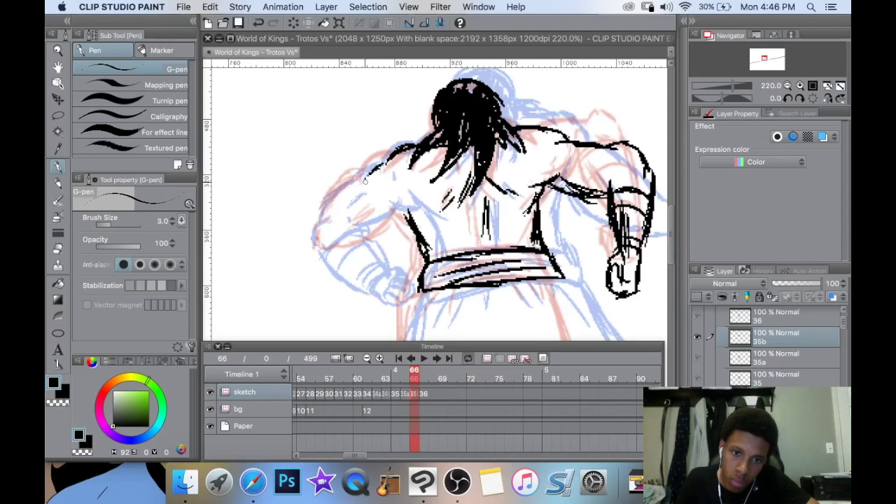
mouse_move(389, 164)
left_mouse_down()
mouse_move(334, 216)
mouse_move(327, 246)
mouse_move(350, 254)
mouse_move(407, 210)
mouse_move(372, 197)
left_mouse_up()
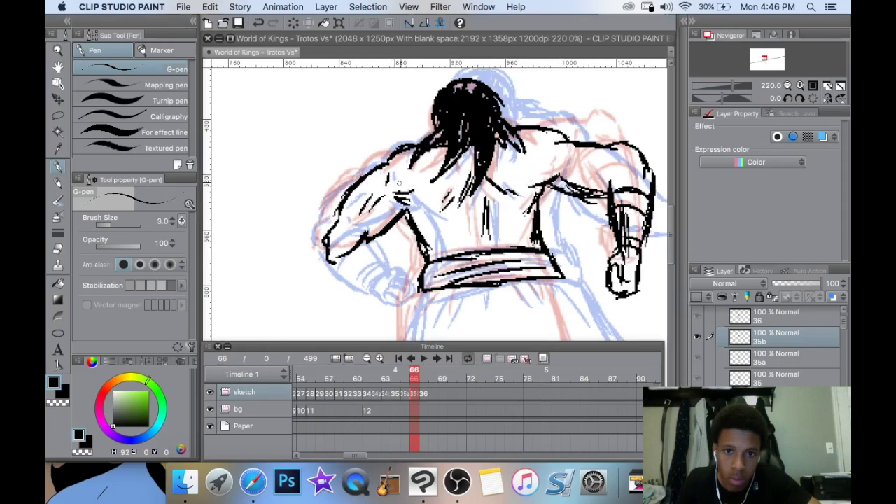
left_click_drag(428, 151, 441, 136)
Sketch short trouser folds hanging from the lower edge of the waistband.
scroll(434, 208, "down", 10)
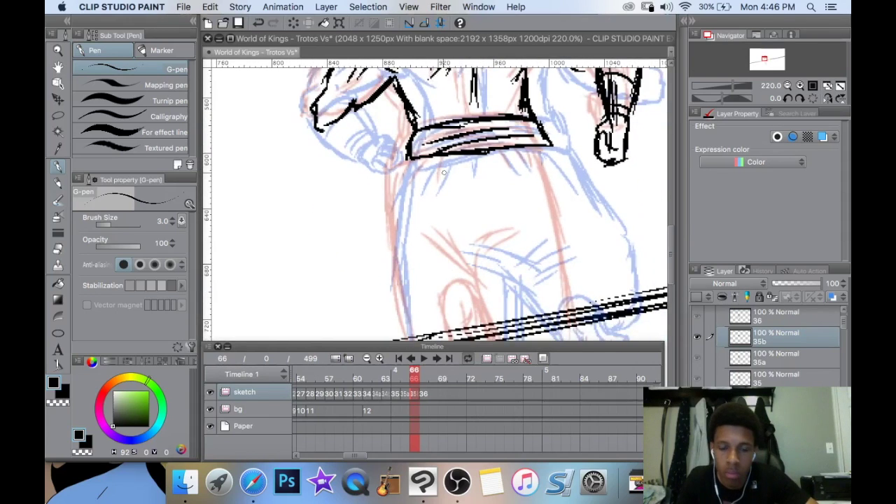
scroll(463, 166, "down", 2)
scroll(463, 165, "down", 5)
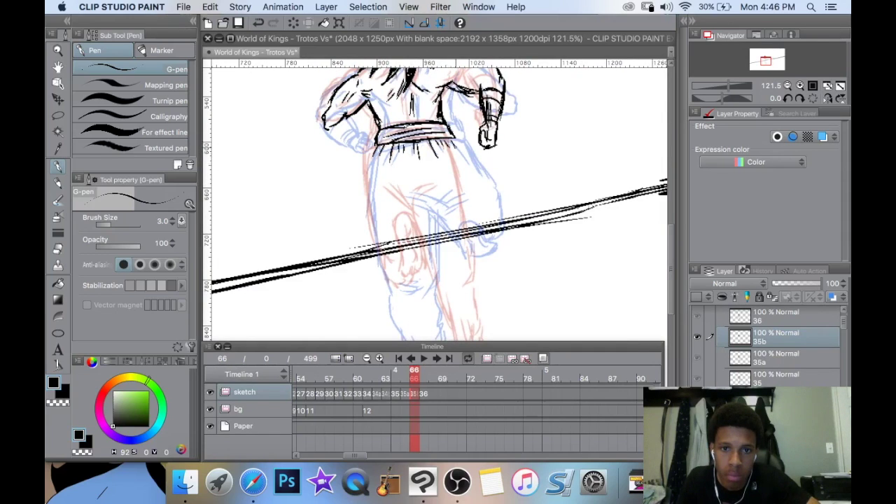
Draw the outer contour of the right hip and thigh downward from the waistband.
scroll(450, 127, "down", 3)
left_click_drag(448, 105, 480, 172)
left_click_drag(412, 142, 442, 134)
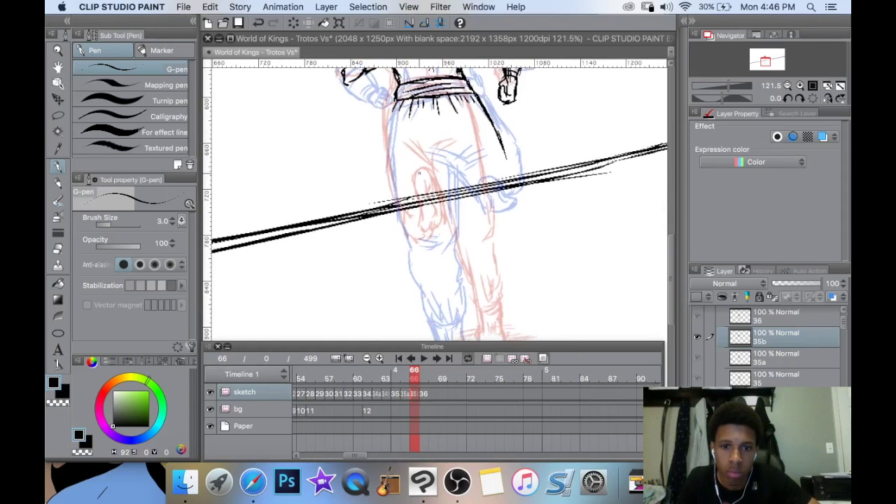
scroll(420, 172, "down", 1)
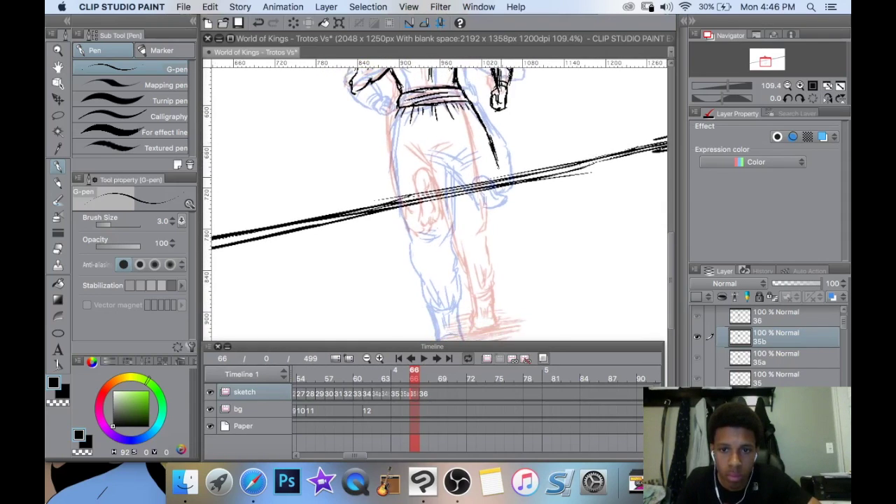
left_click_drag(498, 172, 512, 207)
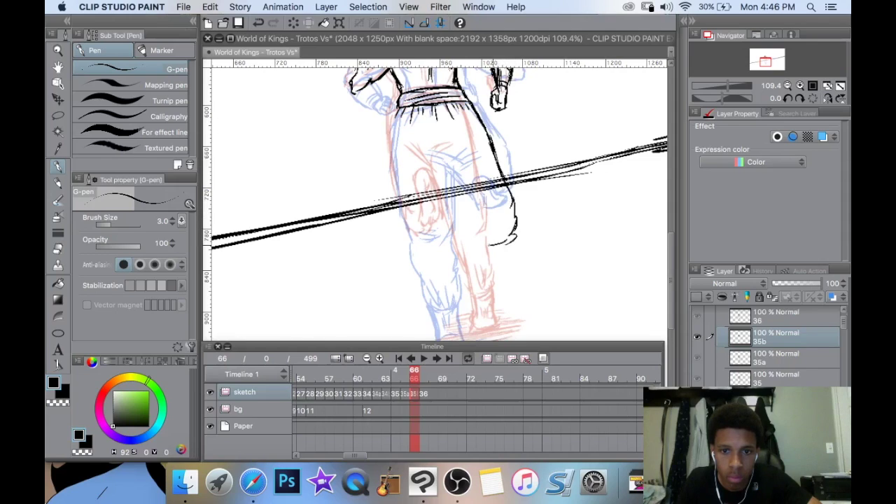
left_click_drag(488, 224, 483, 241)
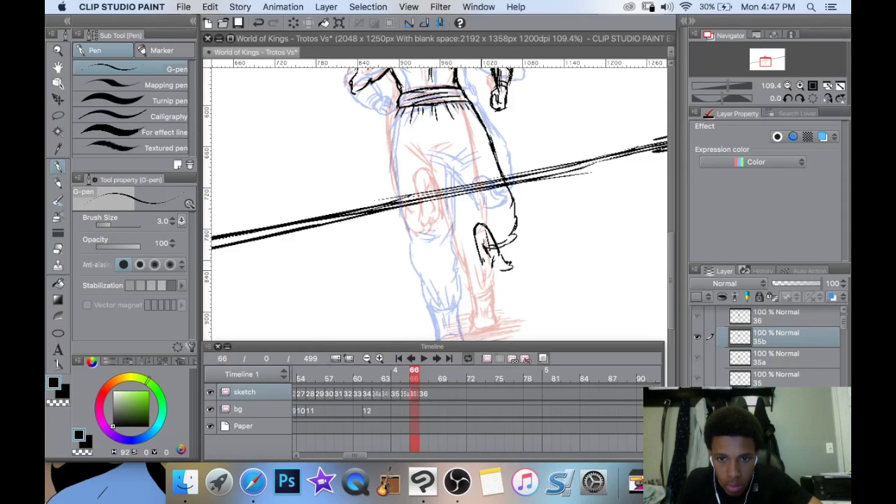
left_click_drag(467, 217, 474, 235)
key("e")
mouse_move(508, 262)
left_mouse_down()
mouse_move(476, 279)
mouse_move(505, 234)
mouse_move(519, 245)
mouse_move(507, 258)
mouse_move(493, 148)
mouse_move(505, 189)
mouse_move(488, 239)
mouse_move(473, 219)
left_mouse_up()
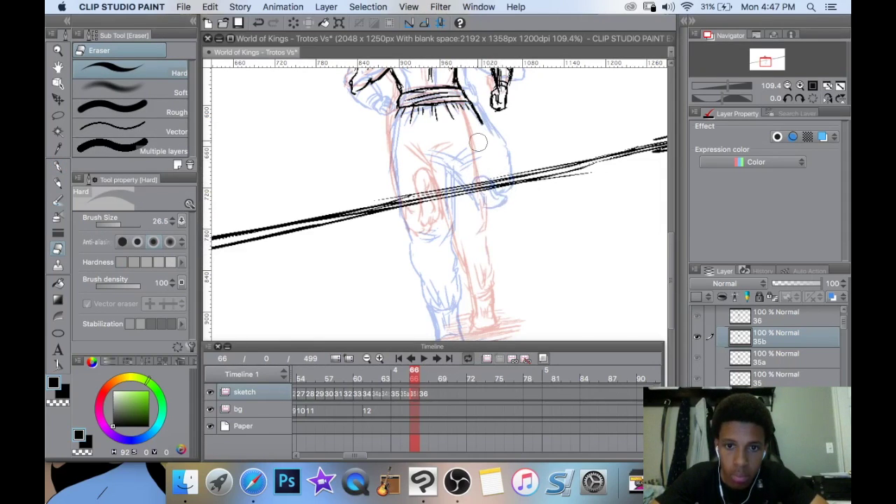
Redraw the right leg with the G-pen: outer thigh, raised foot sole, inner contour and the crotch folds.
key("p")
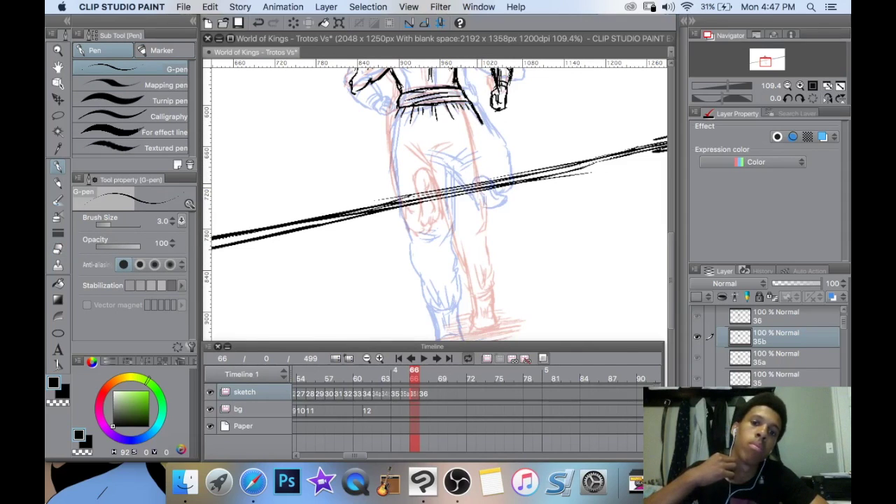
left_click_drag(477, 114, 507, 220)
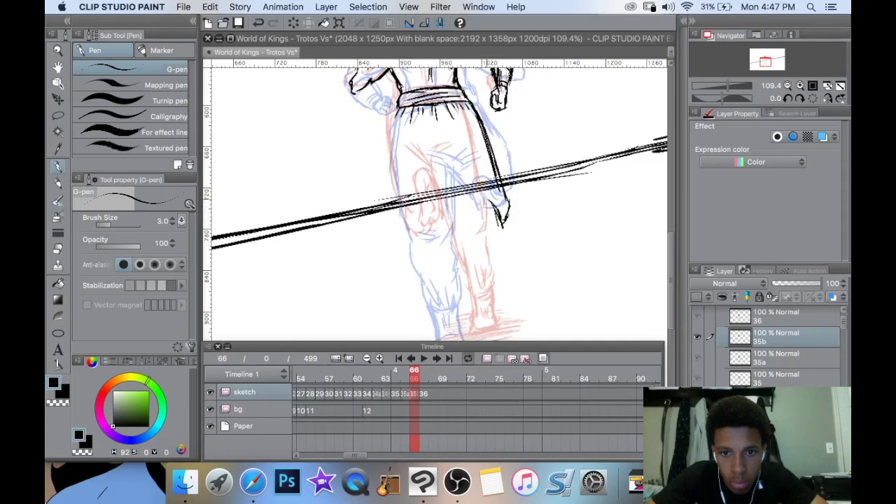
left_click_drag(483, 215, 490, 242)
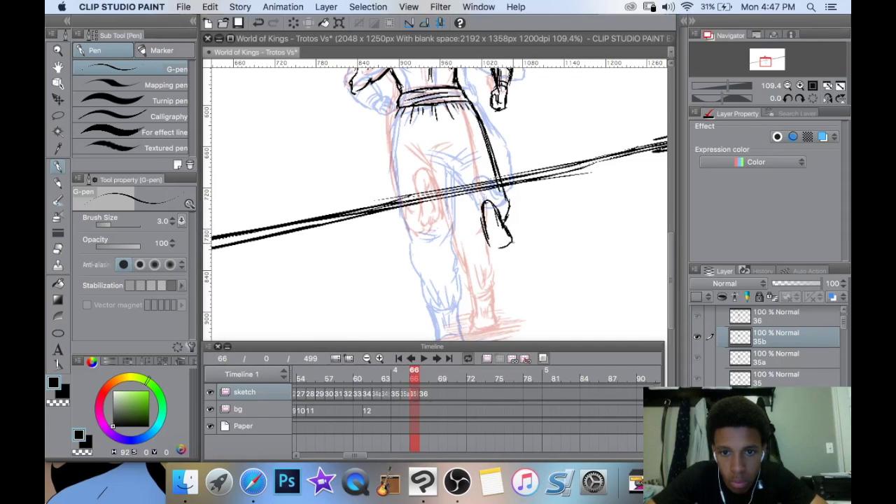
mouse_move(473, 222)
left_mouse_down()
mouse_move(446, 161)
mouse_move(423, 181)
mouse_move(459, 163)
left_mouse_up()
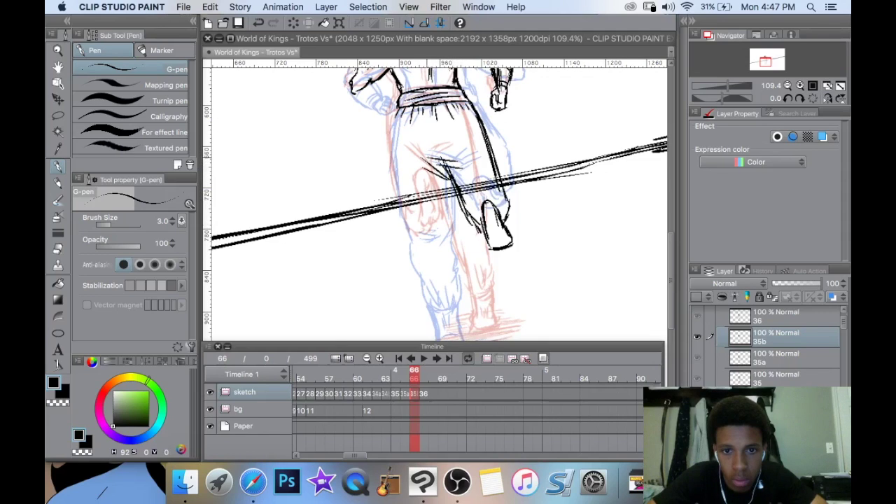
Draw the left thigh's outer contour from waistband to knee and the creases behind the knee.
left_click_drag(402, 119, 397, 174)
left_click_drag(394, 106, 398, 159)
left_click_drag(395, 129, 397, 143)
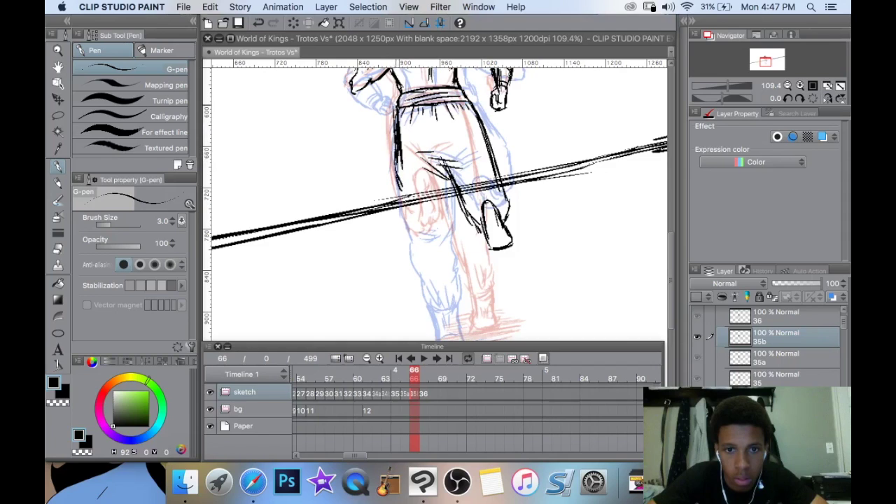
mouse_move(483, 174)
left_mouse_down()
mouse_move(482, 133)
mouse_move(454, 193)
left_mouse_up()
left_click_drag(454, 156, 442, 198)
left_click_drag(404, 162, 412, 207)
left_click_drag(409, 188, 414, 212)
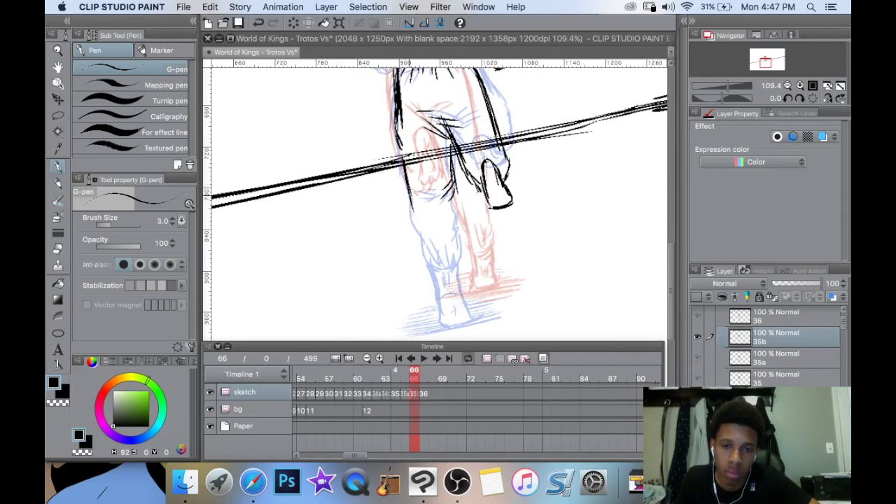
Draw both sides of the left lower leg with the gathered trouser cuff above the ankle.
left_click_drag(405, 167, 430, 236)
left_click_drag(417, 209, 440, 245)
left_click_drag(454, 196, 472, 252)
mouse_move(464, 220)
left_mouse_down()
mouse_move(452, 260)
mouse_move(441, 259)
left_mouse_up()
left_click_drag(456, 179, 458, 230)
left_click_drag(468, 197, 419, 101)
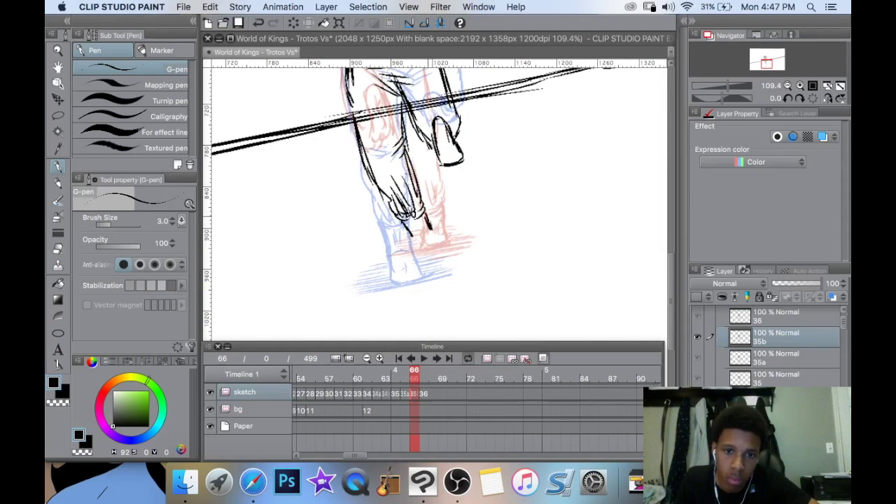
Draw the left ankle and planted foot below the trouser cuff.
left_click_drag(494, 163, 494, 131)
key("super+plus")
key("super+plus")
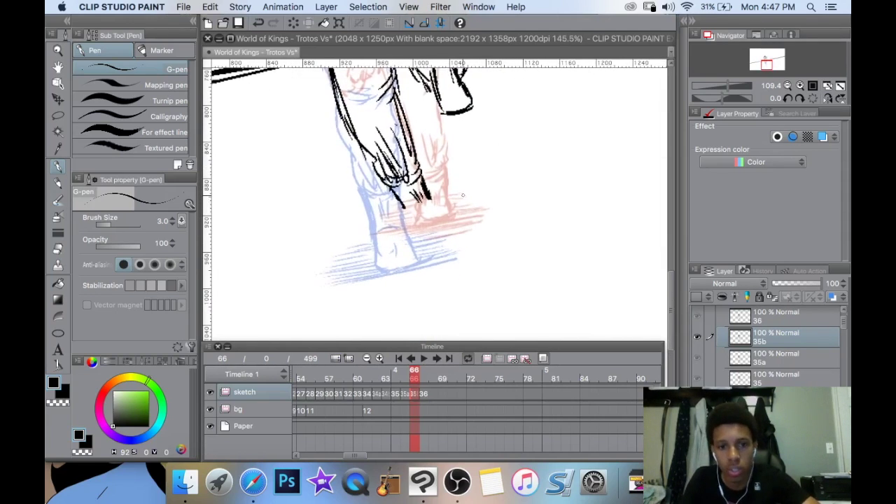
left_click_drag(403, 205, 411, 228)
left_click_drag(423, 178, 442, 230)
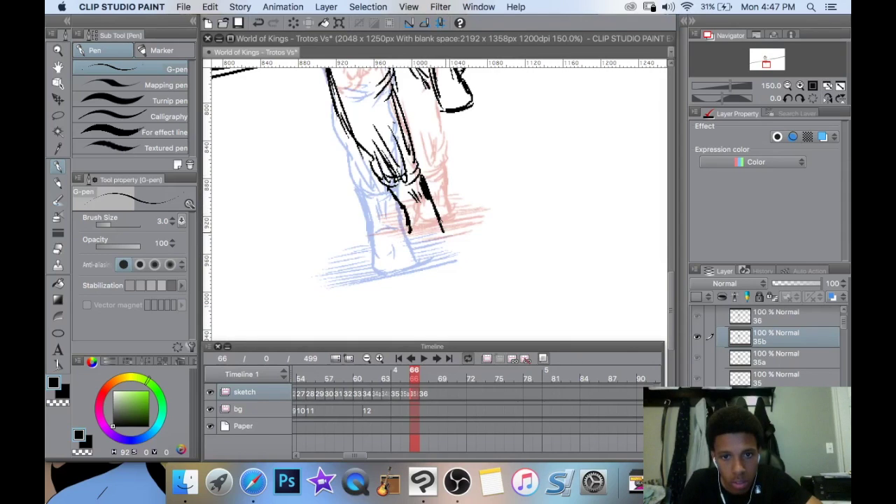
mouse_move(407, 201)
left_mouse_down()
mouse_move(414, 262)
mouse_move(452, 242)
left_mouse_up()
Hatch a ground shadow with slanted strokes on both sides of and beneath the planted foot.
mouse_move(396, 256)
left_mouse_down()
mouse_move(449, 239)
mouse_move(389, 256)
mouse_move(355, 231)
left_mouse_up()
left_click_drag(481, 233, 440, 250)
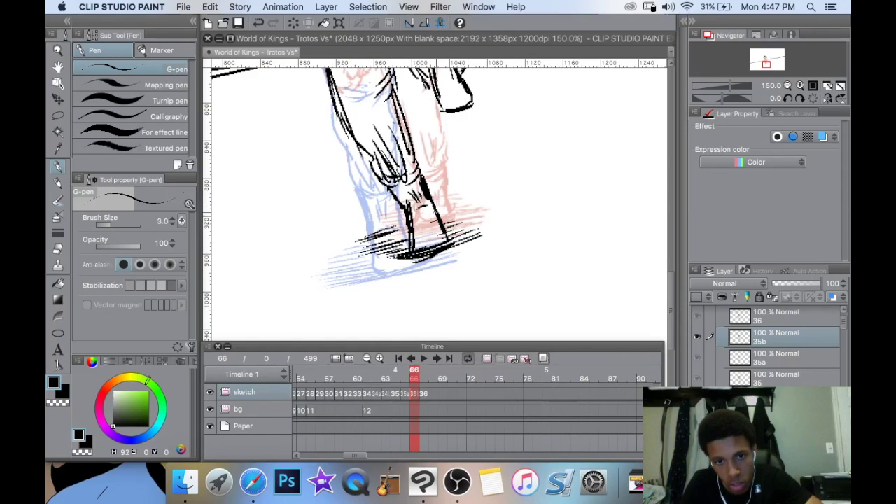
mouse_move(478, 209)
left_mouse_down()
mouse_move(438, 223)
mouse_move(434, 256)
mouse_move(399, 273)
left_mouse_up()
left_click_drag(458, 259, 406, 270)
mouse_move(407, 244)
left_mouse_down()
mouse_move(360, 251)
mouse_move(365, 244)
left_mouse_up()
left_click_drag(402, 223, 374, 234)
scroll(477, 157, "down", 4)
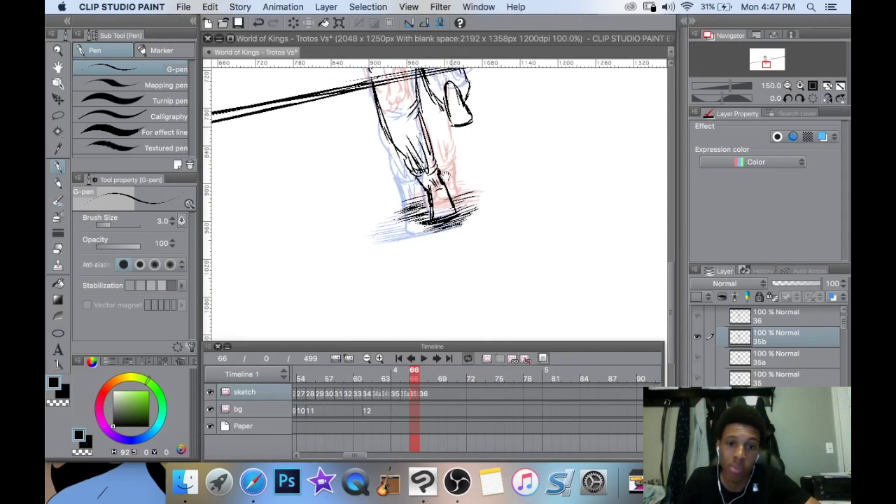
scroll(461, 163, "up", 2)
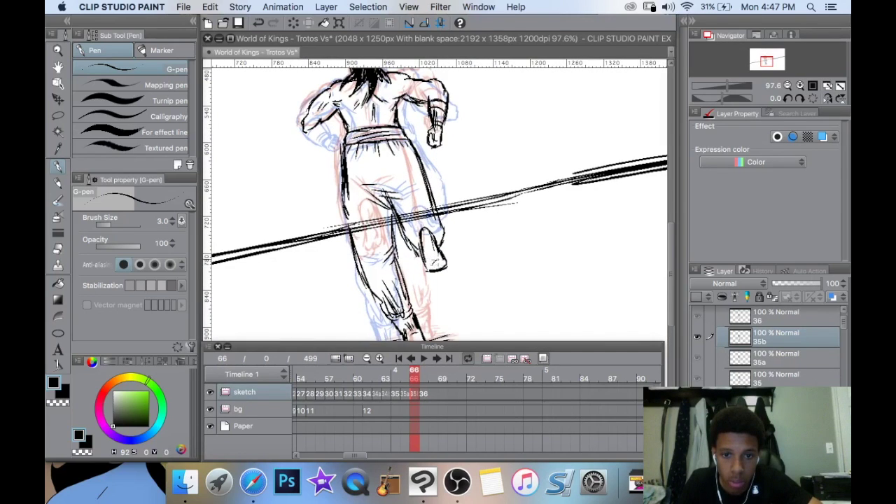
scroll(490, 184, "down", 3)
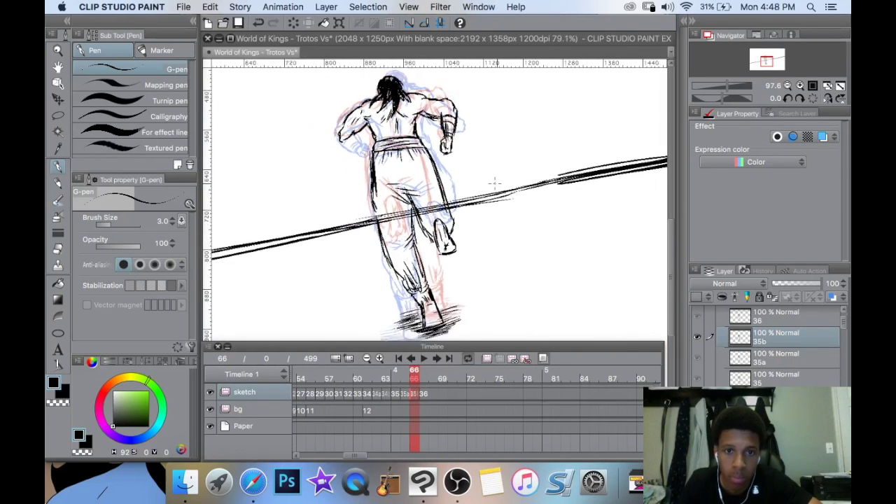
scroll(490, 184, "up", 1)
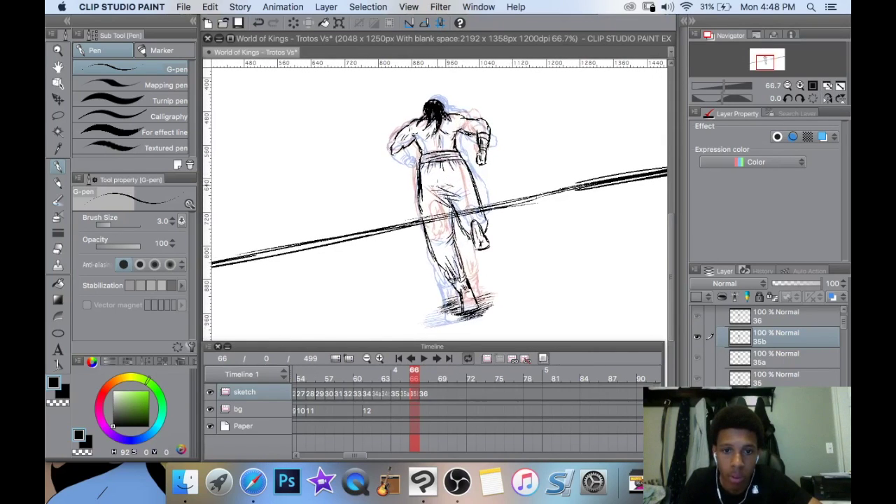
Scale the frame 66 drawing to 95% and shift it slightly up and left, checking its position against frame 67.
left_click(423, 394)
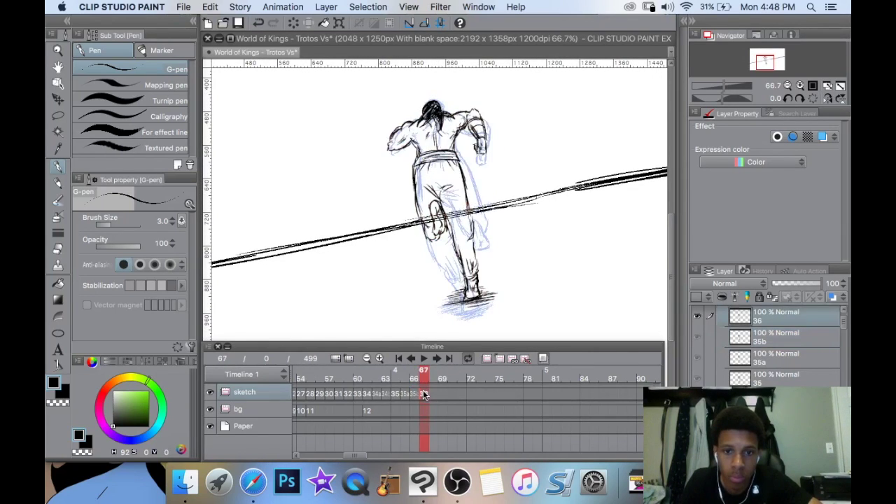
left_click(414, 395)
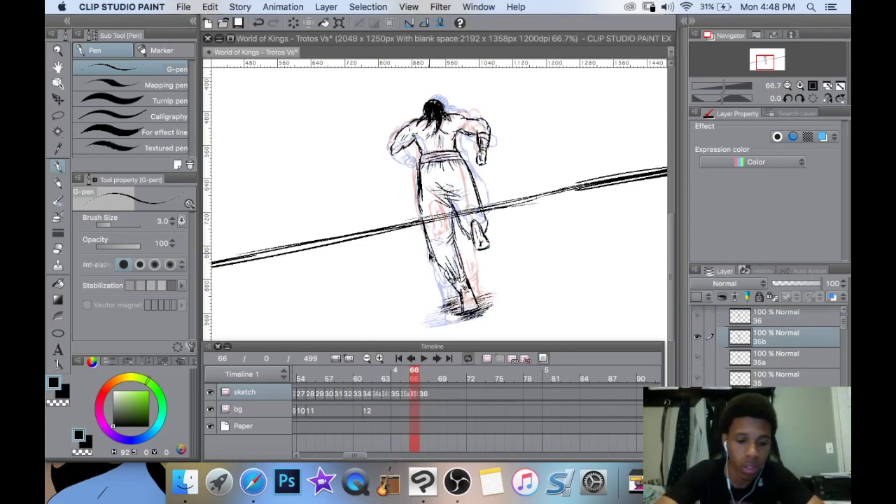
key("super+t")
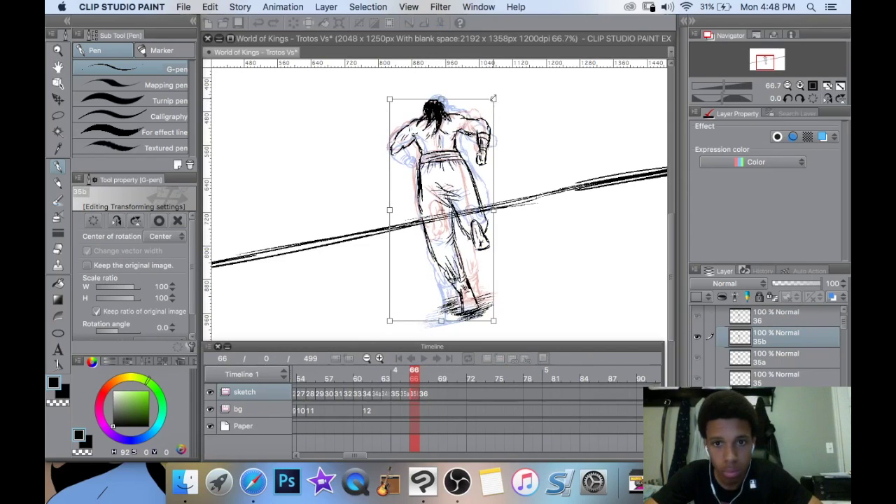
left_click_drag(494, 100, 483, 111)
left_click_drag(455, 193, 448, 183)
left_click(57, 169)
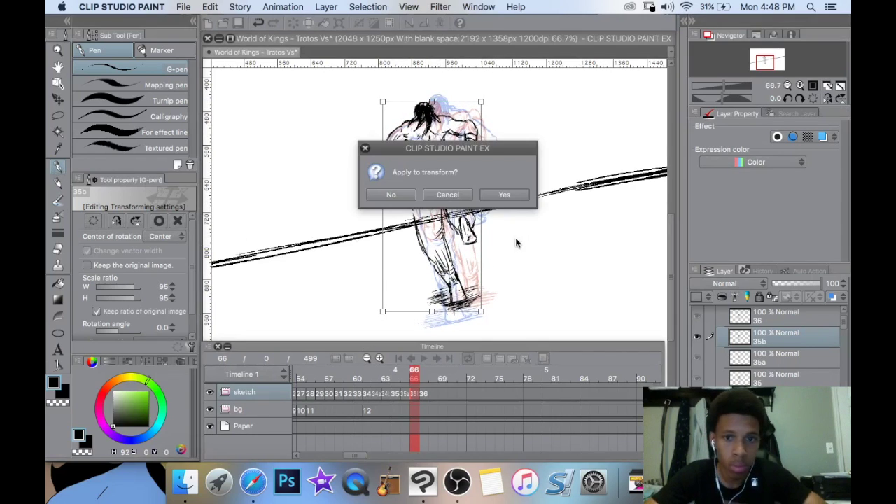
left_click(515, 199)
Scale the frame 67 drawing on cel 36 to 91% and shift it up and left beyond the previous pose.
left_click(428, 384)
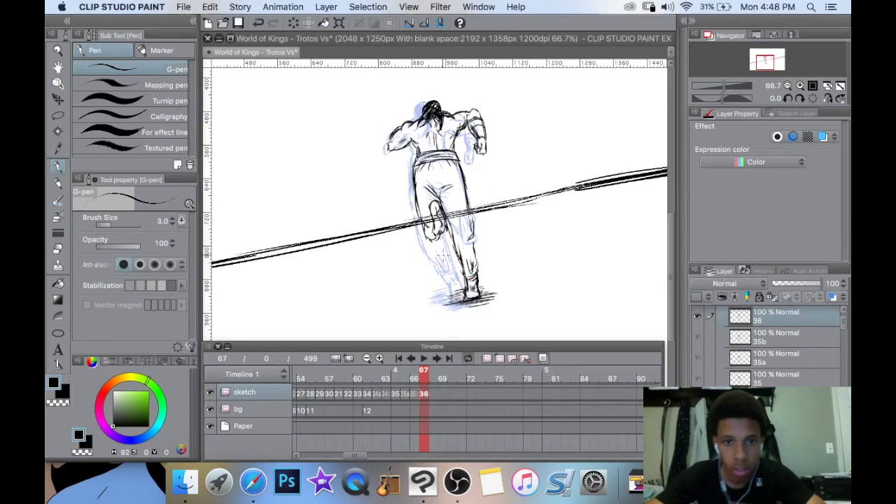
key("super+t")
left_click_drag(500, 97, 475, 120)
left_click_drag(449, 173, 432, 161)
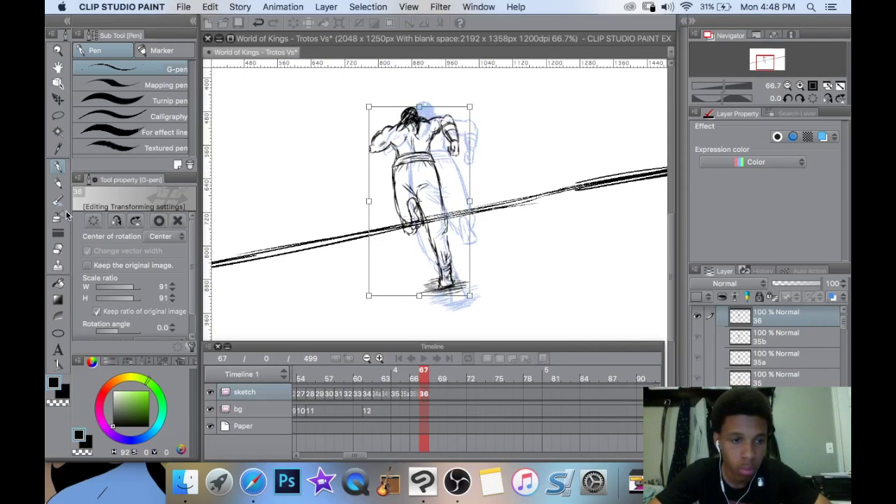
left_click(58, 168)
left_click(493, 194)
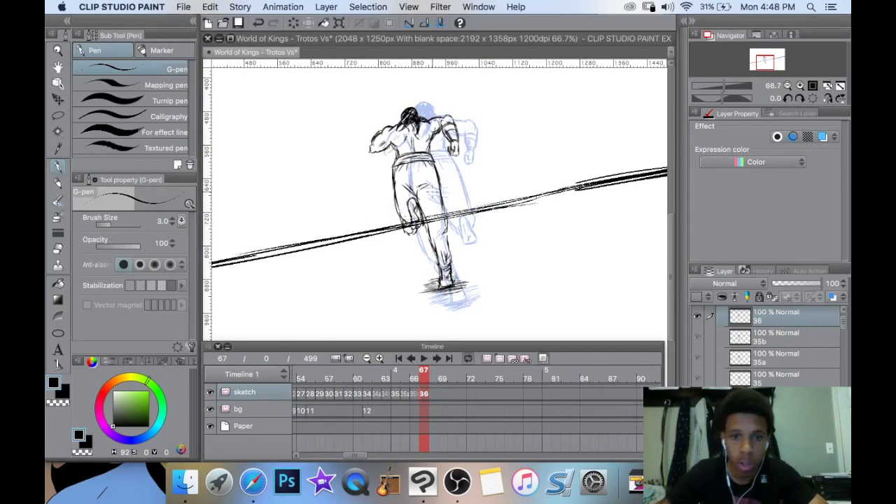
Play the animation from its first frame to review how the running character recedes.
scroll(406, 219, "down", 2)
scroll(416, 256, "down", 6)
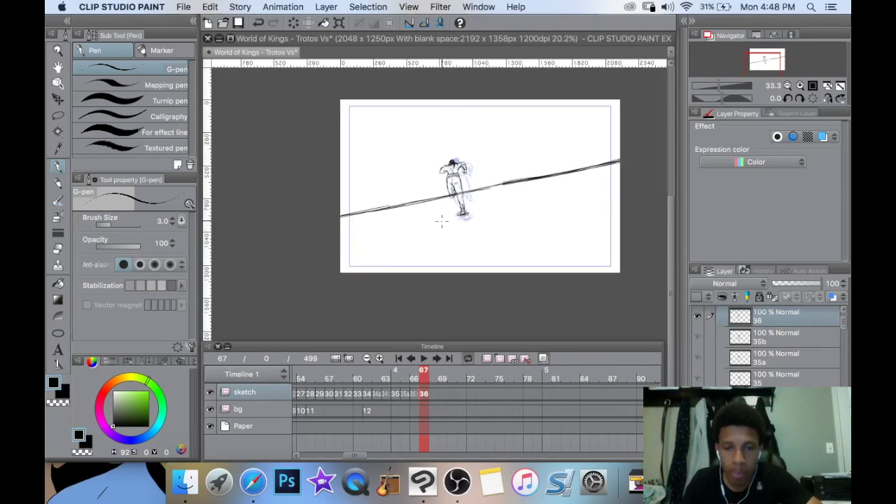
left_click(397, 357)
left_click(423, 358)
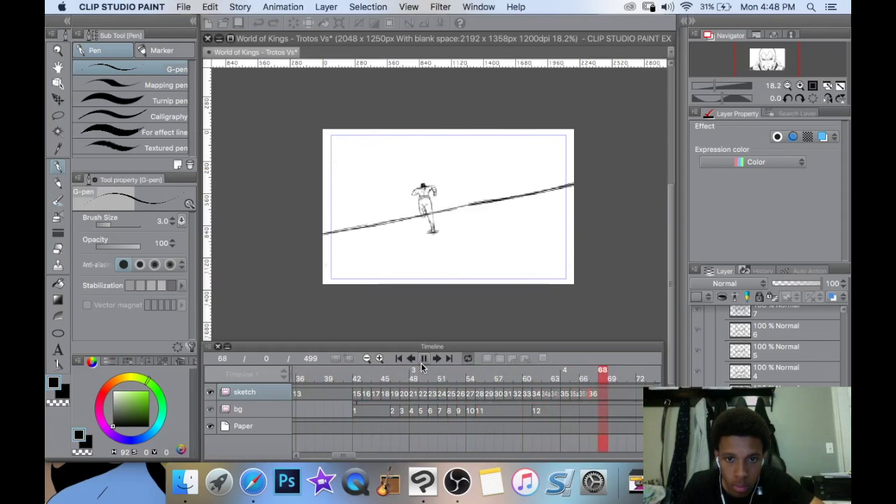
left_click(420, 360)
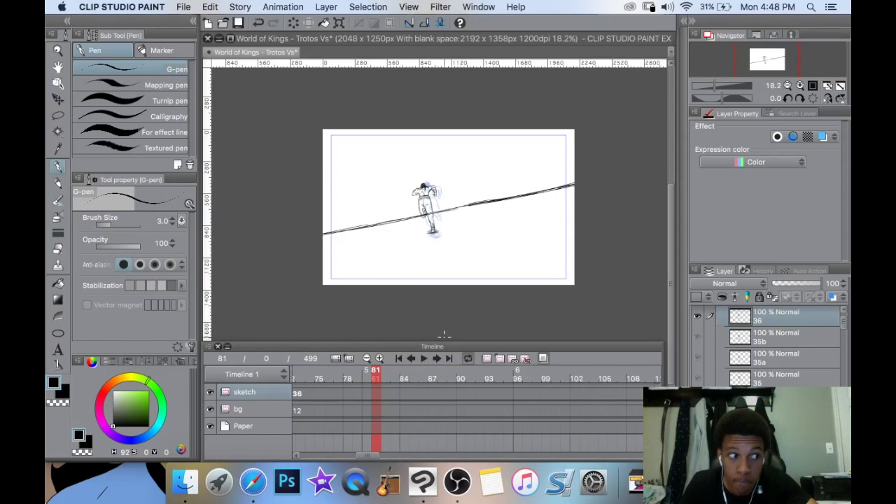
Add a new blank animation cel 37 at frame 68, directly after cel 36 on the sketch track.
left_click_drag(371, 456, 357, 457)
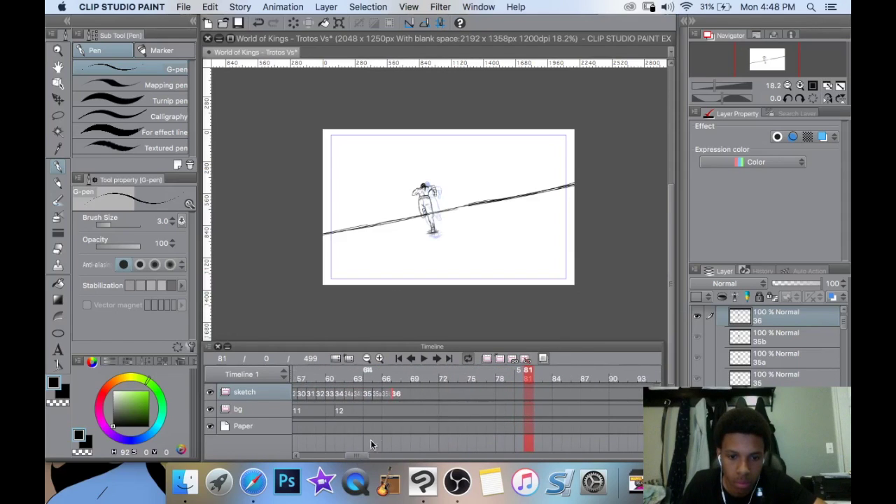
left_click(398, 390)
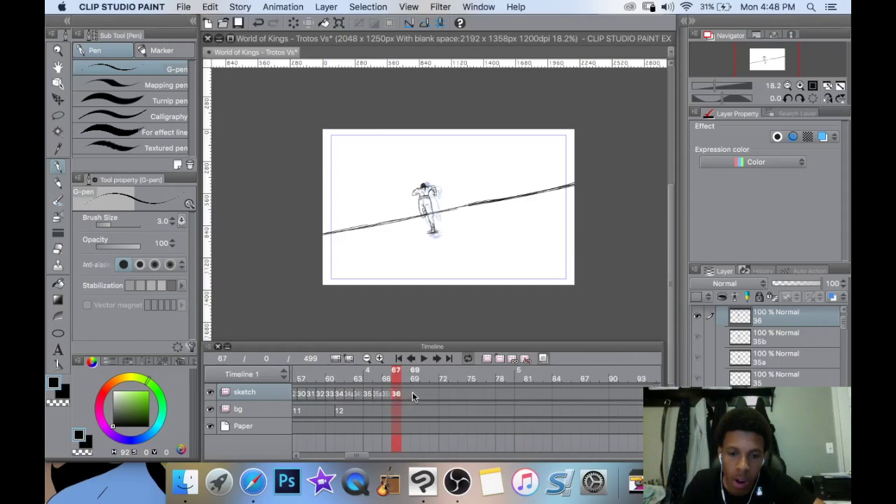
left_click(502, 360)
scroll(413, 248, "up", 5)
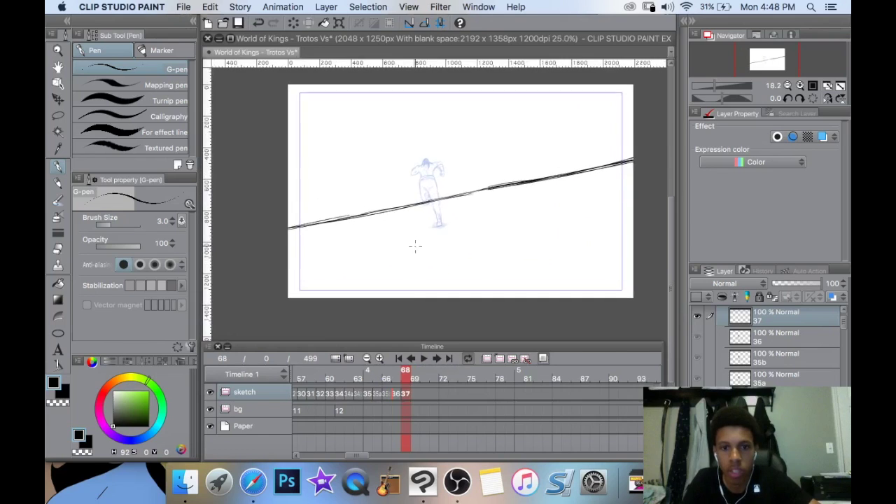
scroll(416, 260, "up", 5)
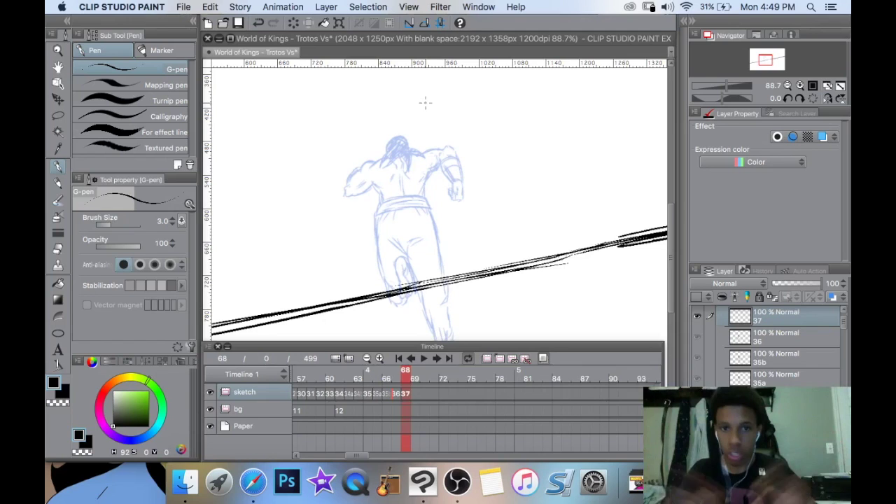
Outline the back of the head on cel 37, following the previous frame's blue onion skin.
scroll(378, 176, "down", 2)
scroll(379, 175, "up", 3)
scroll(389, 182, "down", 4)
scroll(397, 189, "up", 2)
scroll(396, 187, "up", 4)
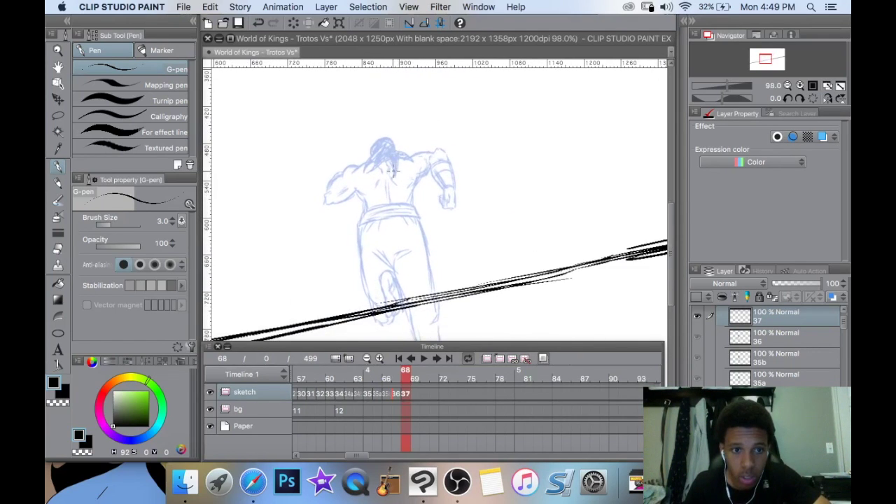
left_click_drag(394, 169, 388, 183)
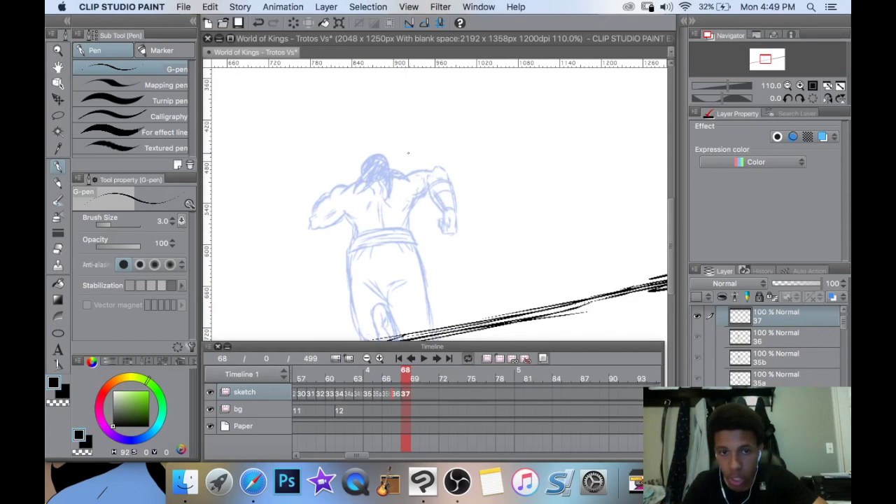
scroll(403, 158, "down", 4)
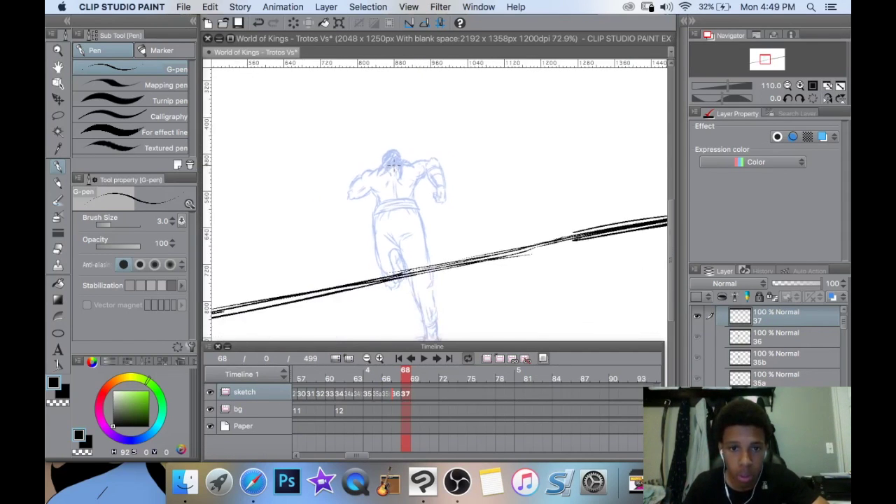
scroll(392, 163, "up", 4)
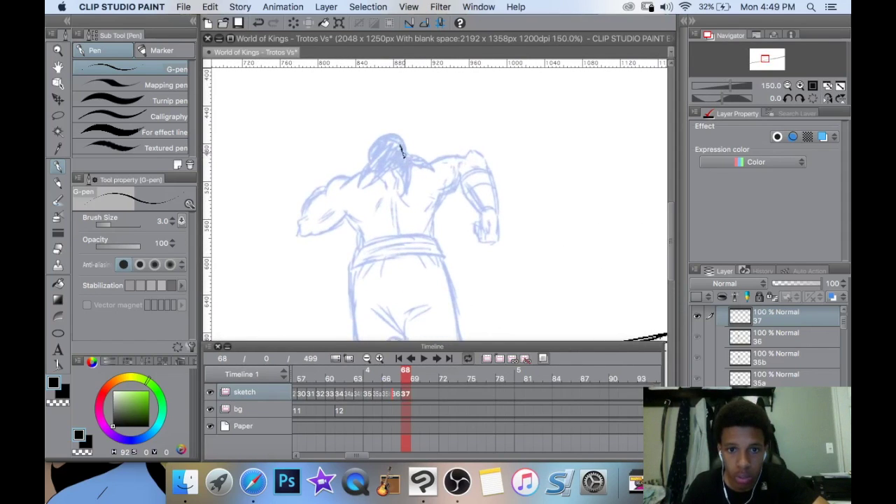
left_click_drag(388, 132, 372, 138)
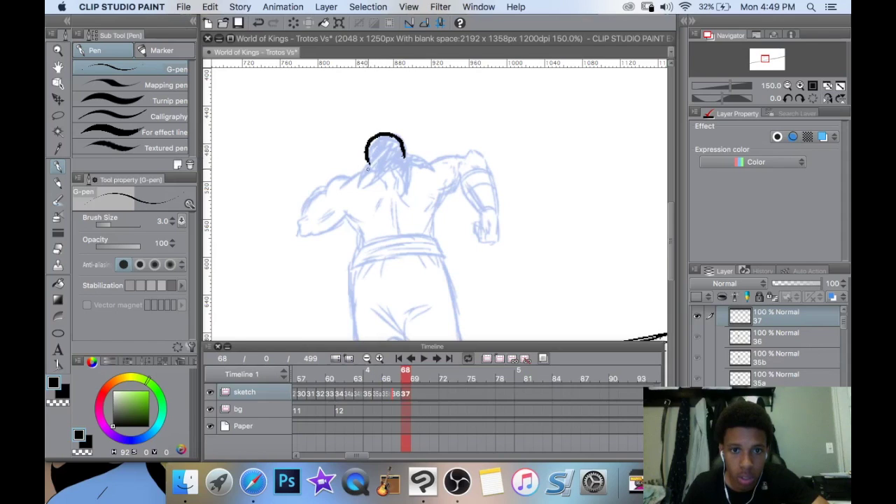
Draw pointed hair locks spreading over the neck and shoulders and fill the hair with dense black strokes.
scroll(405, 190, "down", 6)
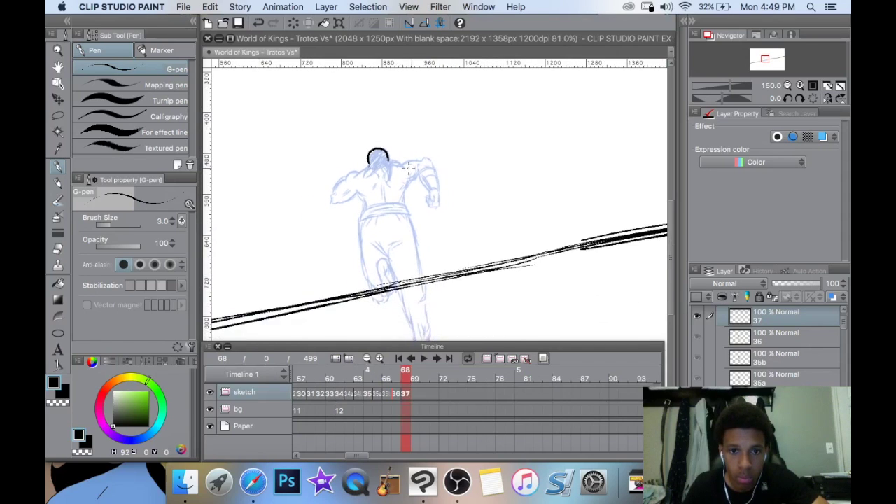
scroll(413, 163, "up", 1)
scroll(411, 158, "up", 4)
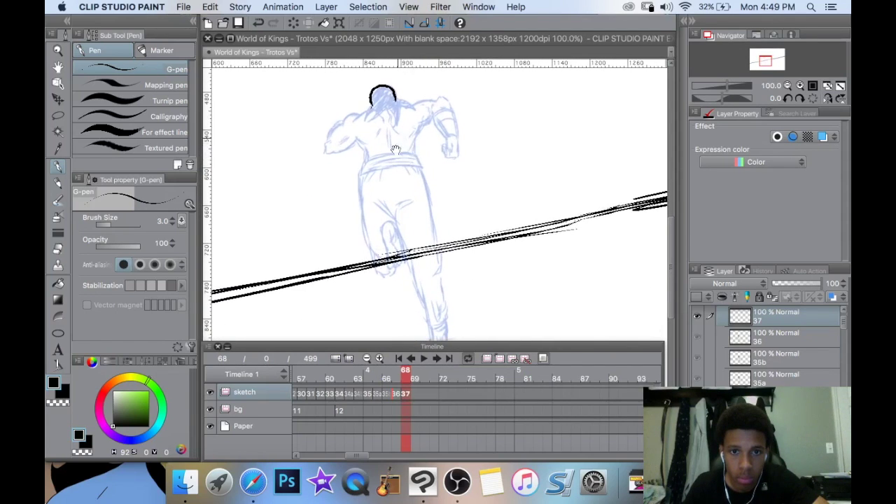
scroll(400, 170, "up", 2)
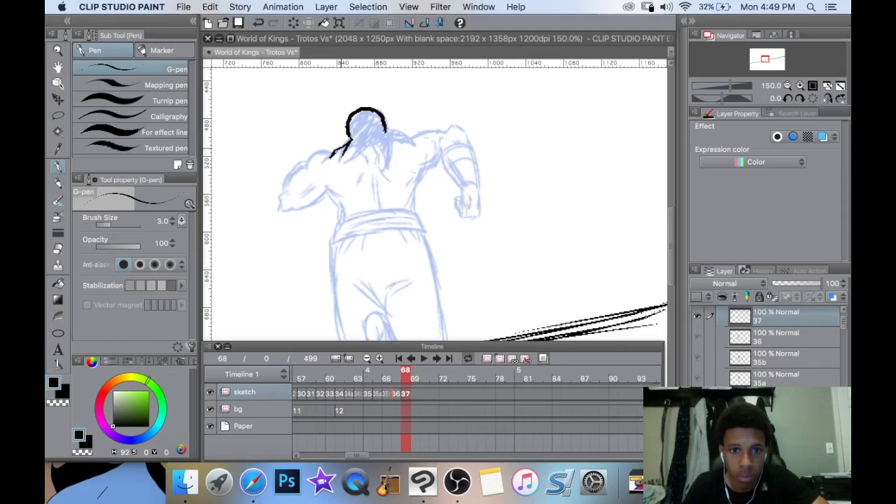
left_click_drag(350, 145, 344, 170)
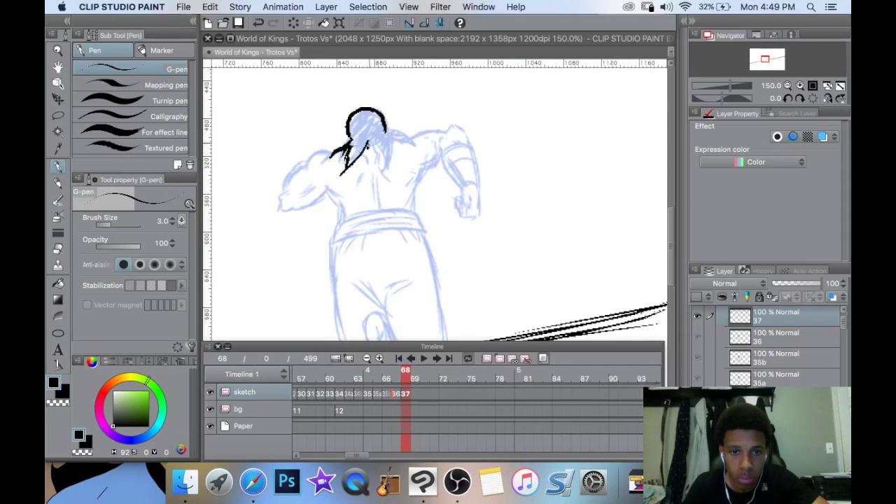
left_click_drag(405, 137, 409, 153)
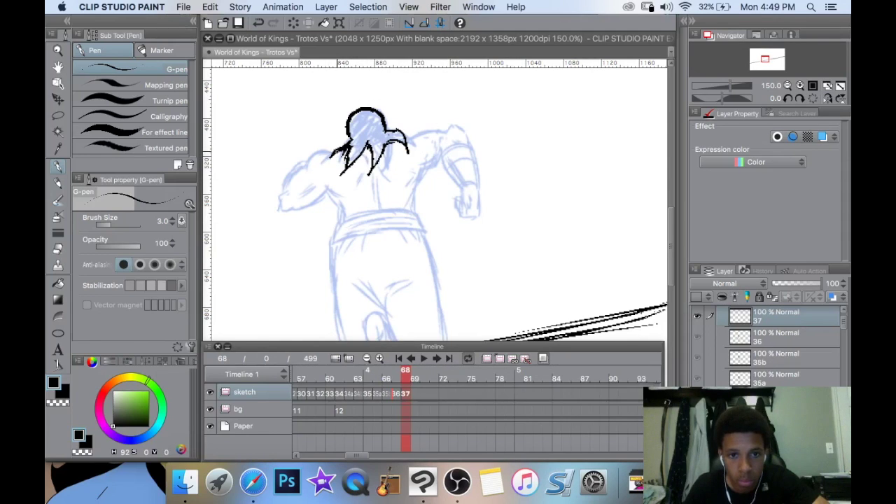
mouse_move(407, 156)
left_mouse_down()
mouse_move(425, 142)
mouse_move(396, 143)
mouse_move(419, 121)
mouse_move(393, 136)
left_mouse_up()
mouse_move(388, 102)
left_mouse_down()
mouse_move(369, 149)
mouse_move(378, 98)
mouse_move(397, 129)
left_mouse_up()
mouse_move(374, 112)
left_mouse_down()
mouse_move(380, 140)
mouse_move(334, 148)
left_mouse_up()
Draw the left shoulder and bent arm down to the elbow, plus the top line of the right shoulder.
left_click_drag(342, 143, 324, 154)
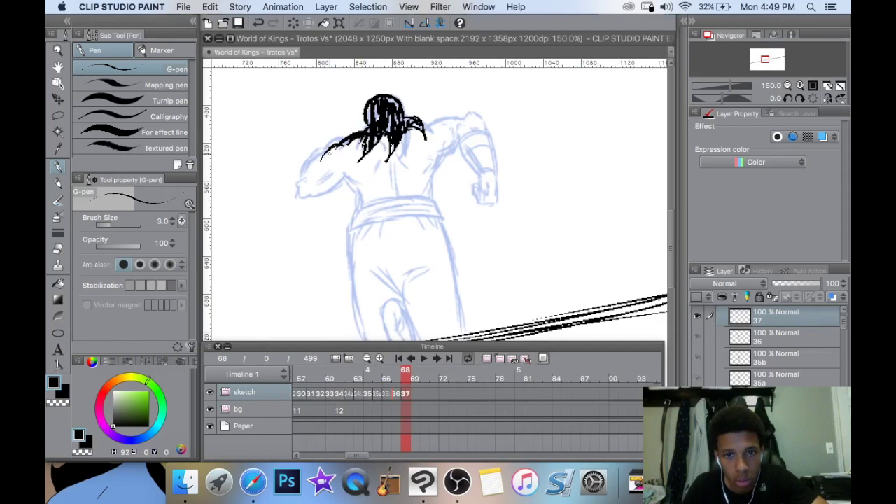
mouse_move(322, 154)
left_mouse_down()
mouse_move(304, 184)
mouse_move(315, 201)
mouse_move(335, 189)
left_mouse_up()
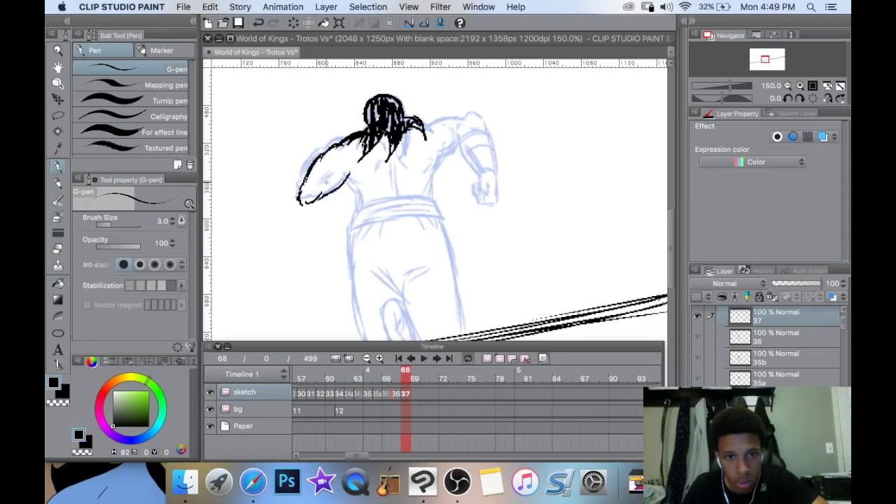
scroll(413, 140, "right", 3)
scroll(413, 140, "up", 2)
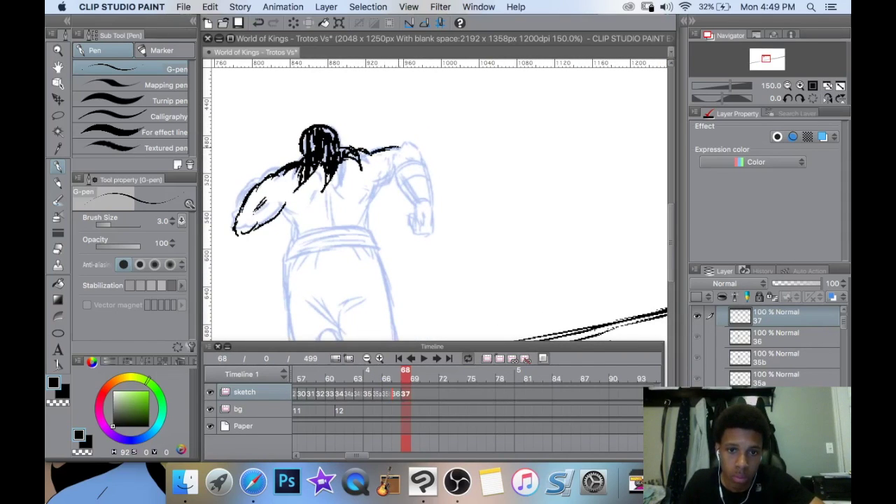
Draw the right forearm's outer edge and wrapped bands, erasing and redrawing its inner edge.
left_click_drag(424, 155, 429, 211)
left_click_drag(396, 171, 409, 209)
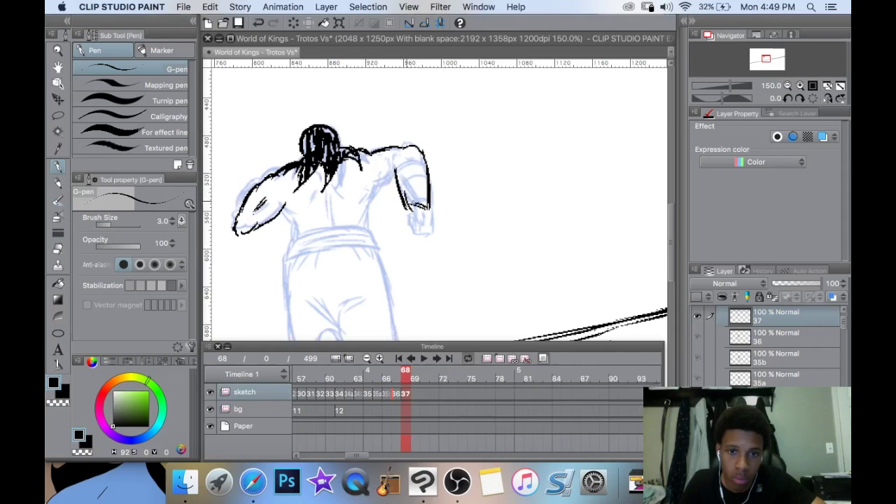
mouse_move(426, 175)
left_mouse_down()
mouse_move(398, 168)
mouse_move(406, 208)
left_mouse_up()
key("e")
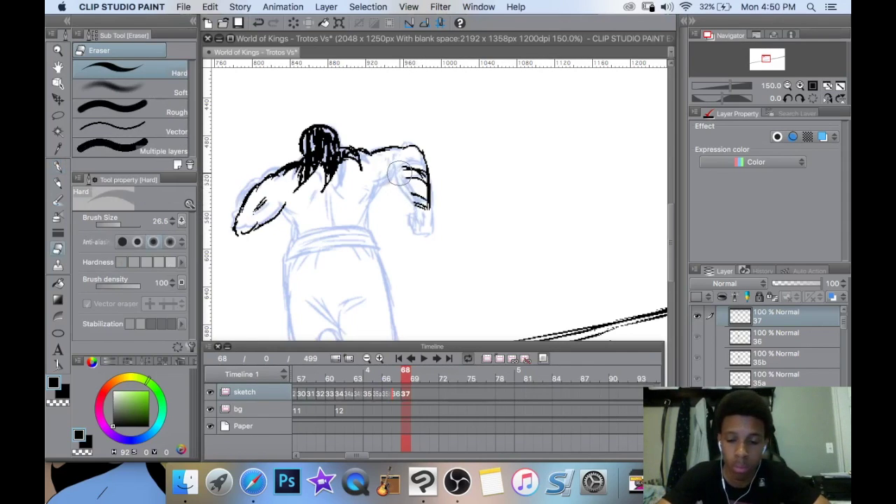
key("p")
left_click_drag(397, 174, 410, 200)
left_click_drag(398, 175, 413, 208)
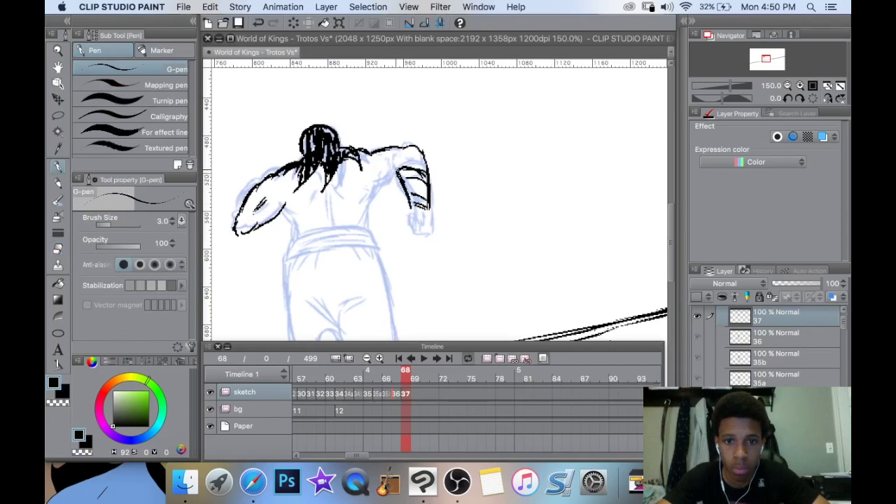
Draw the right armpit, back muscle and spine lines, the sides of the waist and the sash outline.
left_click_drag(395, 176, 352, 195)
left_click_drag(320, 190, 309, 205)
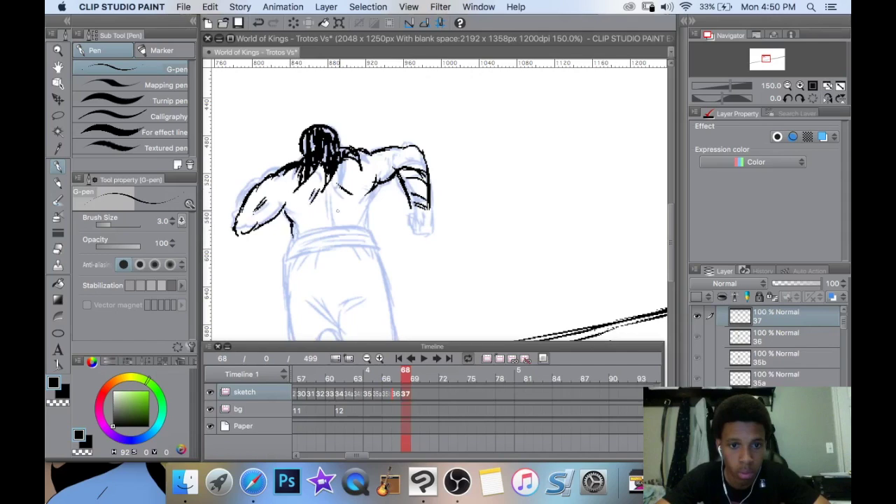
mouse_move(363, 193)
left_mouse_down()
mouse_move(366, 231)
mouse_move(303, 233)
mouse_move(286, 258)
left_mouse_up()
left_click_drag(372, 229, 284, 258)
Draw the left thigh's outer contour below the sash and the sole of the raised left foot.
scroll(381, 212, "down", 5)
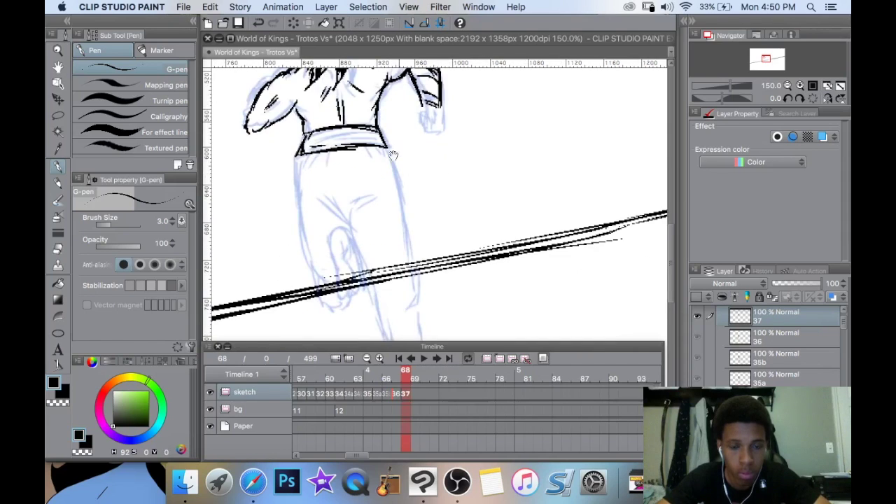
left_click_drag(307, 98, 313, 200)
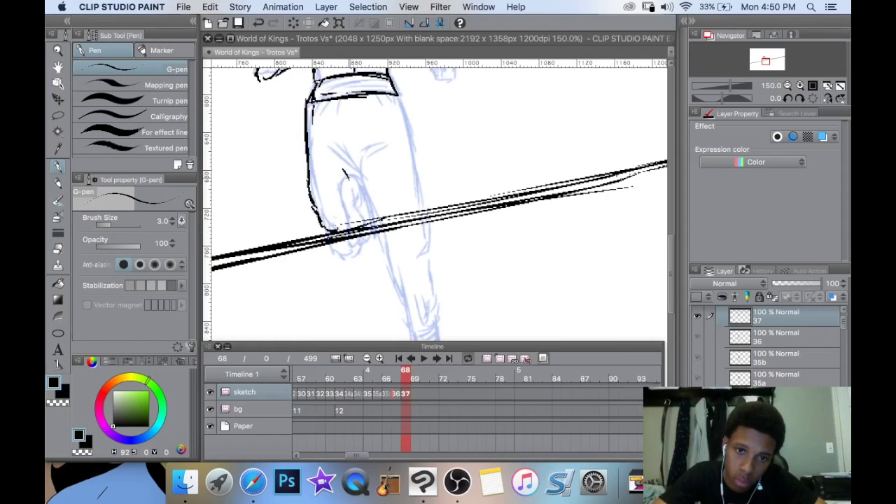
mouse_move(333, 174)
left_mouse_down()
mouse_move(337, 231)
mouse_move(360, 228)
mouse_move(349, 209)
left_mouse_up()
left_click_drag(355, 171, 362, 201)
Draw the fabric creases radiating from the crotch above the raised foot.
left_click_drag(334, 144, 352, 169)
mouse_move(329, 156)
left_mouse_down()
mouse_move(353, 171)
mouse_move(381, 144)
mouse_move(359, 145)
left_mouse_up()
left_click_drag(360, 155, 375, 144)
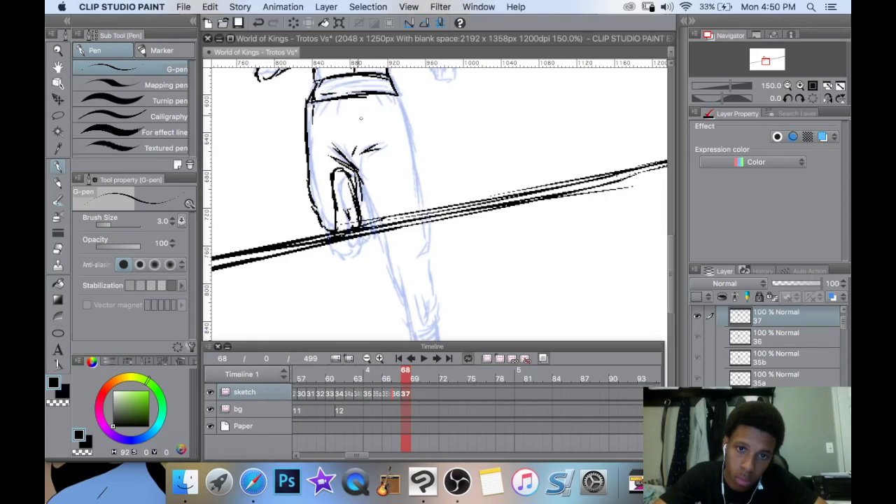
Draw short fabric creases below the sash and begin the outer contour of the right thigh.
left_click_drag(333, 98, 324, 116)
left_click_drag(320, 108, 317, 125)
left_click_drag(380, 95, 385, 105)
mouse_move(394, 116)
left_mouse_down()
mouse_move(361, 92)
mouse_move(378, 106)
left_mouse_up()
left_click_drag(371, 63, 374, 141)
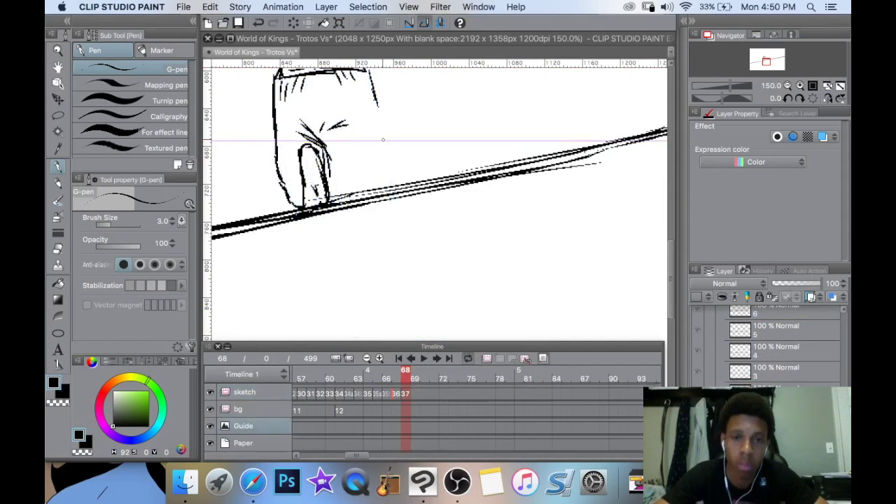
key("super+z")
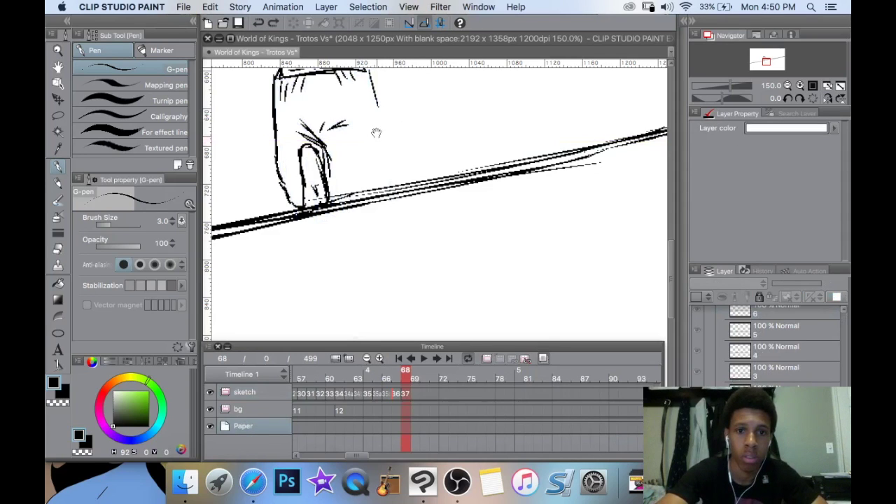
left_click_drag(376, 135, 376, 225)
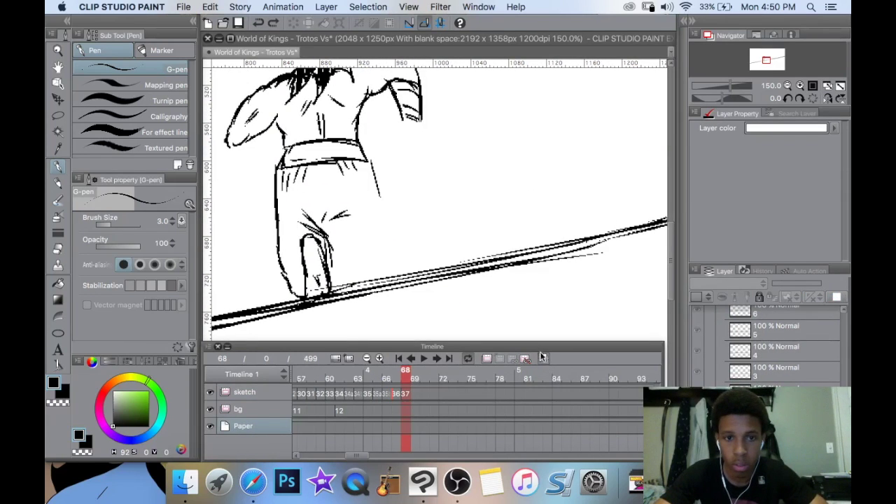
left_click_drag(378, 154, 417, 202)
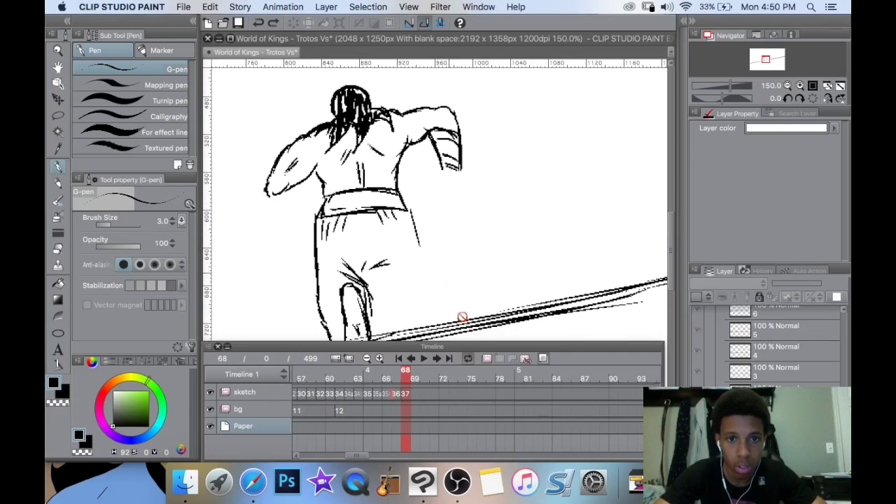
left_click(400, 396)
left_click(398, 394)
left_click(407, 396)
Draw both contours of the straight right leg down to the gathered trouser cuff, with fabric creases.
mouse_move(409, 246)
left_mouse_down()
mouse_move(397, 164)
mouse_move(411, 187)
mouse_move(406, 234)
left_mouse_up()
left_click_drag(409, 180, 409, 127)
left_click_drag(407, 167, 420, 225)
left_click_drag(361, 185, 394, 262)
scroll(435, 203, "down", 3)
left_click_drag(414, 167, 432, 247)
mouse_move(383, 204)
left_mouse_down()
mouse_move(392, 238)
mouse_move(424, 247)
mouse_move(419, 223)
mouse_move(399, 242)
mouse_move(413, 255)
left_mouse_up()
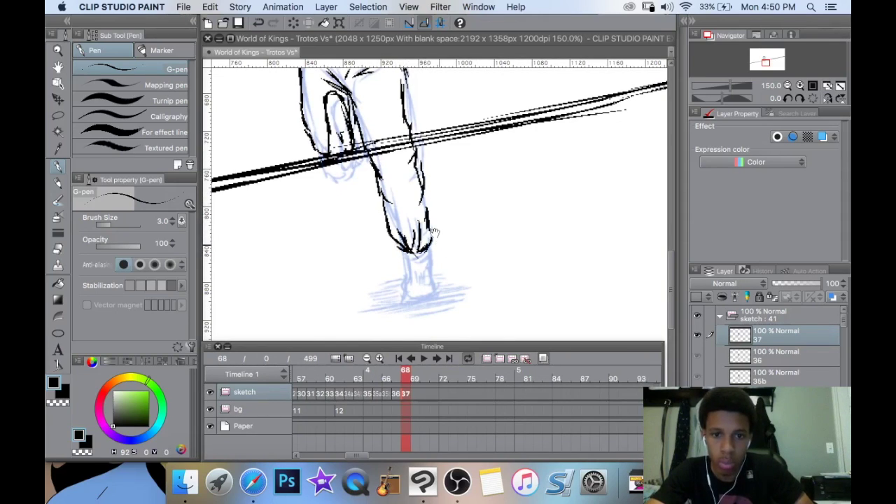
Draw the ankle and heel outline of the planted right foot below the trouser cuff.
scroll(435, 240, "down", 2)
left_click_drag(420, 199, 424, 215)
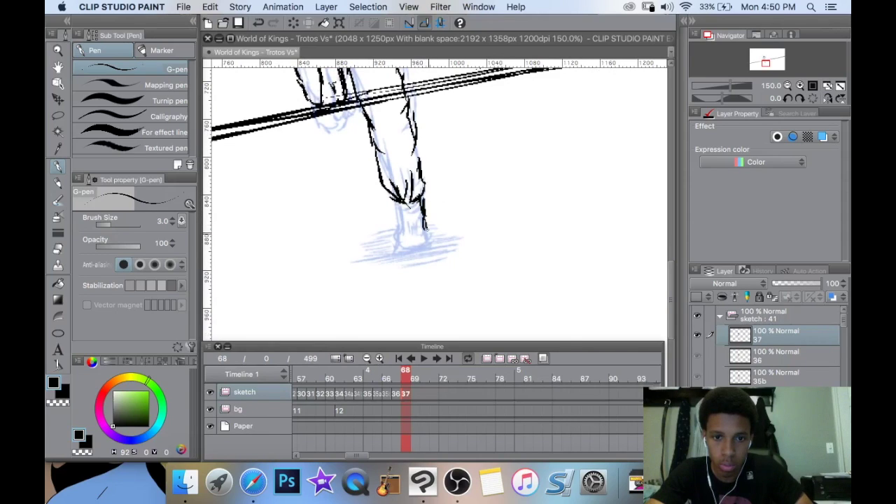
left_click_drag(400, 207, 395, 240)
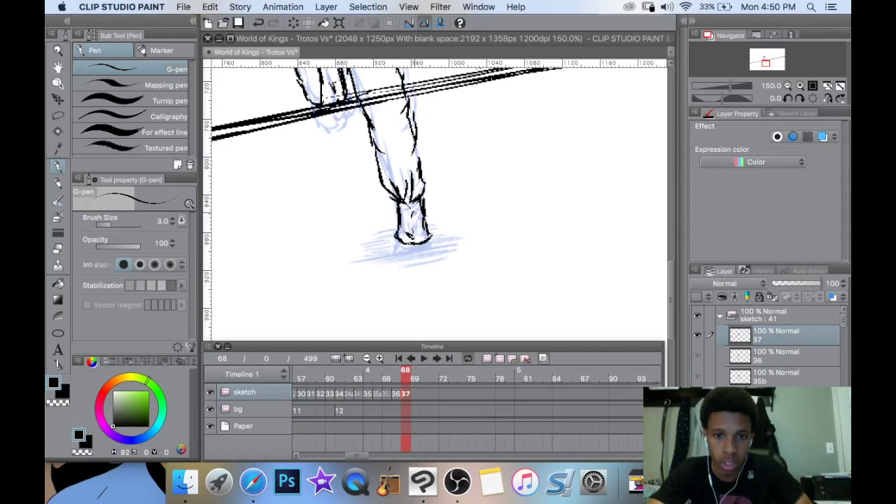
Draw the clenched right fist at the end of the wrapped forearm.
scroll(429, 196, "up", 5)
scroll(448, 193, "down", 3)
left_click_drag(433, 157, 444, 277)
left_click_drag(372, 82, 393, 193)
scroll(391, 192, "up", 2)
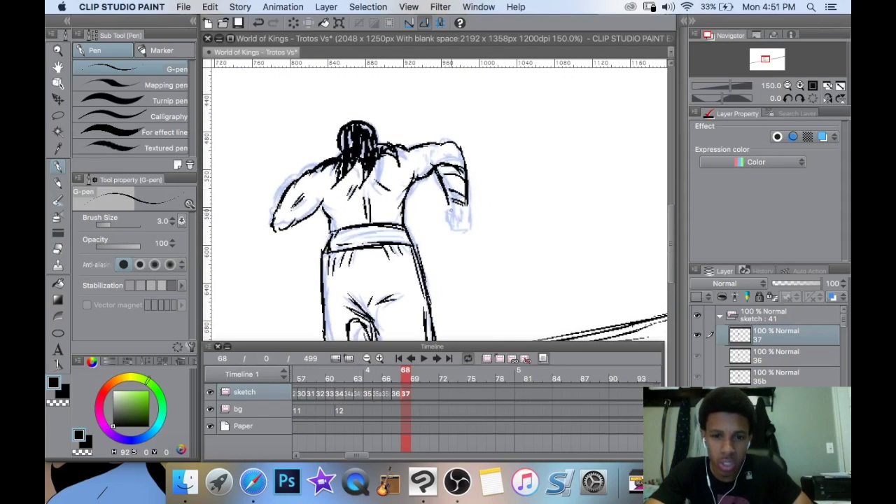
left_click_drag(461, 205, 464, 229)
mouse_move(463, 209)
left_mouse_down()
mouse_move(468, 230)
mouse_move(444, 232)
left_mouse_up()
left_click_drag(445, 217, 441, 230)
scroll(465, 114, "left", 2)
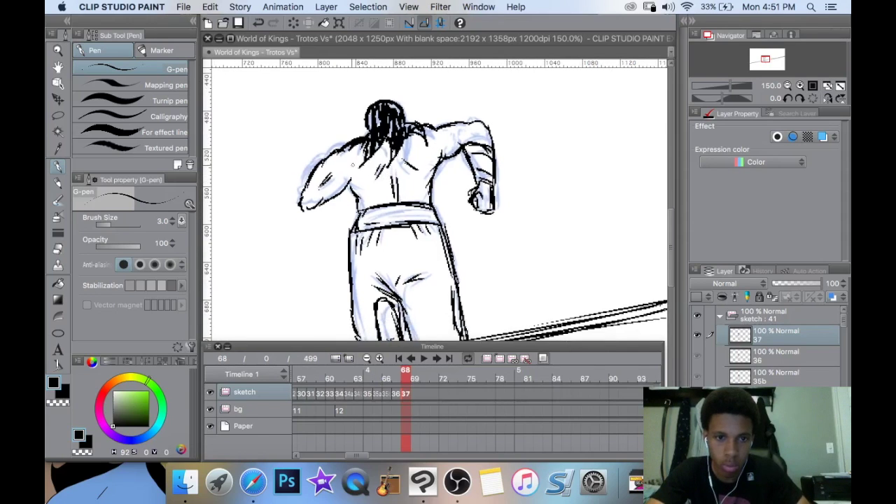
Draw the fold lines running across the waist sash.
scroll(435, 203, "down", 3)
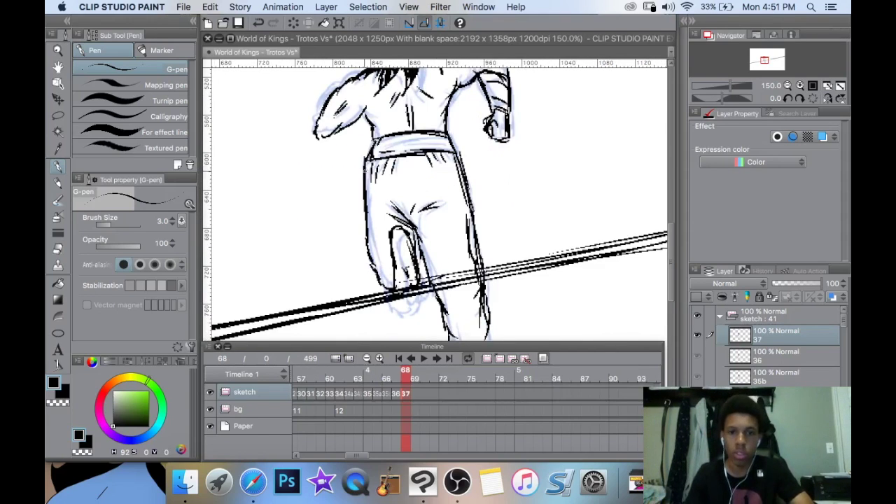
left_click_drag(448, 146, 391, 154)
left_click_drag(441, 136, 389, 145)
mouse_move(460, 172)
left_mouse_down()
mouse_move(491, 124)
mouse_move(456, 172)
left_mouse_up()
Add a new animation cel at frame 69 and draw a first curve for the head's right side.
left_click(499, 359)
key("super+equal")
key("super+equal")
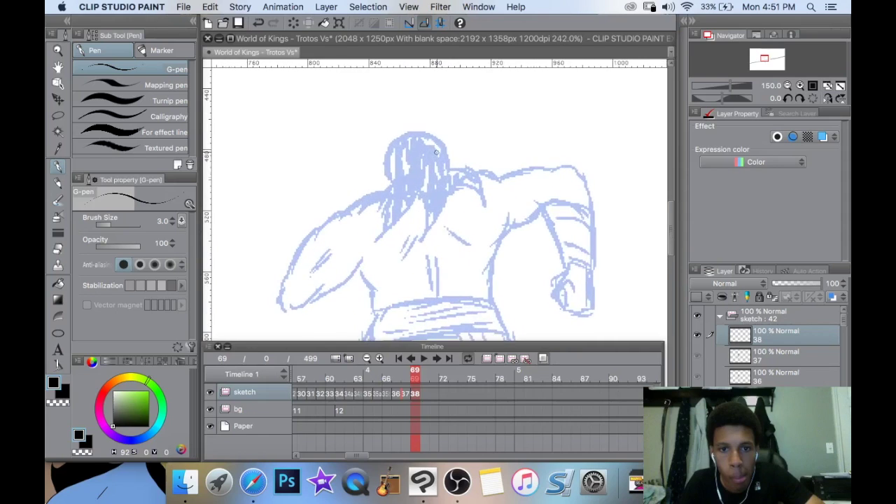
left_click_drag(449, 145, 426, 106)
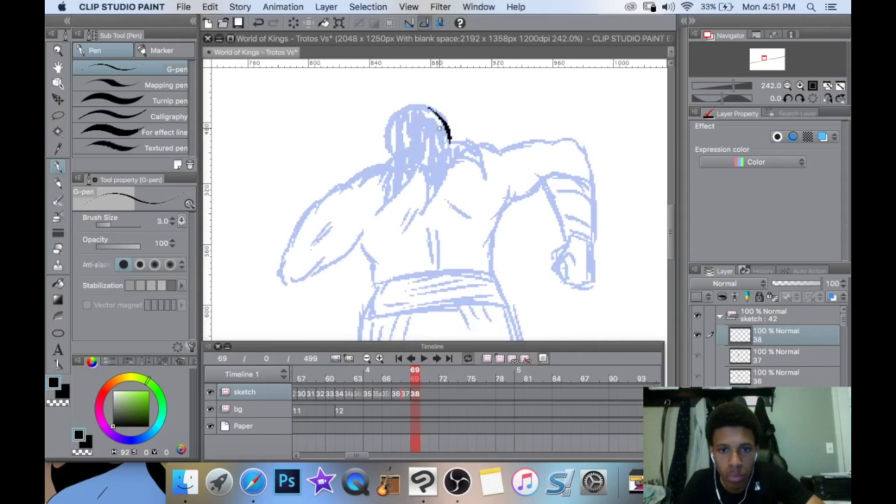
Transform the character on cel 37 at frame 68, scaling it to 98% and aligning its planted foot with the previous frame's ground shadow.
left_click(406, 372)
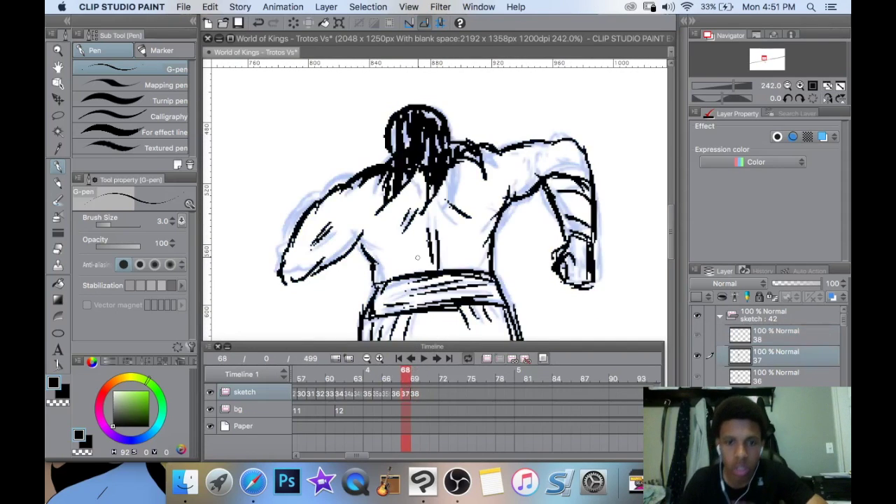
key("super+t")
key("super+minus")
key("super+minus")
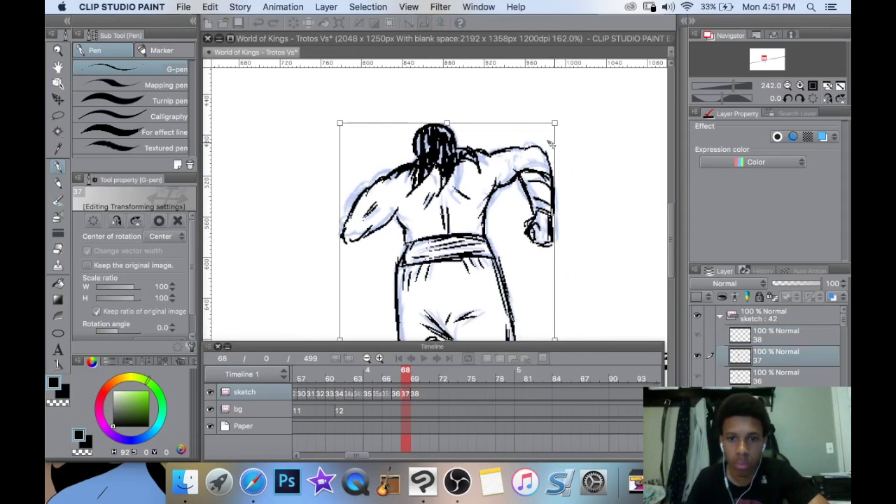
left_click_drag(554, 123, 546, 139)
scroll(496, 197, "down", 3)
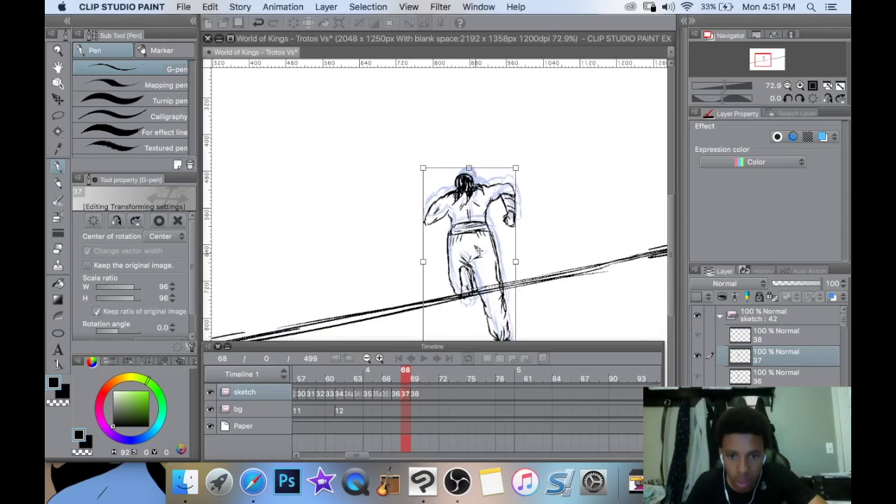
scroll(479, 241, "up", 1)
scroll(517, 239, "down", 2)
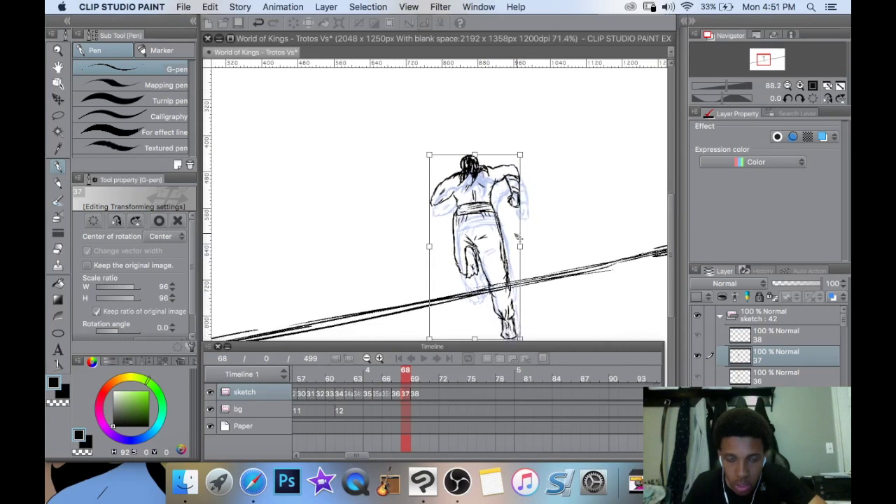
left_click_drag(496, 257, 498, 264)
scroll(503, 263, "down", 1)
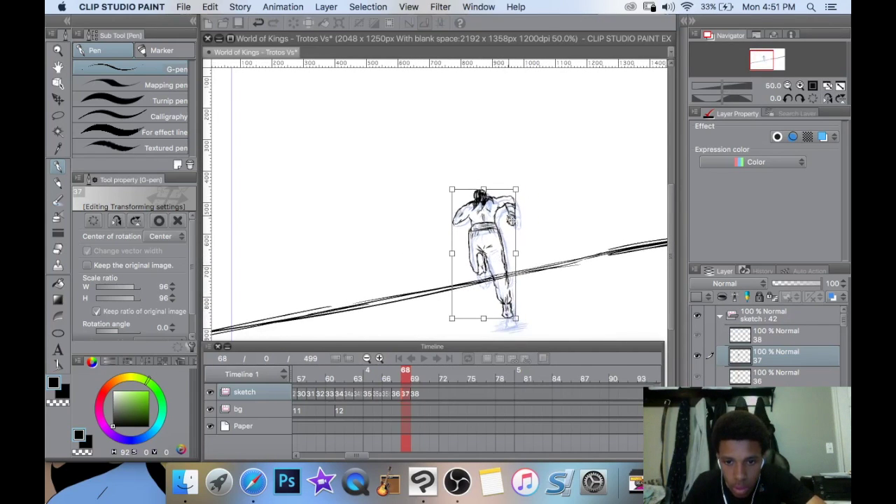
left_click_drag(516, 189, 519, 187)
left_click_drag(503, 233, 504, 242)
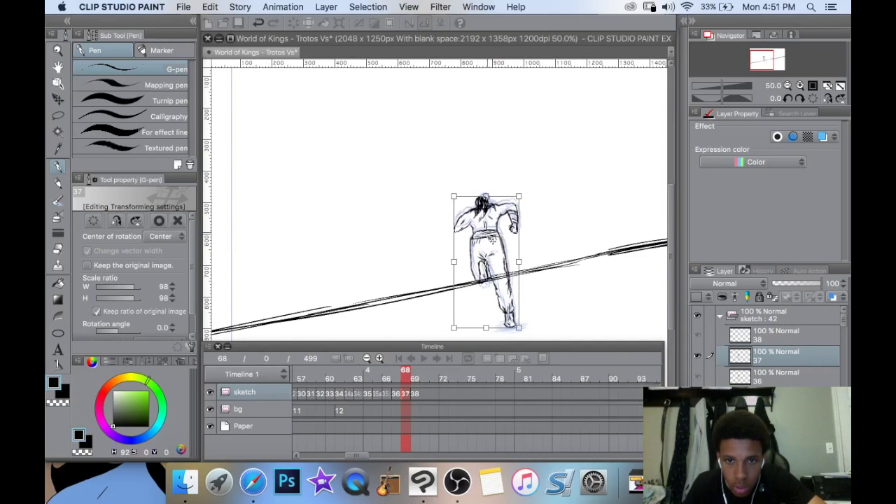
left_click(59, 168)
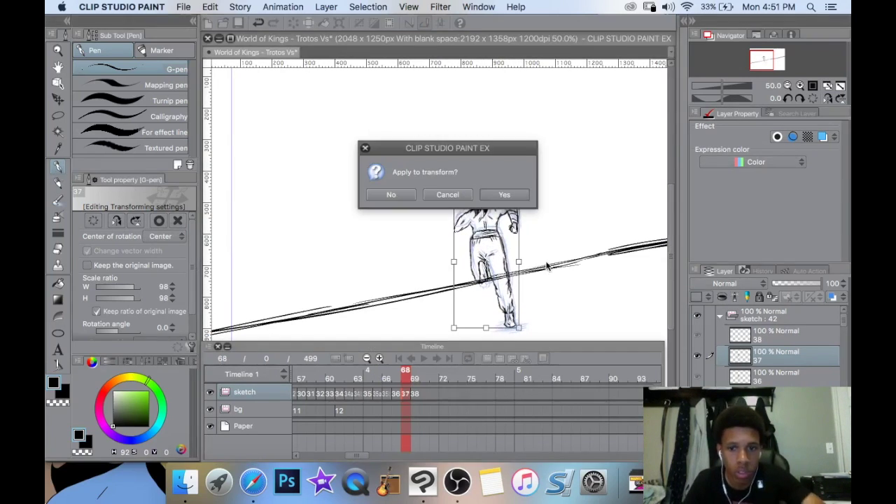
left_click(505, 196)
Hatch a ground shadow around the planted right foot on cel 37.
scroll(547, 222, "down", 3)
scroll(548, 222, "up", 5)
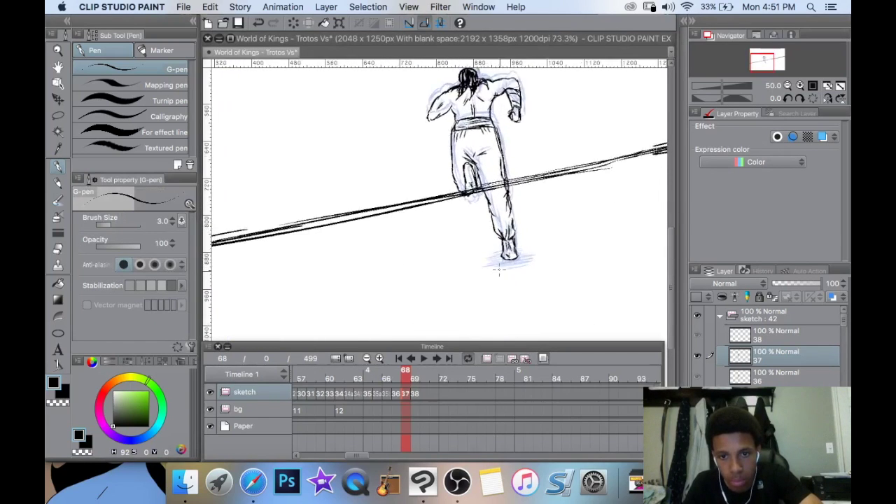
mouse_move(539, 249)
left_mouse_down()
mouse_move(464, 250)
mouse_move(449, 246)
mouse_move(454, 231)
left_mouse_up()
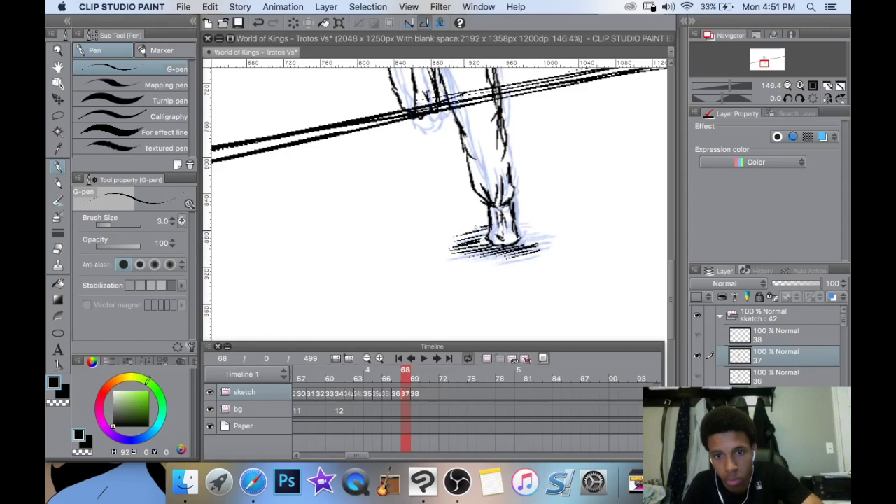
left_click_drag(545, 237, 520, 233)
Go to cel 38 at frame 69 and erase the misaligned head stroke.
left_click(416, 393)
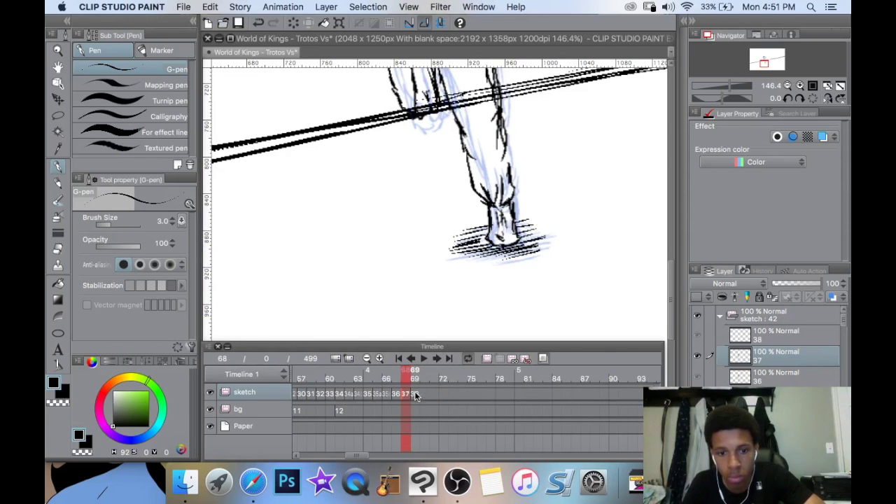
scroll(488, 167, "up", 5)
scroll(496, 156, "down", 1)
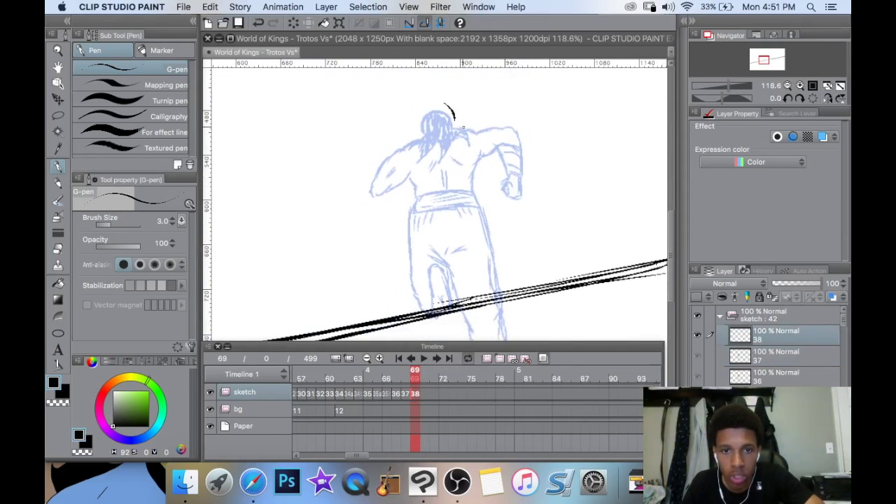
scroll(452, 121, "up", 3)
key("e")
mouse_move(451, 120)
left_mouse_down()
mouse_move(437, 99)
mouse_move(452, 126)
mouse_move(425, 136)
mouse_move(453, 115)
mouse_move(426, 99)
mouse_move(415, 104)
mouse_move(412, 141)
mouse_move(387, 160)
mouse_move(398, 189)
left_mouse_up()
Draw the head on cel 38 as solid black hair with long locks falling over the neck and shoulders.
key("p")
mouse_move(432, 146)
left_mouse_down()
mouse_move(442, 172)
mouse_move(452, 153)
left_mouse_up()
mouse_move(453, 112)
left_mouse_down()
mouse_move(486, 141)
mouse_move(454, 134)
left_mouse_up()
left_click_drag(468, 130, 443, 167)
mouse_move(448, 128)
left_mouse_down()
mouse_move(441, 155)
mouse_move(429, 152)
mouse_move(412, 178)
mouse_move(405, 150)
mouse_move(420, 116)
mouse_move(433, 112)
mouse_move(461, 137)
left_mouse_up()
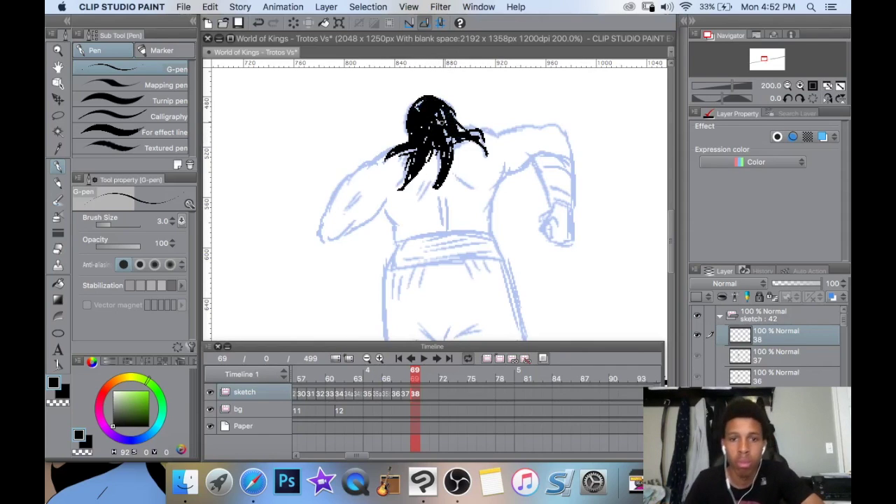
Draw the left shoulder and bent left arm with its elbow and muscle lines.
left_click_drag(450, 142, 476, 118)
mouse_move(417, 126)
left_mouse_down()
mouse_move(406, 149)
mouse_move(376, 164)
mouse_move(366, 191)
left_mouse_up()
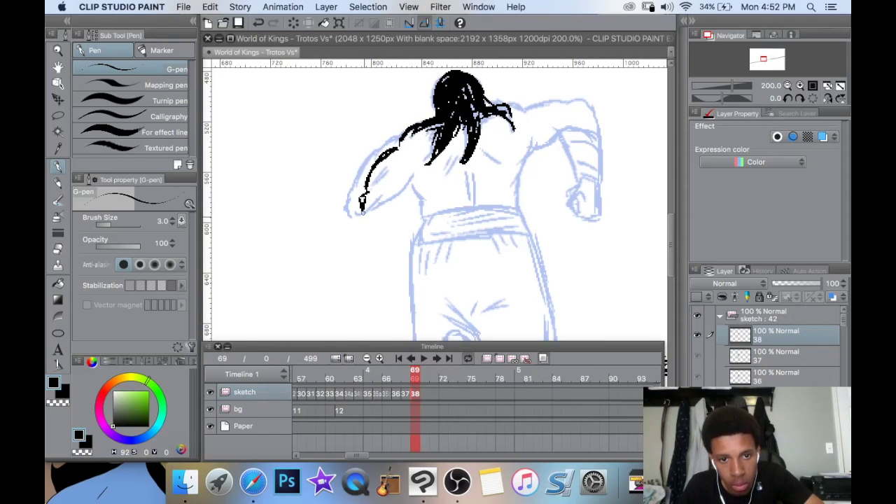
mouse_move(414, 176)
left_mouse_down()
mouse_move(385, 207)
mouse_move(403, 201)
mouse_move(407, 193)
mouse_move(381, 195)
left_mouse_up()
scroll(412, 158, "right", 5)
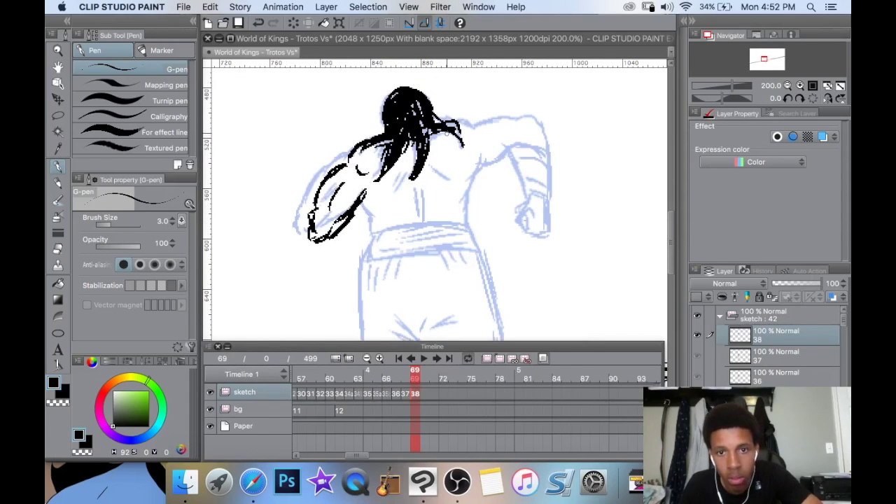
Draw the top of the right shoulder and both sides of the torso down to the waist.
mouse_move(469, 125)
left_mouse_down()
mouse_move(519, 125)
mouse_move(503, 129)
left_mouse_up()
mouse_move(470, 176)
left_mouse_down()
mouse_move(480, 152)
mouse_move(459, 227)
left_mouse_up()
mouse_move(359, 194)
left_mouse_down()
mouse_move(379, 215)
mouse_move(379, 243)
left_mouse_up()
Draw the waist sash with its horizontal folds, plus the spine and back muscle lines above it.
mouse_move(414, 190)
left_mouse_down()
mouse_move(425, 230)
mouse_move(378, 235)
mouse_move(375, 257)
mouse_move(367, 257)
left_mouse_up()
left_click_drag(459, 218, 477, 251)
left_click_drag(476, 248, 379, 252)
left_click_drag(465, 247, 371, 259)
left_click_drag(391, 244, 462, 232)
left_click_drag(470, 187, 490, 212)
left_click_drag(444, 193, 460, 207)
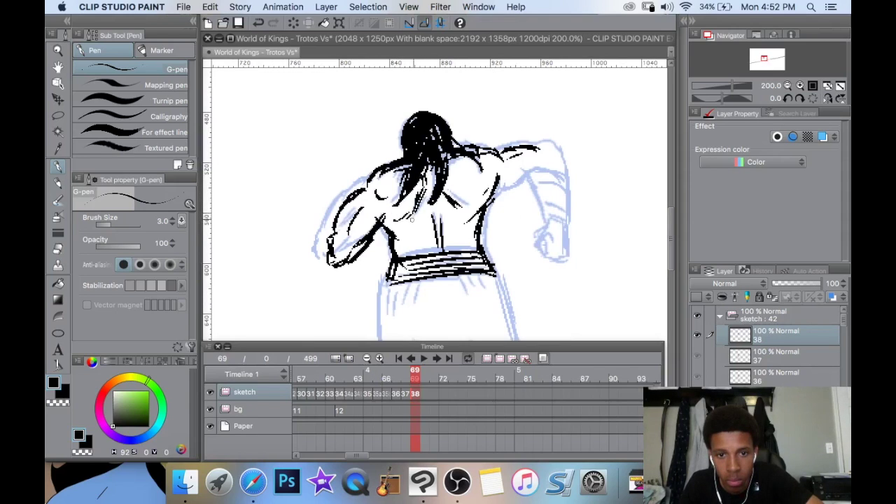
Draw the bent right arm with its upper-arm contours, banded forearm and clenched fist.
left_click_drag(461, 210, 414, 223)
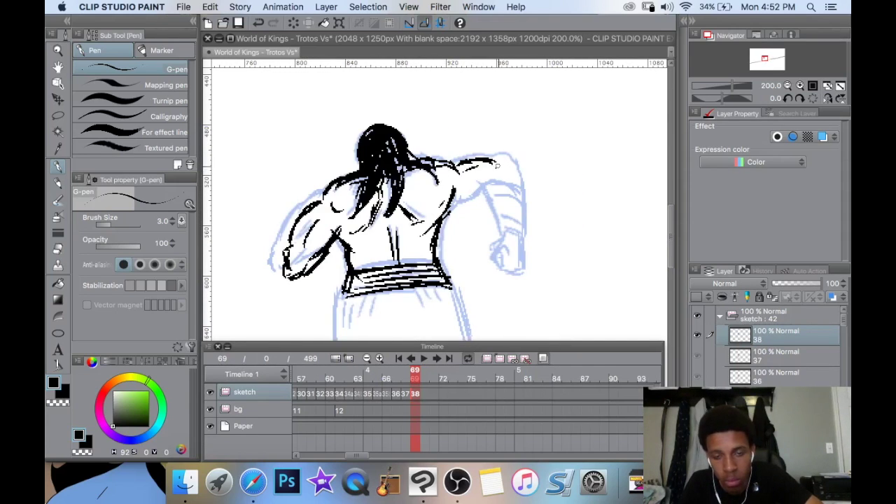
mouse_move(517, 171)
left_mouse_down()
mouse_move(508, 202)
mouse_move(490, 189)
mouse_move(488, 237)
left_mouse_up()
left_click_drag(516, 196, 495, 244)
left_click_drag(487, 185, 483, 238)
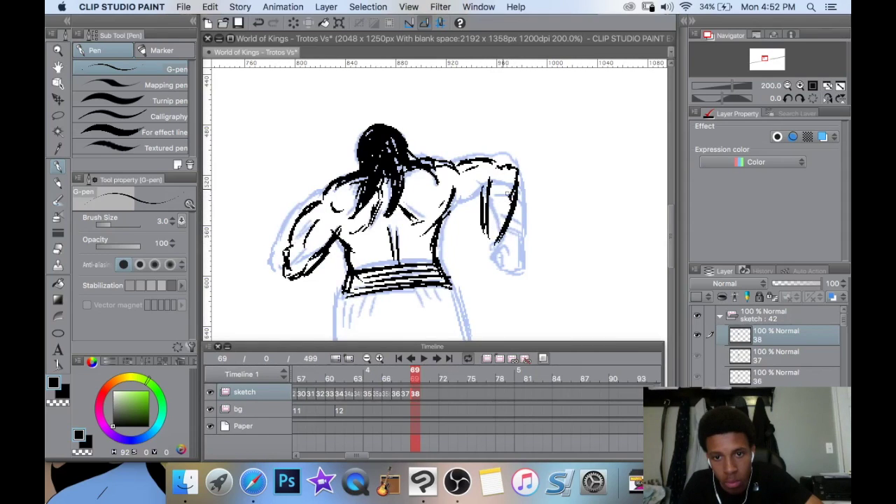
mouse_move(453, 201)
left_mouse_down()
mouse_move(481, 198)
mouse_move(477, 177)
left_mouse_up()
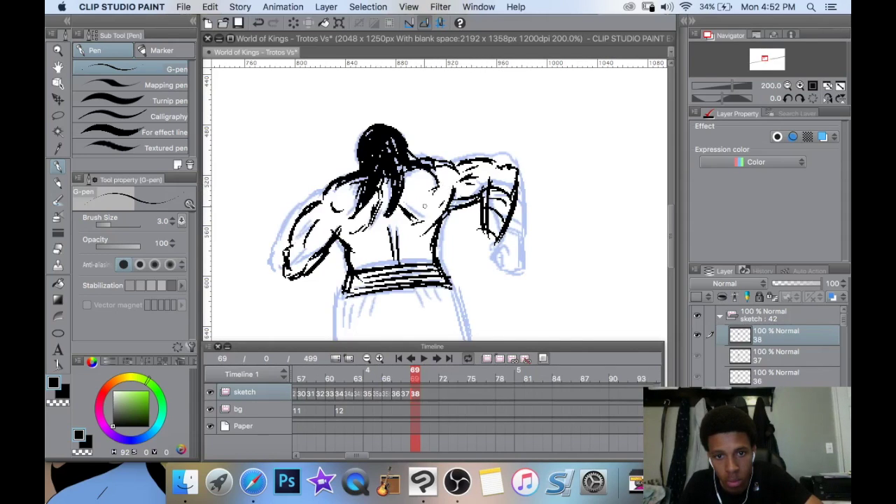
mouse_move(481, 233)
left_mouse_down()
mouse_move(468, 261)
mouse_move(476, 262)
left_mouse_up()
Draw the outer contour of the left thigh below the sash.
left_click_drag(544, 207, 586, 78)
key("super+minus")
left_click_drag(391, 179, 388, 267)
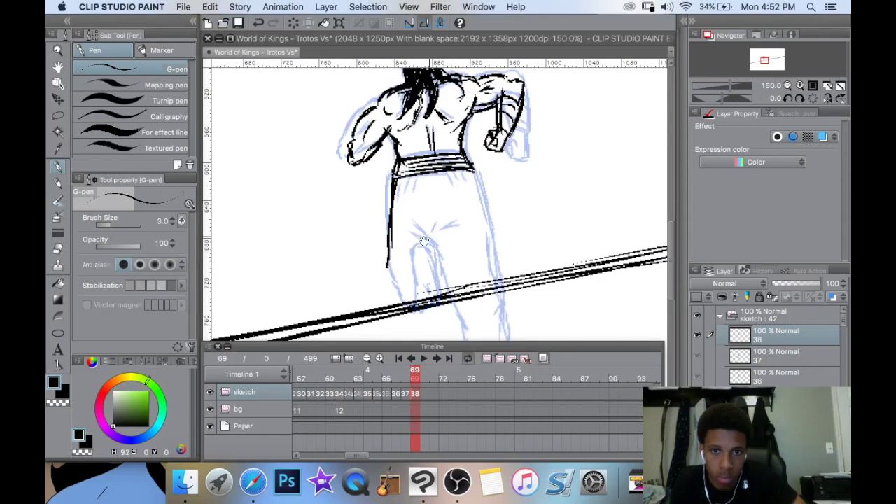
left_click_drag(424, 241, 422, 198)
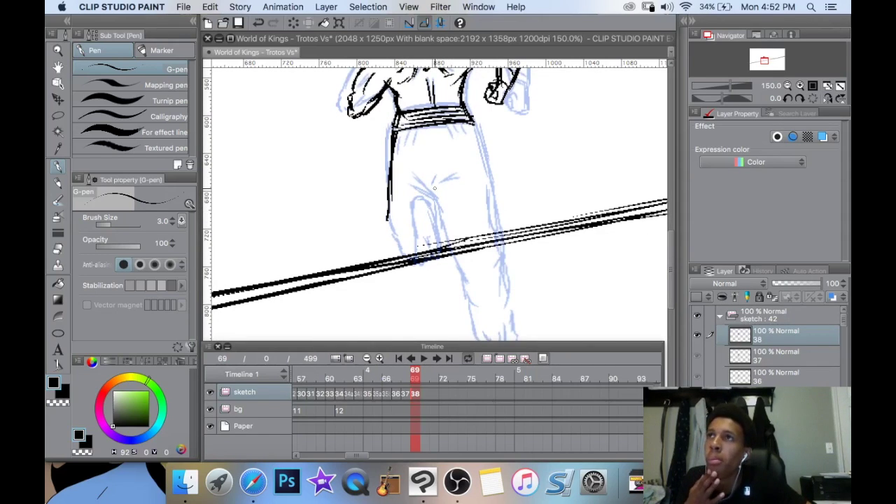
Compare the legs on cels 36 and 37, and draw the bent left knee and raised foot's sole on cel 38.
left_click(407, 394)
left_click(398, 394)
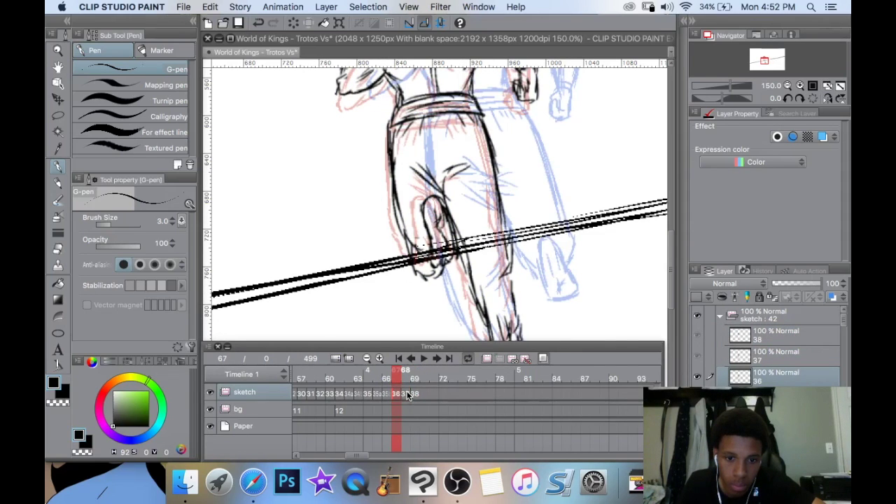
left_click(406, 394)
left_click(415, 394)
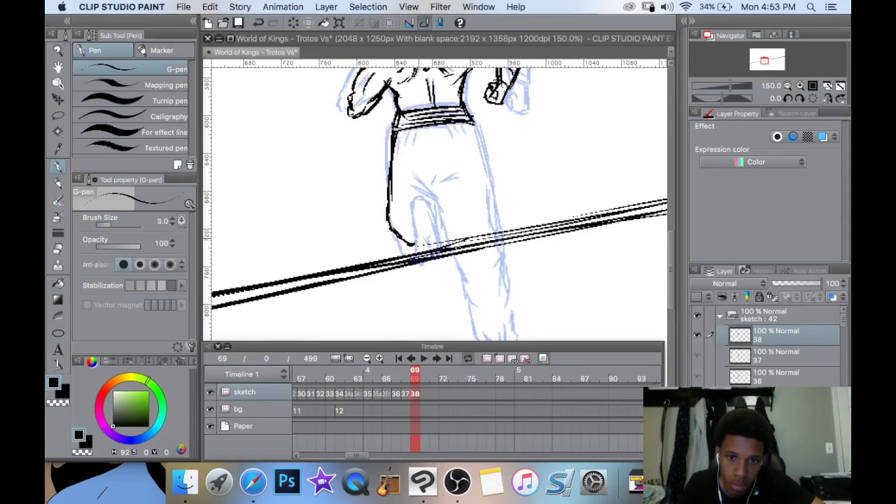
left_click_drag(413, 214, 418, 249)
left_click_drag(434, 202, 440, 244)
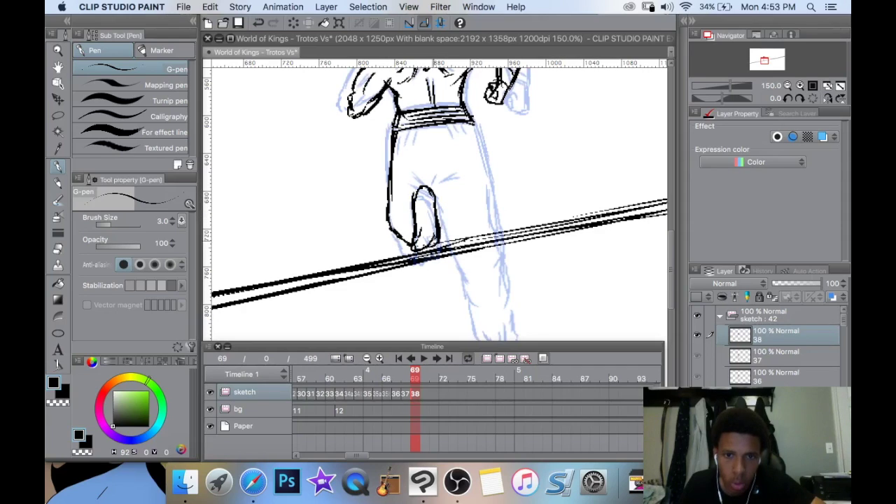
Draw the seat creases above the raised foot and the trouser folds below the sash on cel 38.
mouse_move(454, 182)
left_mouse_down()
mouse_move(487, 160)
mouse_move(439, 150)
left_mouse_up()
mouse_move(493, 153)
left_mouse_down()
mouse_move(475, 167)
mouse_move(482, 177)
left_mouse_up()
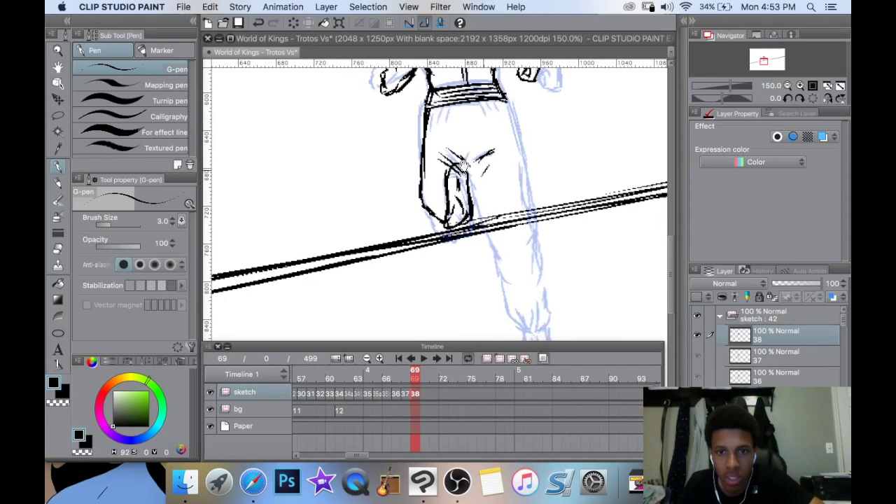
left_click_drag(522, 150, 465, 148)
left_click_drag(442, 101, 445, 117)
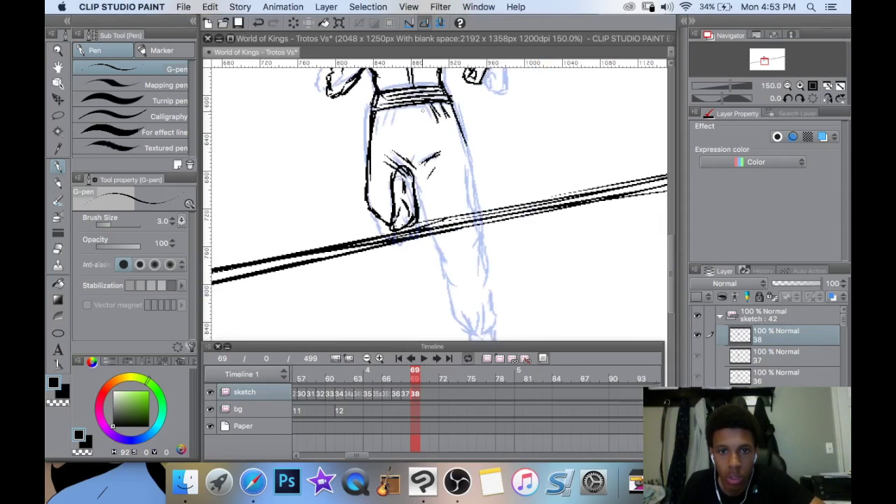
mouse_move(443, 168)
left_mouse_down()
mouse_move(416, 133)
mouse_move(422, 175)
left_mouse_up()
Draw the planted right leg's thigh, knee and calf contours down to the gathered trouser cuff.
mouse_move(445, 91)
left_mouse_down()
mouse_move(462, 140)
mouse_move(454, 180)
mouse_move(460, 213)
left_mouse_up()
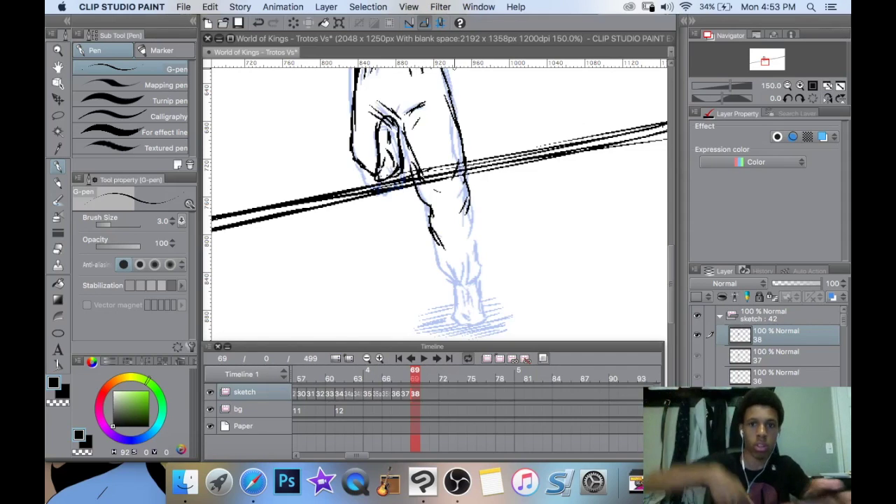
left_click_drag(464, 207, 474, 241)
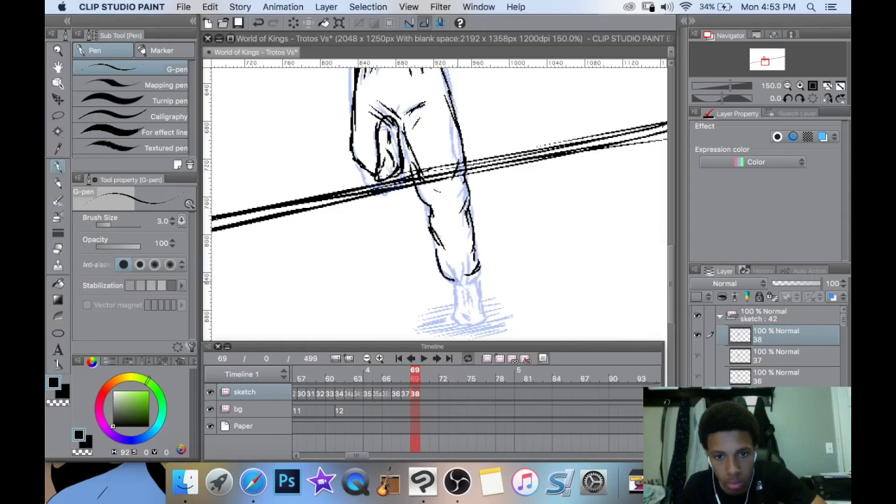
left_click_drag(463, 248, 455, 274)
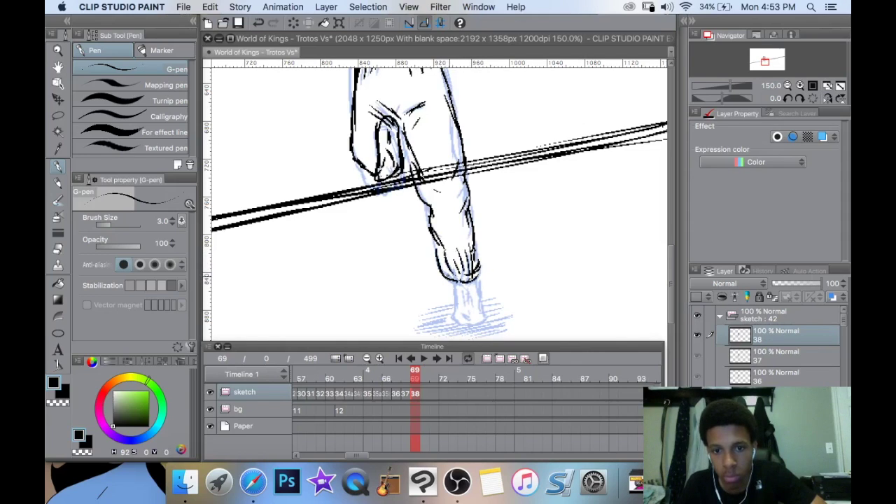
Draw the ankle and foot below the planted leg's trouser cuff.
scroll(596, 199, "down", 3)
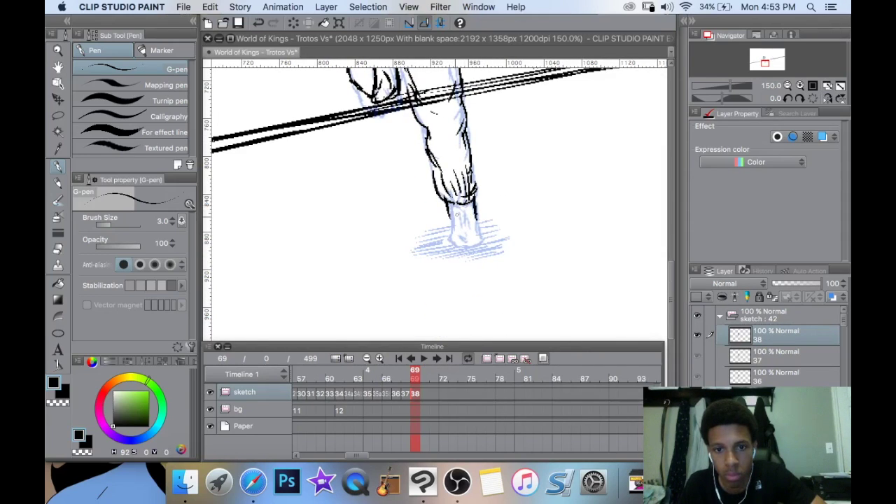
left_click_drag(447, 200, 455, 246)
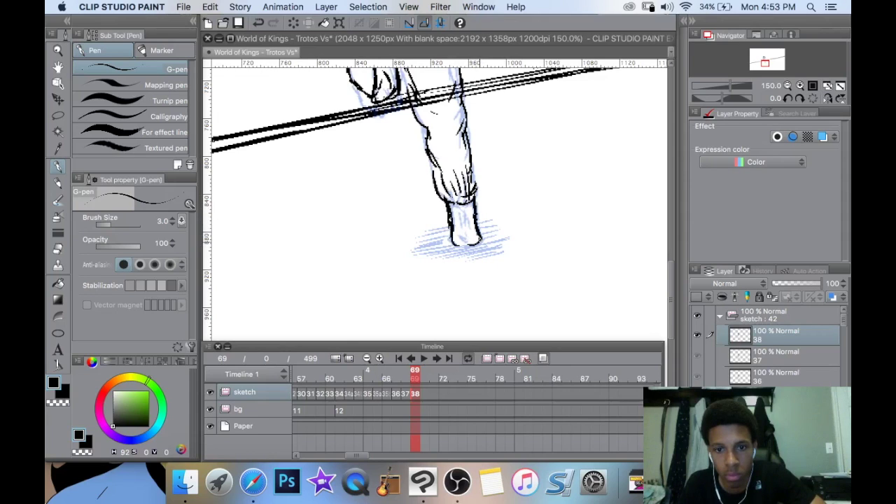
scroll(510, 205, "up", 1)
scroll(510, 205, "left", 1)
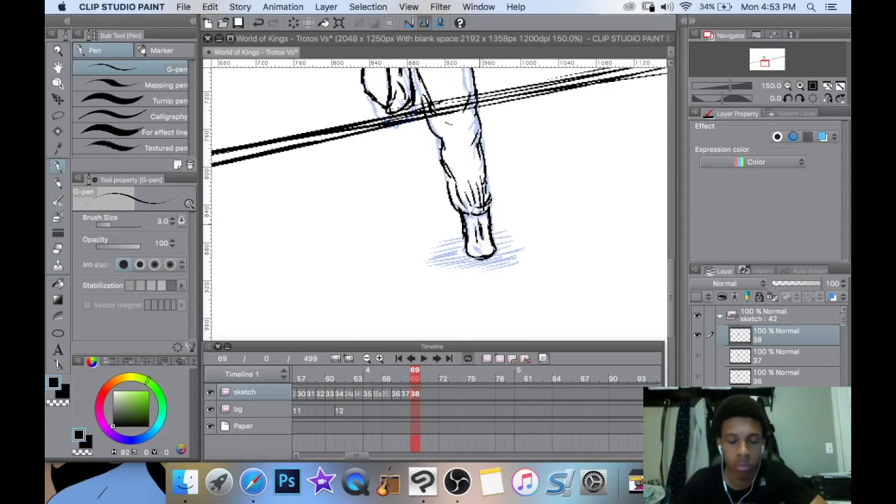
Erase the planted leg's foot, ankle and gathered trouser cuff.
key("e")
left_click_drag(495, 246, 469, 250)
key("p")
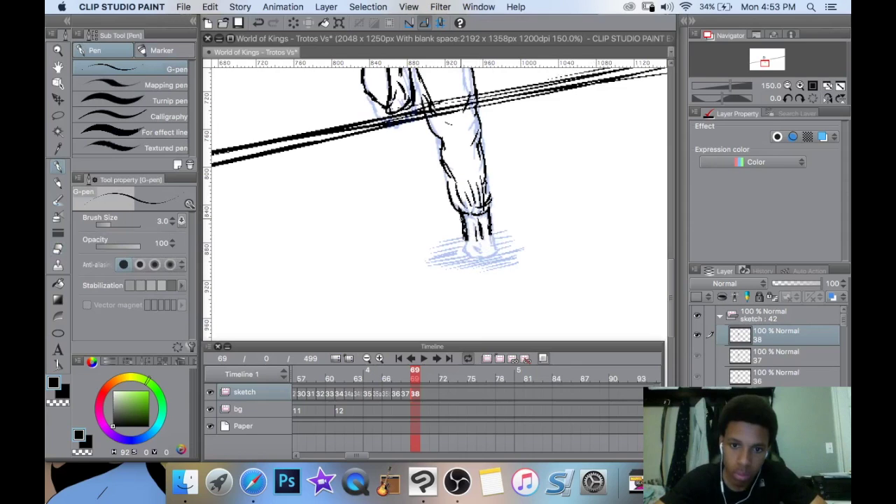
key("e")
mouse_move(486, 175)
left_mouse_down()
mouse_move(468, 248)
mouse_move(469, 191)
left_mouse_up()
Redraw the planted leg's lower calf, gathered cuff folds, ankle and foot, with the cuff slightly higher.
key("p")
mouse_move(483, 154)
left_mouse_down()
mouse_move(487, 184)
mouse_move(475, 200)
left_mouse_up()
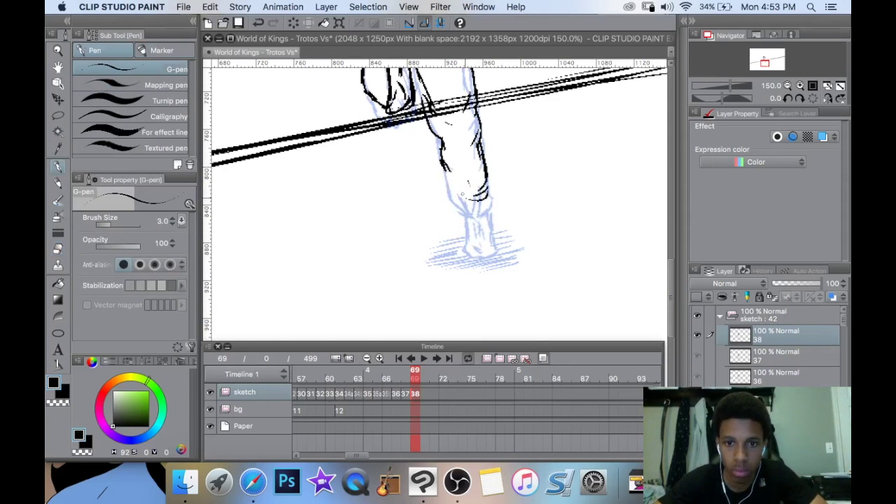
left_click_drag(460, 166, 471, 196)
mouse_move(479, 180)
left_mouse_down()
mouse_move(481, 205)
mouse_move(459, 223)
mouse_move(465, 232)
left_mouse_up()
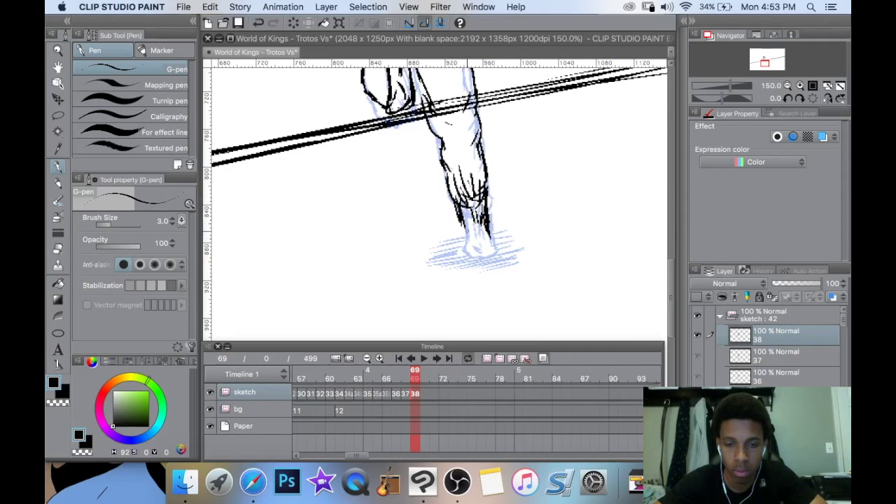
mouse_move(466, 232)
left_mouse_down()
mouse_move(462, 254)
mouse_move(476, 262)
mouse_move(468, 260)
left_mouse_up()
mouse_move(494, 199)
left_mouse_down()
mouse_move(496, 160)
mouse_move(496, 207)
left_mouse_up()
Hatch the ground shadow around the planted foot with slanted parallel strokes.
left_click_drag(527, 272, 473, 283)
left_click_drag(518, 273, 434, 283)
mouse_move(488, 275)
left_mouse_down()
mouse_move(430, 286)
mouse_move(406, 280)
left_mouse_up()
left_click_drag(461, 253, 420, 261)
mouse_move(522, 262)
left_mouse_down()
mouse_move(493, 273)
mouse_move(498, 264)
left_mouse_up()
left_click_drag(543, 245, 496, 254)
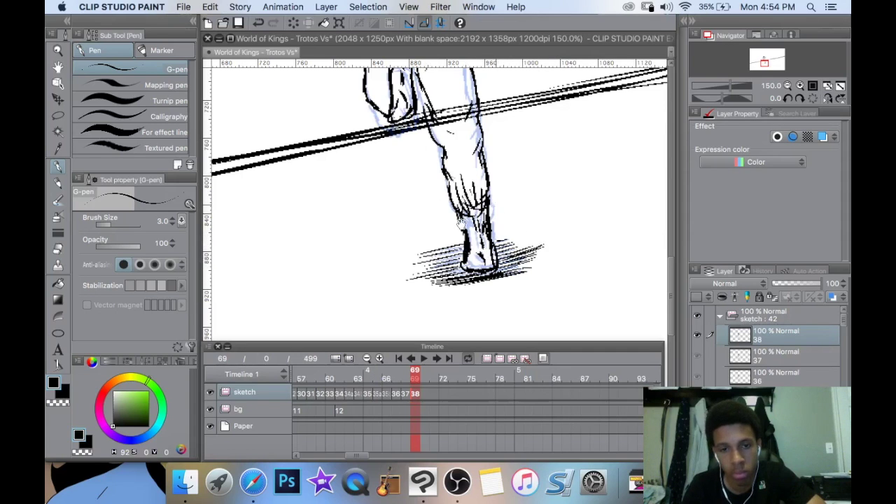
Scale the drawing on cel 38 to 97 % and nudge it slightly upward.
scroll(498, 186, "down", 5)
scroll(518, 190, "down", 2)
key("ctrl+t")
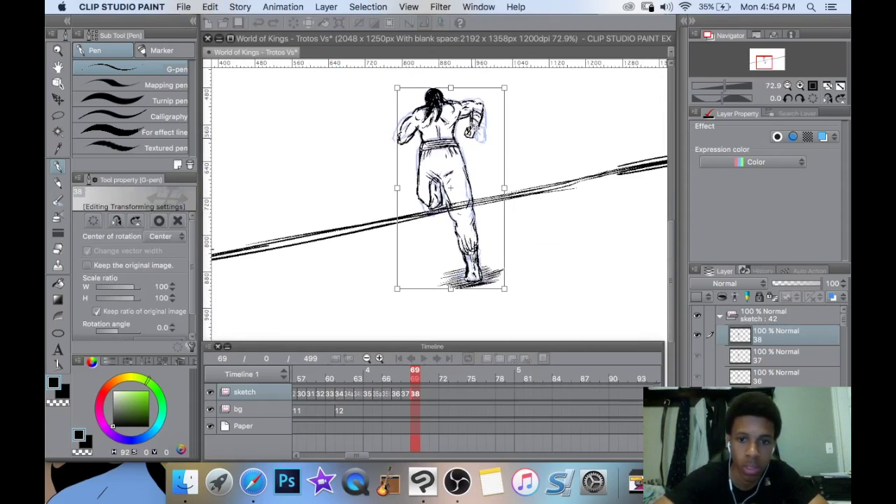
left_click_drag(504, 88, 501, 94)
left_click_drag(468, 155, 467, 151)
key("p")
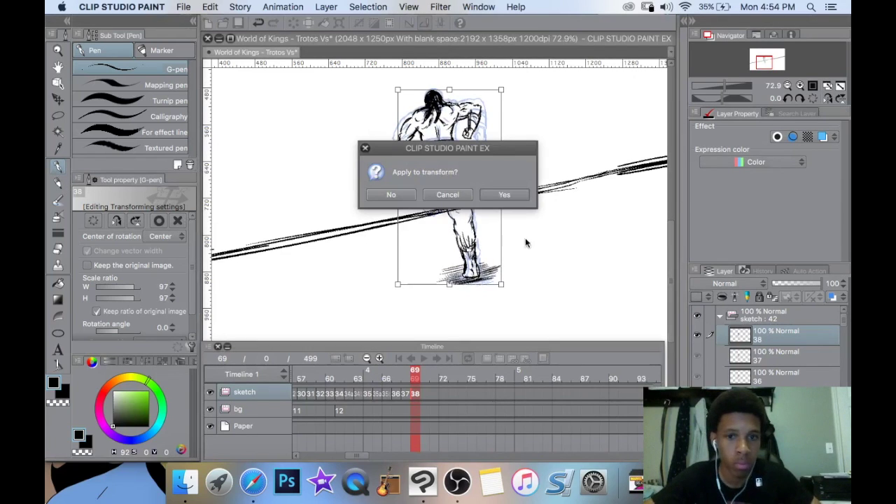
left_click(504, 195)
Add cel 39 at frame 70 and draw the black-filled head with hair strands falling over the shoulders.
left_click(498, 360)
left_click_drag(480, 171, 474, 224)
scroll(414, 158, "up", 4)
left_click_drag(431, 146, 405, 198)
scroll(406, 197, "up", 2)
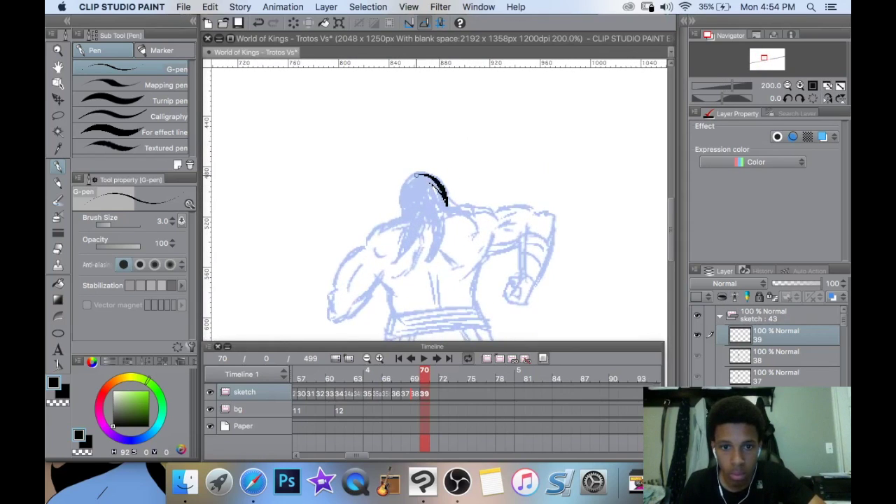
mouse_move(403, 178)
left_mouse_down()
mouse_move(403, 212)
mouse_move(376, 245)
mouse_move(424, 224)
mouse_move(440, 265)
left_mouse_up()
mouse_move(453, 204)
left_mouse_down()
mouse_move(481, 217)
mouse_move(431, 224)
mouse_move(439, 235)
mouse_move(423, 215)
left_mouse_up()
left_click_drag(417, 209, 411, 238)
mouse_move(413, 213)
left_mouse_down()
mouse_move(400, 225)
mouse_move(434, 199)
mouse_move(415, 201)
mouse_move(407, 188)
mouse_move(467, 162)
left_mouse_up()
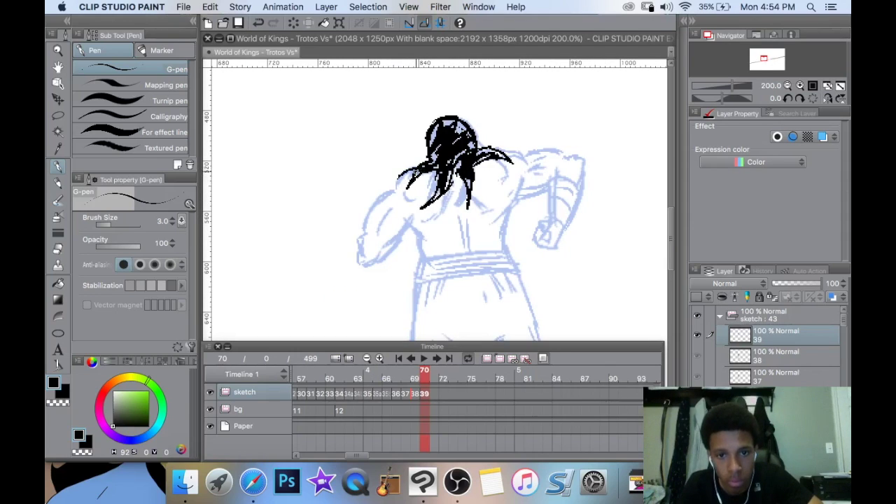
Draw the left shoulder and bent arm with its muscle lines, banded forearm and clenched fist.
mouse_move(393, 190)
left_mouse_down()
mouse_move(367, 207)
mouse_move(354, 232)
left_mouse_up()
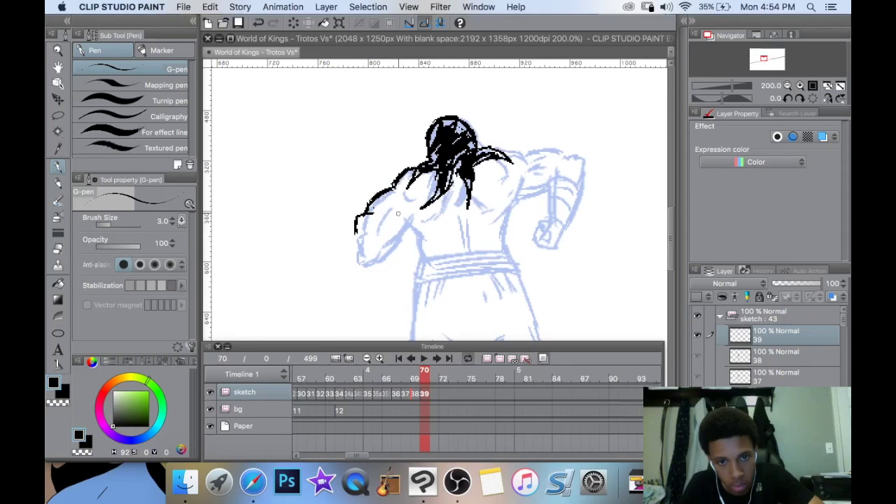
left_click_drag(408, 212, 390, 229)
left_click_drag(355, 235, 375, 264)
mouse_move(389, 226)
left_mouse_down()
mouse_move(395, 267)
mouse_move(389, 230)
left_mouse_up()
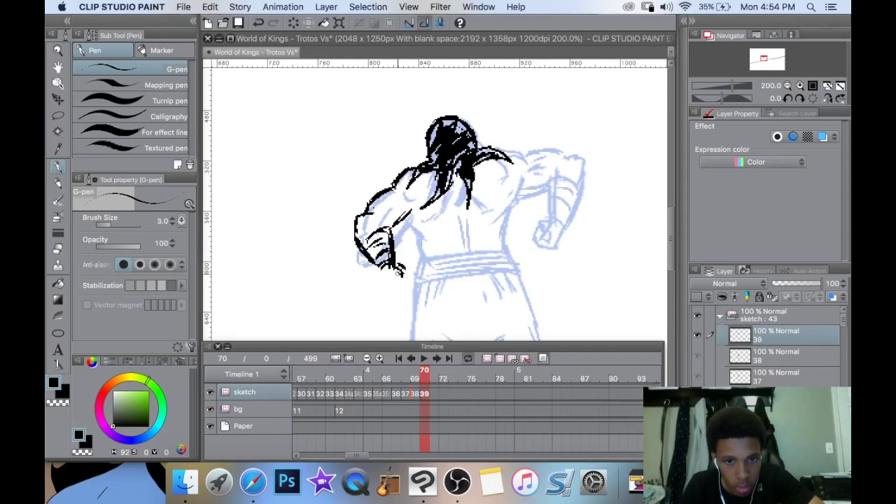
left_click_drag(390, 268, 384, 280)
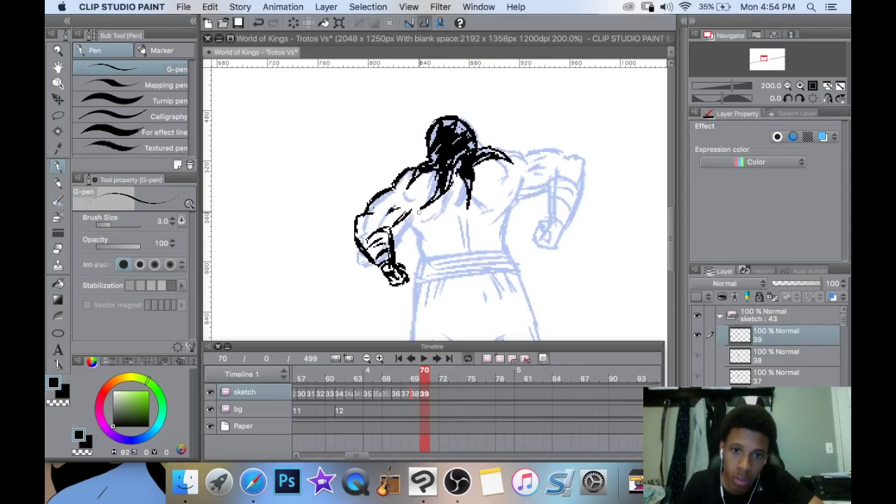
Draw both sides of the torso, the spine and the back muscle lines.
left_click_drag(406, 207, 427, 231)
mouse_move(446, 198)
left_mouse_down()
mouse_move(450, 218)
mouse_move(482, 208)
mouse_move(450, 226)
left_mouse_up()
left_click_drag(460, 214, 468, 246)
left_click_drag(465, 210, 471, 248)
mouse_move(510, 180)
left_mouse_down()
mouse_move(492, 219)
mouse_move(499, 243)
mouse_move(461, 259)
mouse_move(437, 259)
left_mouse_up()
Draw the waist sash with its horizontal bands below the back.
left_click_drag(500, 247, 422, 251)
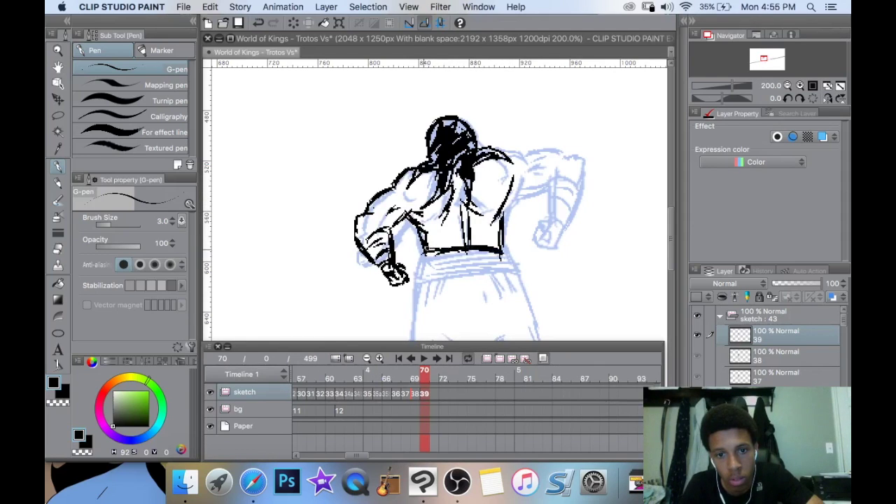
left_click_drag(487, 238, 430, 245)
left_click_drag(481, 242, 419, 249)
mouse_move(500, 240)
left_mouse_down()
mouse_move(512, 267)
mouse_move(422, 266)
mouse_move(440, 181)
mouse_move(427, 127)
left_mouse_up()
Draw the raised left leg's outer thigh and bent knee, plus the lifted foot with its sole lines.
key("super+minus")
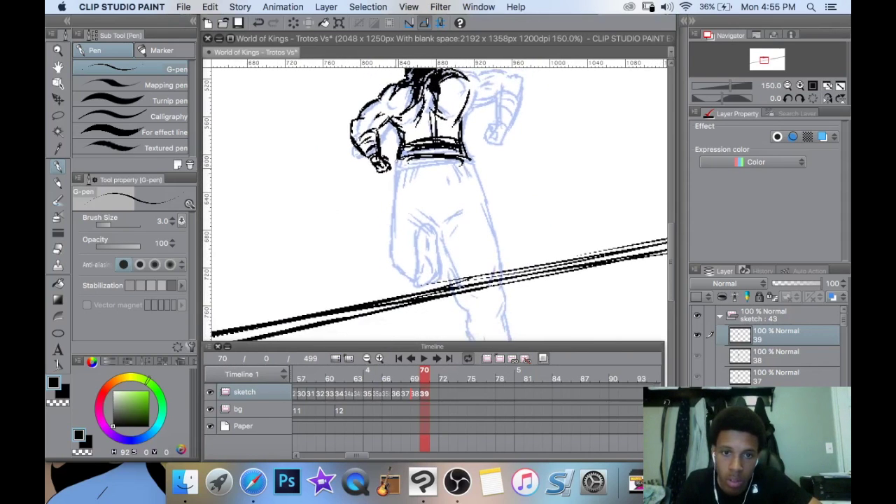
scroll(403, 139, "down", 3)
left_click_drag(389, 114, 384, 180)
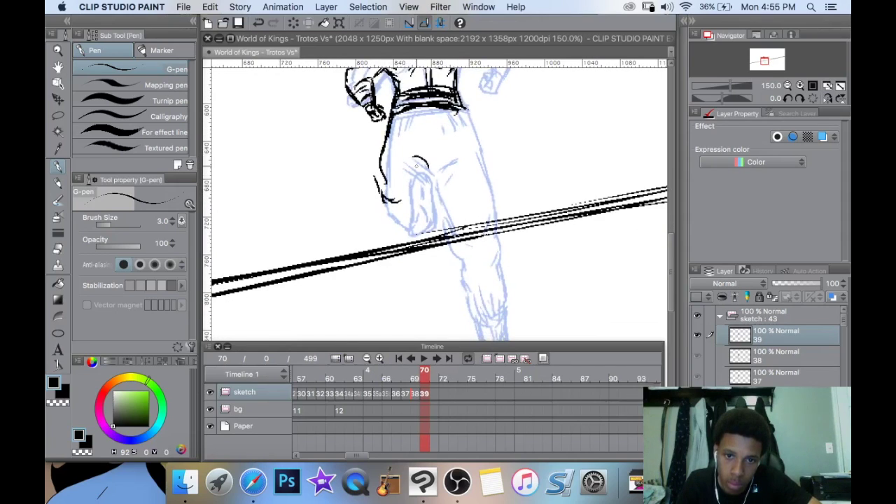
mouse_move(424, 164)
left_mouse_down()
mouse_move(427, 200)
mouse_move(414, 207)
left_mouse_up()
left_click_drag(414, 203, 422, 195)
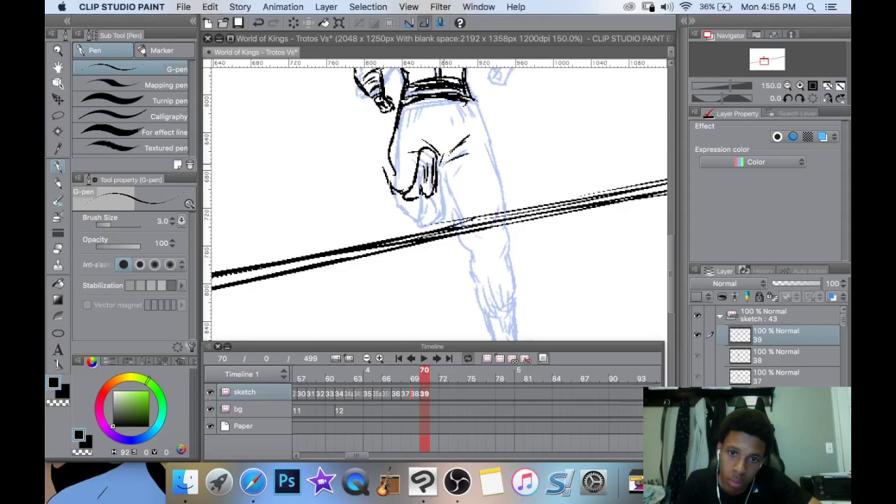
Add the seat creases beside the raised foot and short trouser folds below the sash.
left_click_drag(457, 157, 447, 163)
left_click_drag(446, 163, 413, 160)
left_click_drag(392, 101, 383, 123)
mouse_move(383, 103)
left_mouse_down()
mouse_move(373, 117)
mouse_move(416, 108)
left_mouse_up()
Draw the planted right leg from thigh to gathered cuff, including its ankle and foot.
mouse_move(419, 100)
left_mouse_down()
mouse_move(434, 115)
mouse_move(421, 97)
mouse_move(442, 207)
left_mouse_up()
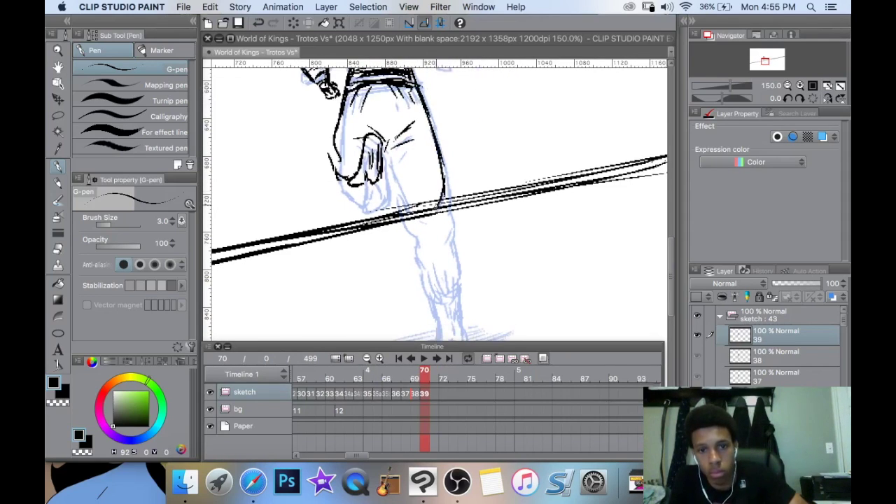
mouse_move(388, 157)
left_mouse_down()
mouse_move(391, 190)
mouse_move(426, 261)
left_mouse_up()
mouse_move(449, 210)
left_mouse_down()
mouse_move(454, 269)
mouse_move(426, 276)
mouse_move(435, 282)
mouse_move(452, 267)
mouse_move(440, 287)
left_mouse_up()
left_click_drag(446, 259, 438, 289)
scroll(489, 218, "down", 3)
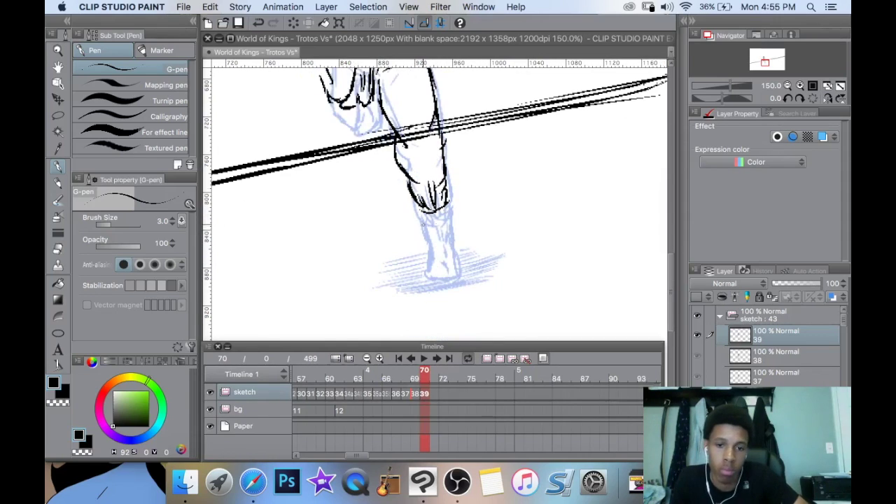
mouse_move(422, 208)
left_mouse_down()
mouse_move(429, 232)
mouse_move(452, 238)
mouse_move(425, 257)
mouse_move(458, 246)
mouse_move(456, 255)
mouse_move(480, 255)
left_mouse_up()
Hatch the ground shadow under cel 39's planted foot with dense slanted strokes.
left_click_drag(402, 269, 479, 258)
mouse_move(415, 270)
left_mouse_down()
mouse_move(481, 262)
mouse_move(407, 278)
left_mouse_up()
left_click_drag(487, 270, 426, 282)
left_click_drag(482, 263, 399, 275)
left_click_drag(431, 262, 392, 267)
left_click_drag(427, 253, 381, 261)
left_click_drag(424, 243, 382, 250)
mouse_move(491, 247)
left_mouse_down()
mouse_move(454, 256)
mouse_move(456, 249)
left_mouse_up()
left_click_drag(474, 237, 449, 246)
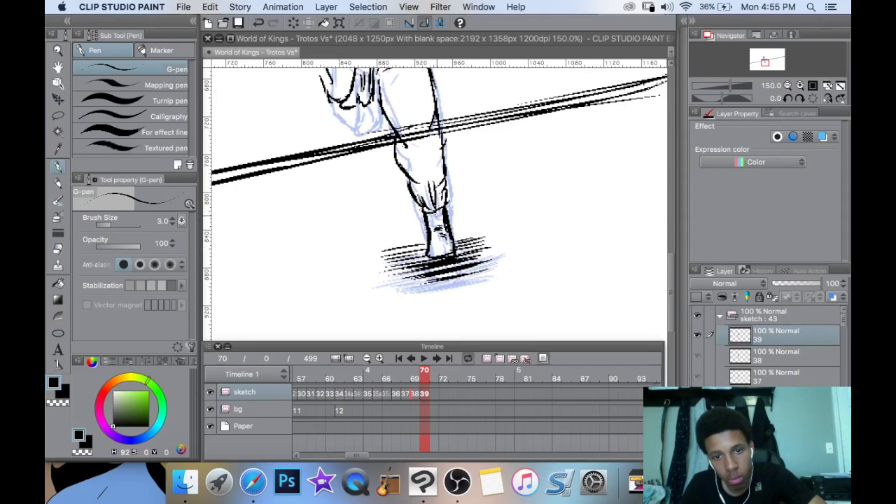
Draw the bent right arm with its elbow swung outward, forearm bands and fist near the torso.
scroll(477, 121, "up", 6)
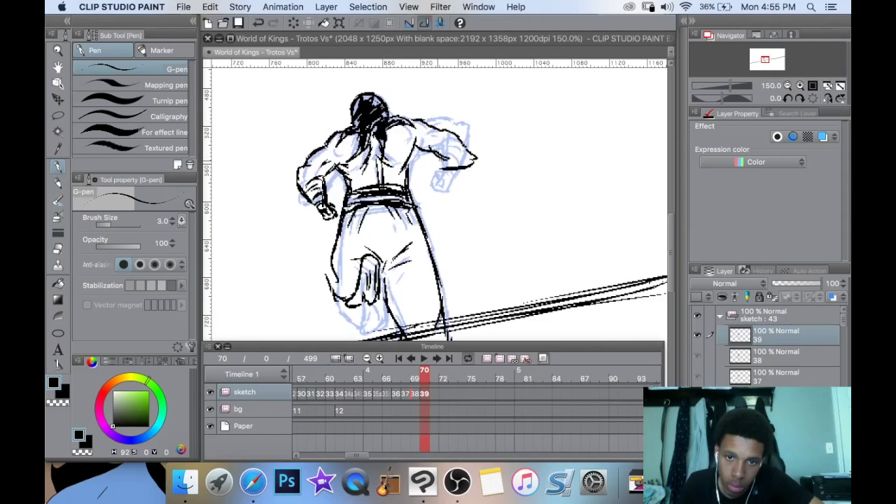
left_click_drag(434, 168, 467, 157)
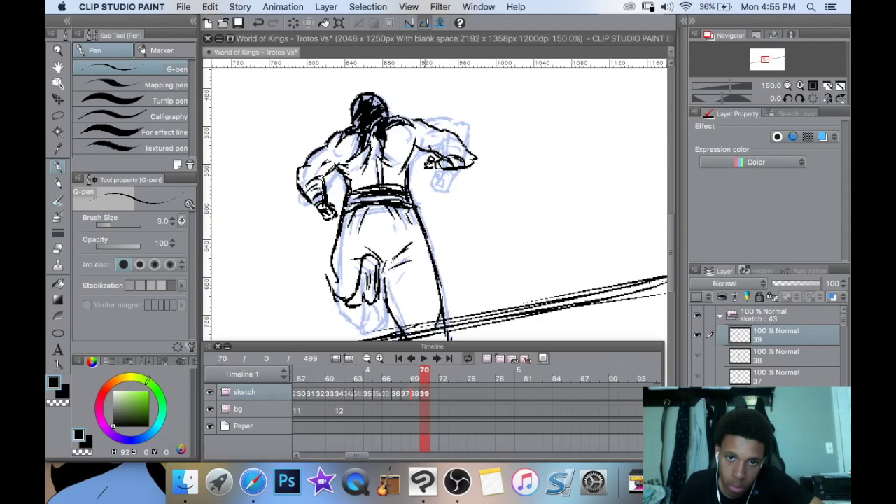
mouse_move(461, 168)
left_mouse_down()
mouse_move(473, 174)
mouse_move(461, 155)
left_mouse_up()
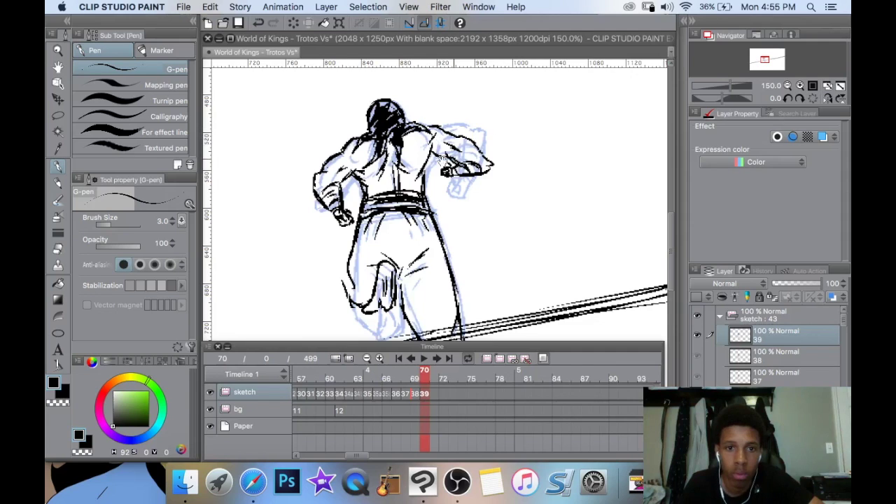
Add cel 40 after cel 39 on the sketch track and return to frame 70.
scroll(444, 161, "left", 2)
scroll(445, 175, "down", 3)
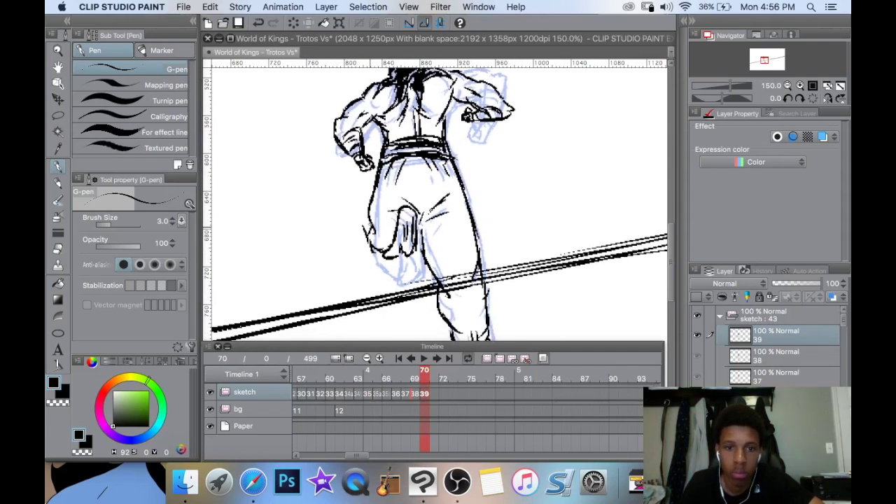
left_click(499, 359)
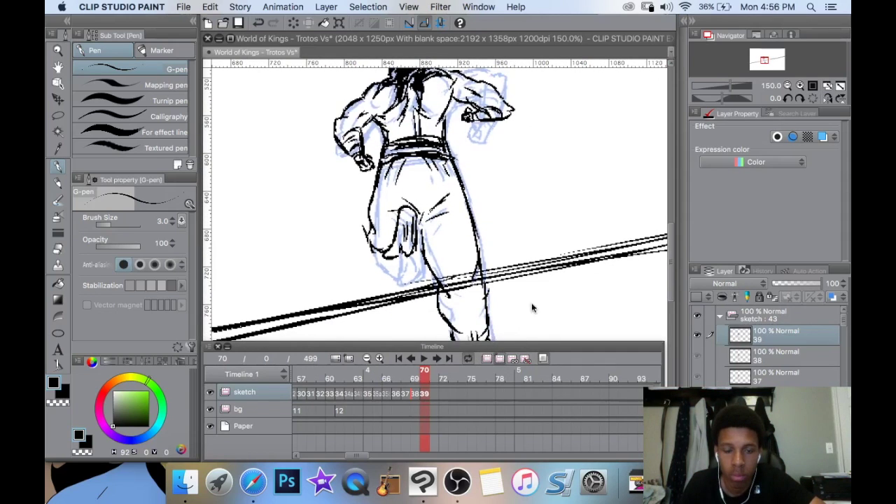
left_click(425, 392)
Scale the drawing on cel 39 to 97 % and shift it slightly up and to the left.
scroll(460, 187, "down", 3)
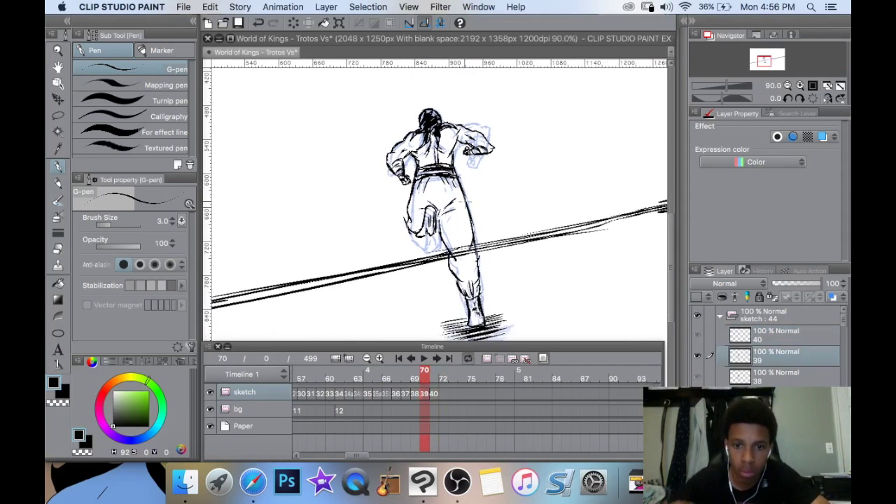
scroll(468, 200, "down", 2)
key("ctrl+t")
left_click_drag(503, 89, 498, 96)
left_click_drag(472, 150, 469, 146)
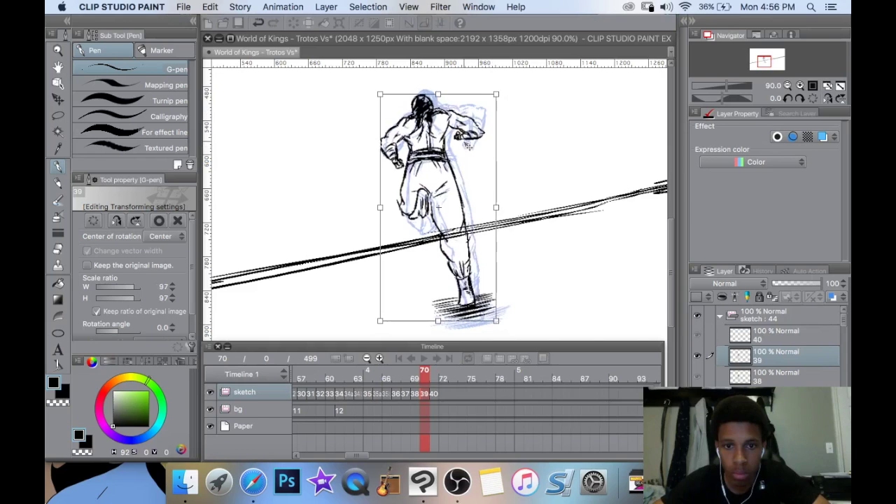
left_click(59, 167)
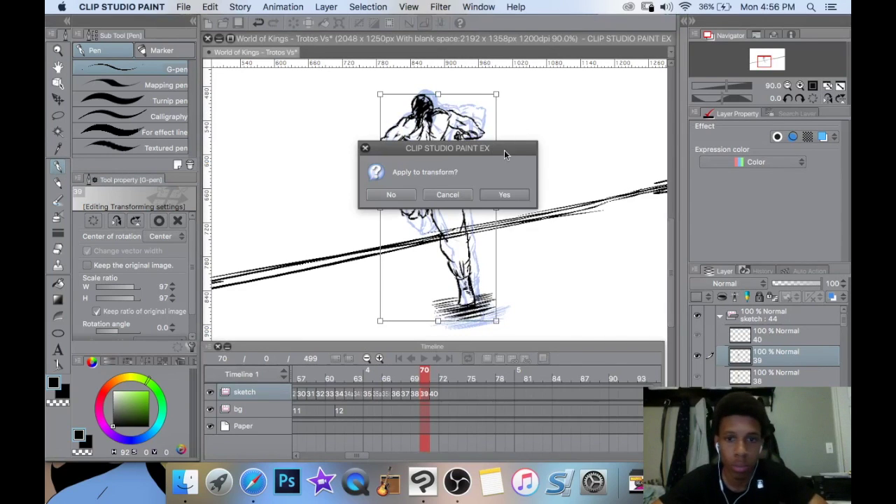
left_click(504, 195)
Shift the running figure slightly left on cels 37, 38 and 39, comparing it with the neighbouring frames.
left_click(406, 396)
left_click(410, 397)
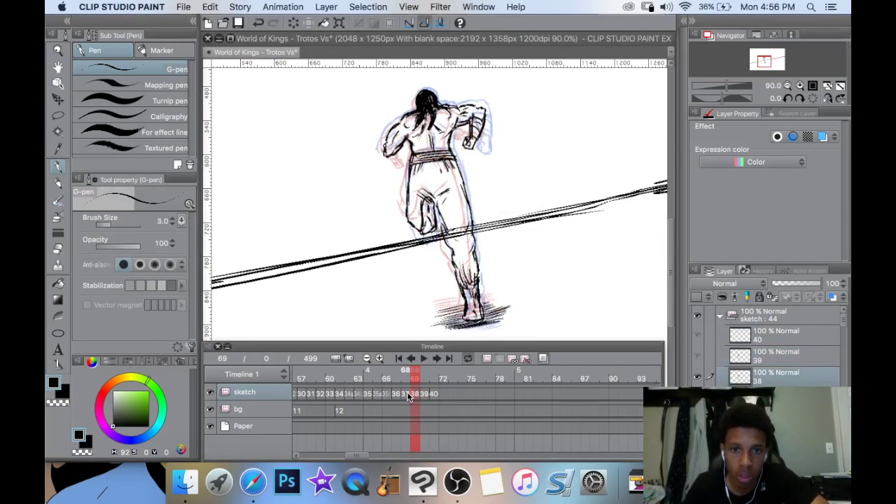
left_click(393, 397)
left_click(386, 397)
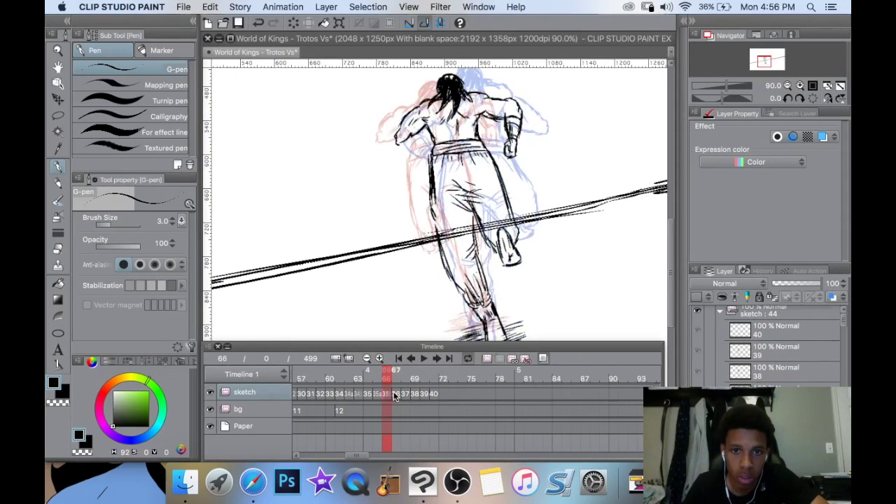
left_click(397, 397)
left_click(404, 397)
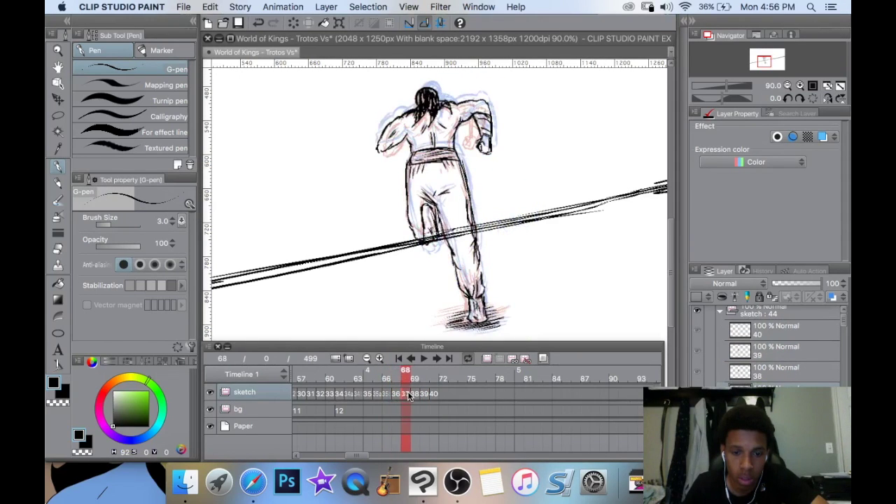
key("k")
left_click_drag(449, 203, 445, 204)
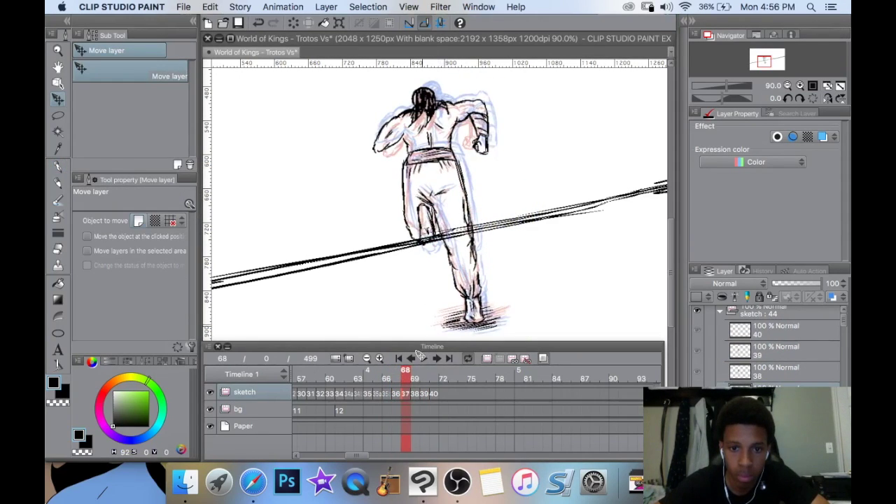
left_click(414, 396)
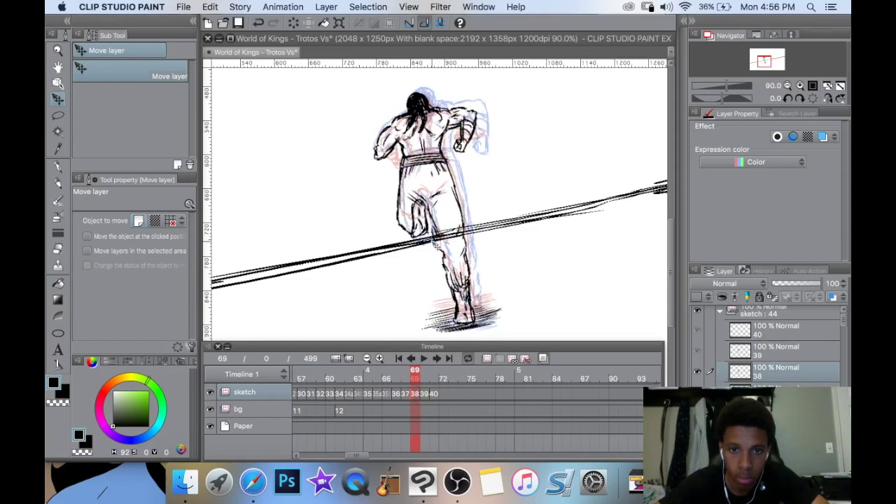
left_click(427, 396)
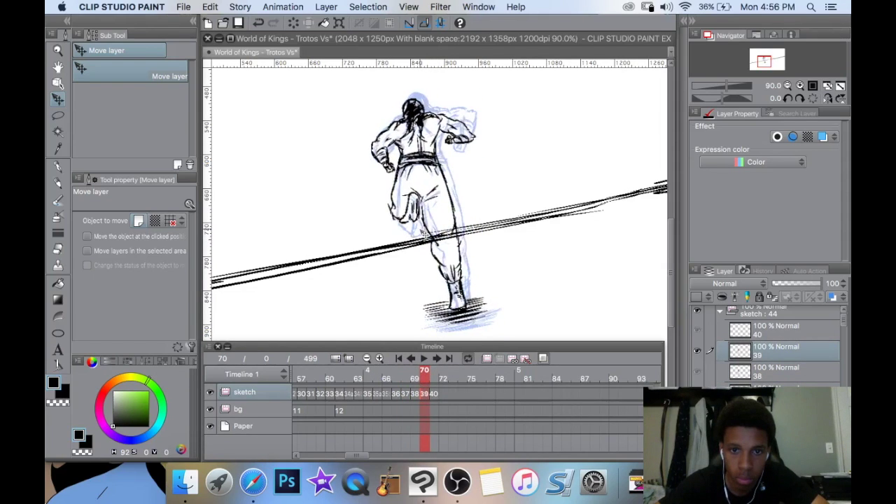
Go to cel 40 at frame 71 and play back the animation to check the run.
left_click(434, 395)
left_click_drag(458, 218, 475, 247)
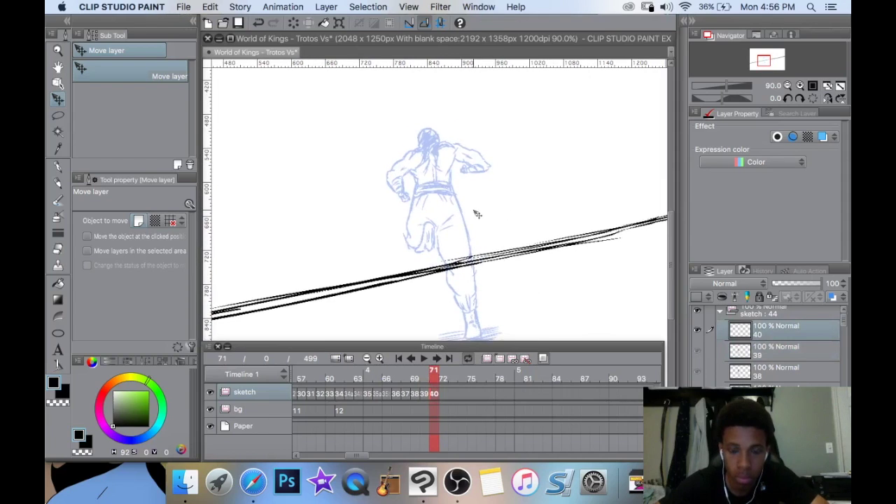
scroll(460, 178, "left", 2)
key("p")
scroll(465, 154, "down", 3)
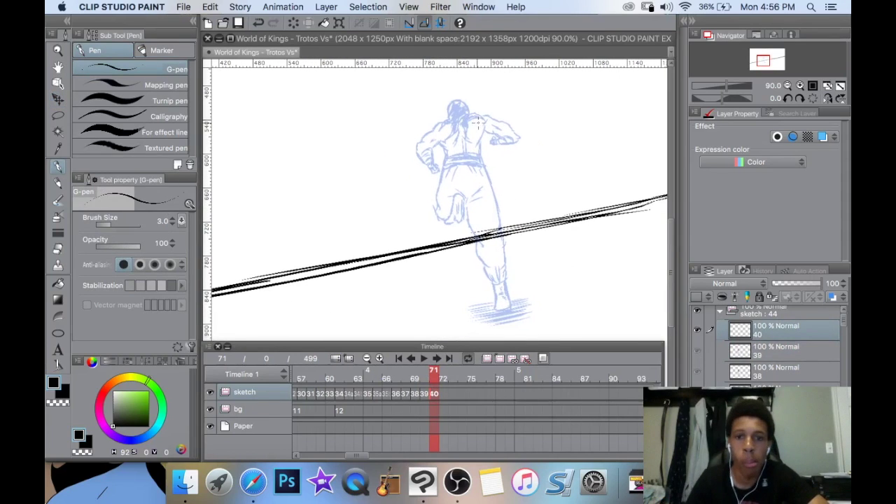
scroll(431, 302, "down", 4)
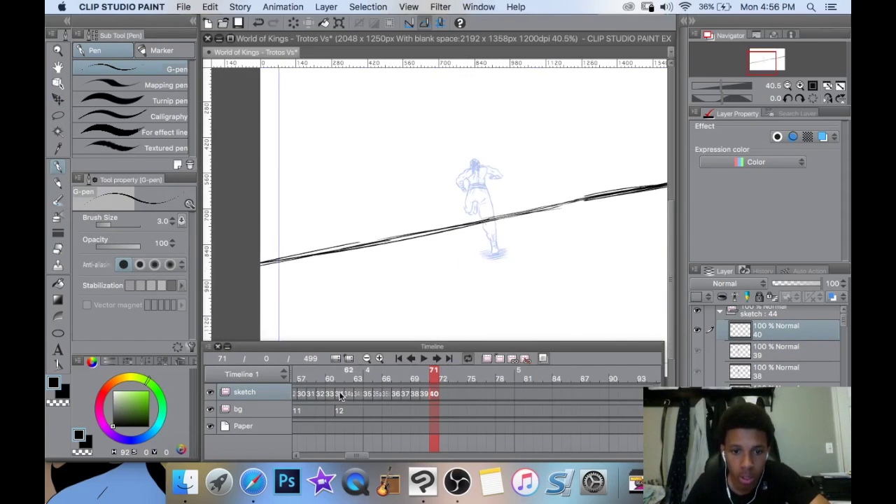
left_click(424, 358)
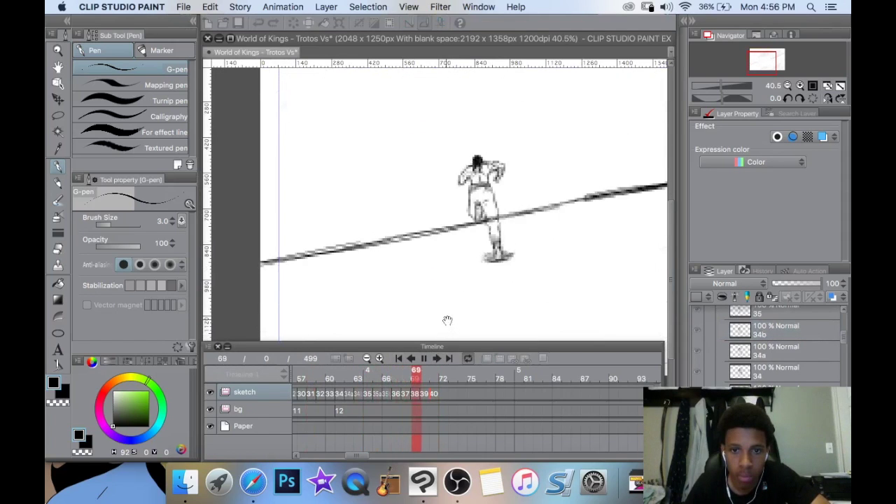
scroll(483, 295, "down", 1)
left_click(424, 358)
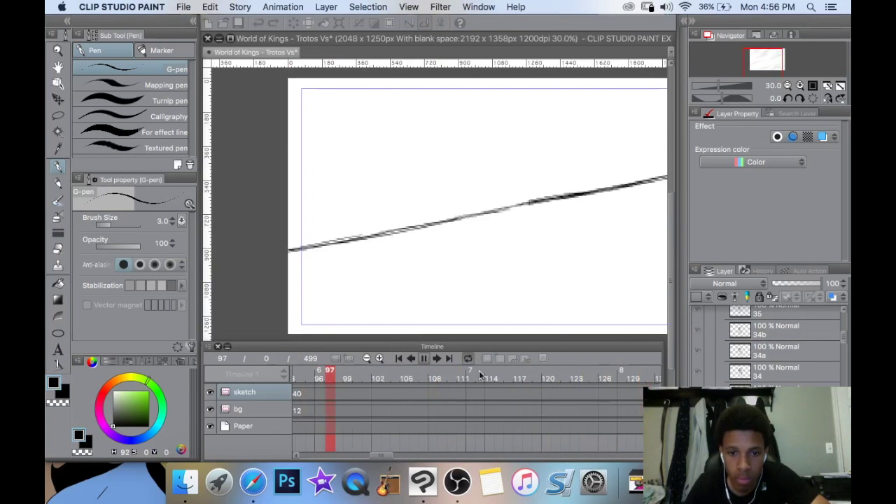
Replay the animation from frame 53 and step through frames 68 to 71 to examine how the runner's size and position change.
left_click_drag(382, 456, 356, 458)
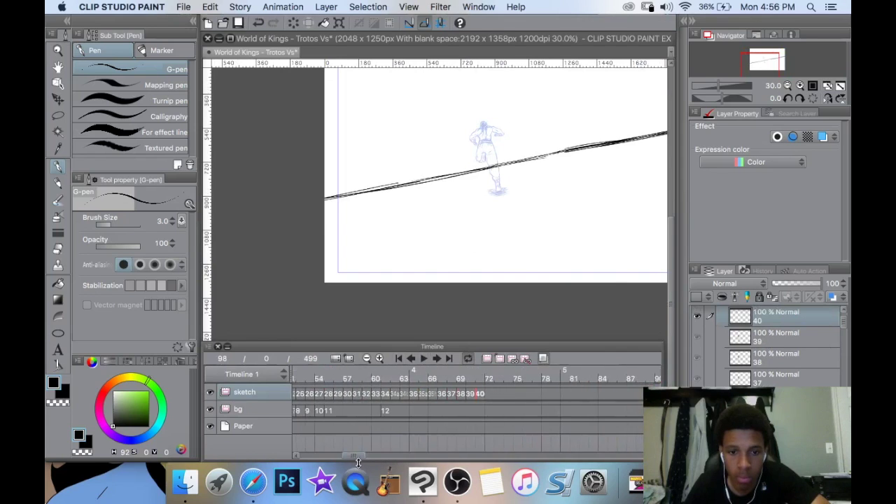
left_click(319, 383)
scroll(422, 249, "down", 5)
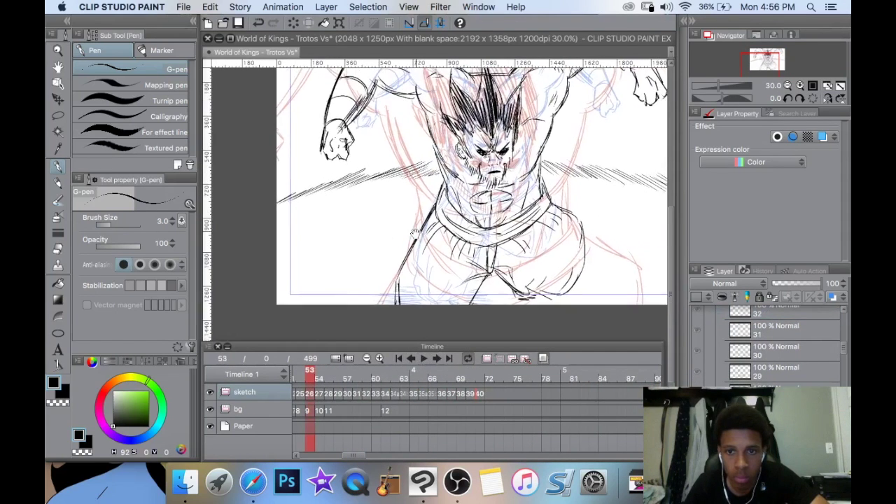
left_click(423, 358)
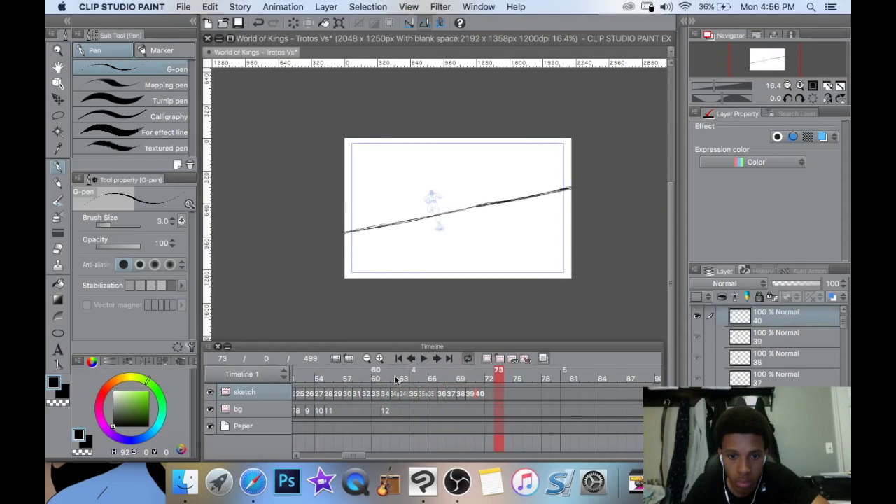
mouse_move(460, 382)
left_mouse_down()
mouse_move(485, 378)
mouse_move(451, 380)
left_mouse_up()
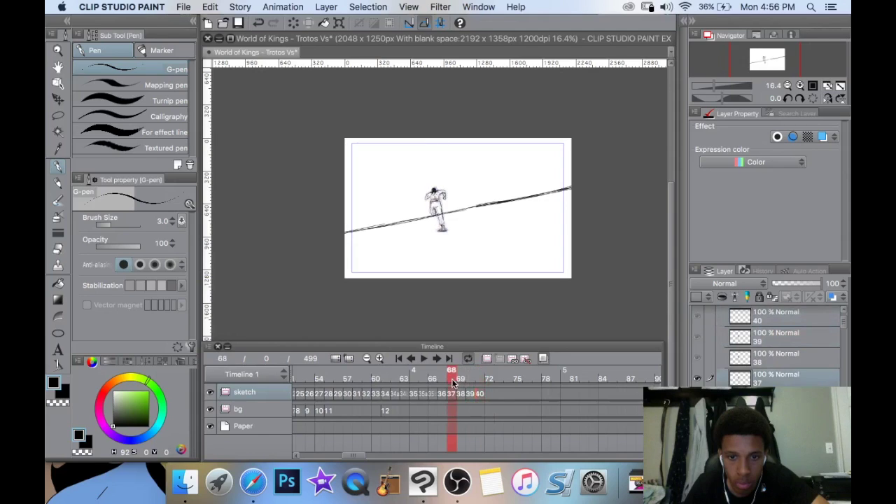
left_click(436, 358)
left_click(437, 358)
left_click(437, 359)
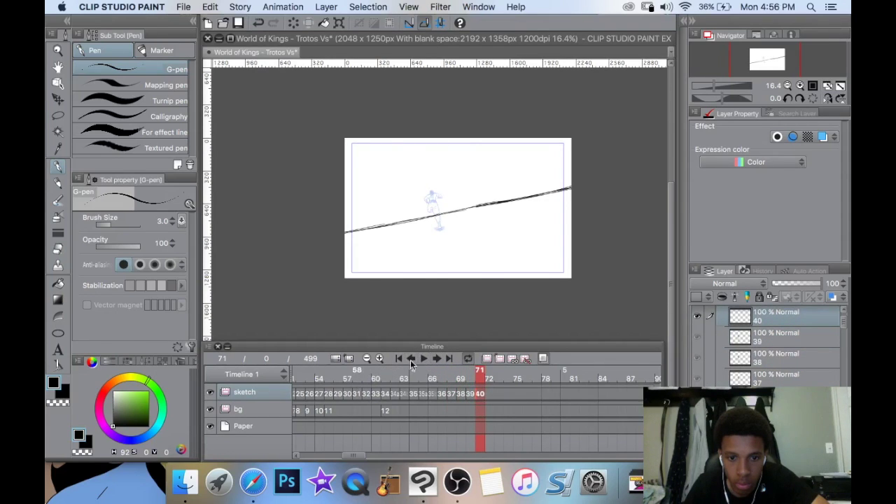
left_click(424, 359)
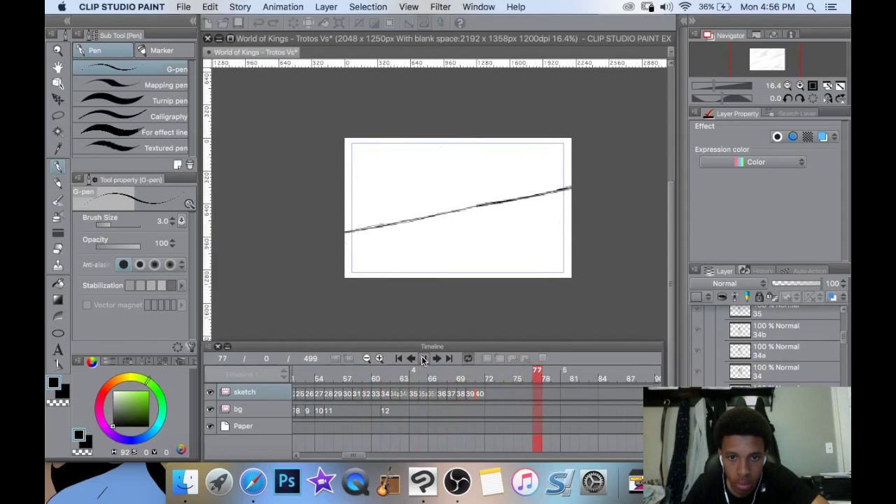
left_click(424, 358)
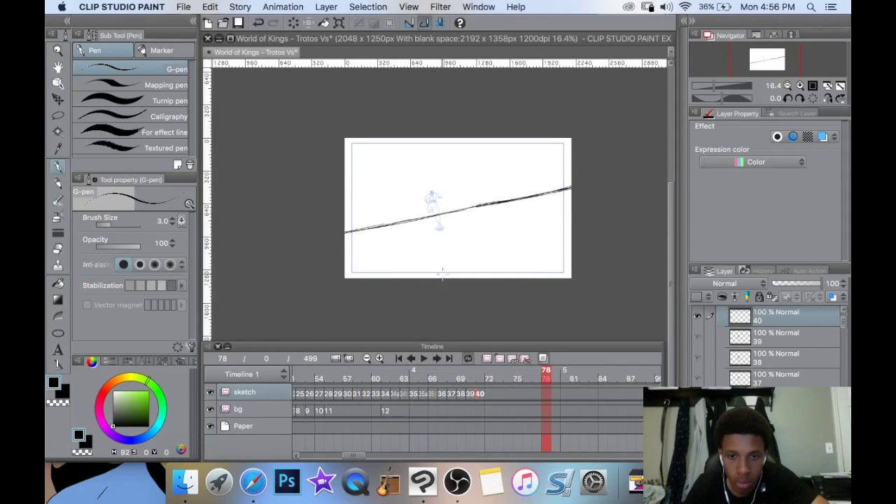
Compare the cels around frames 66 to 69 and shift the runner on cel 36 slightly up and to the right.
scroll(446, 258, "up", 4)
left_click(456, 397)
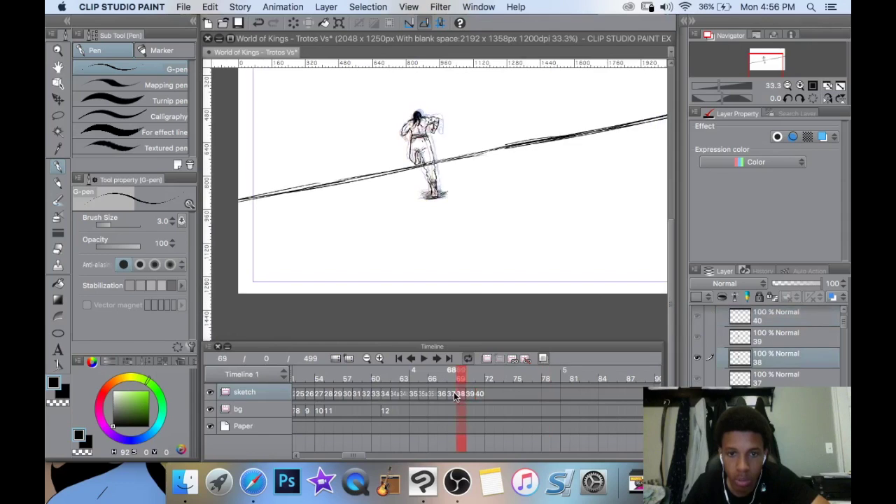
left_click(450, 396)
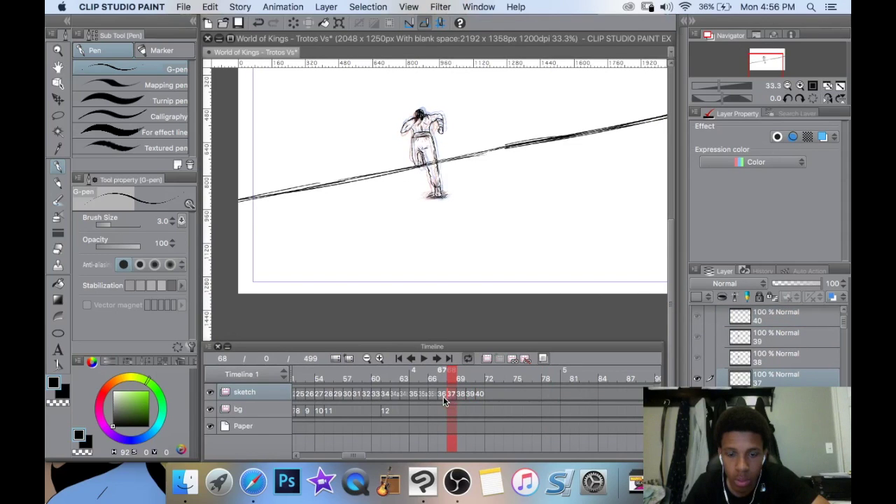
left_click(443, 397)
left_click(439, 397)
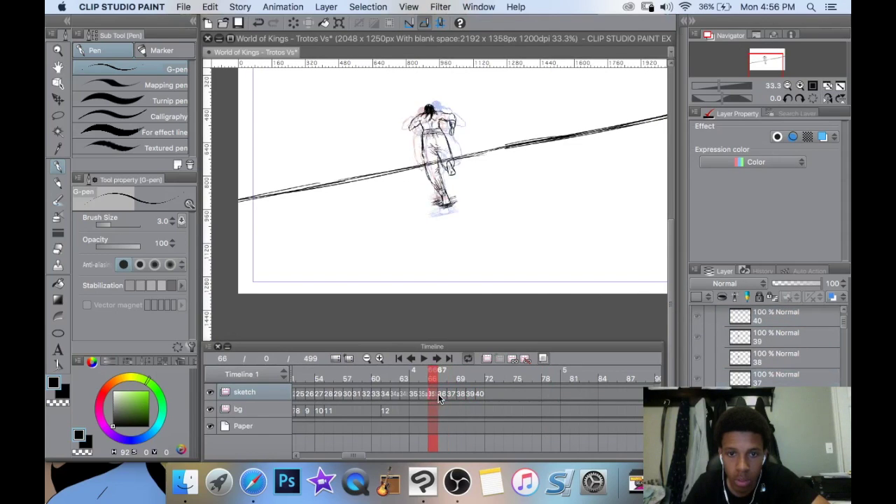
left_click(444, 398)
scroll(528, 240, "up", 3)
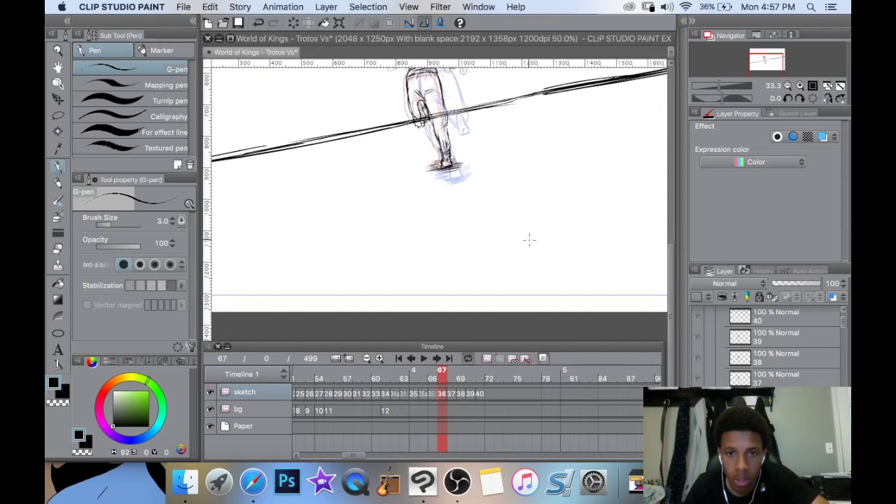
key("k")
left_click_drag(437, 244, 440, 242)
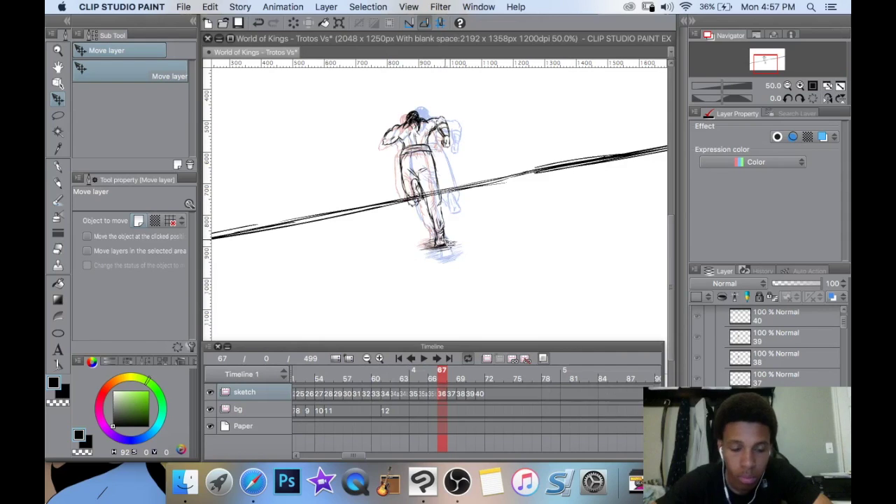
Scale the drawing on cel 36 to 102 % and apply the transform.
key("super+t")
key("super+t")
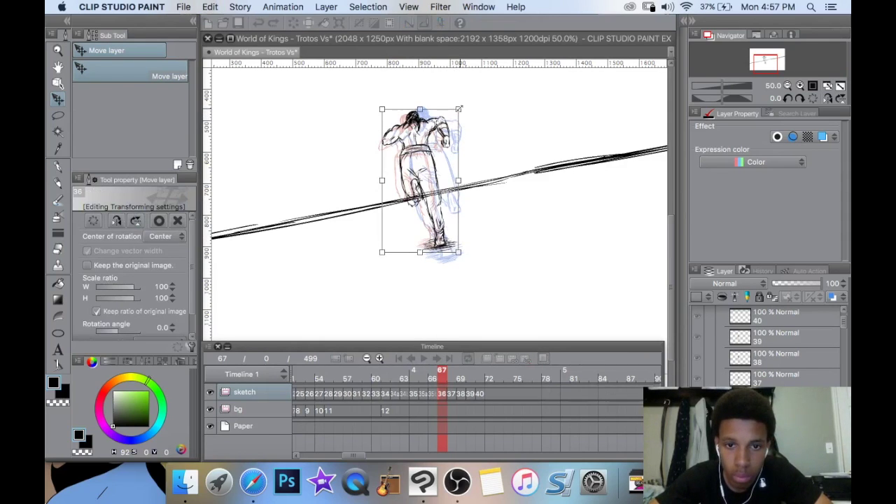
left_click_drag(462, 106, 463, 105)
left_click(60, 167)
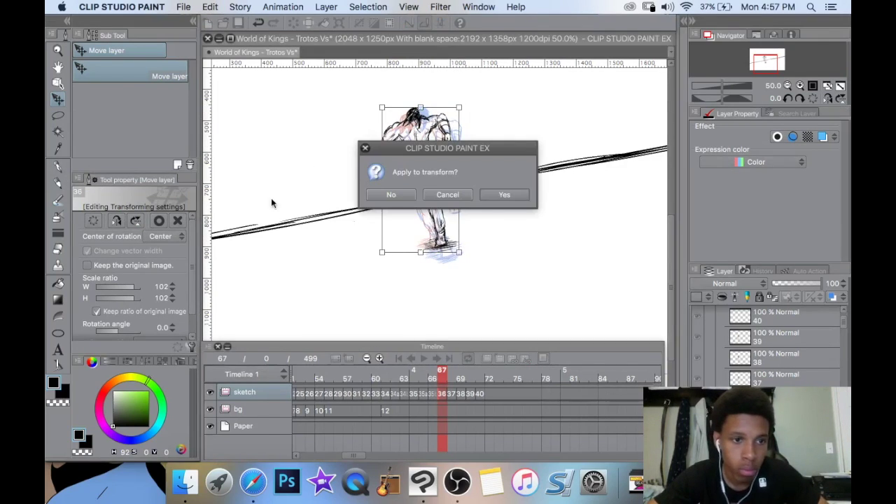
key("Return")
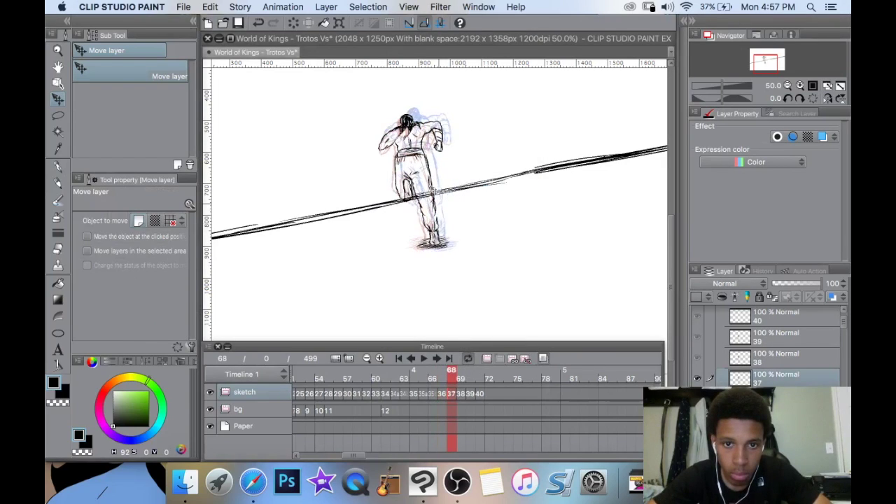
Scale the drawing on cel 37 to 103 % and move it up and right onto cel 36's onion-skin figure.
key("super+t")
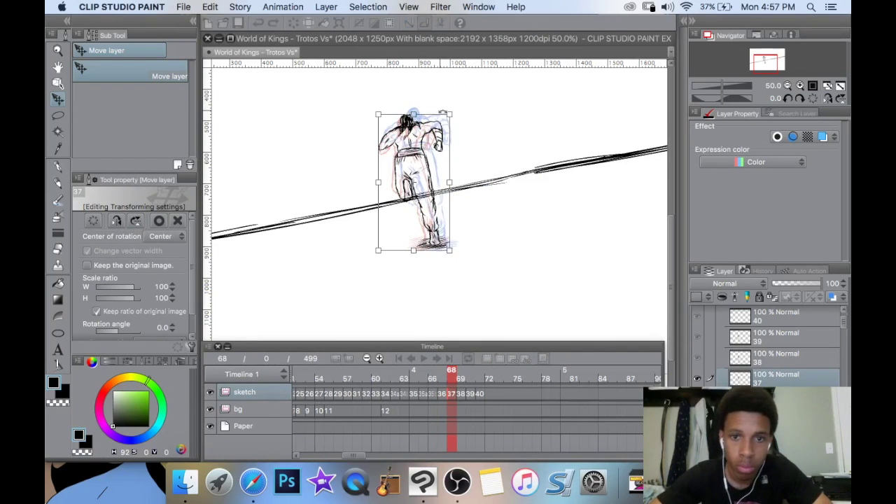
left_click_drag(451, 114, 454, 110)
left_click_drag(438, 142, 442, 140)
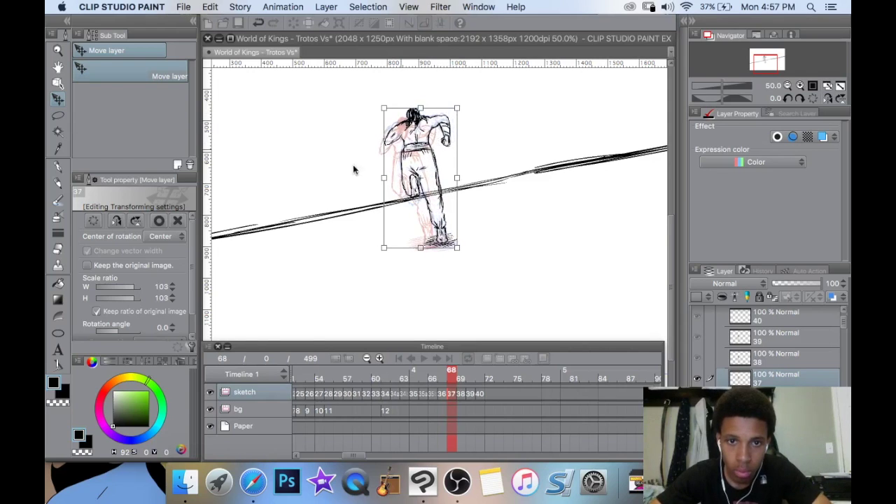
left_click(57, 171)
left_click(493, 195)
Scale the drawing on cel 38 to 108 % and align it with the onion-skin figure of cel 37.
left_click(461, 389)
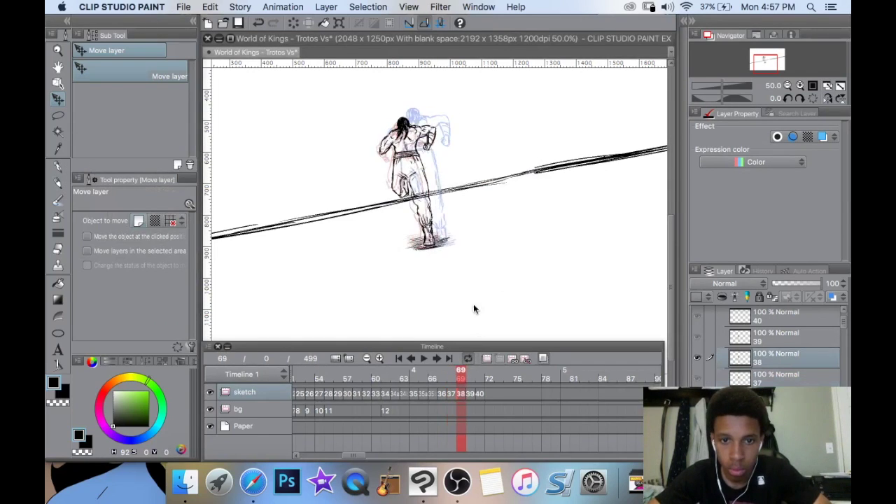
key("super+t")
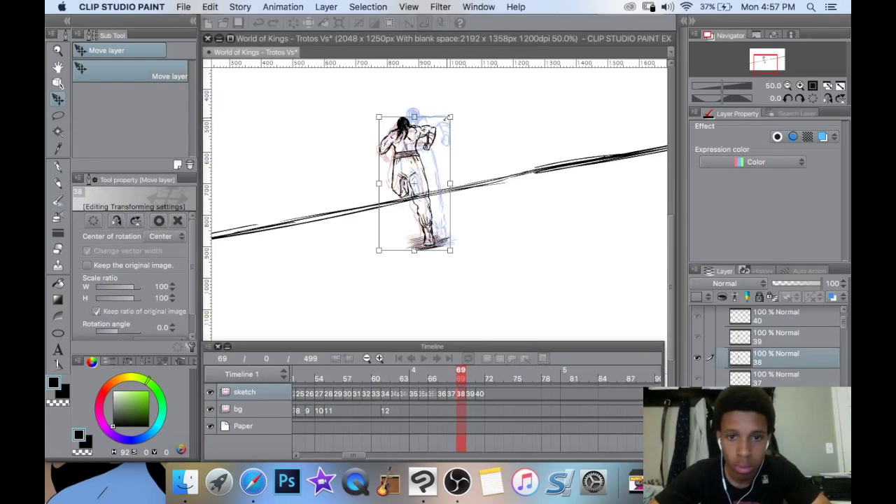
left_click_drag(451, 115, 457, 110)
left_click_drag(429, 149, 446, 140)
left_click_drag(464, 109, 469, 102)
left_click_drag(442, 136, 439, 140)
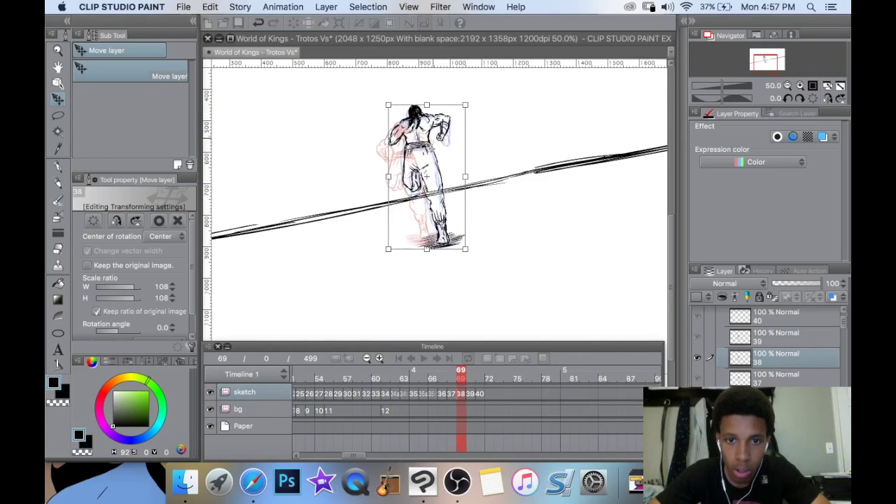
left_click(57, 167)
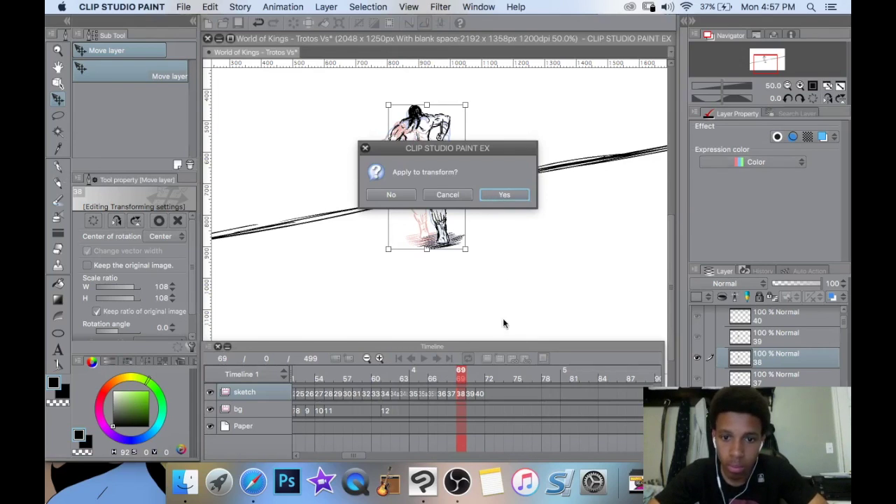
key("Return")
Scale the drawing on cel 39 to 115 %, align it with cel 38's onion-skin figure, and go to cel 40.
left_click(474, 379)
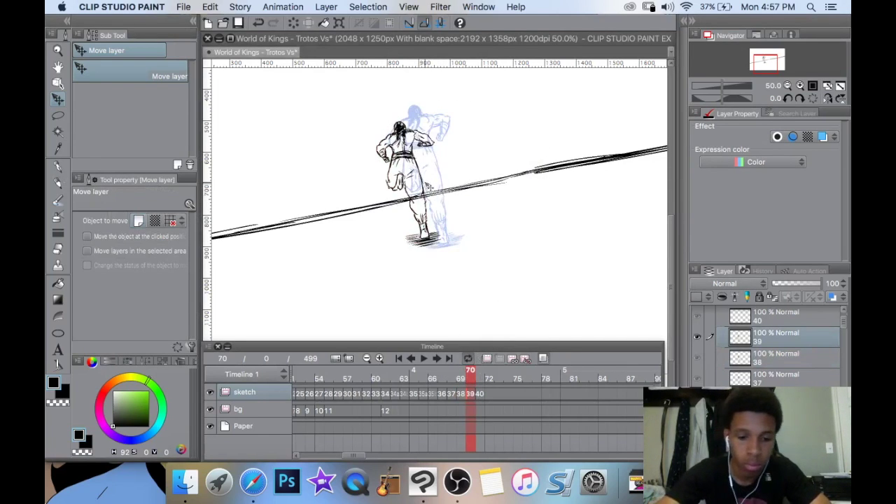
key("super+t")
left_click_drag(455, 113, 460, 101)
left_click_drag(434, 146, 445, 148)
left_click(62, 168)
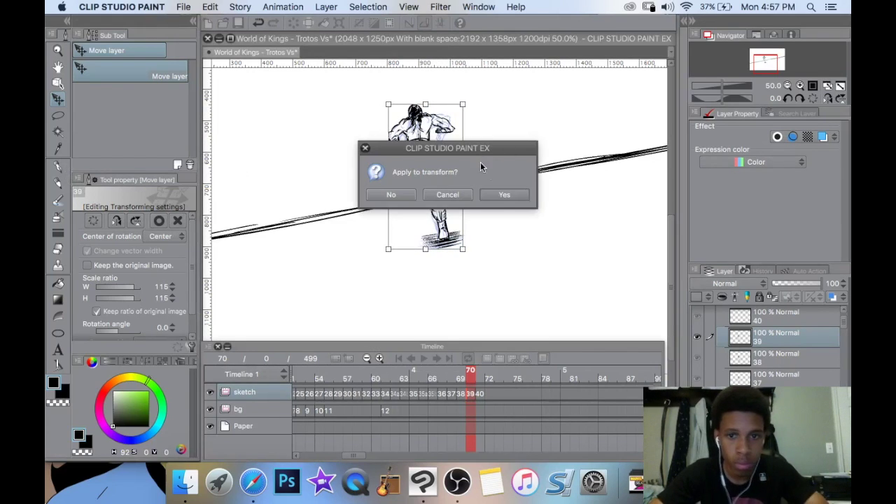
left_click(498, 197)
left_click(480, 393)
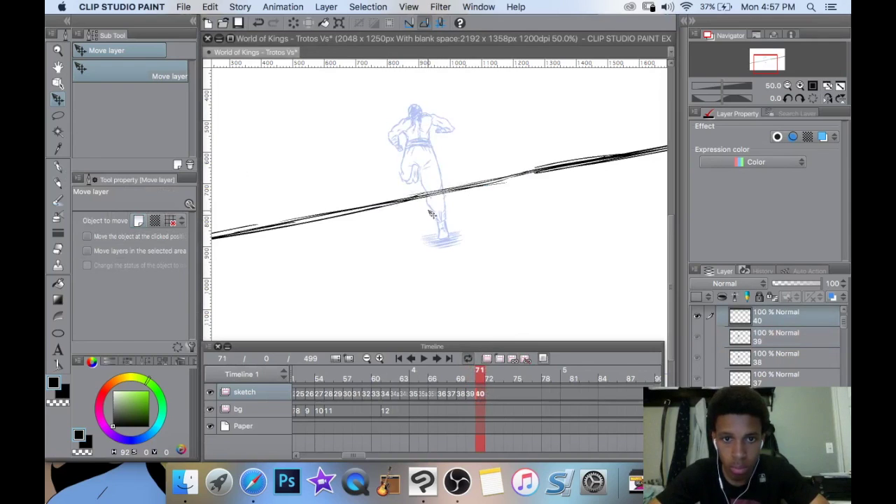
Play the animation from frame 53 on the whole canvas to check the running cels, stop playback and return to cel 40.
left_click(400, 359)
left_click(543, 359)
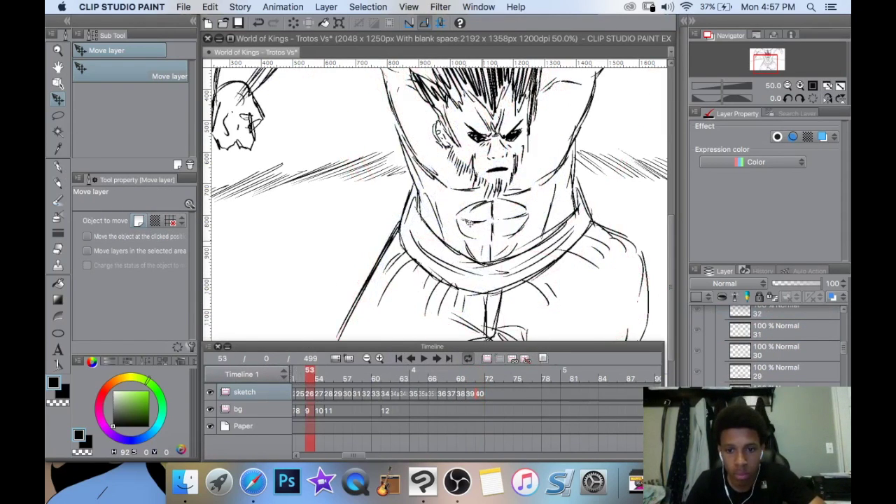
scroll(430, 209, "down", 5)
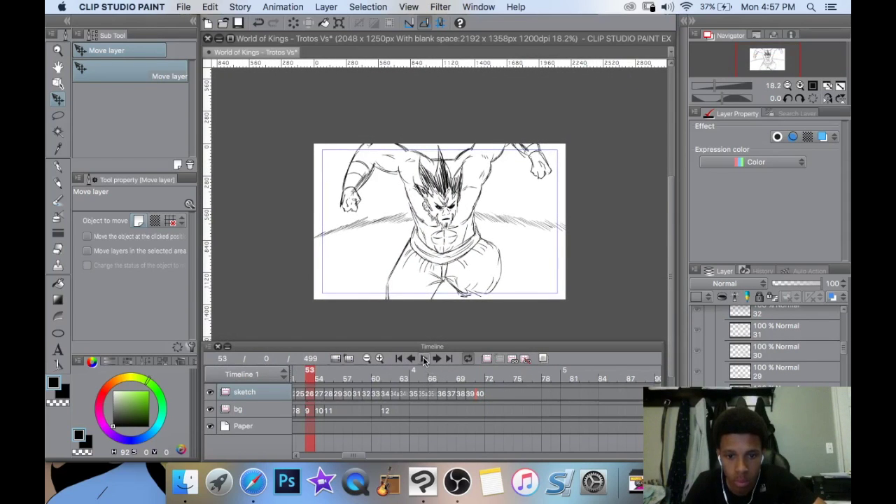
left_click(425, 359)
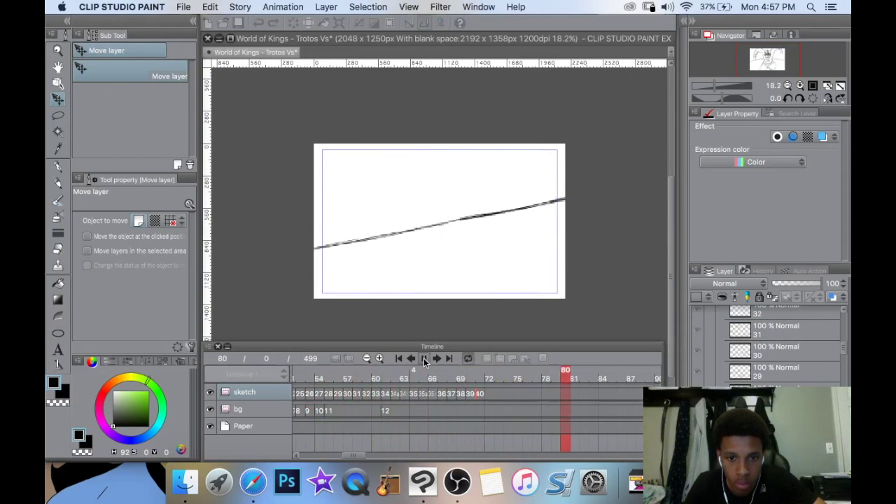
left_click(424, 359)
left_click(481, 395)
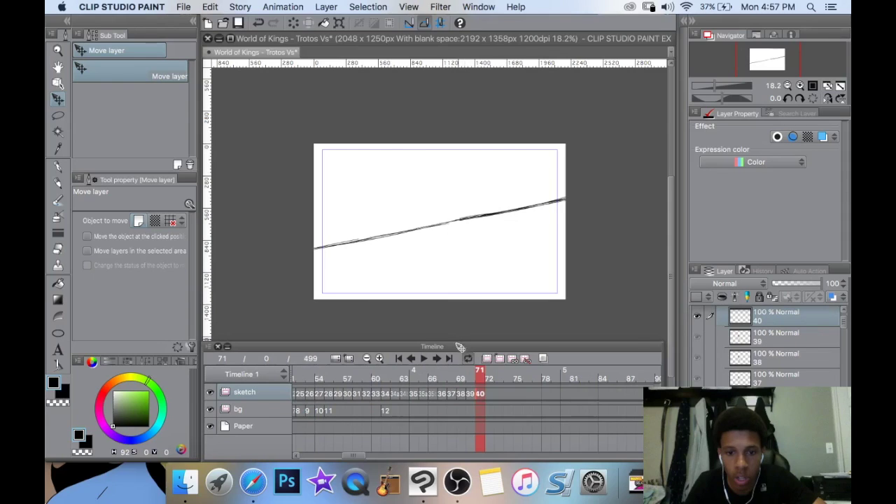
Play the animation from the first frame through frame 71 to review the full fight sequence with the whole canvas in view.
left_click(471, 394)
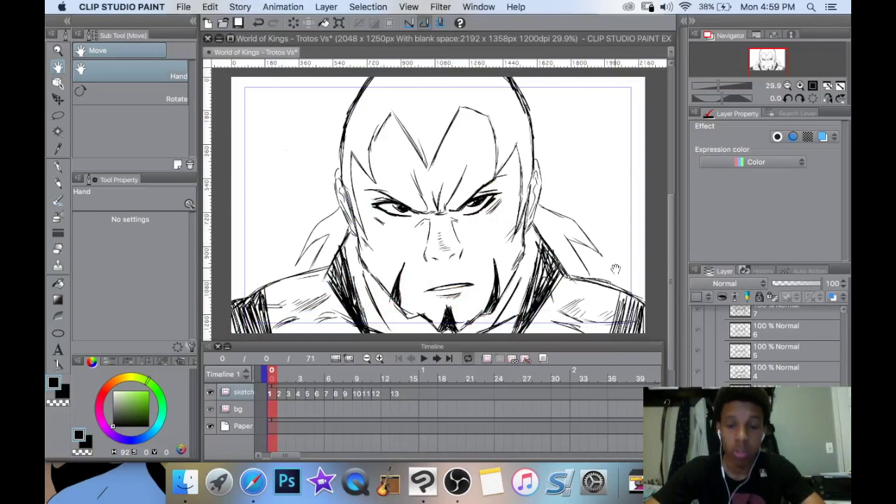
left_click(423, 358)
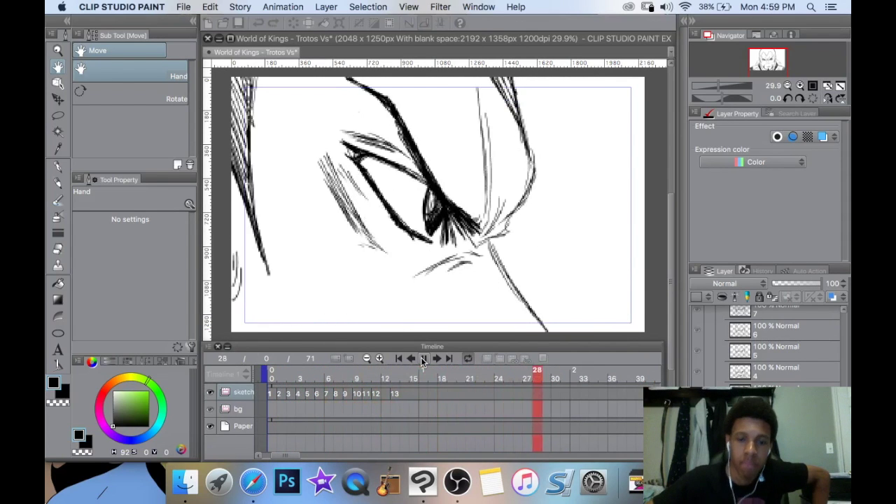
scroll(457, 275, "down", 1)
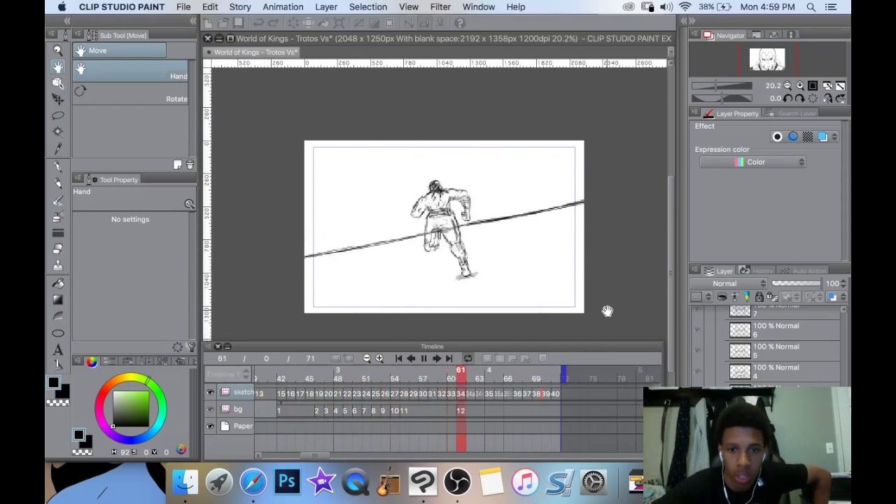